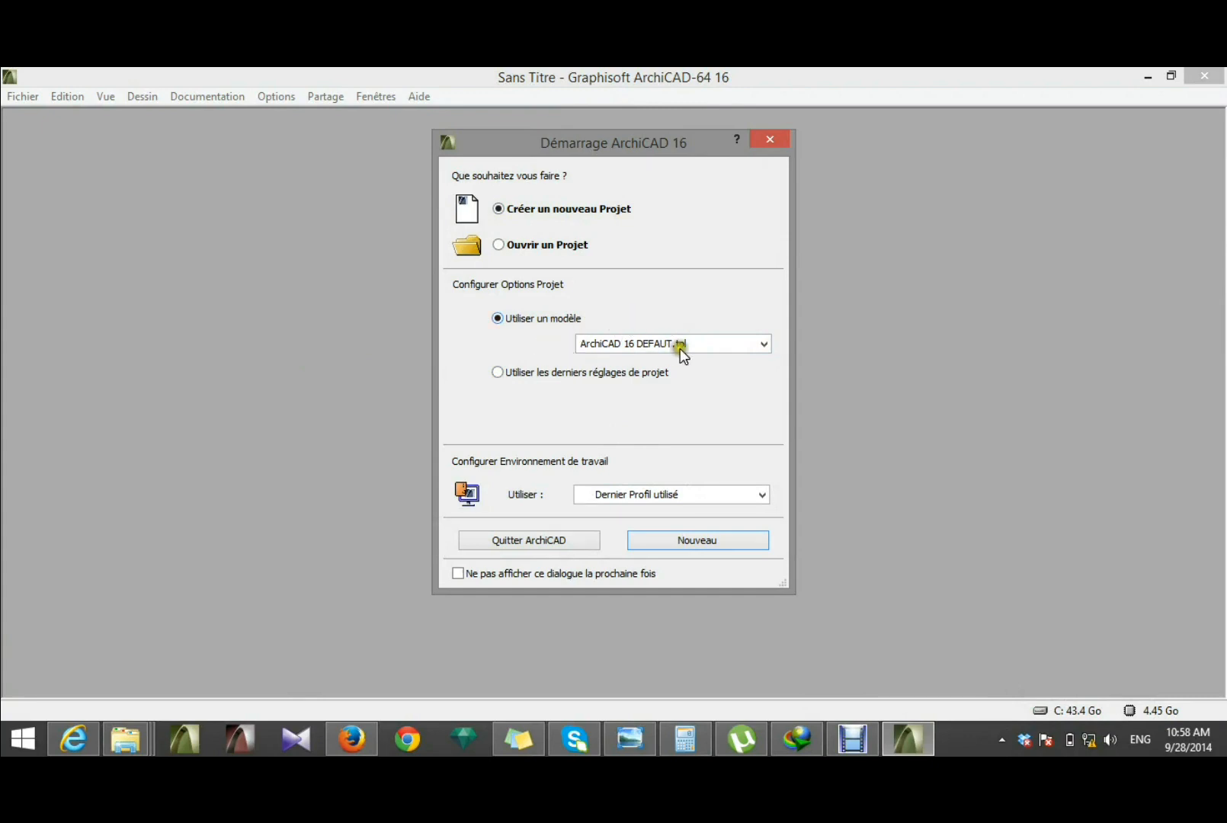
Step: Create a new project from the ArchiCAD 16 DEFAUT.tpl template
click(701, 346)
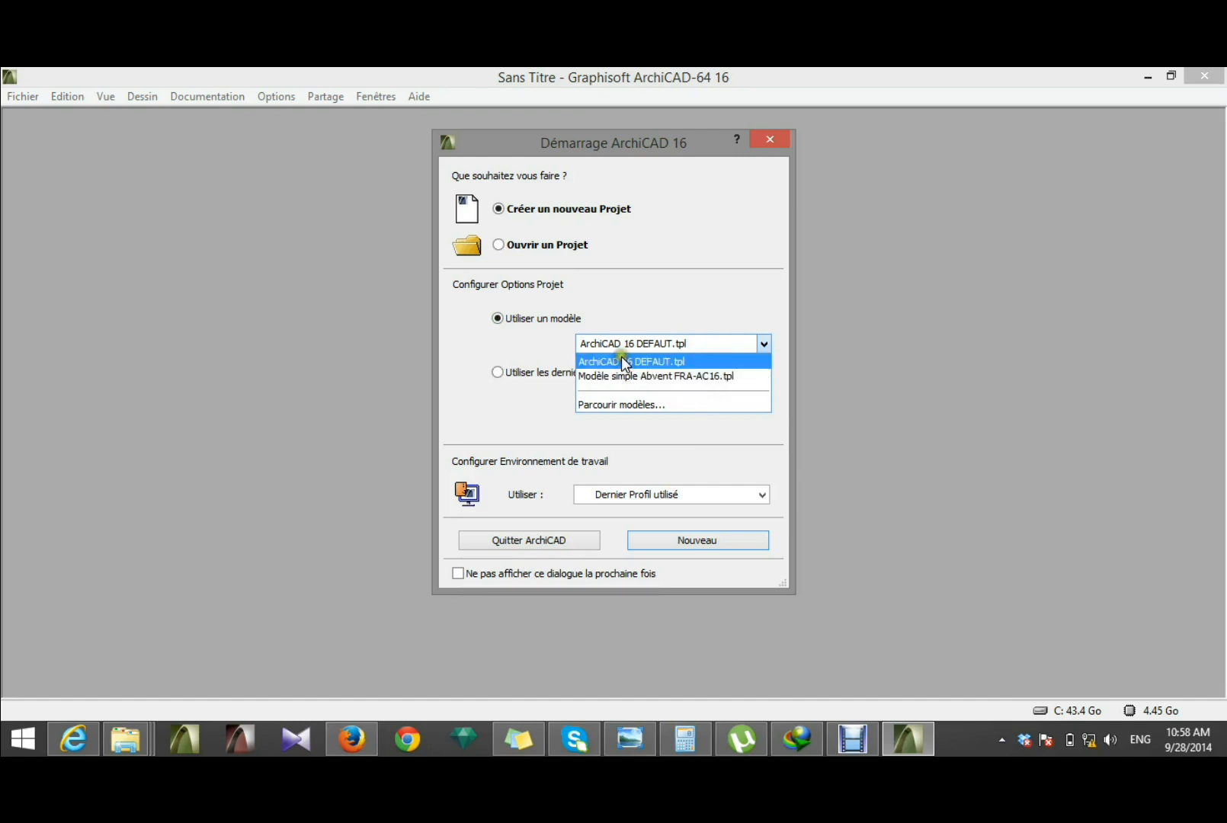
click(644, 361)
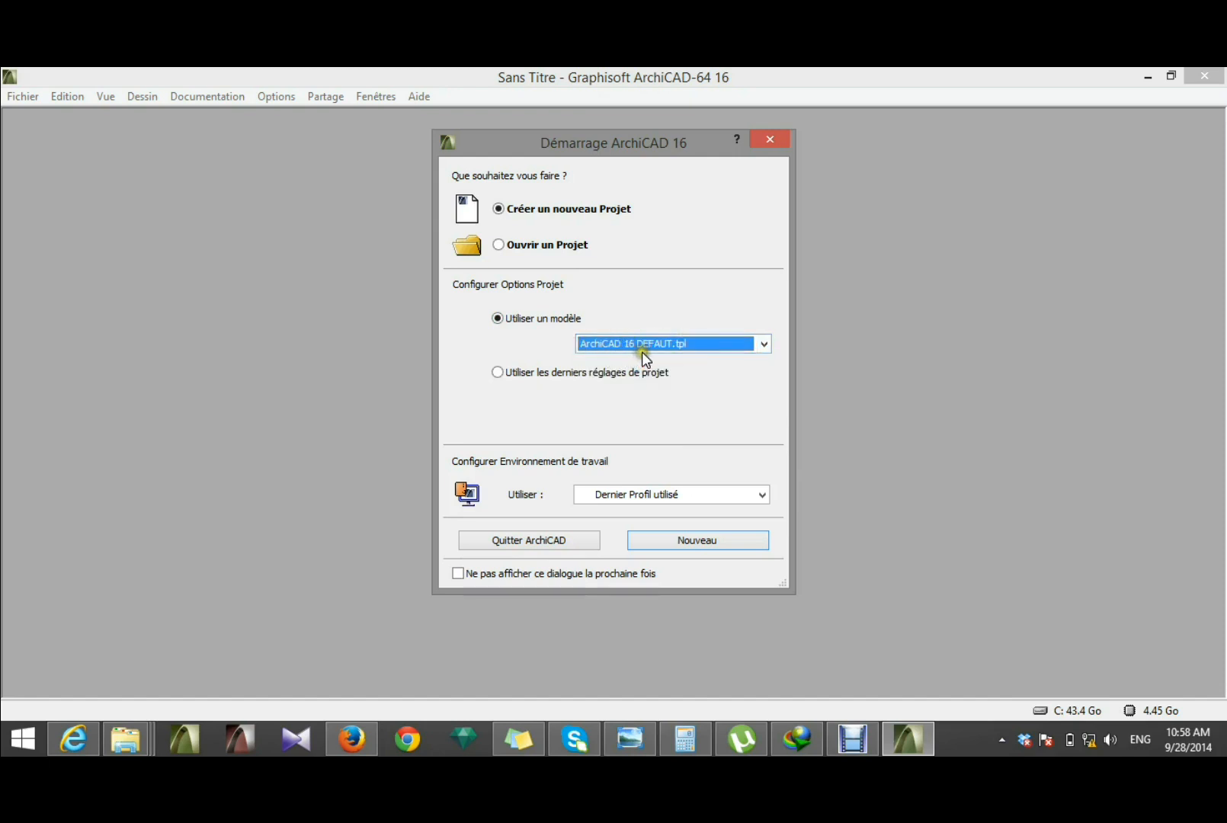
click(720, 540)
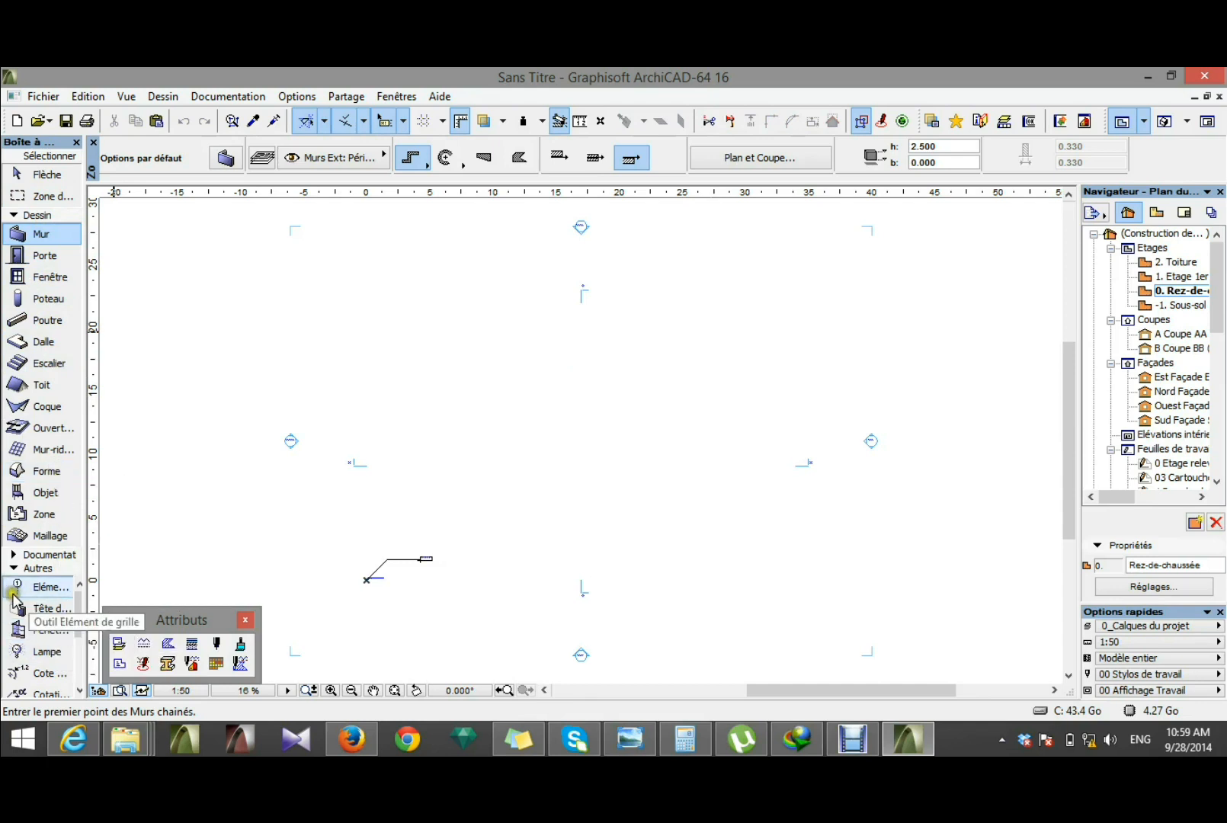
Step: Look through the Documentation, Autres and Dessin tool groups and the storeys listed in the project navigator
click(14, 555)
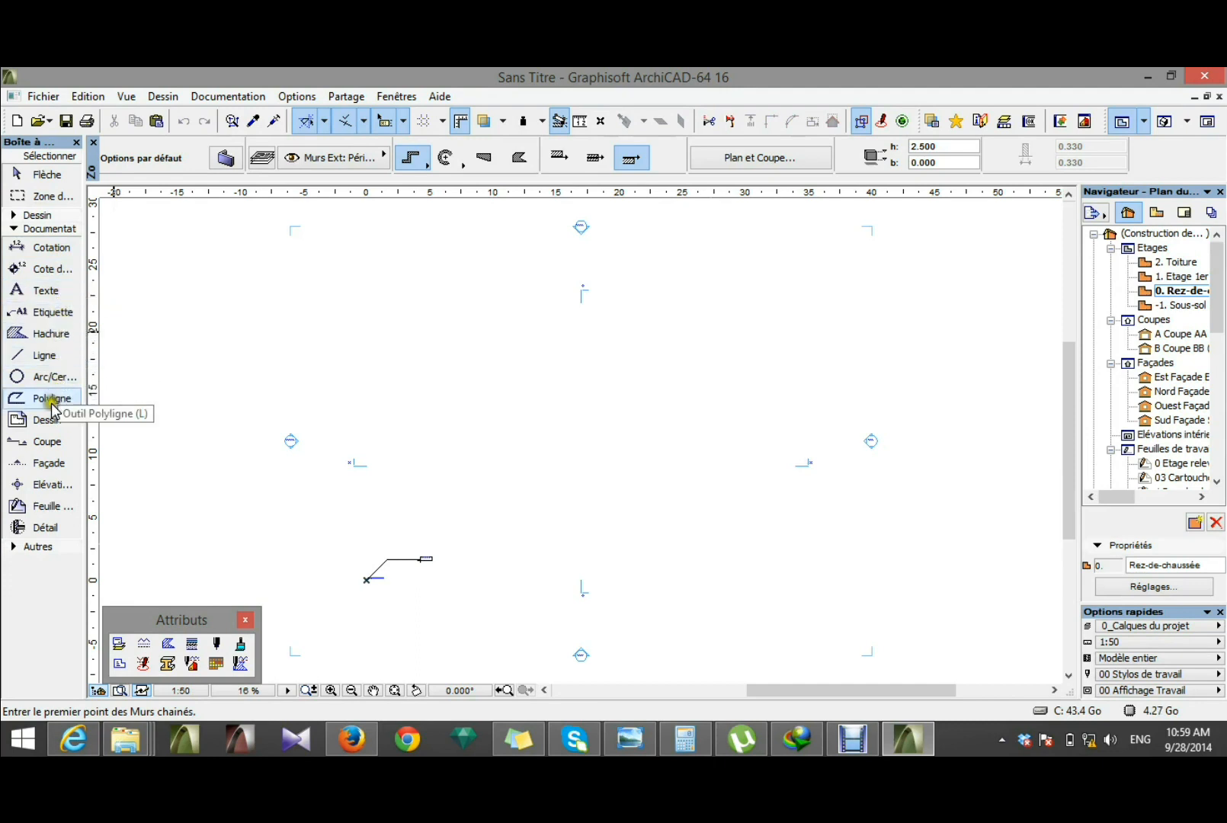
click(12, 549)
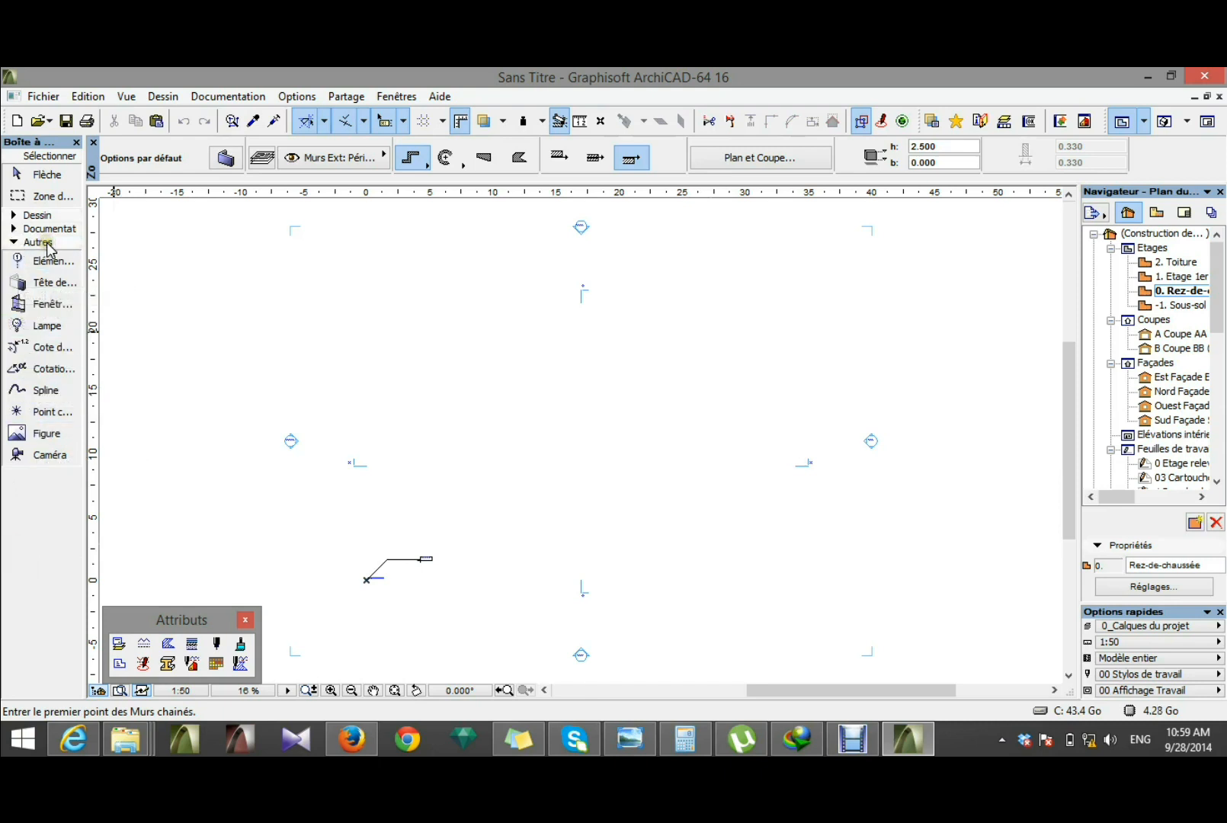
click(44, 283)
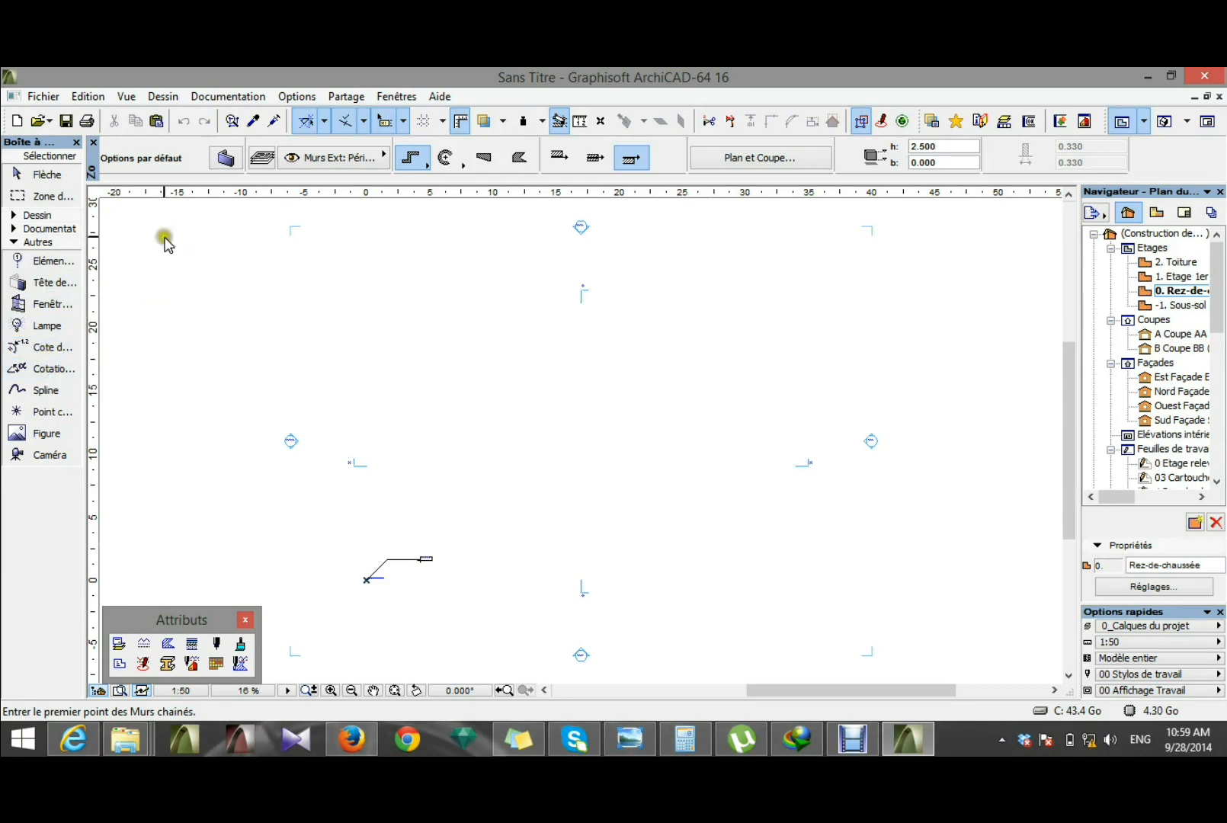
click(10, 216)
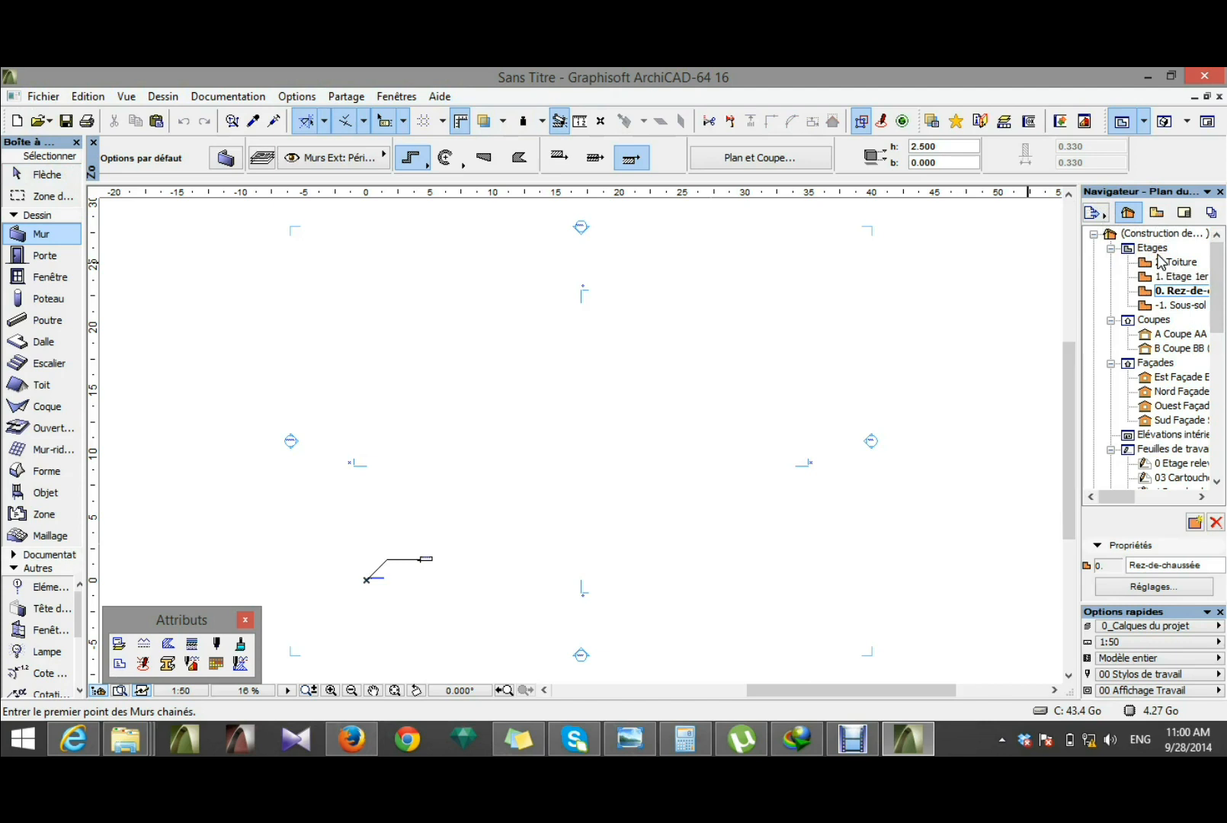
click(1173, 295)
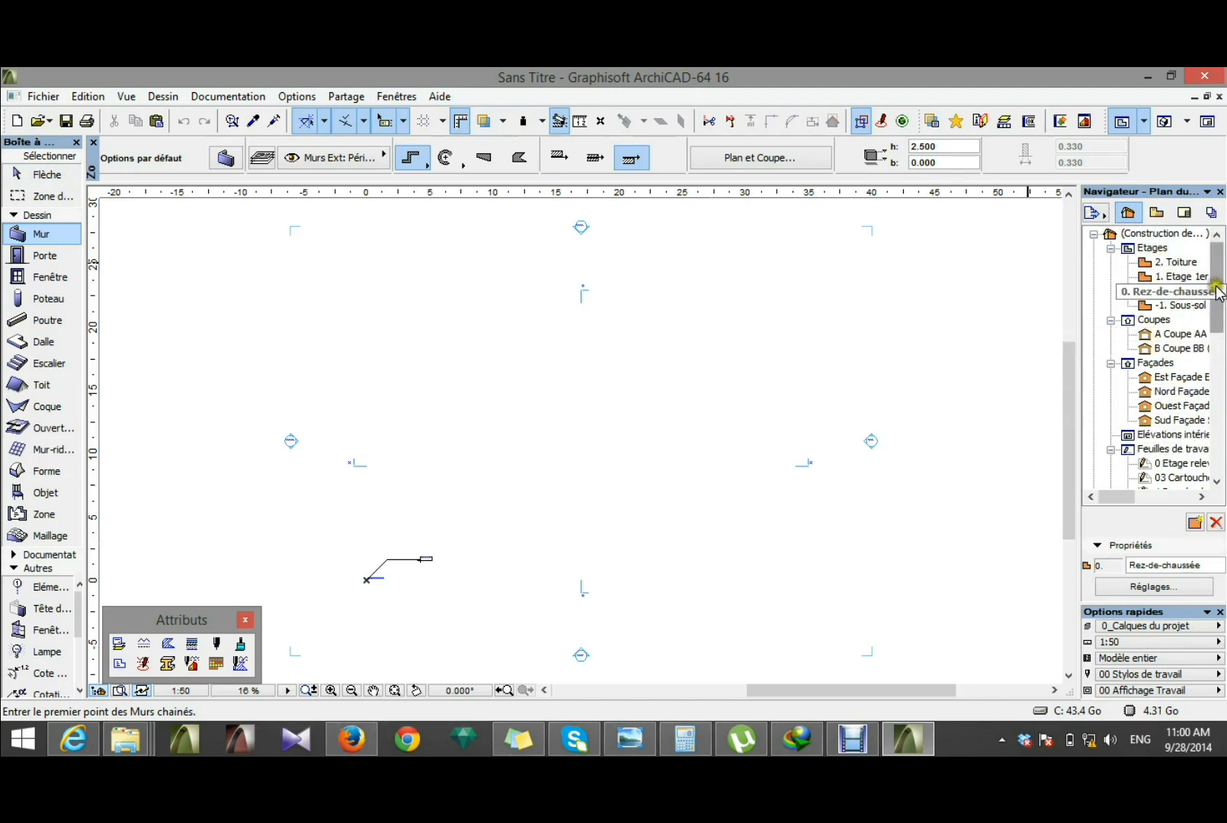
mouse_move(1217, 292)
mouse_down()
mouse_move(1218, 374)
mouse_move(1218, 291)
mouse_up()
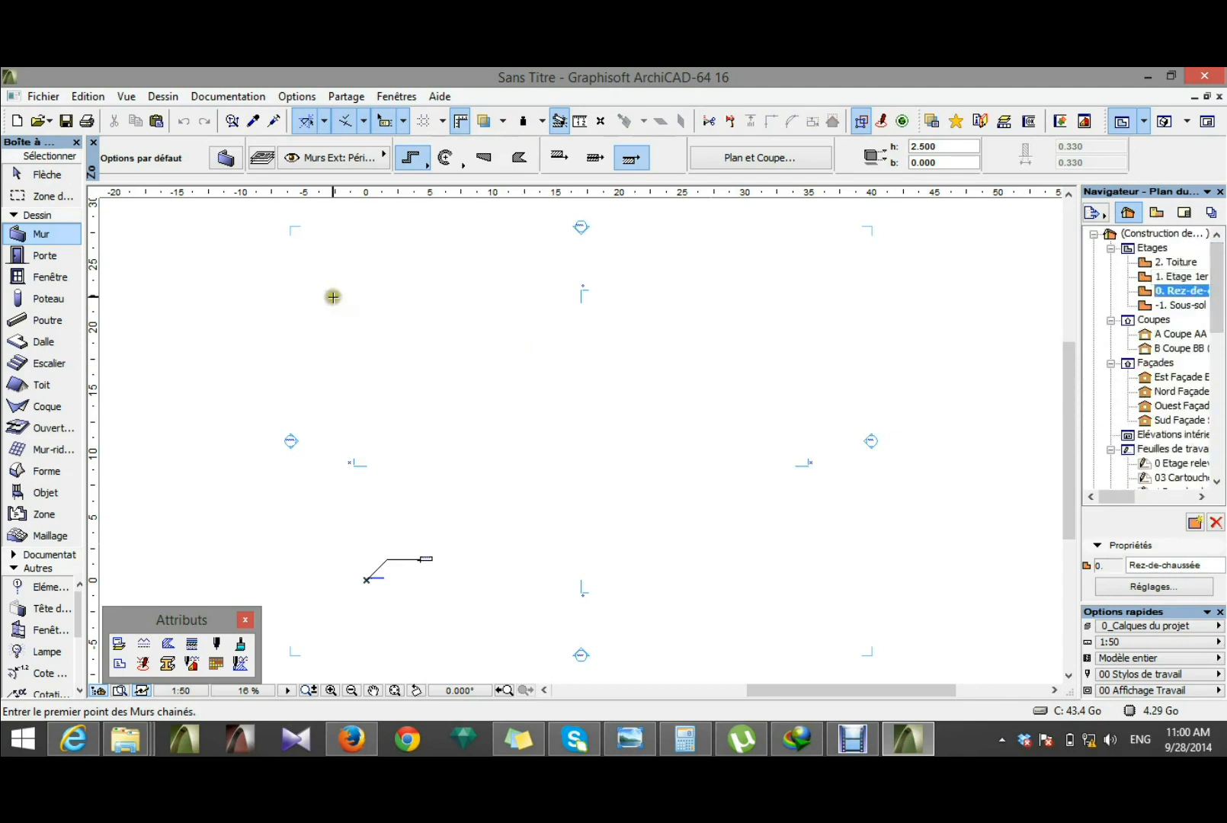
Step: Set the project's model working unit to centimètre
click(286, 99)
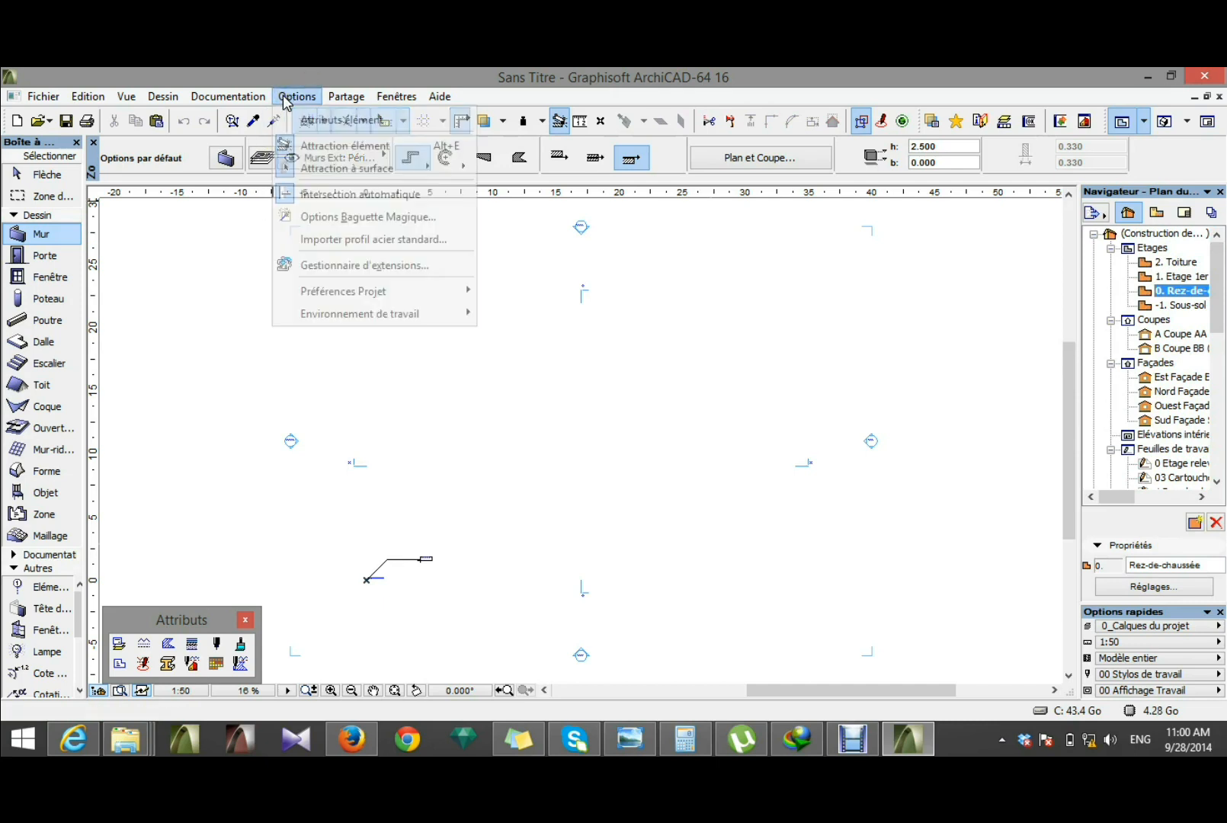
mouse_move(379, 299)
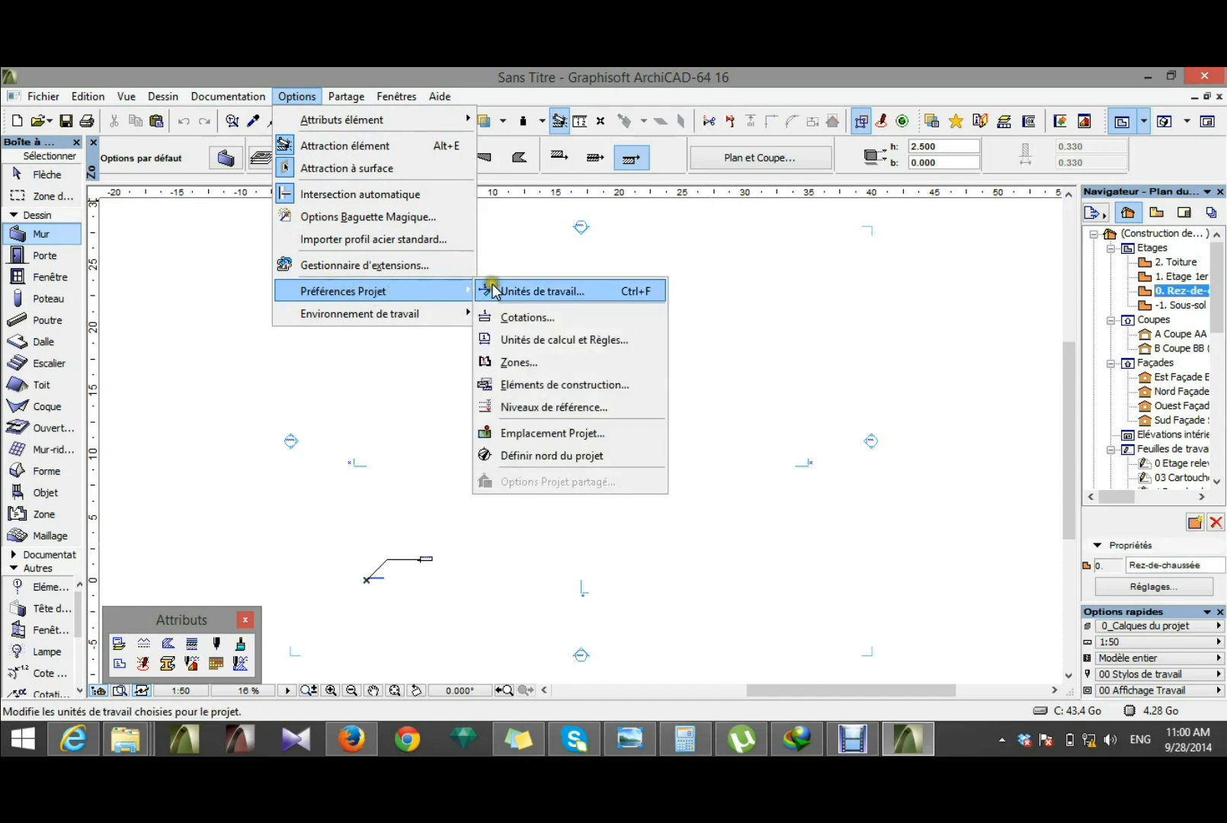
click(537, 291)
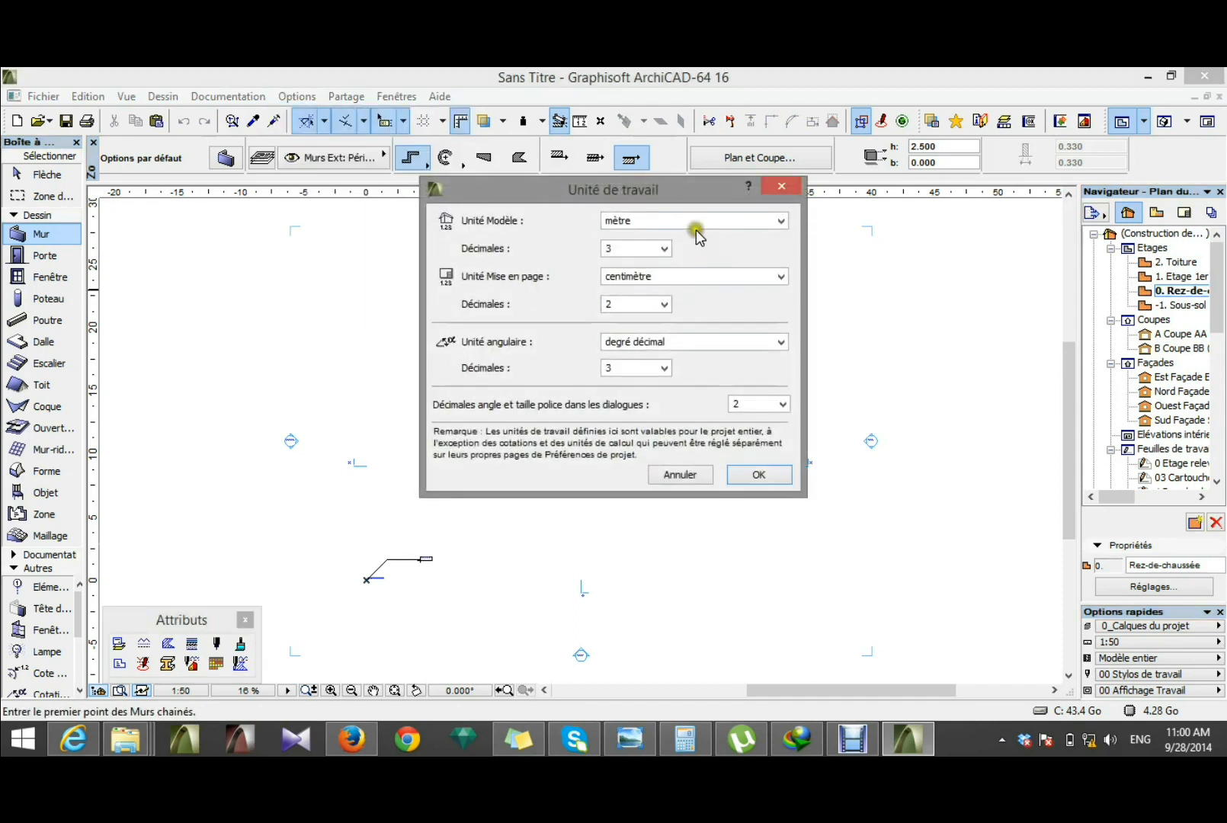
click(696, 227)
click(658, 250)
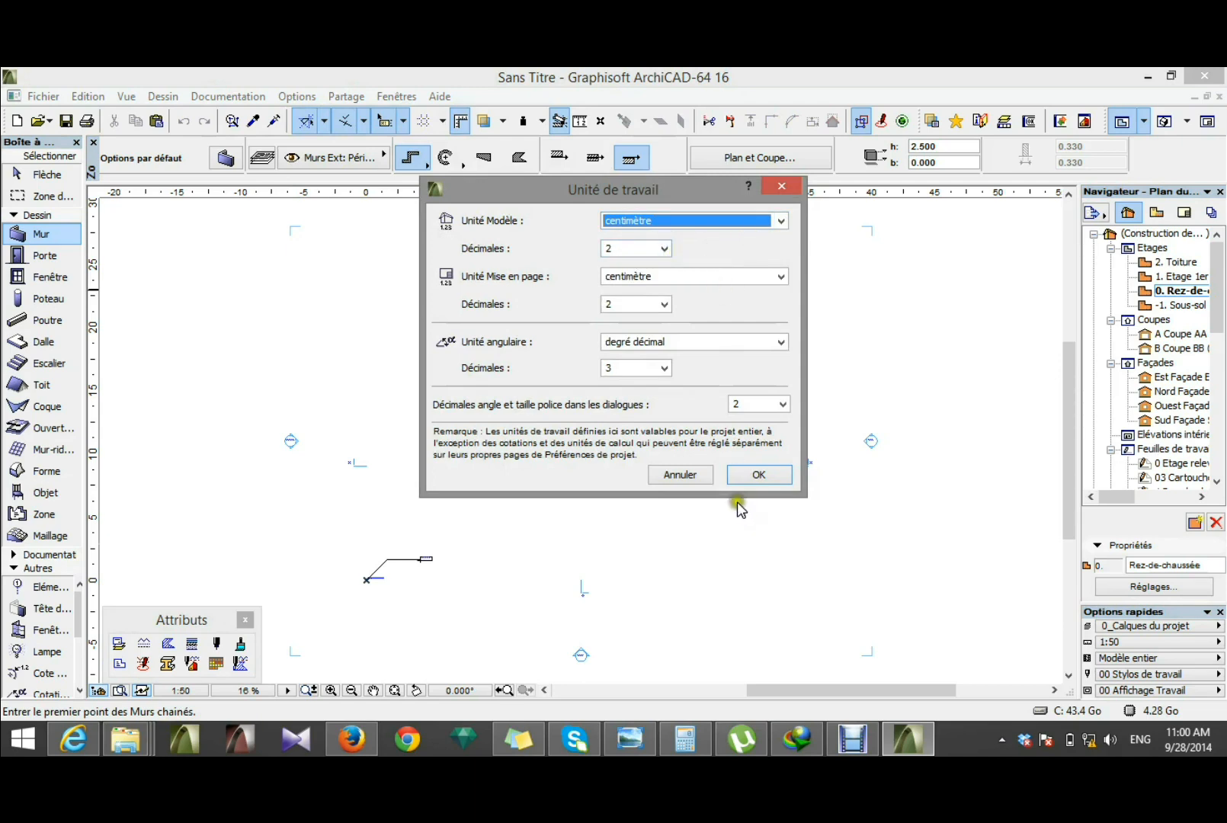
click(749, 475)
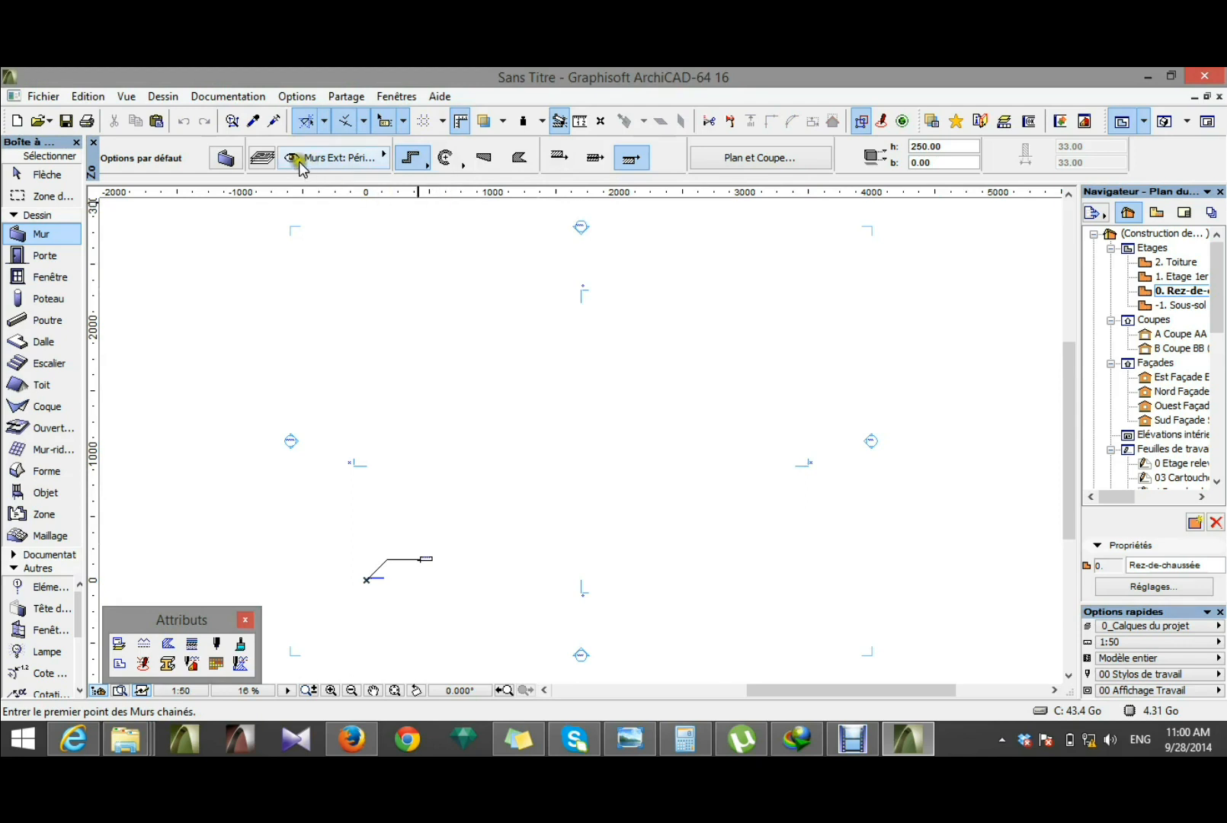
Step: Review the Cotations m and Cotations cm dimension standards, including the angular, radius, level and elevation settings, keeping Cotations cm selected
click(296, 97)
click(400, 290)
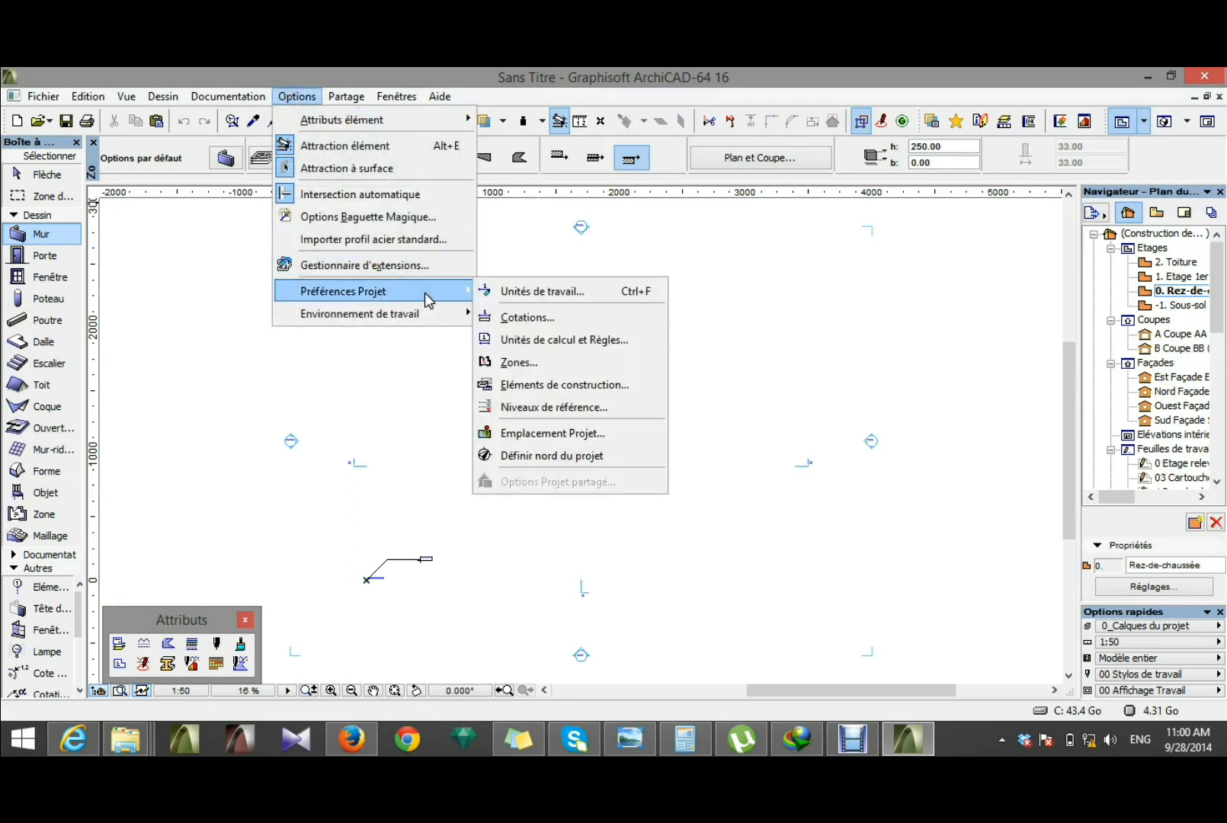
click(499, 317)
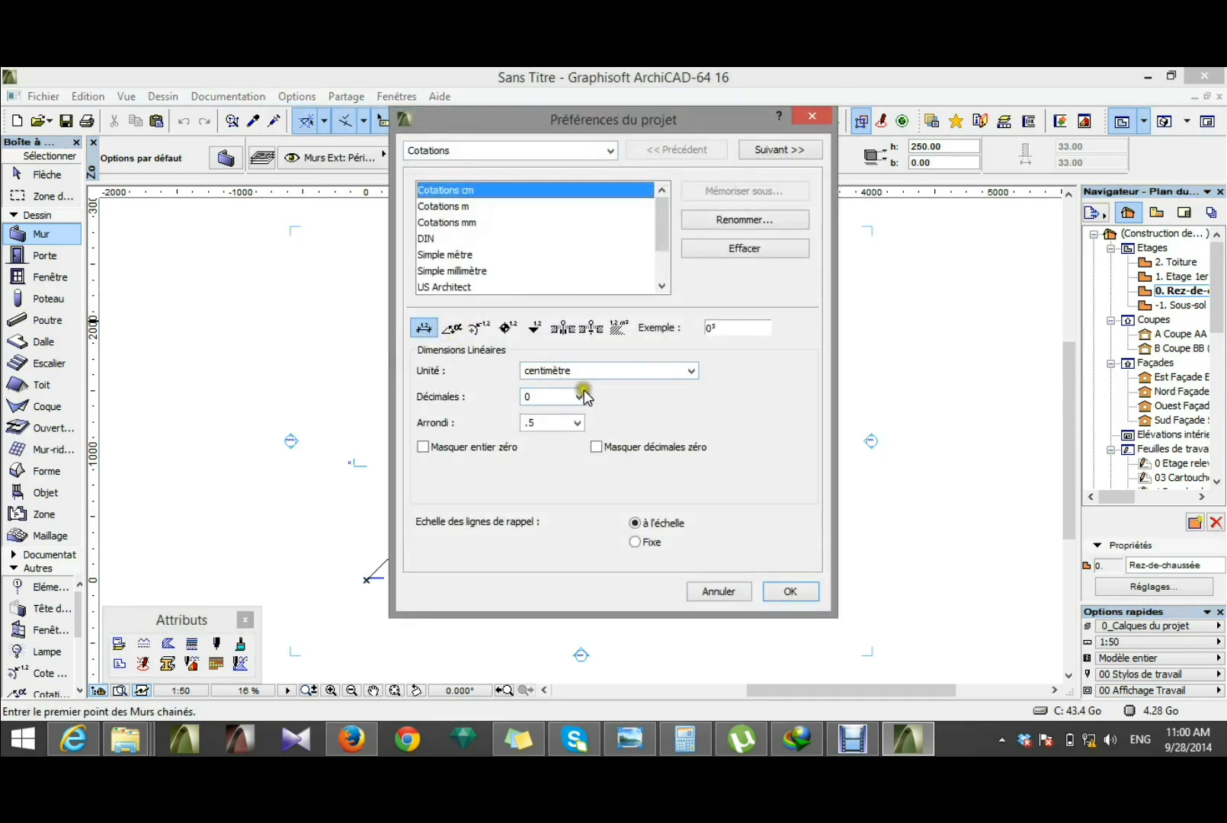
click(423, 206)
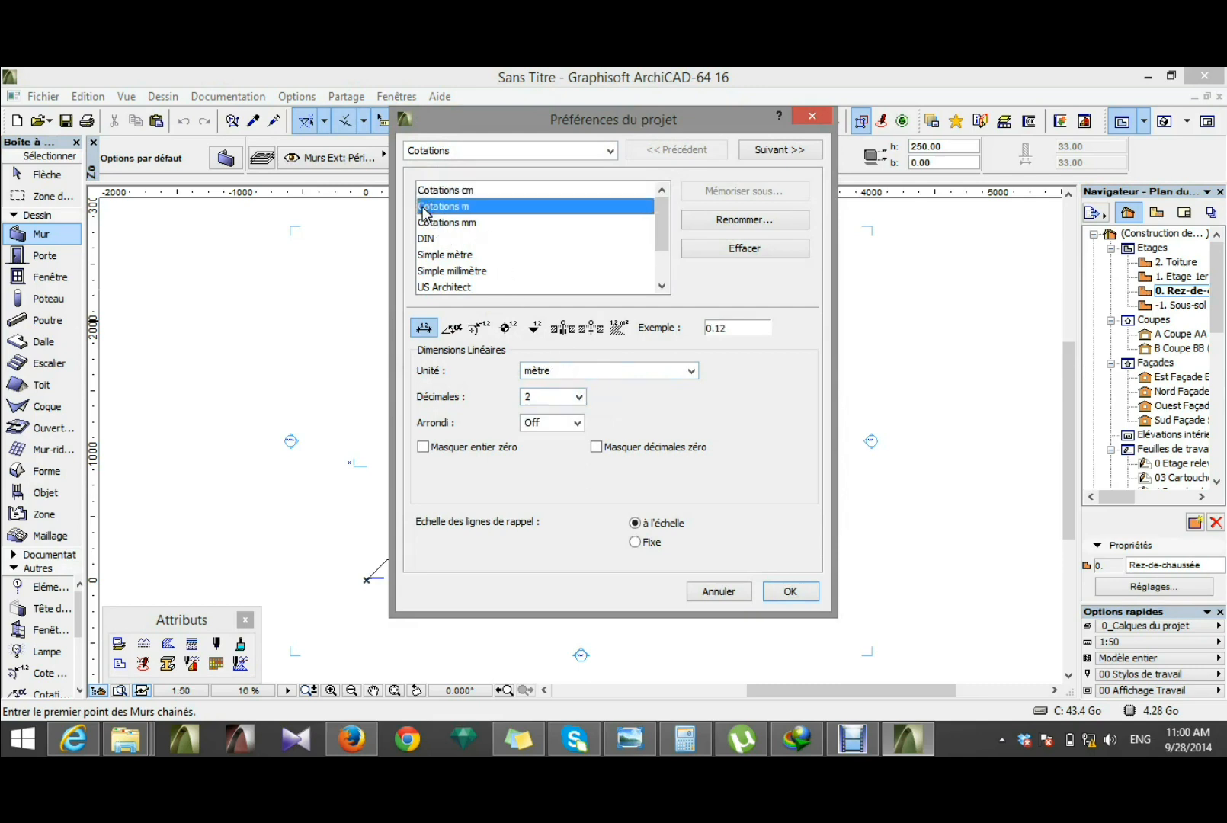
click(429, 191)
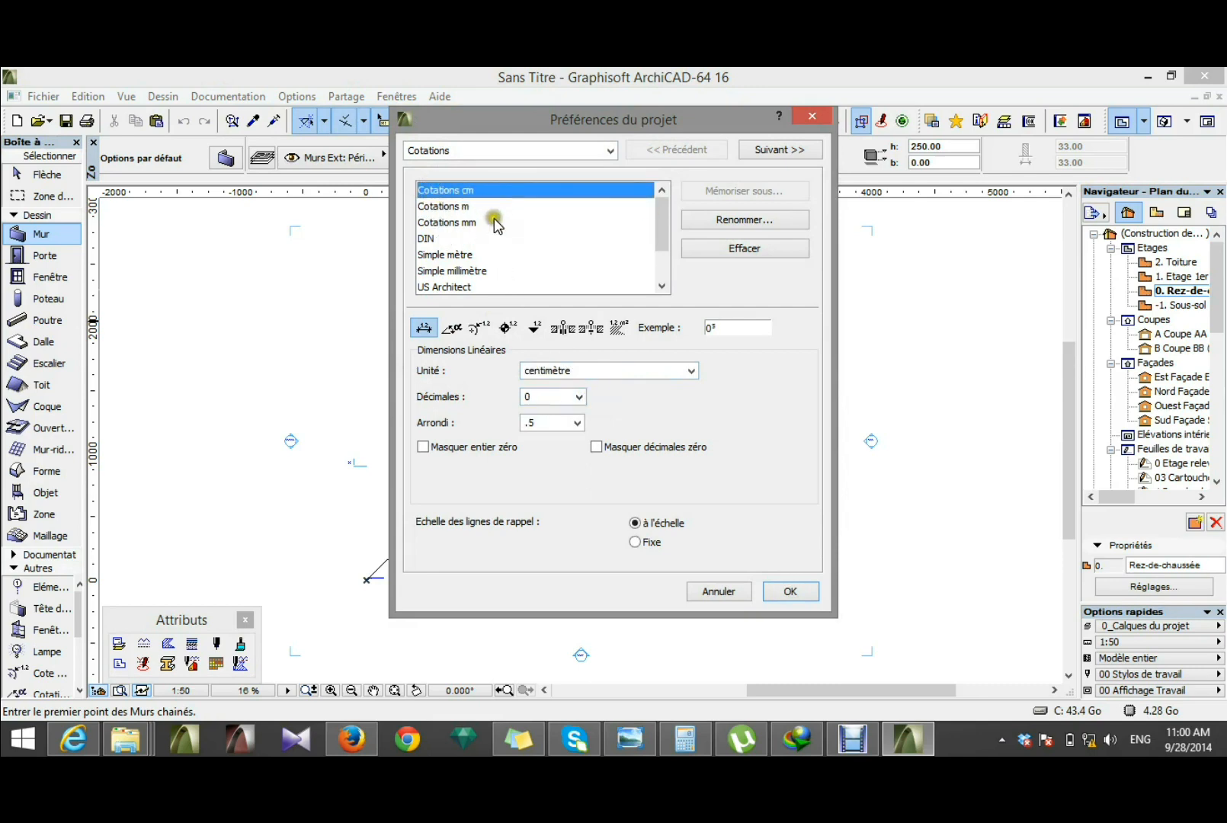
click(454, 333)
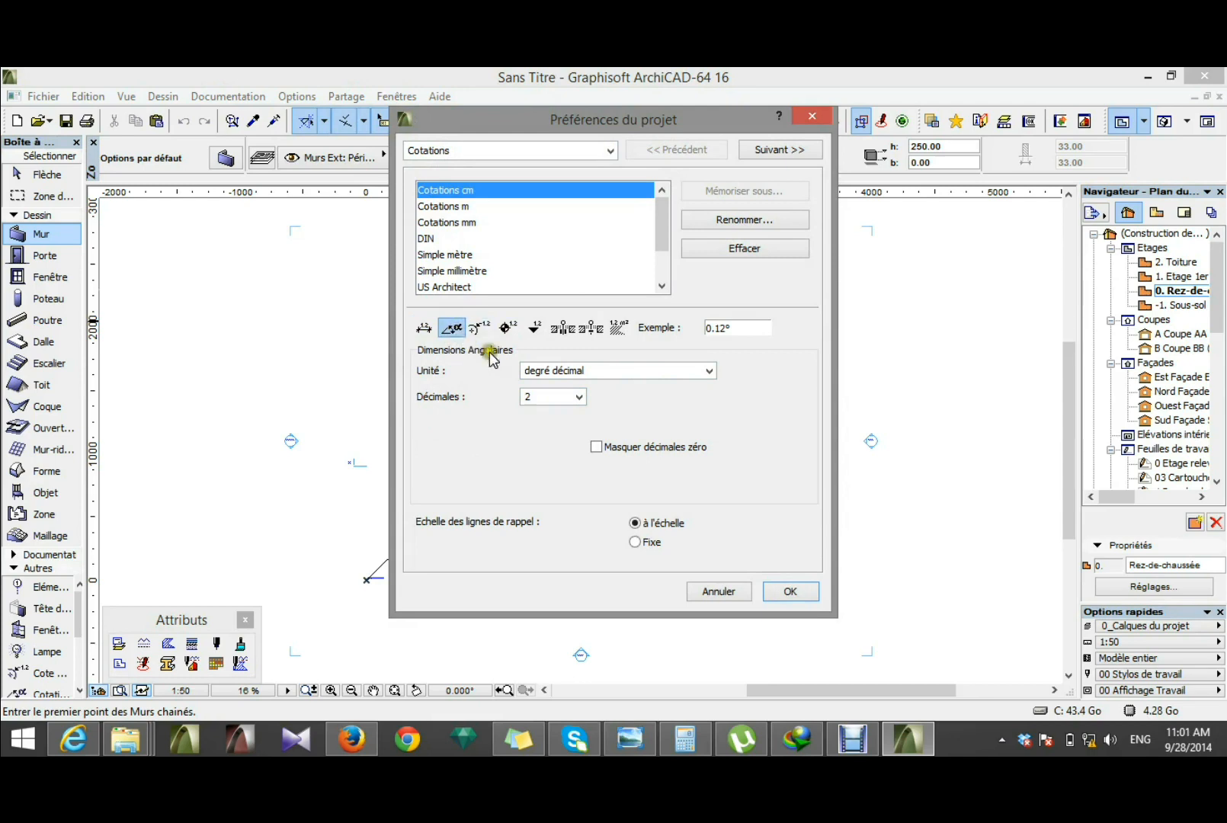
click(480, 330)
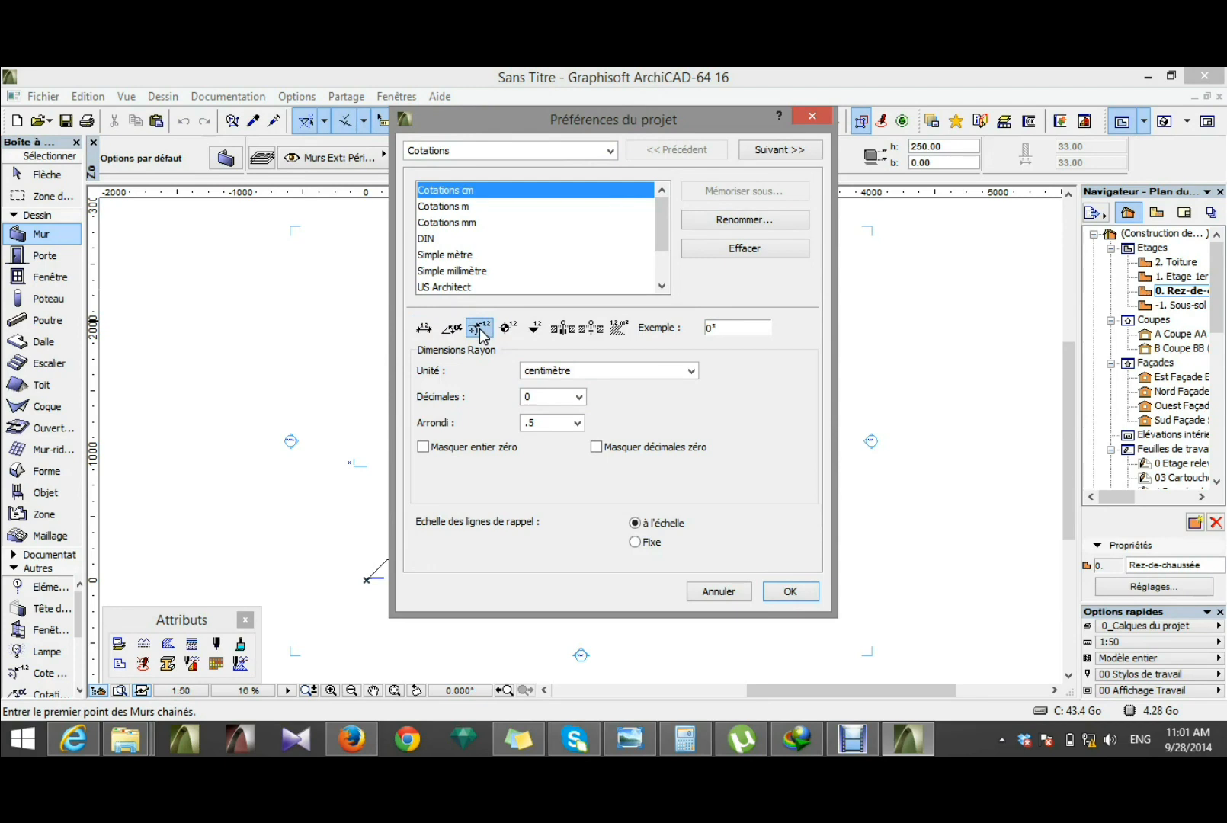
click(509, 330)
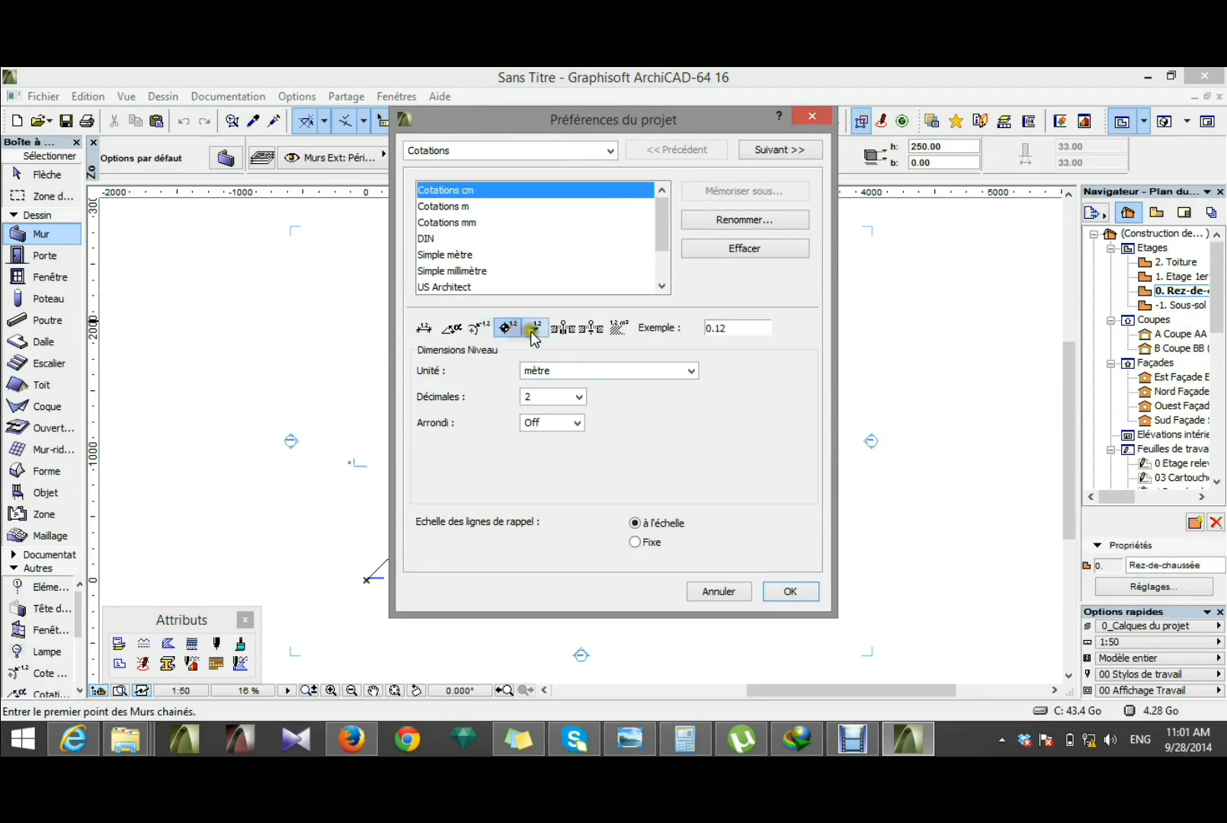
click(536, 329)
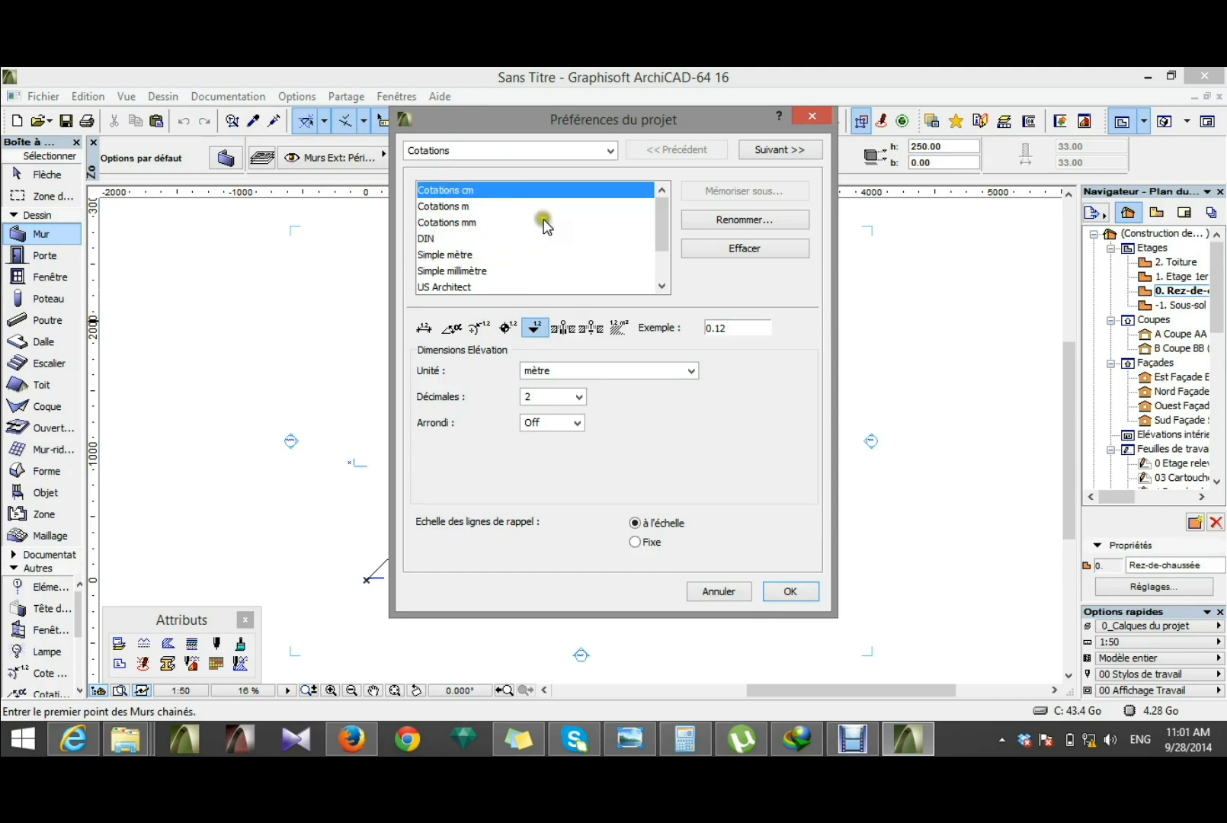
mouse_move(656, 228)
mouse_down()
mouse_move(657, 265)
mouse_move(647, 213)
mouse_up()
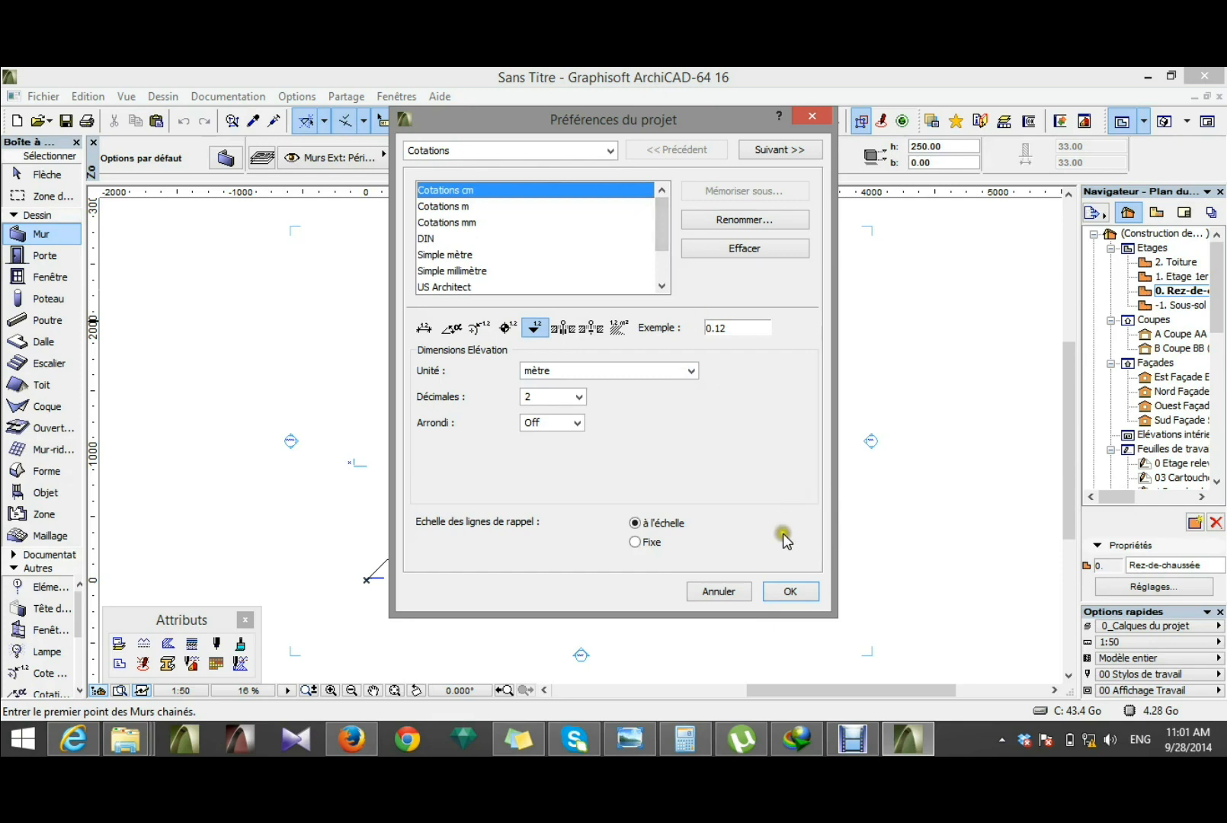
click(805, 595)
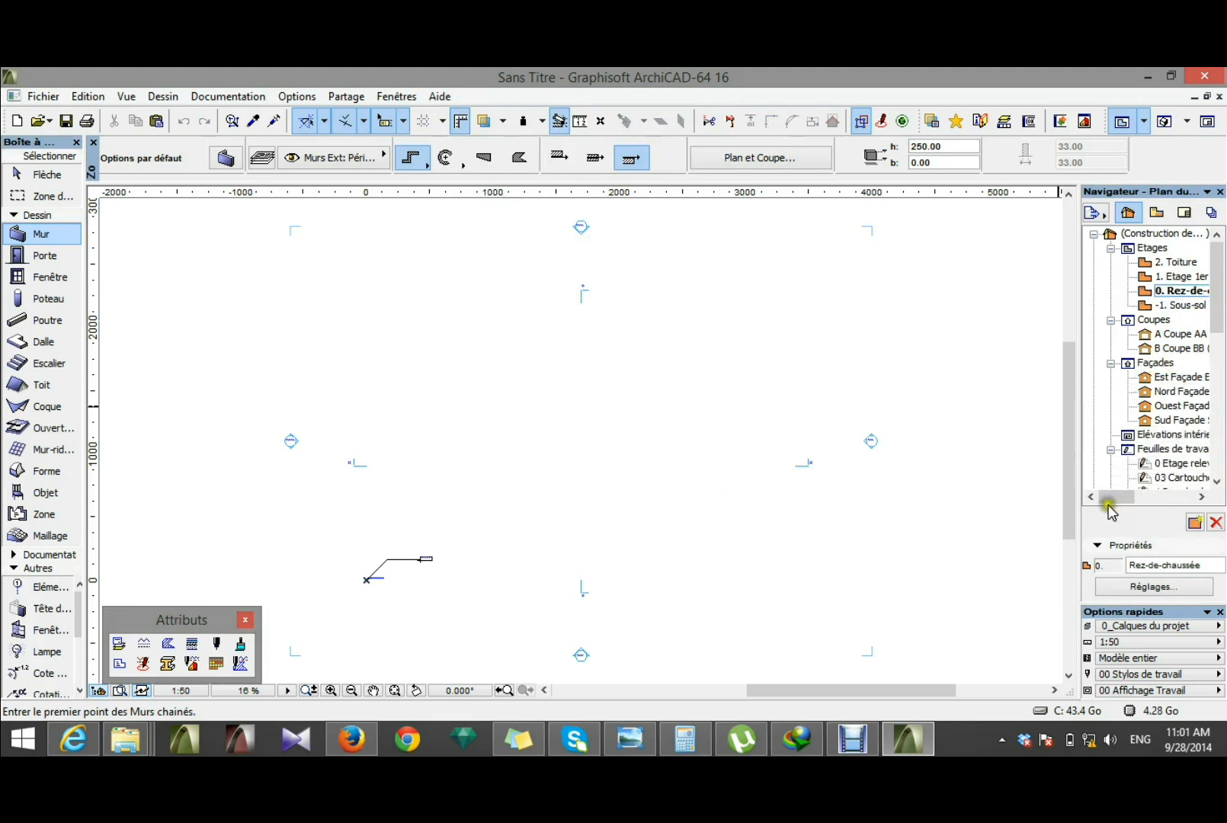
Step: Look over the project's storeys, sections and façades in the navigator and select the Rez-de-chaussée storey
drag(1110, 503, 1133, 503)
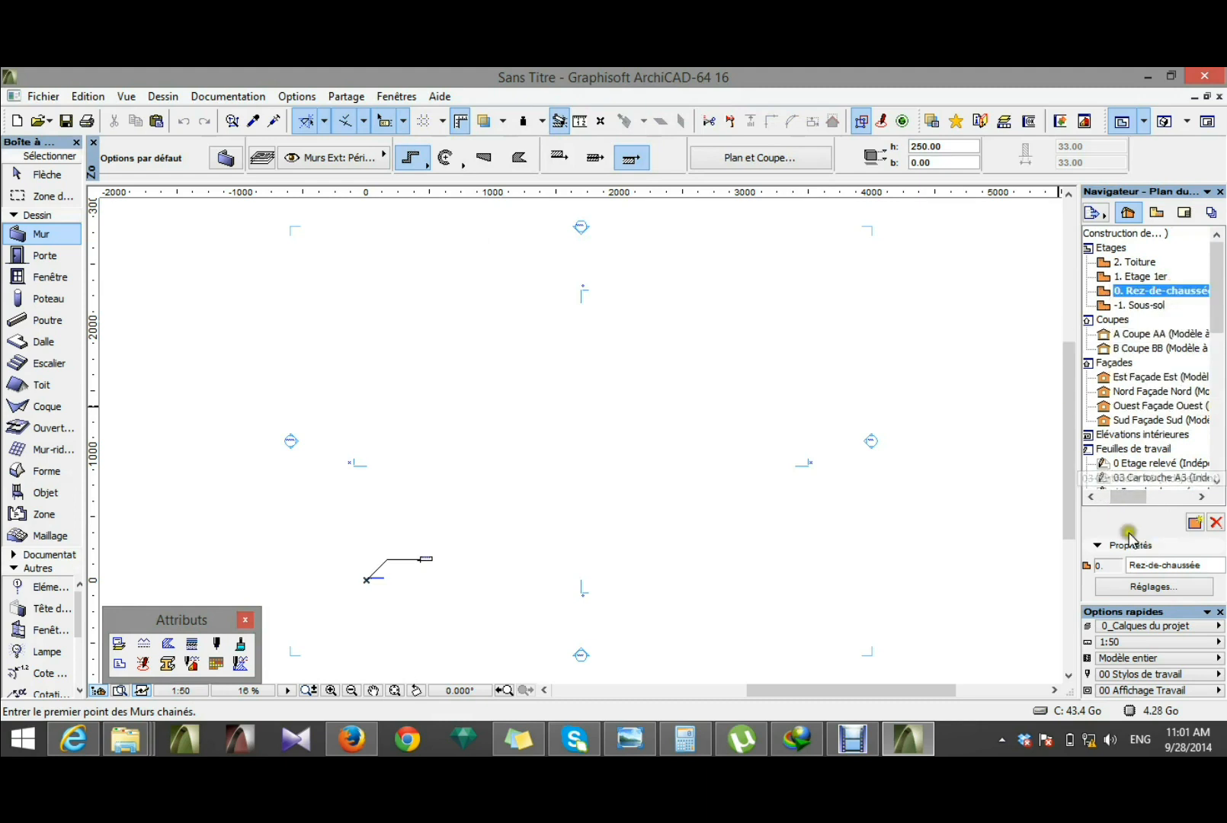
drag(1128, 496, 1101, 500)
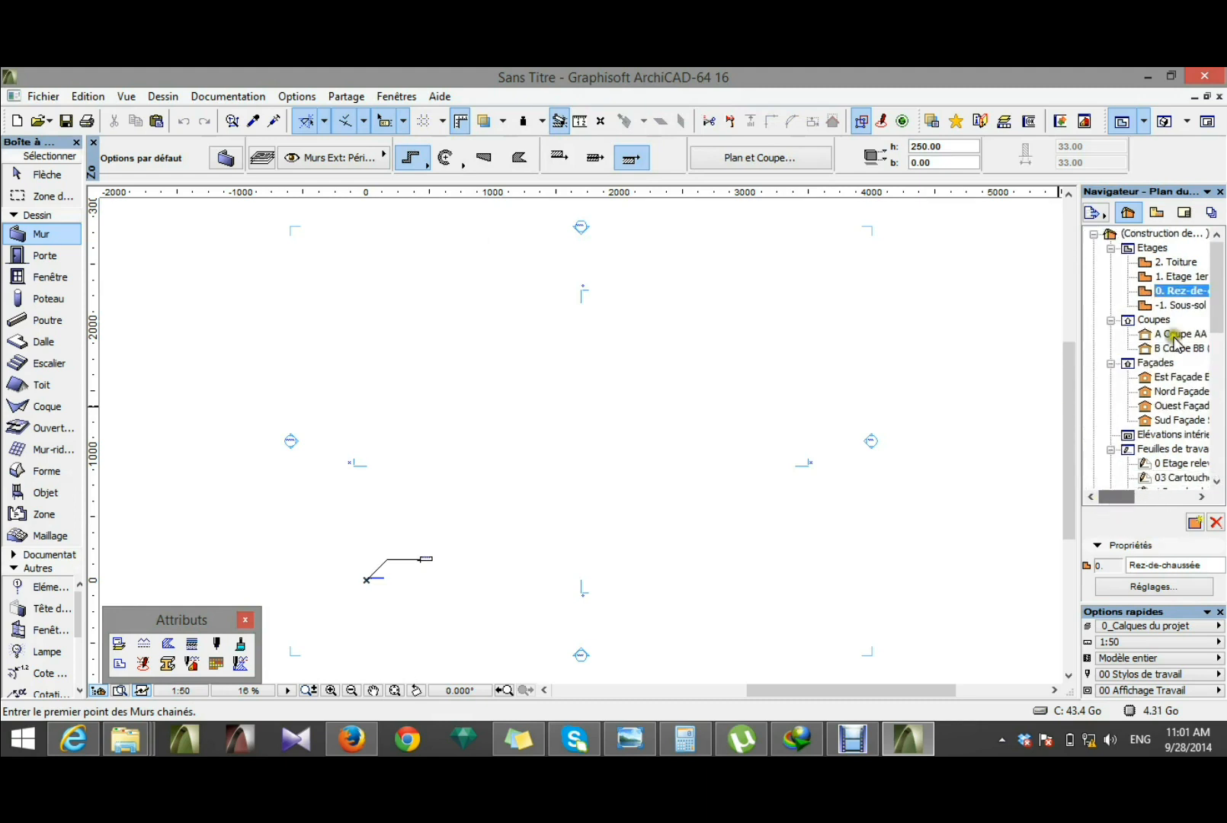
click(1169, 296)
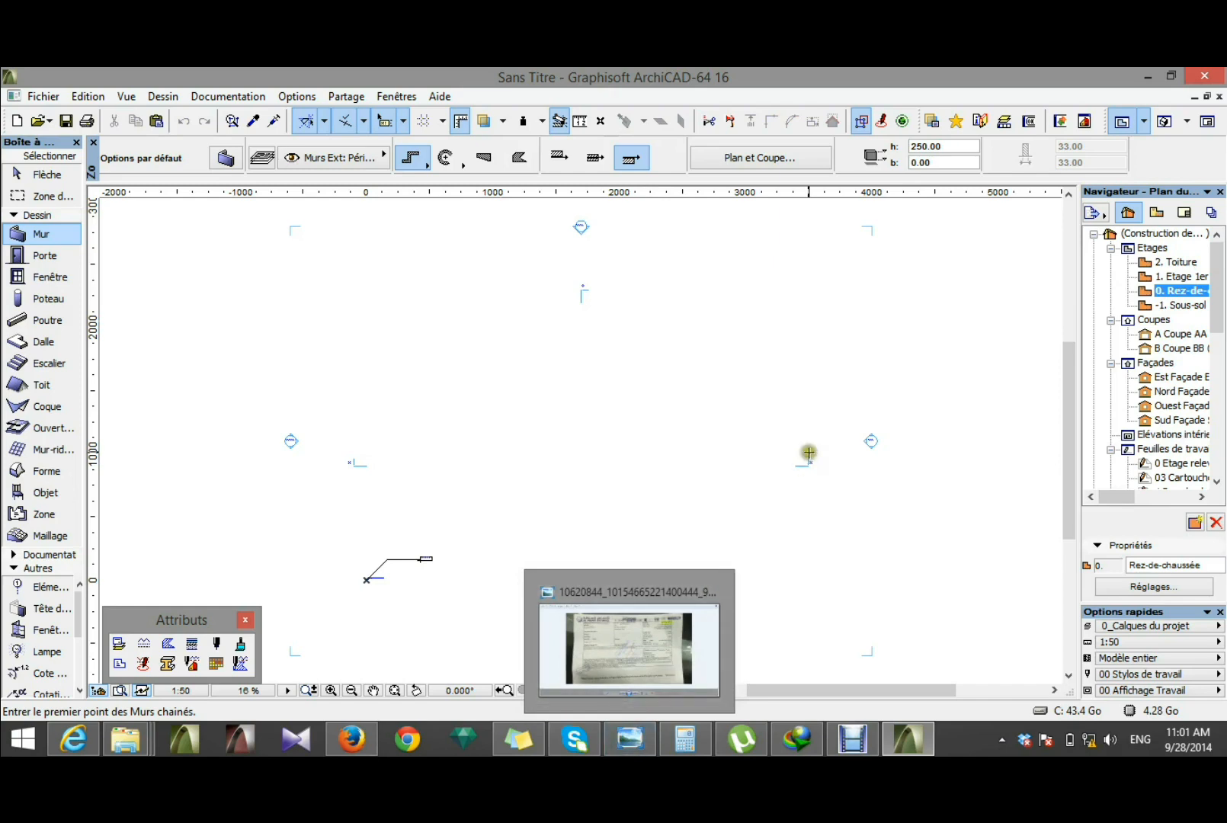
Step: View the reference rendering VILLA_ESTHER.jpg in Windows Photo Viewer and return to the ArchiCAD project
click(125, 738)
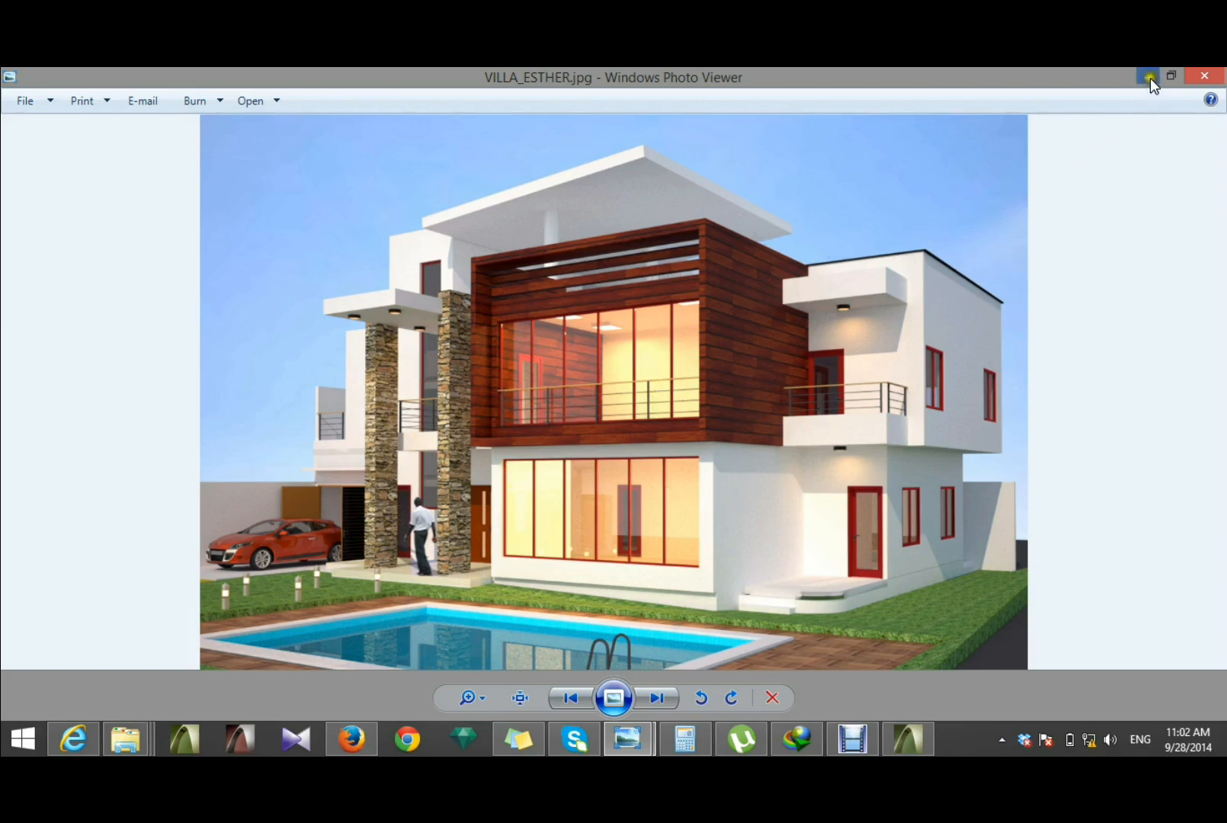
click(893, 734)
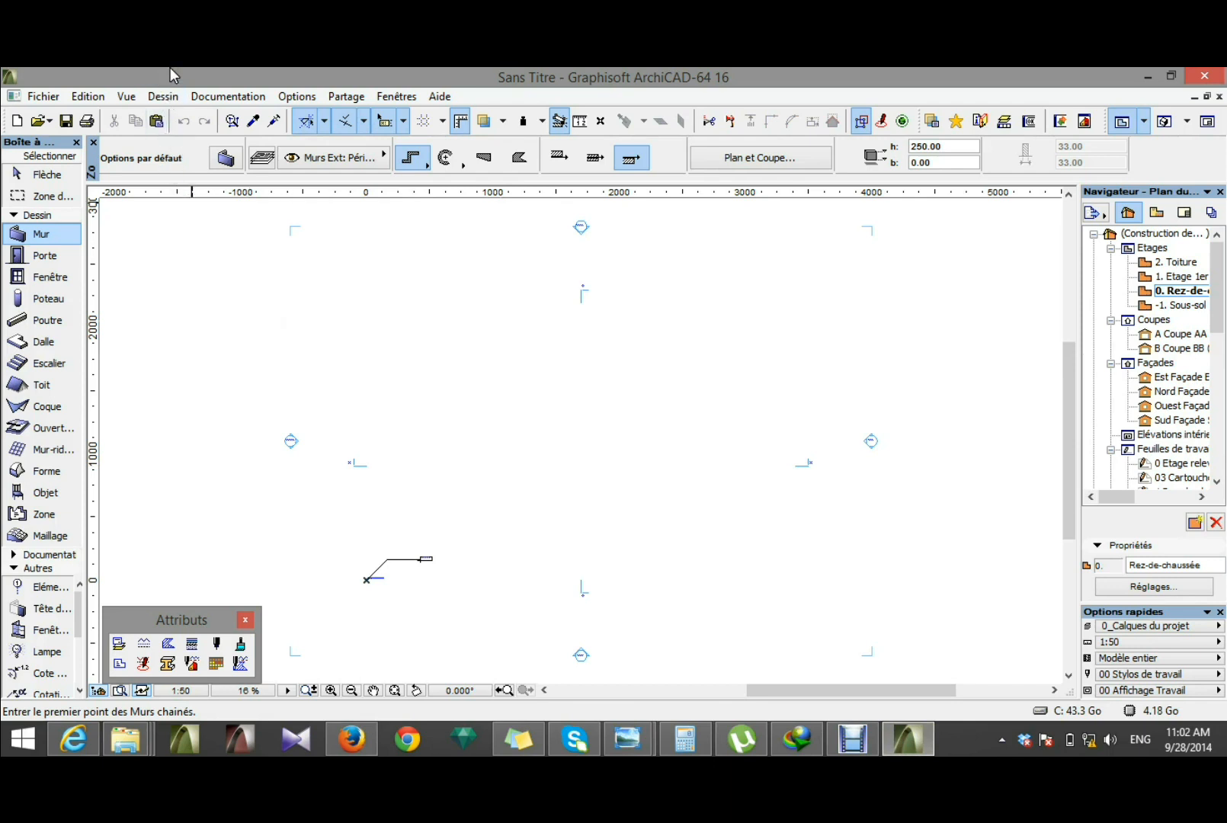
click(163, 97)
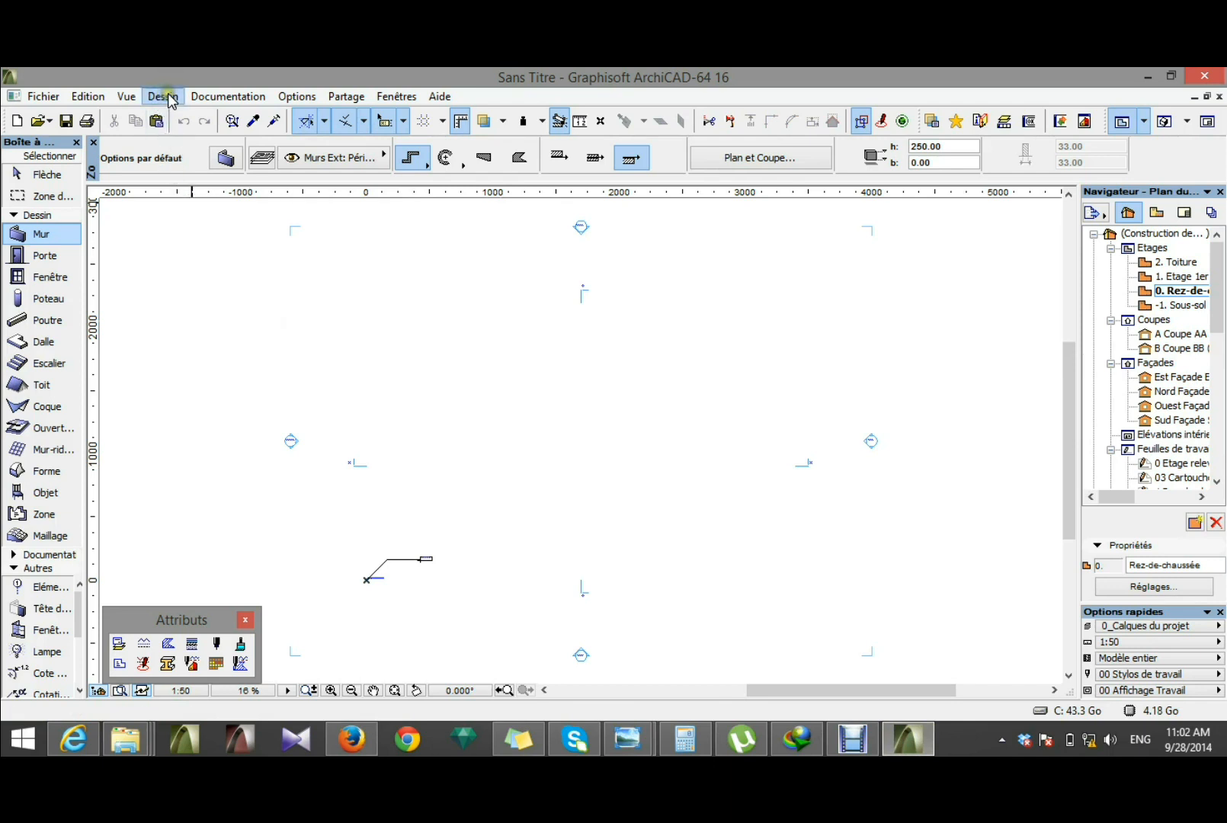
click(231, 450)
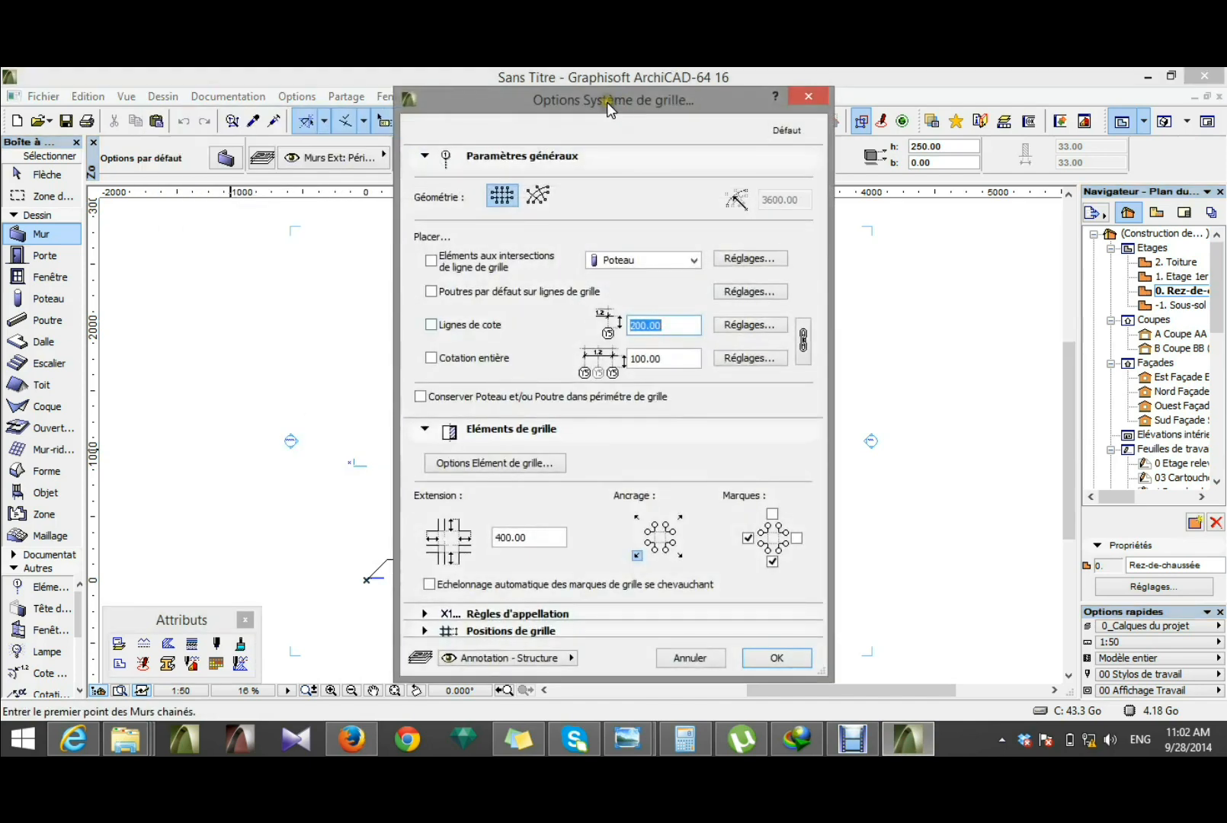
drag(607, 103, 358, 110)
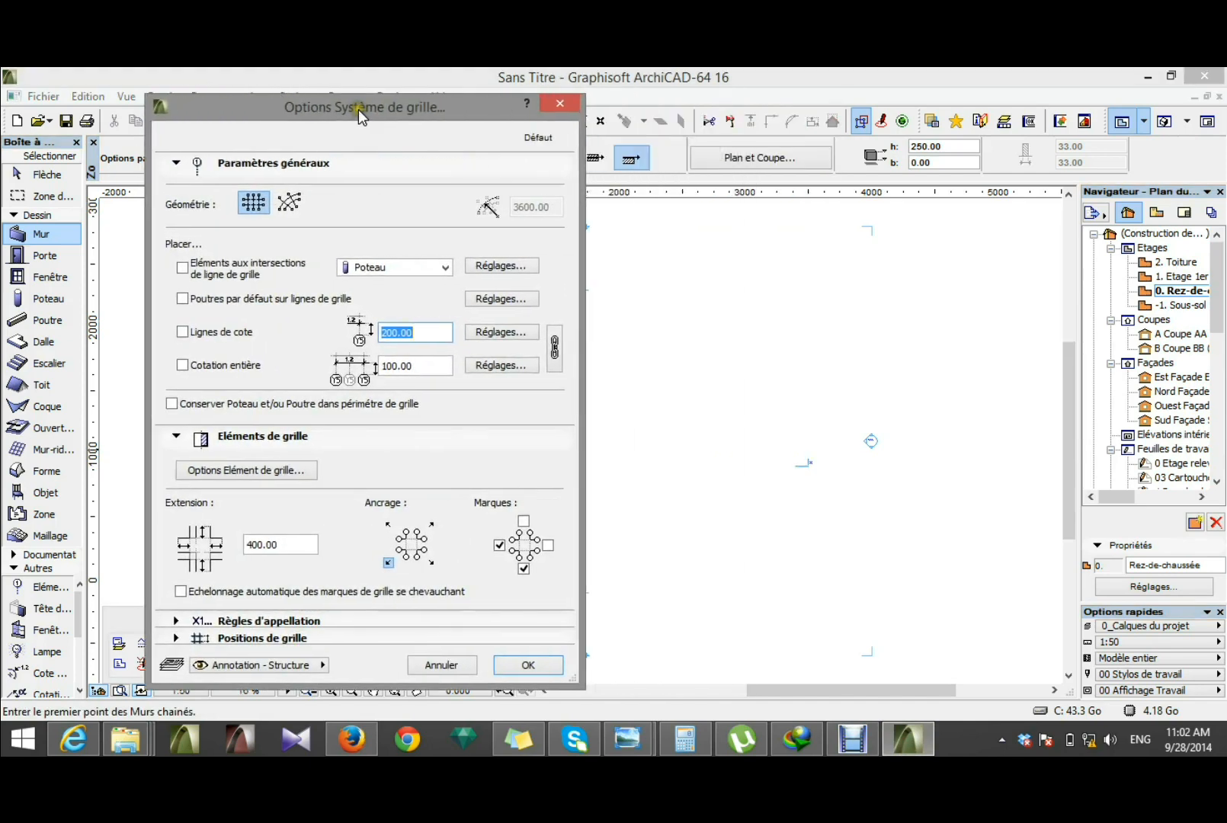
click(189, 269)
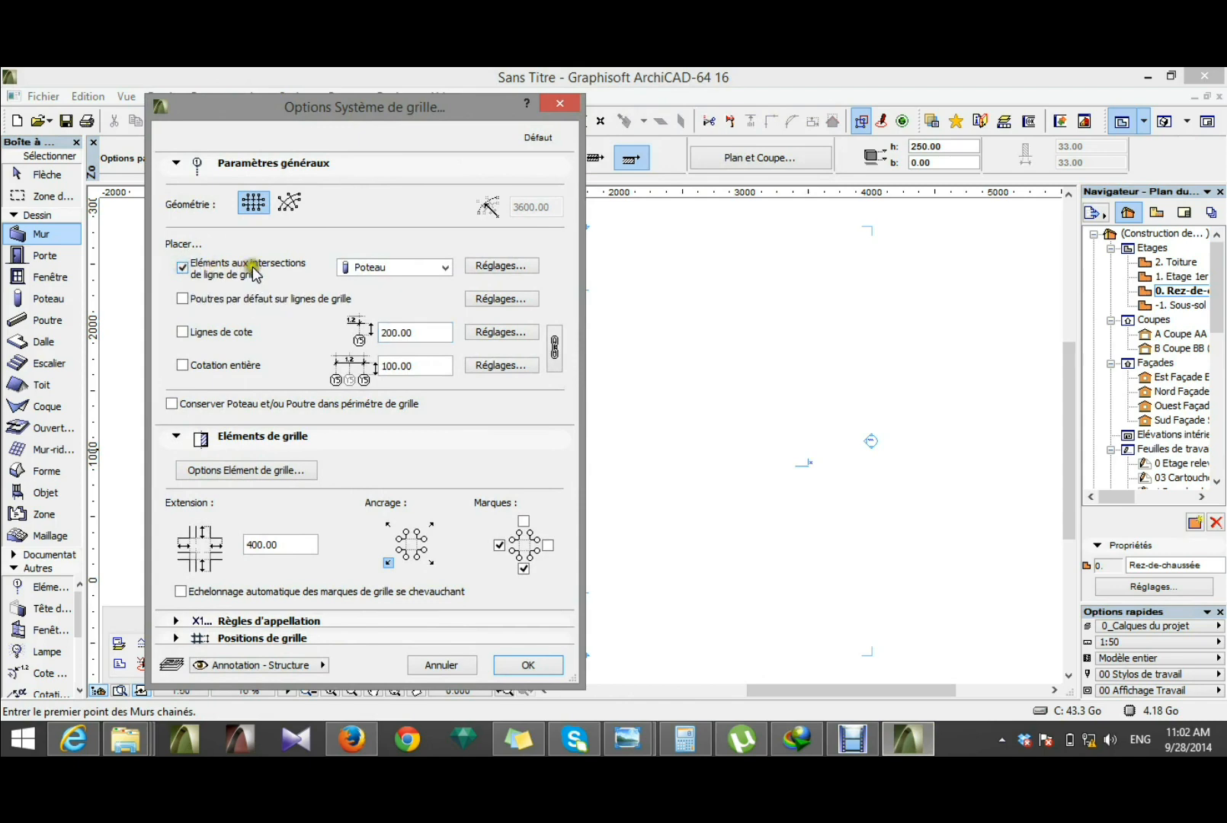
click(445, 268)
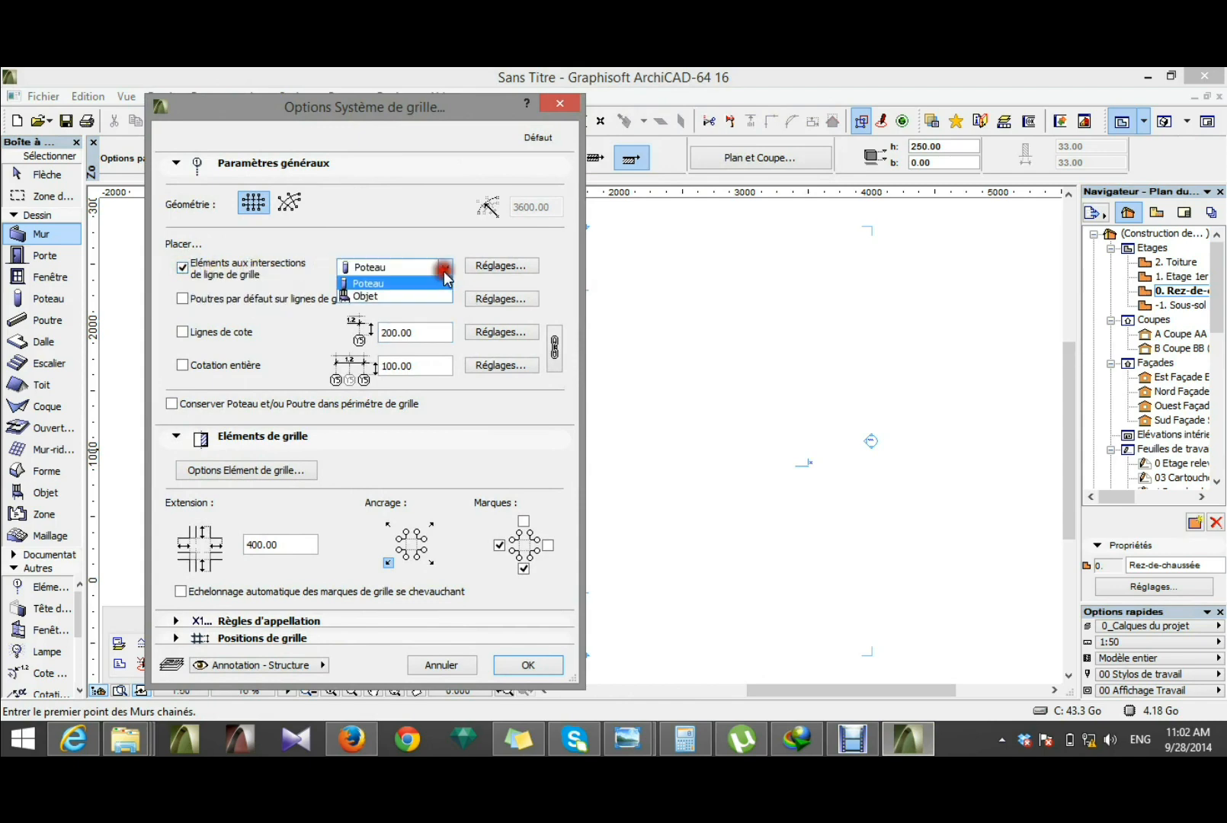
click(402, 286)
click(488, 266)
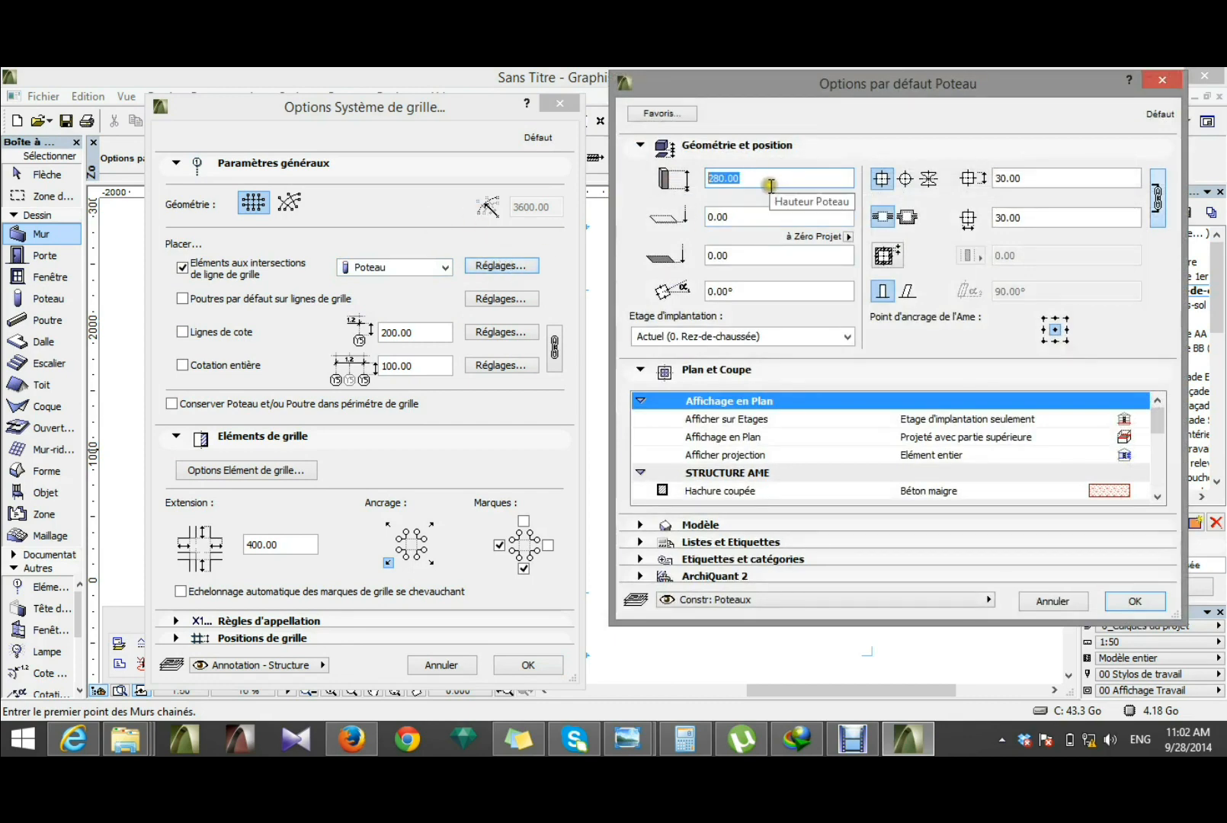
drag(754, 183, 511, 221)
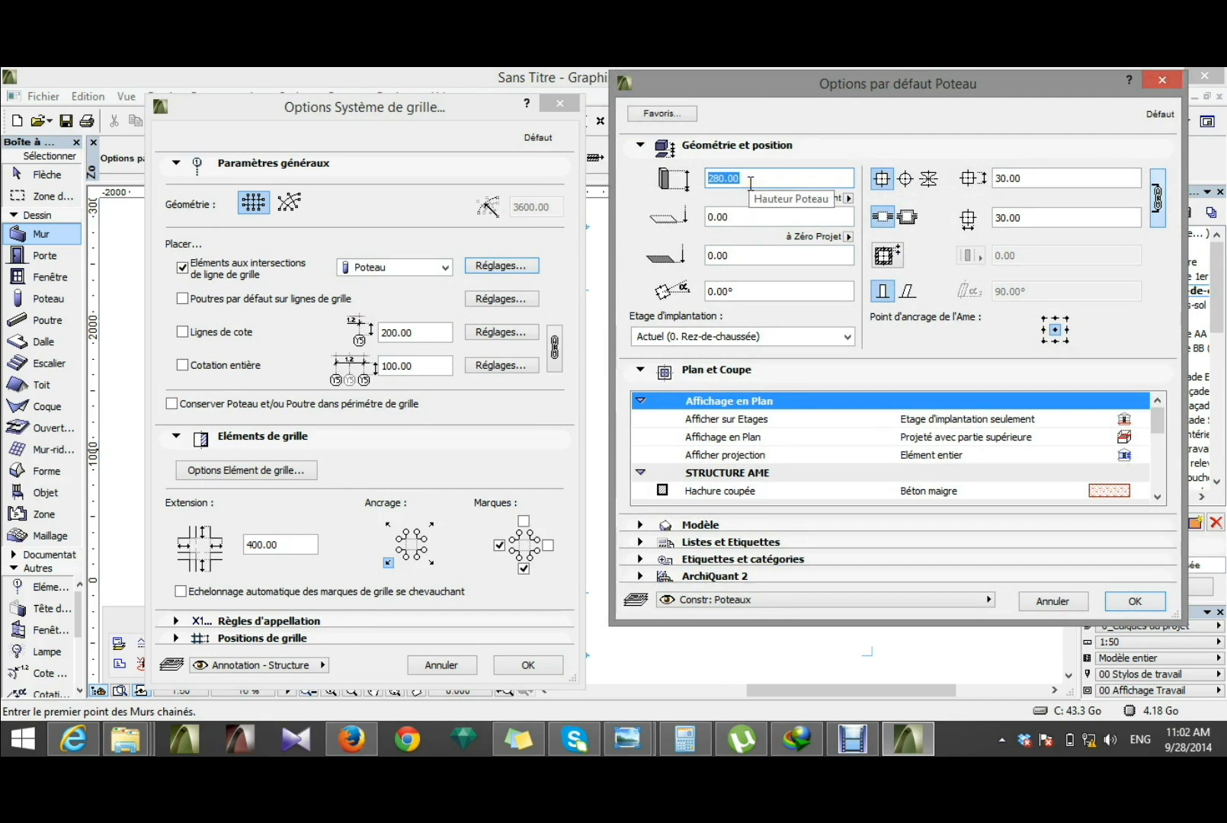
click(1055, 601)
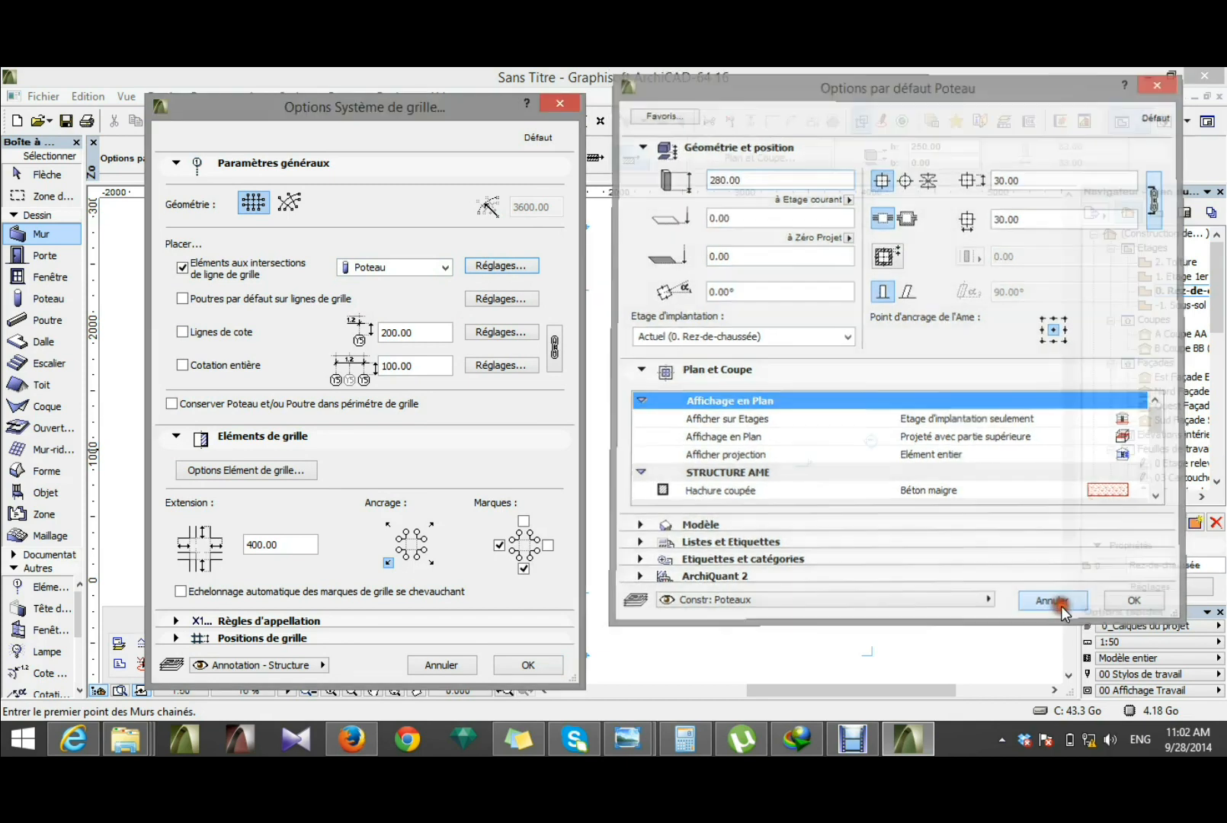
click(436, 664)
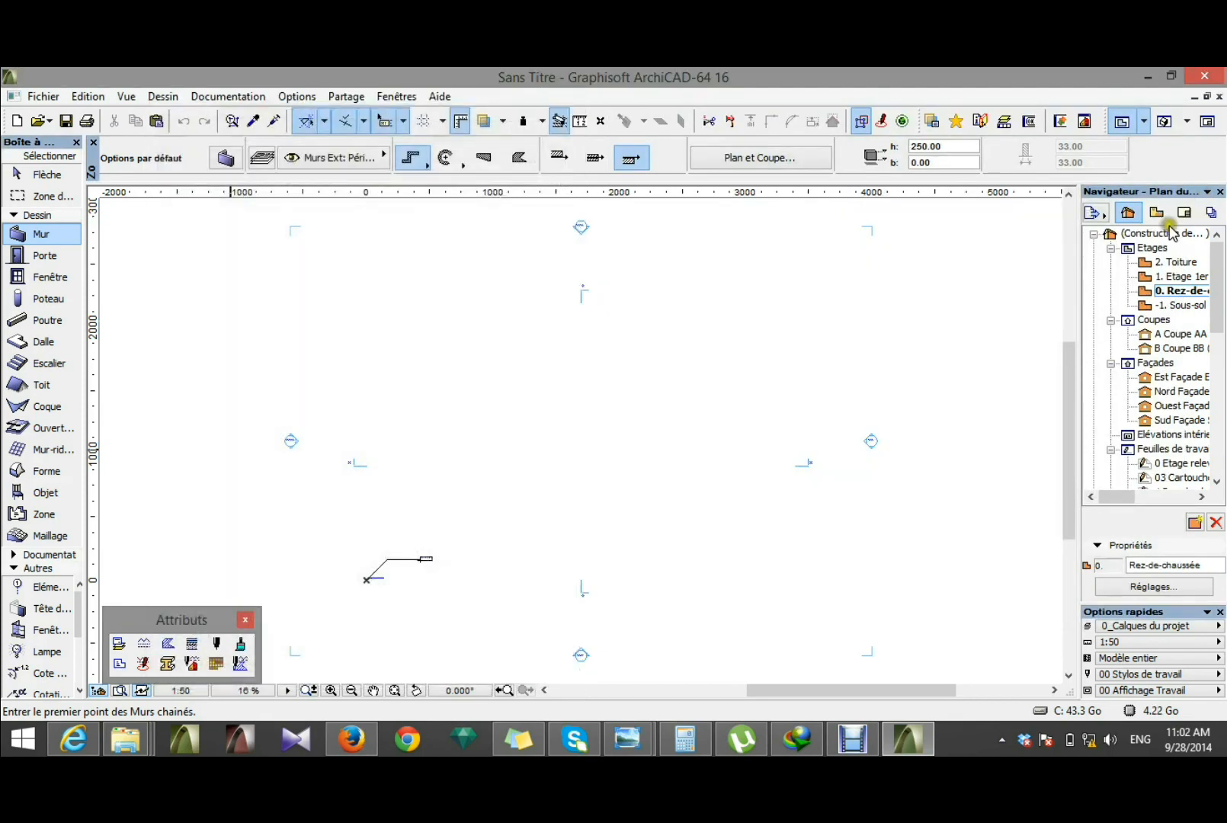
Step: In the storey settings, set the heights of Rez-de-chaussée and Etage 1er to 310 cm each
click(1152, 249)
right_click(1151, 248)
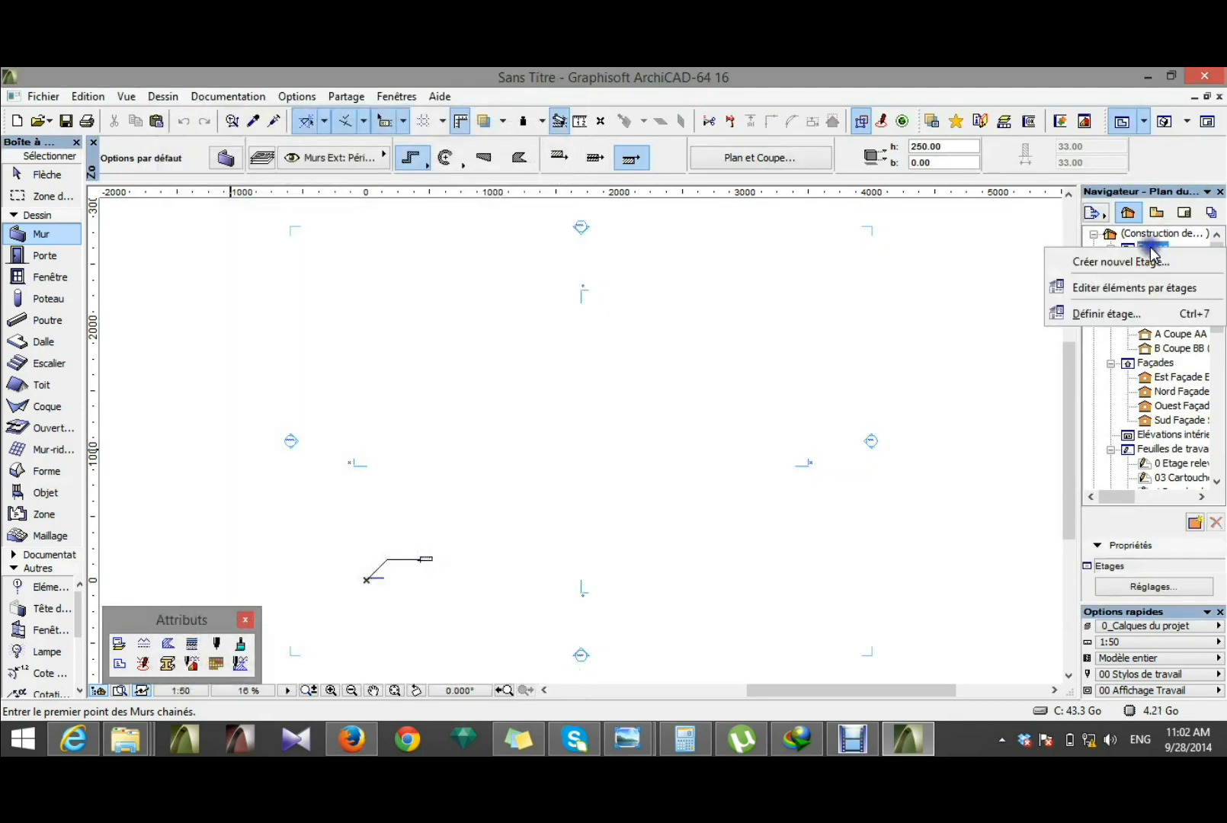
click(1091, 316)
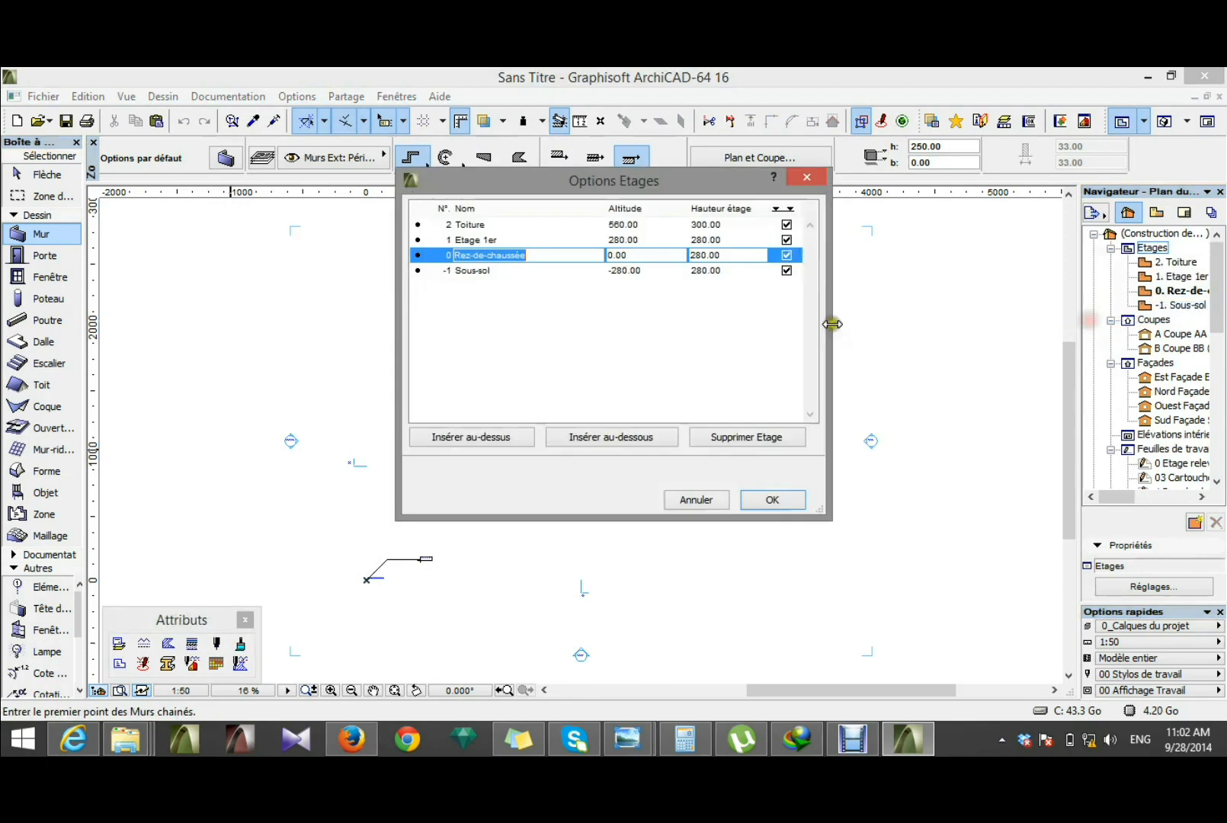
click(720, 271)
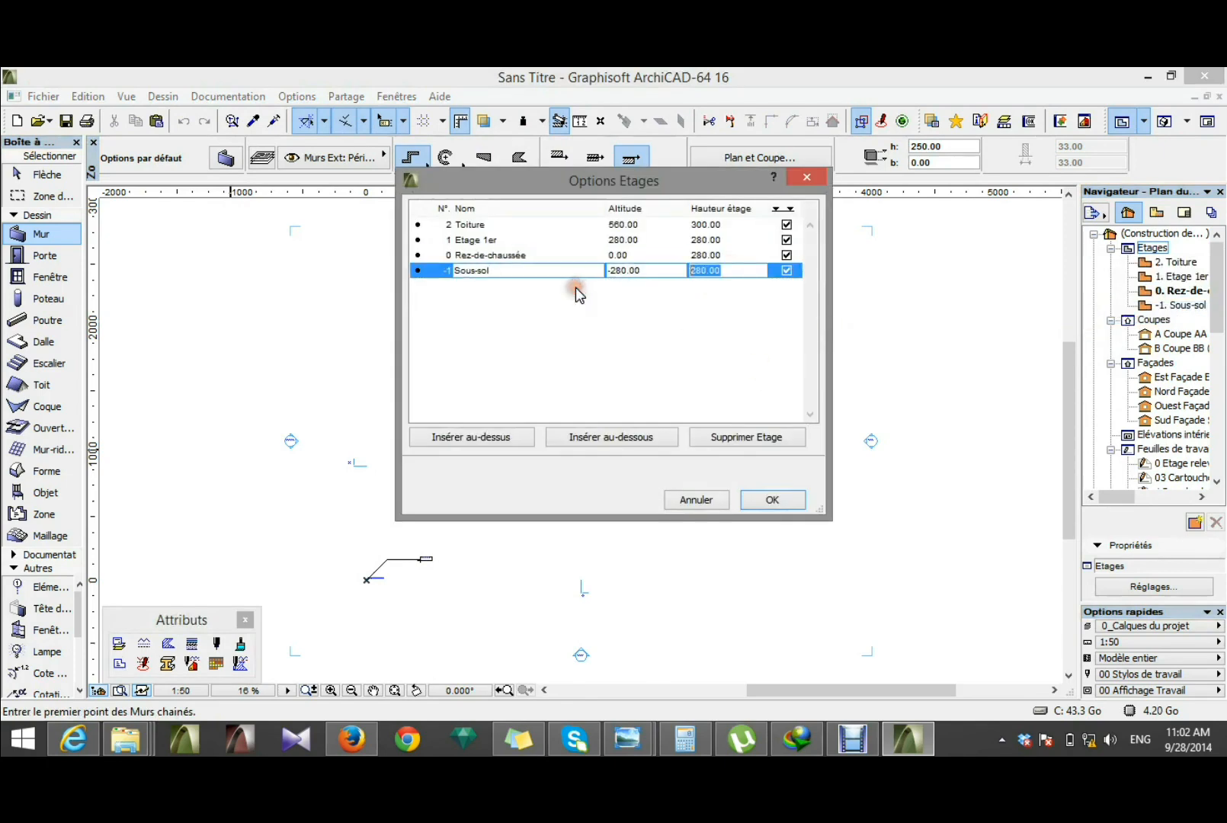
click(720, 256)
text(3)
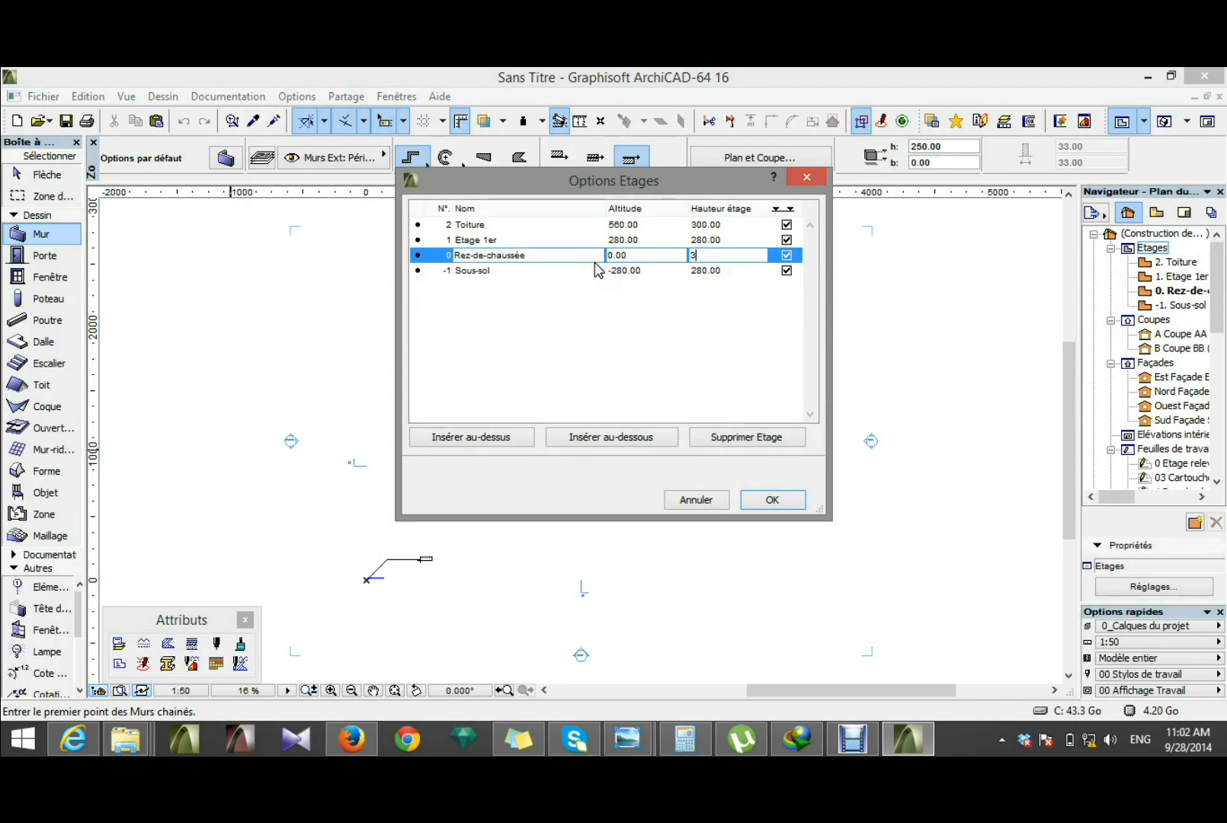
text(10)
click(707, 239)
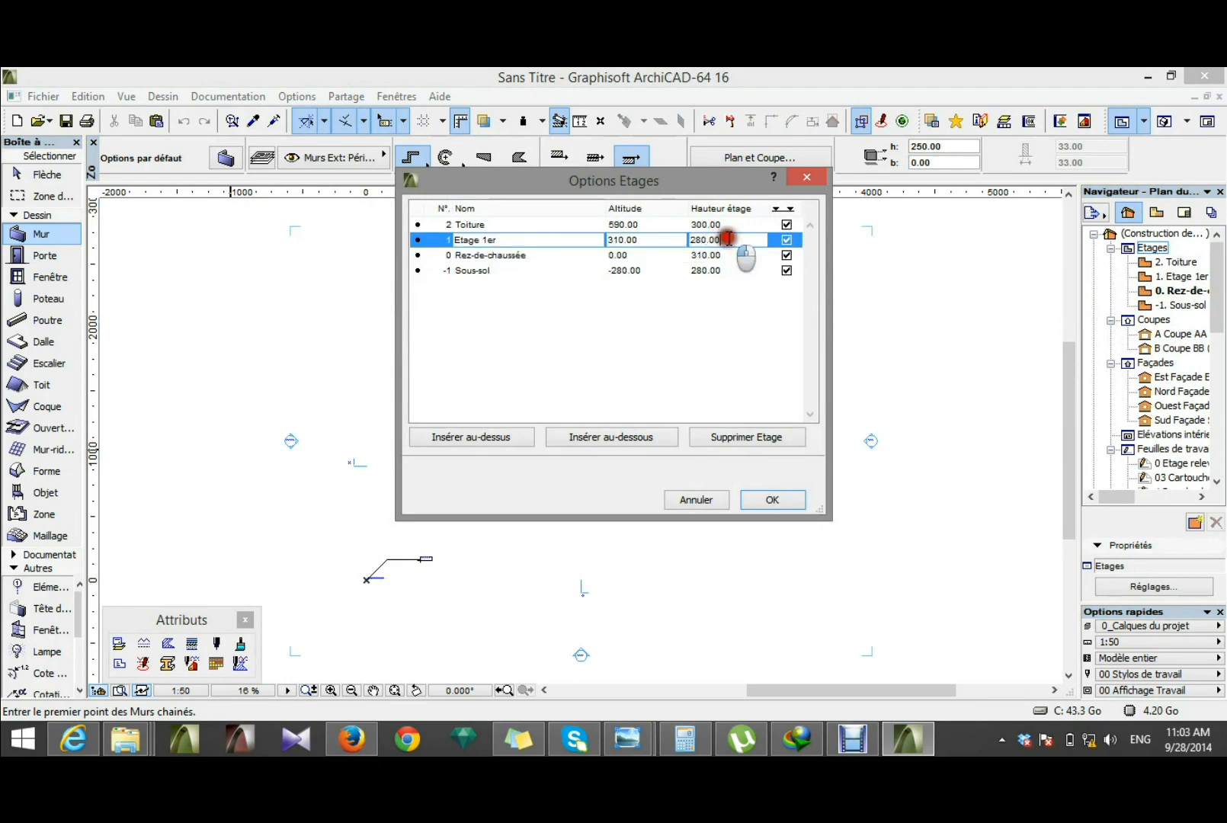
Step: Set the Toiture storey's height to 310 cm, rename it Etage 2e and apply the storey settings
text(310)
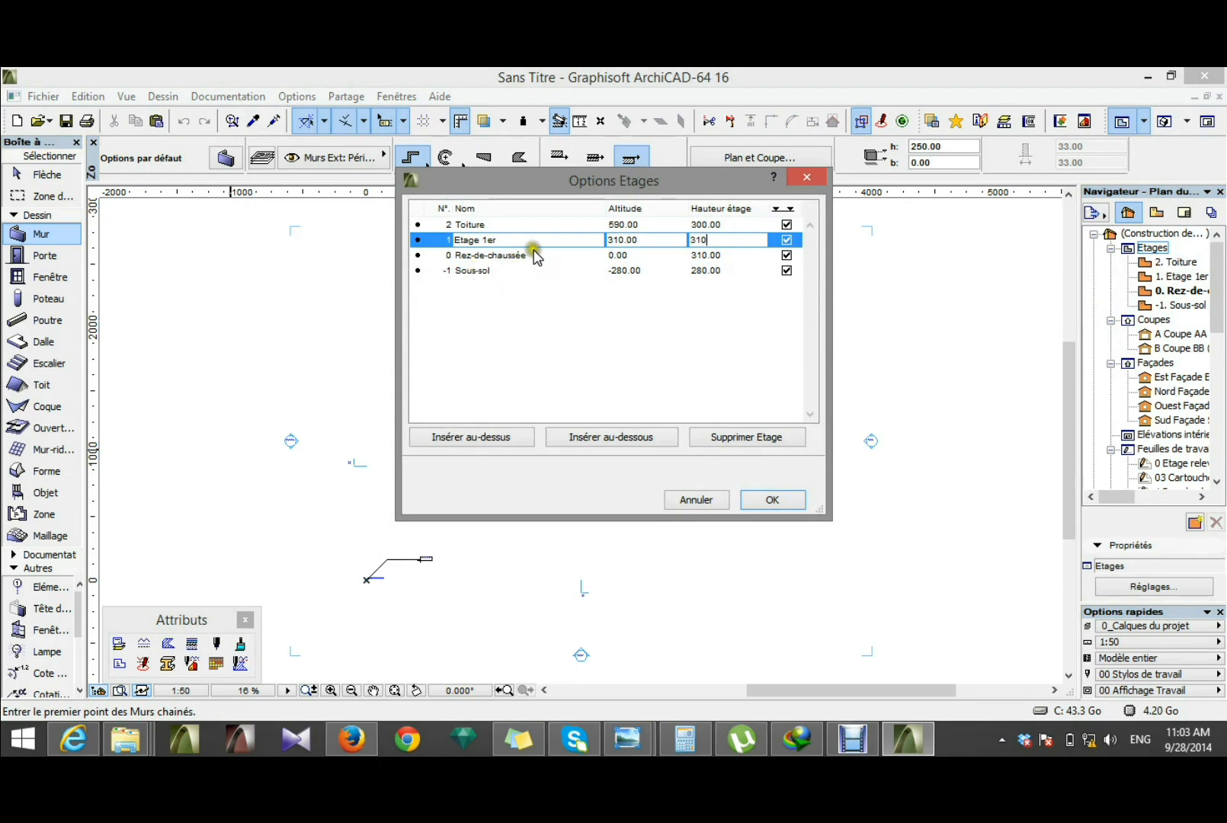
click(709, 225)
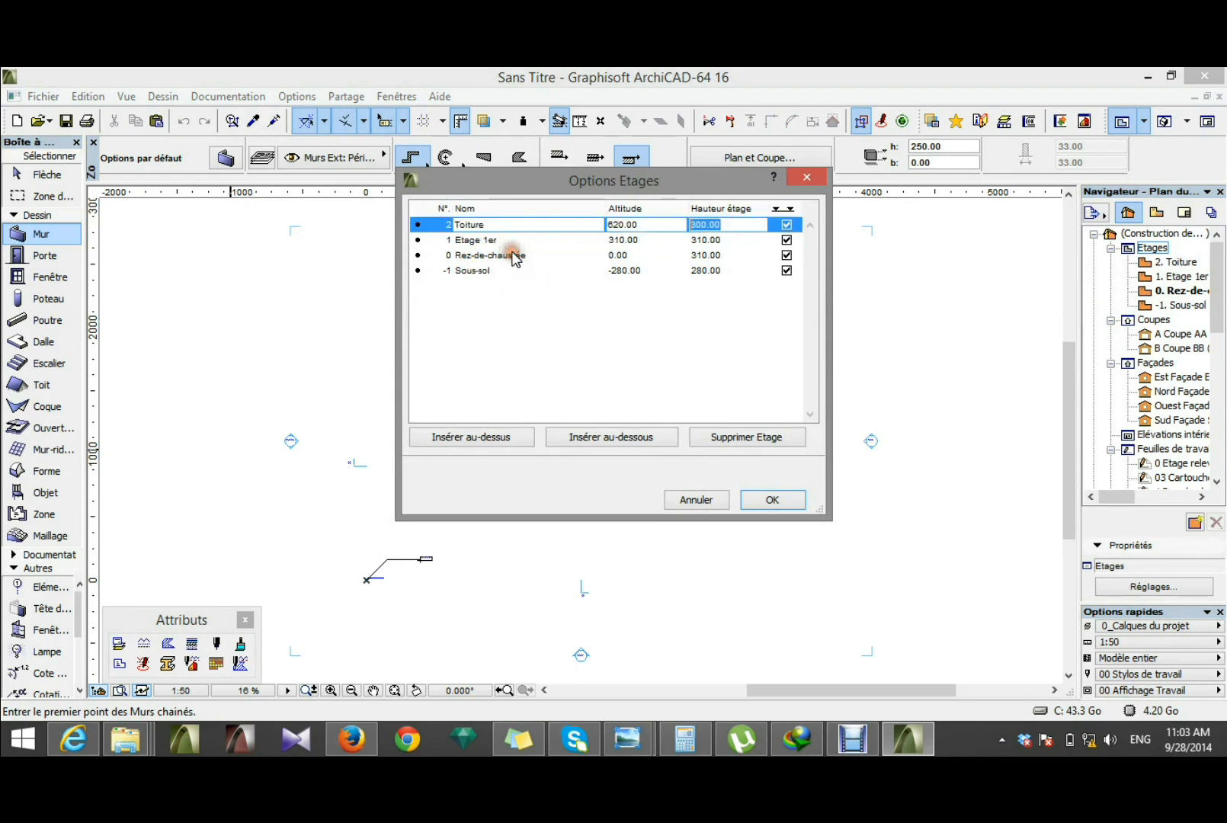
text(310)
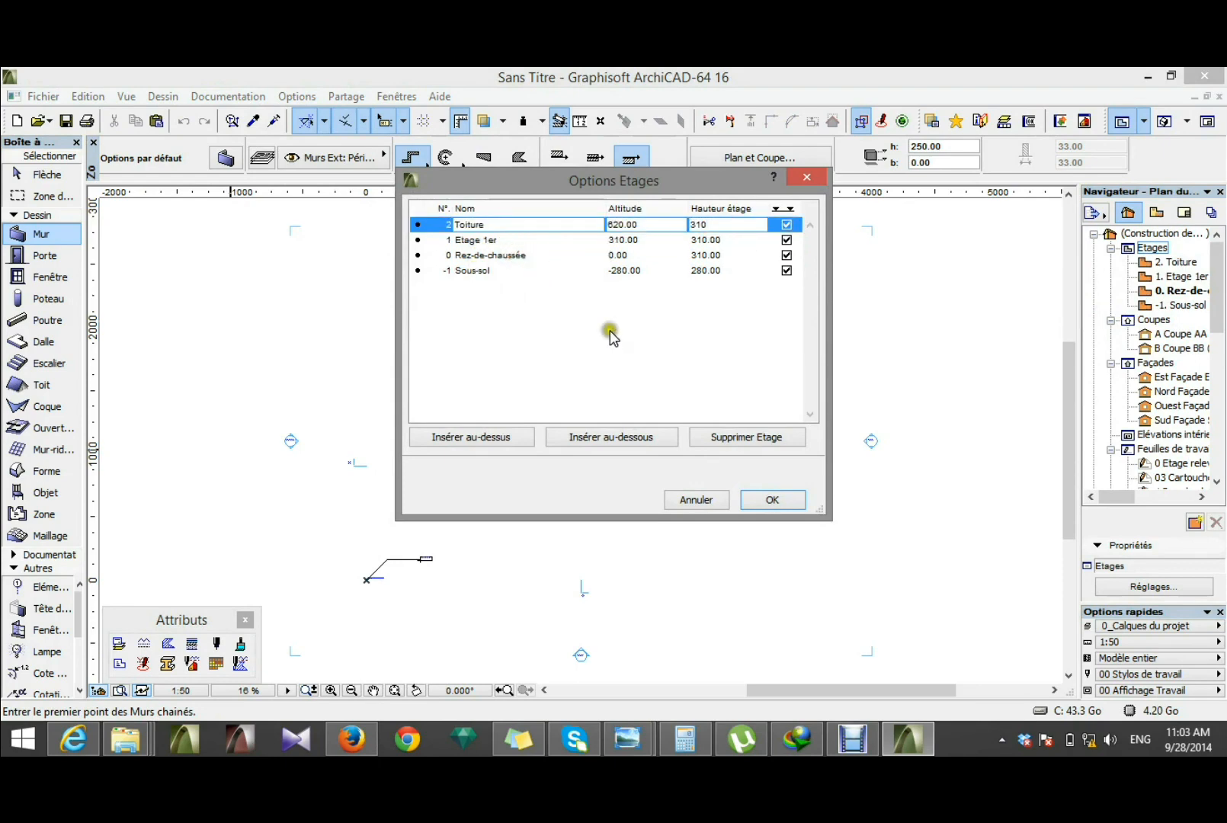
click(642, 353)
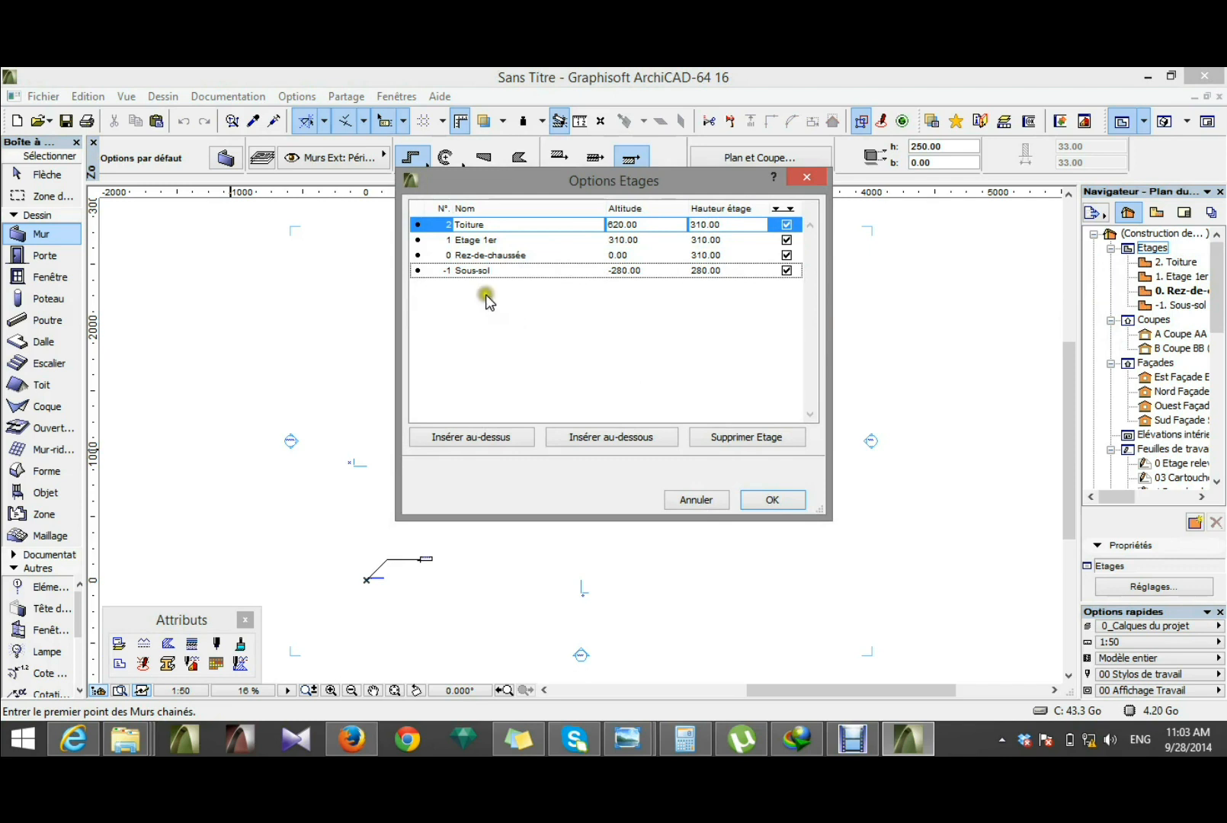
click(477, 224)
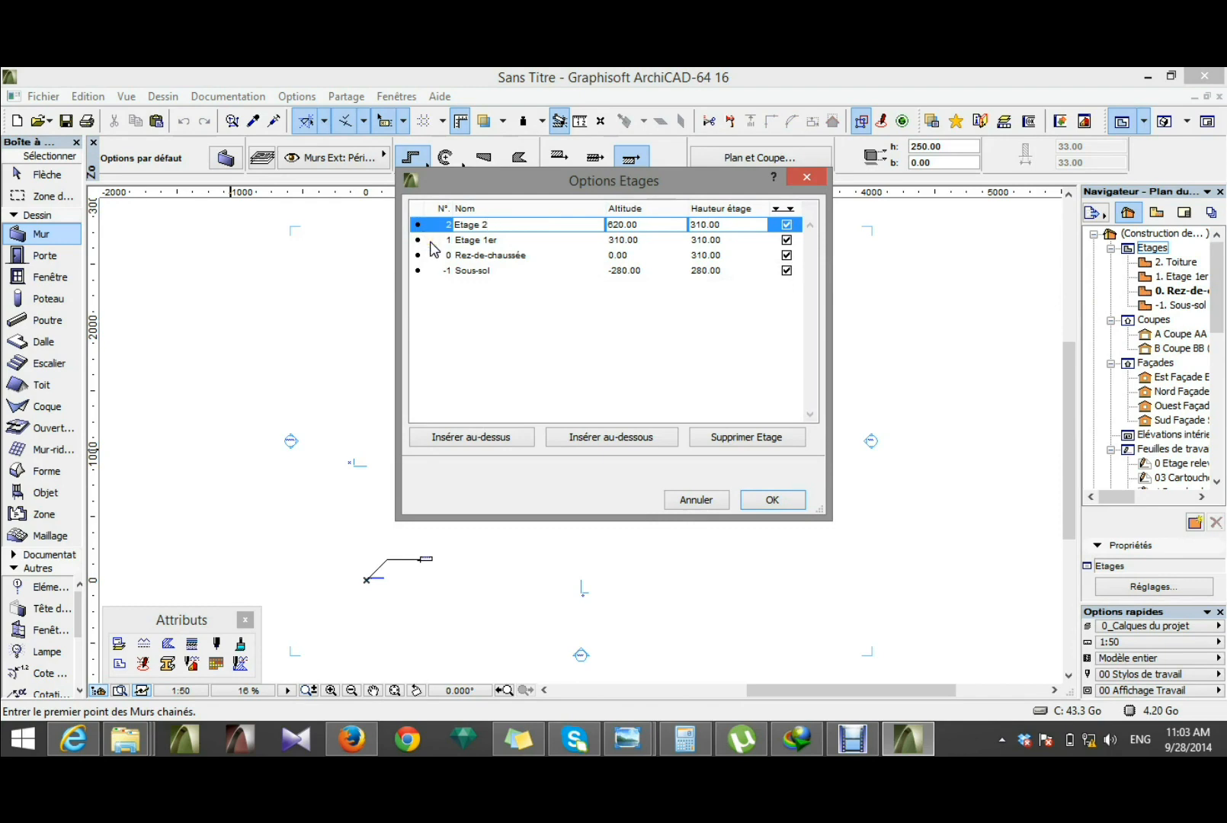
click(772, 497)
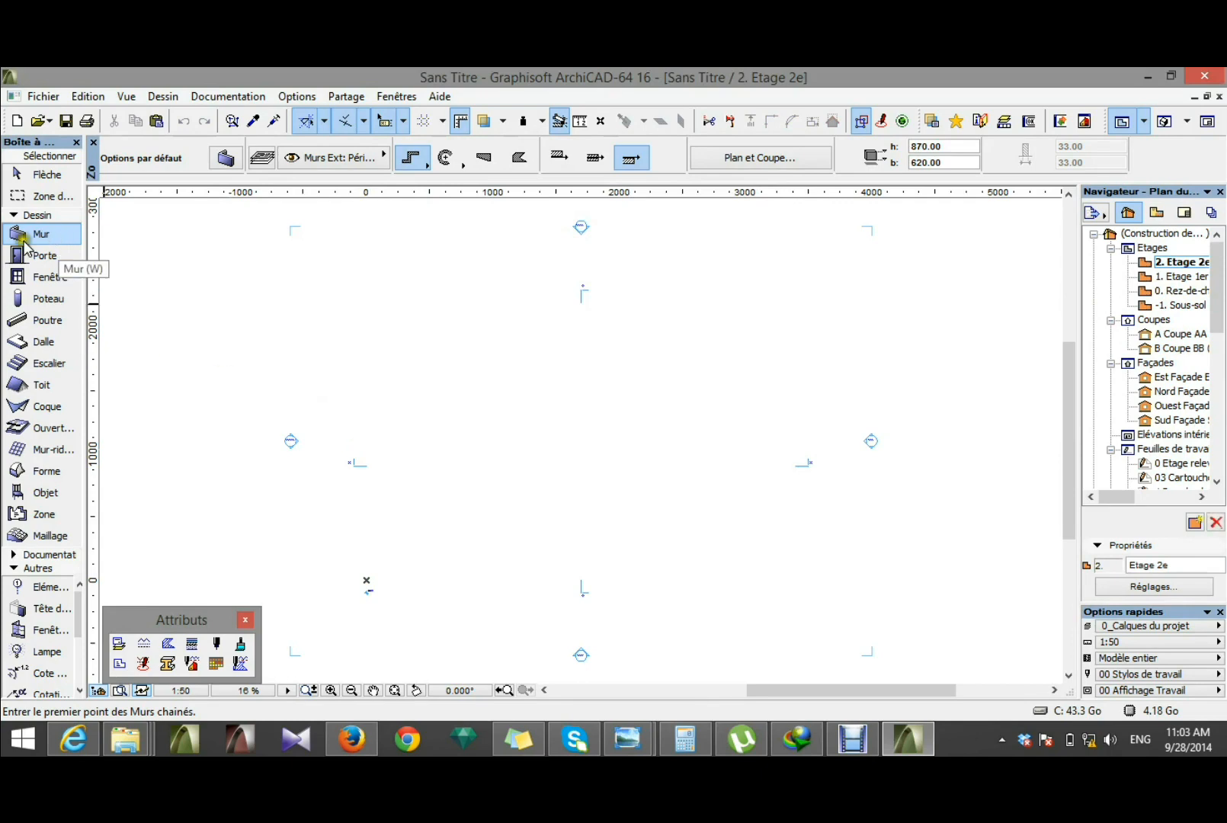
Step: In the grid system's column settings, set the column section to 20 × 20 cm
click(163, 96)
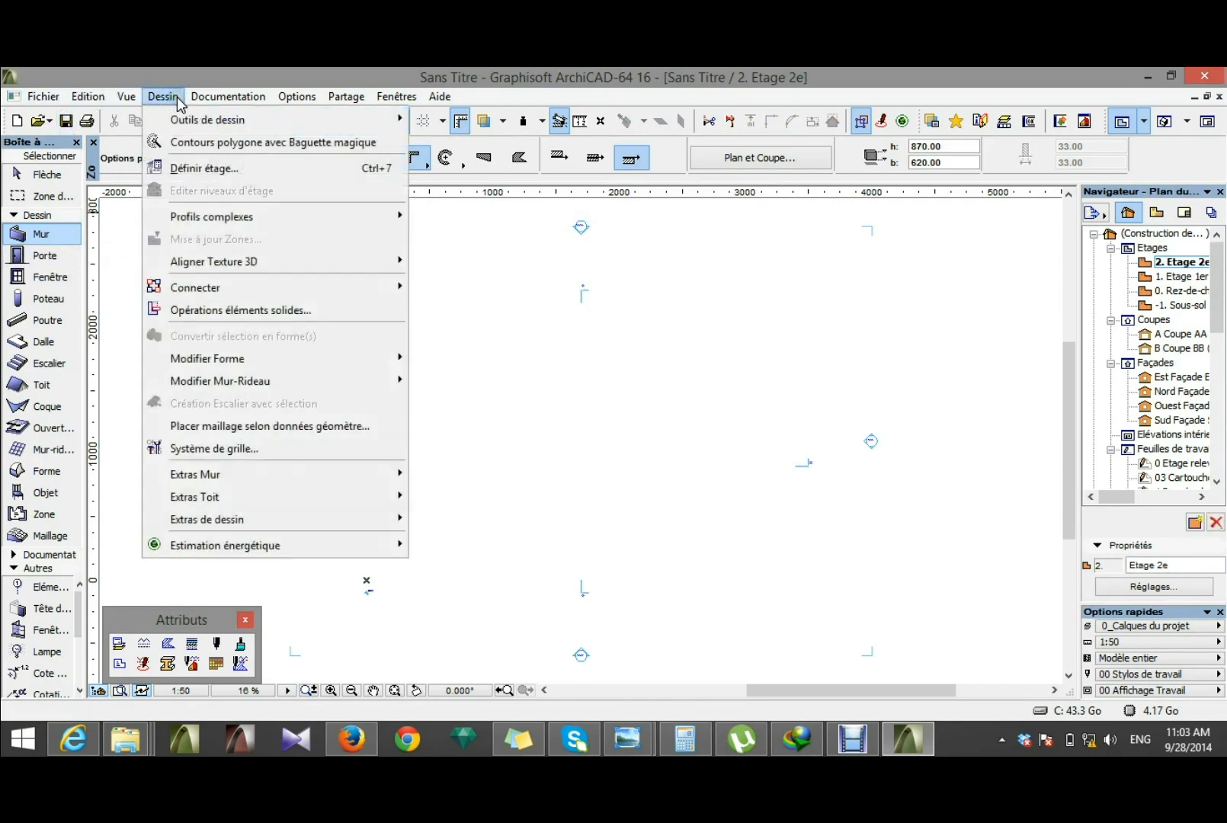
click(202, 455)
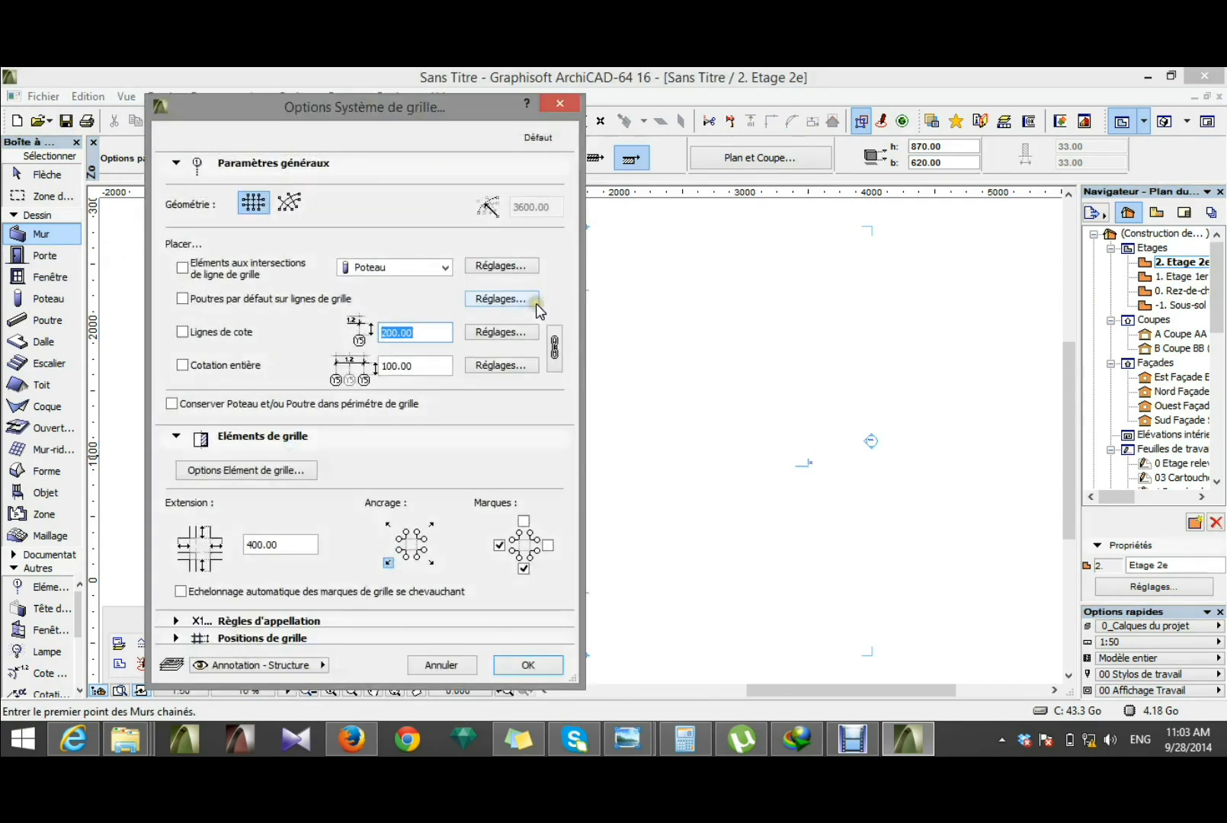
click(506, 264)
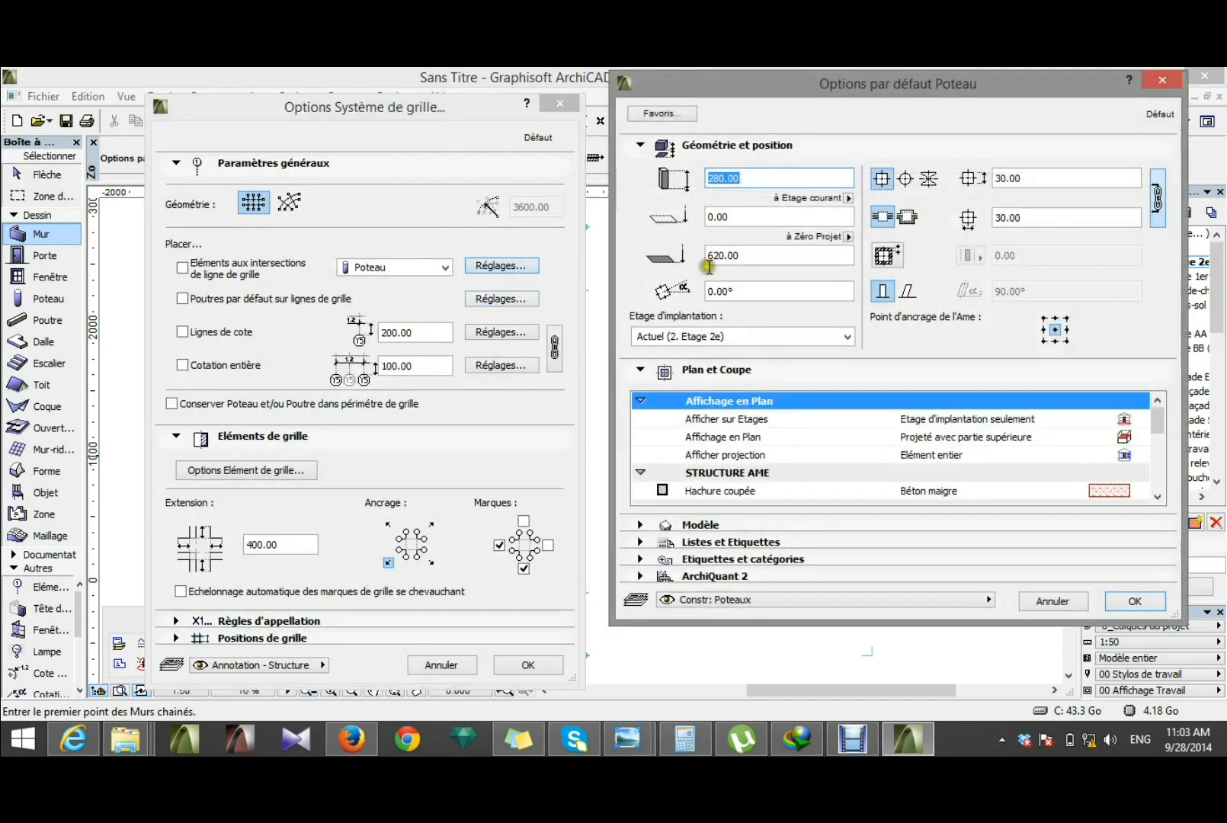
click(652, 198)
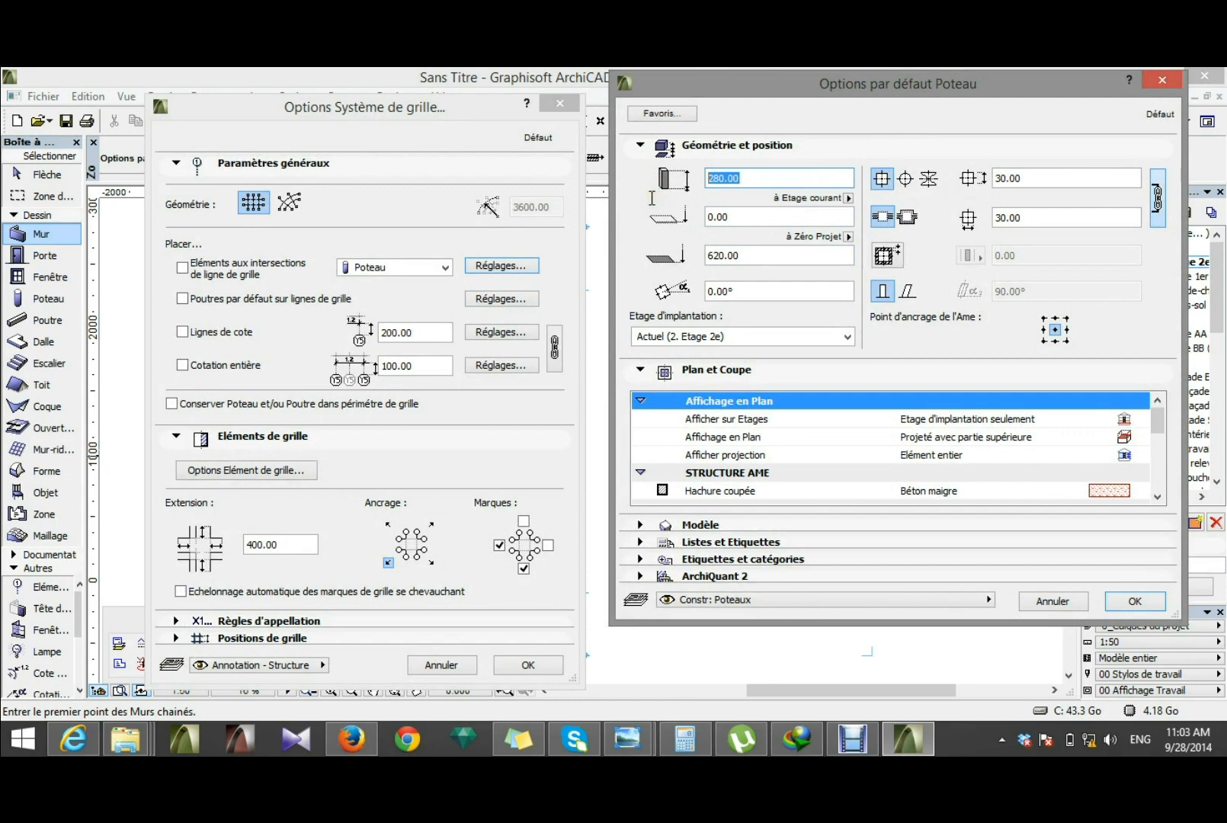
click(1050, 178)
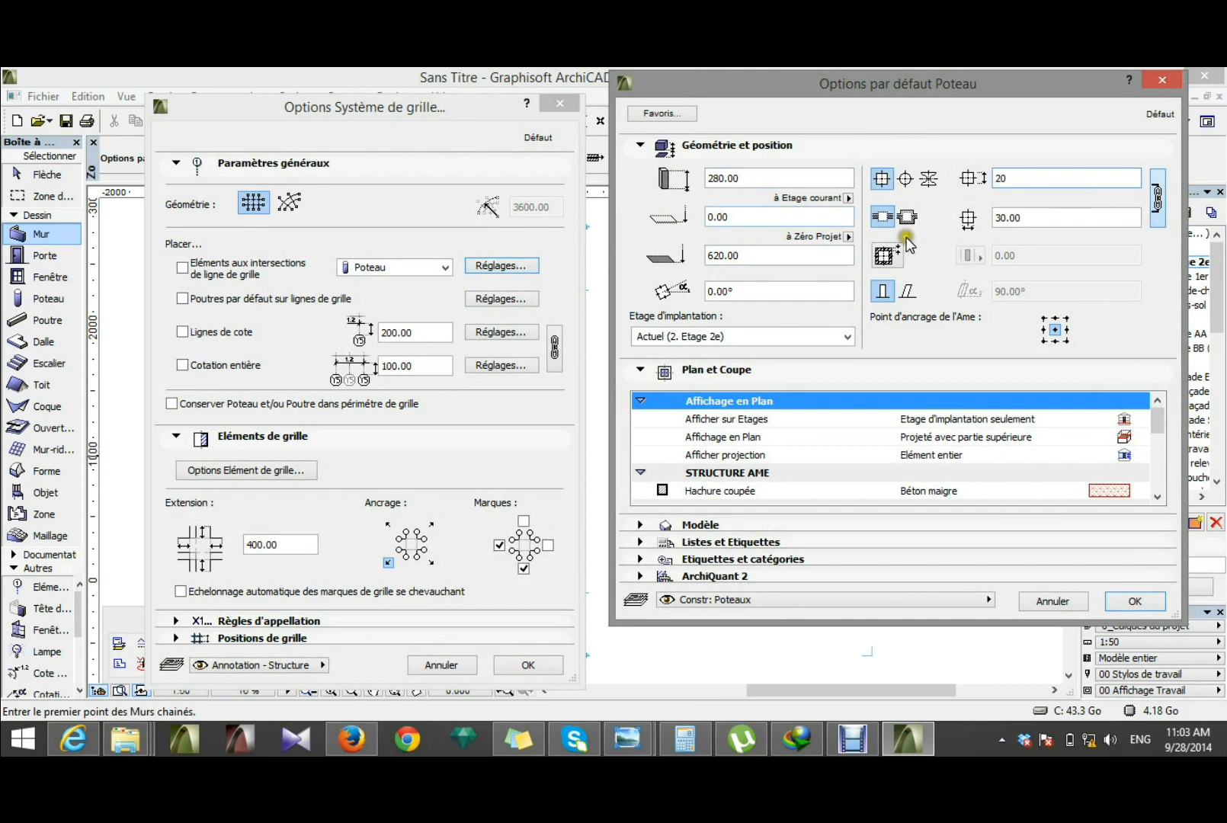
click(1059, 219)
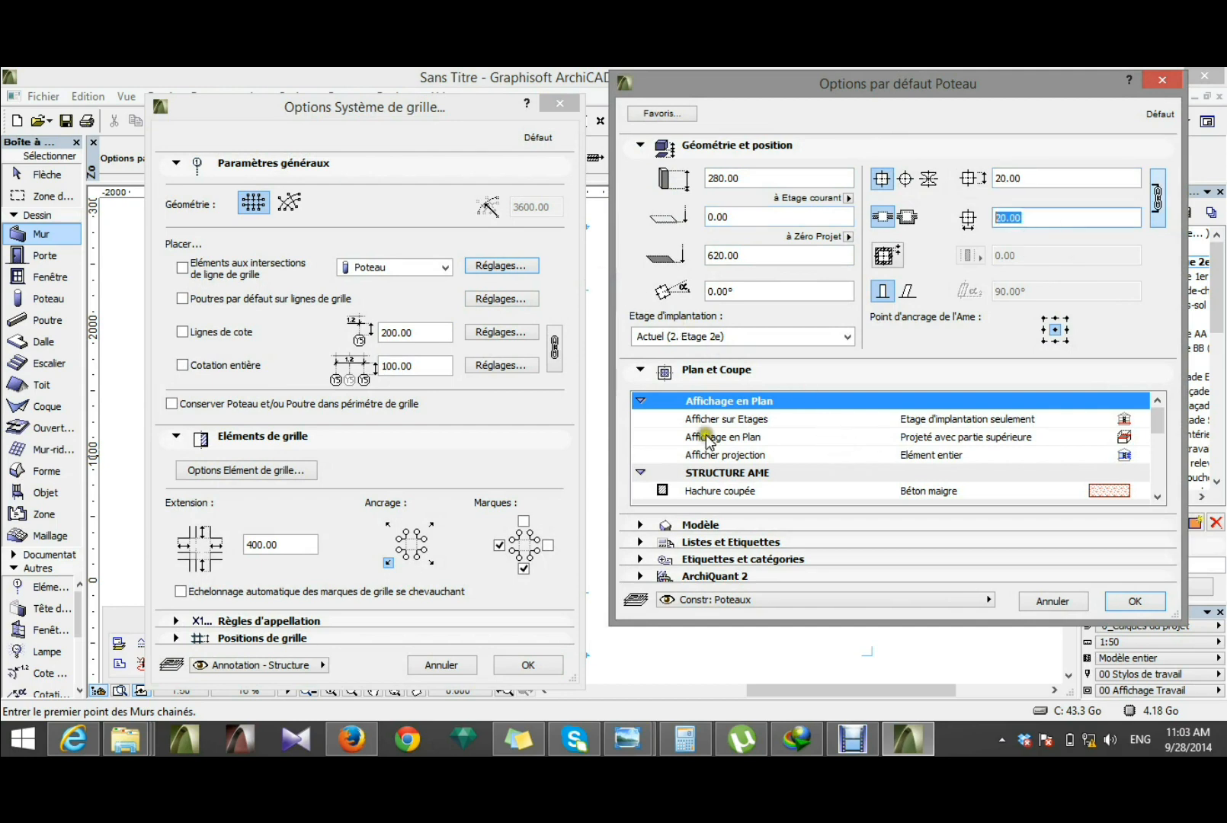
Step: Assign the Surface-Stuc blanc material to the grid columns and accept the column settings
click(643, 524)
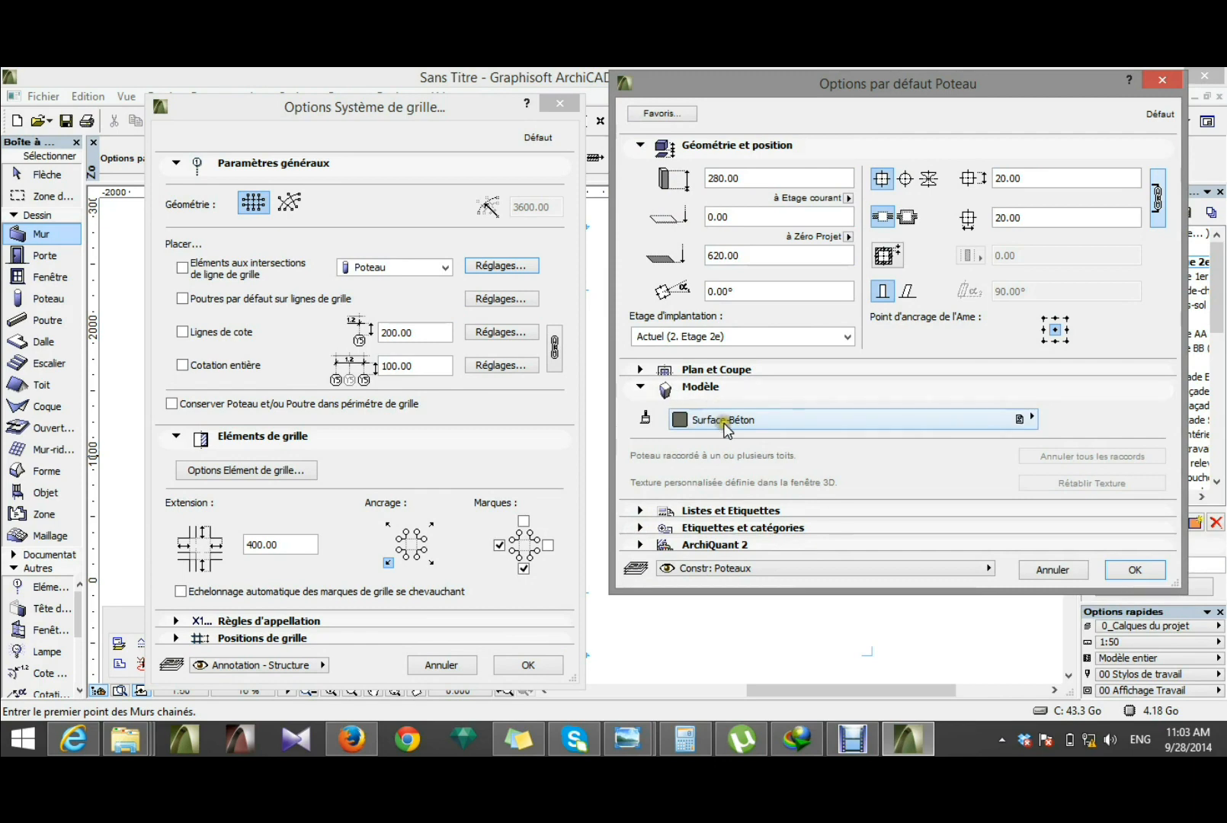
click(777, 424)
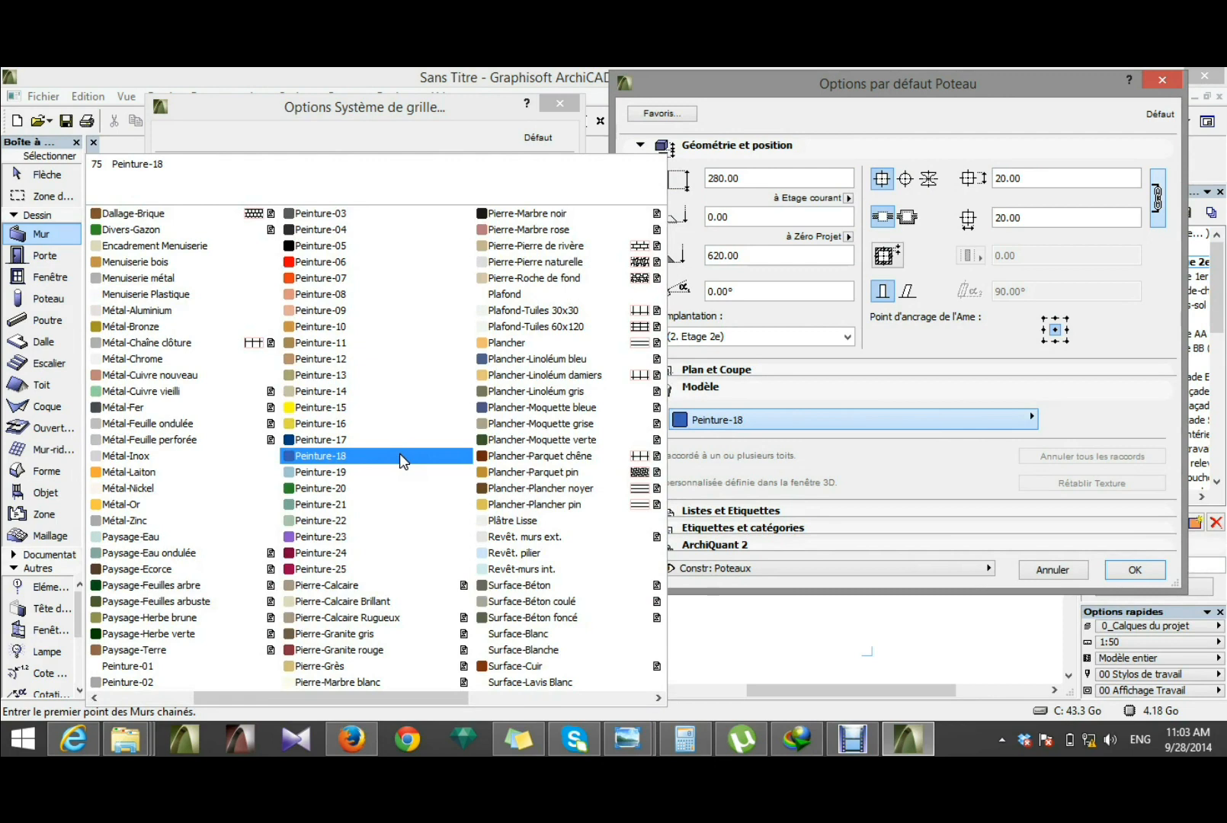
scroll(402, 461, right, 2)
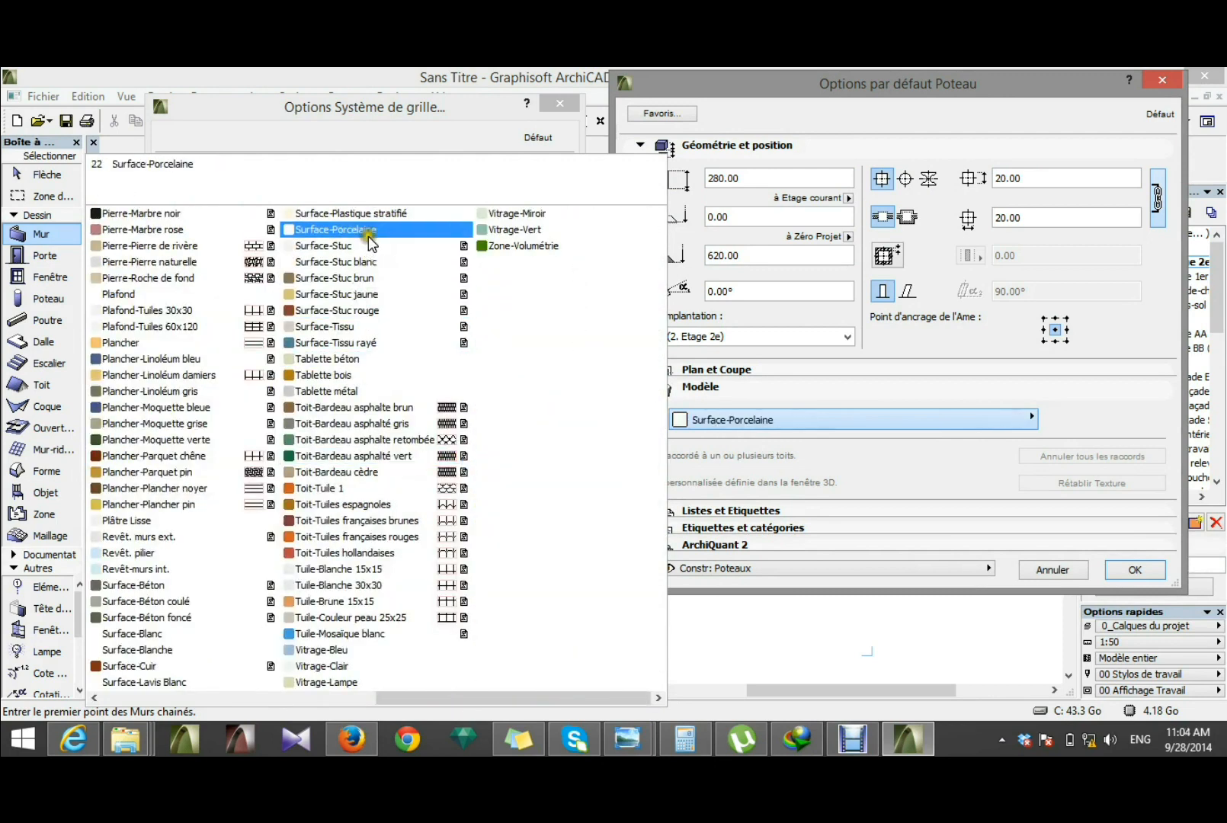
click(388, 261)
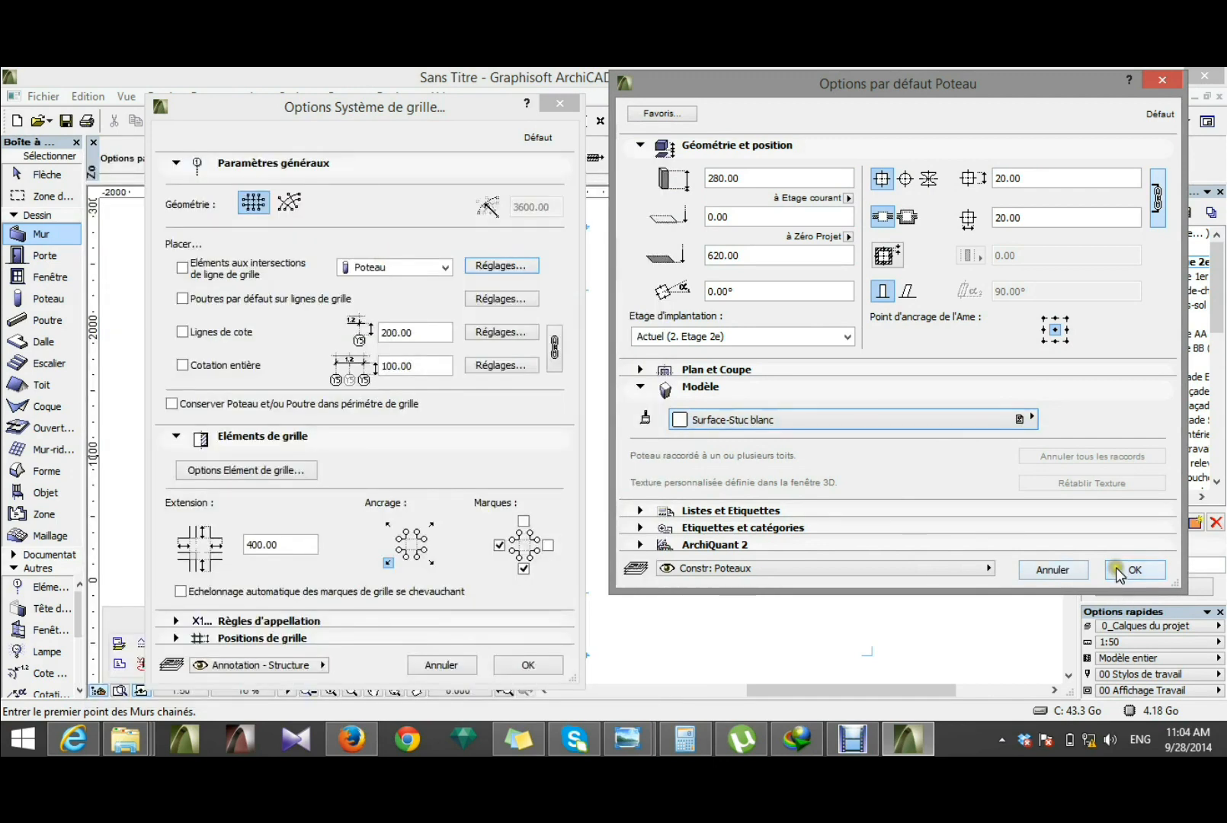
click(788, 428)
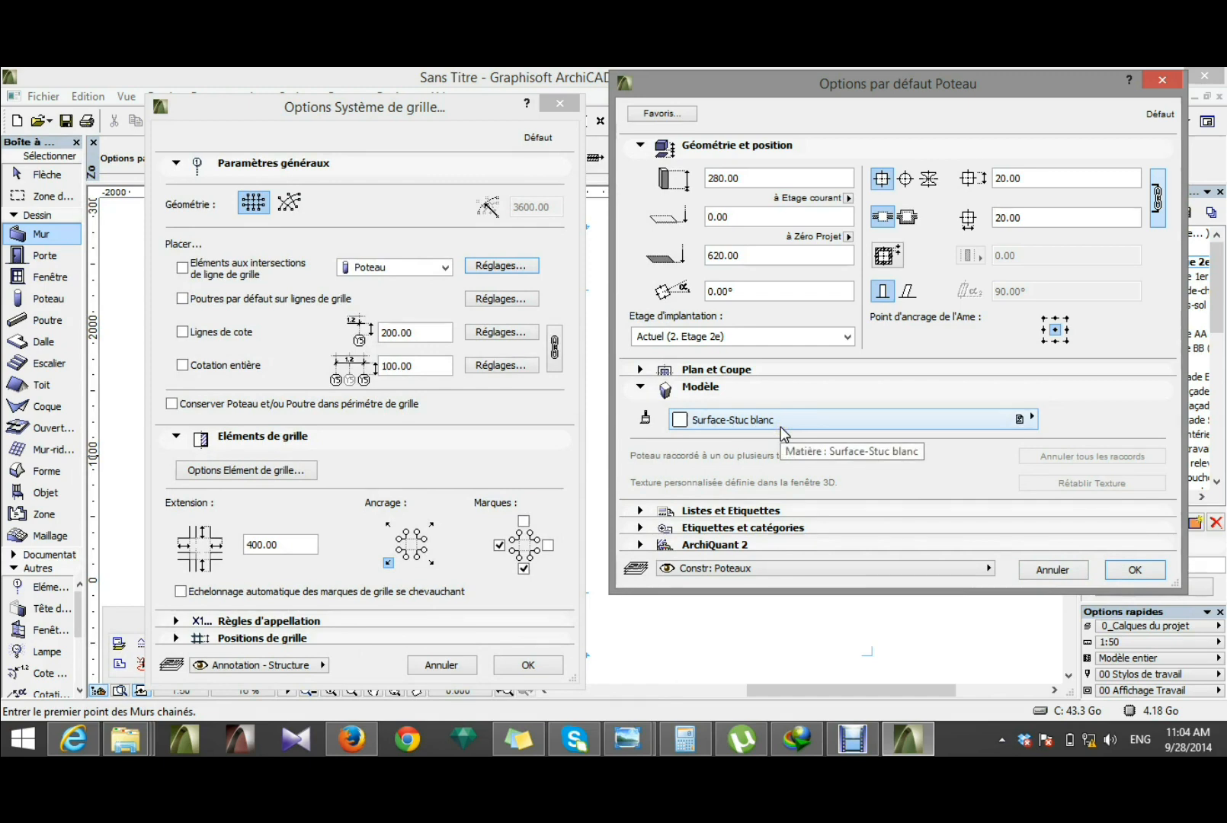
click(1135, 570)
Step: Enable placing columns at the grid line intersections and default beams along the grid lines
click(182, 268)
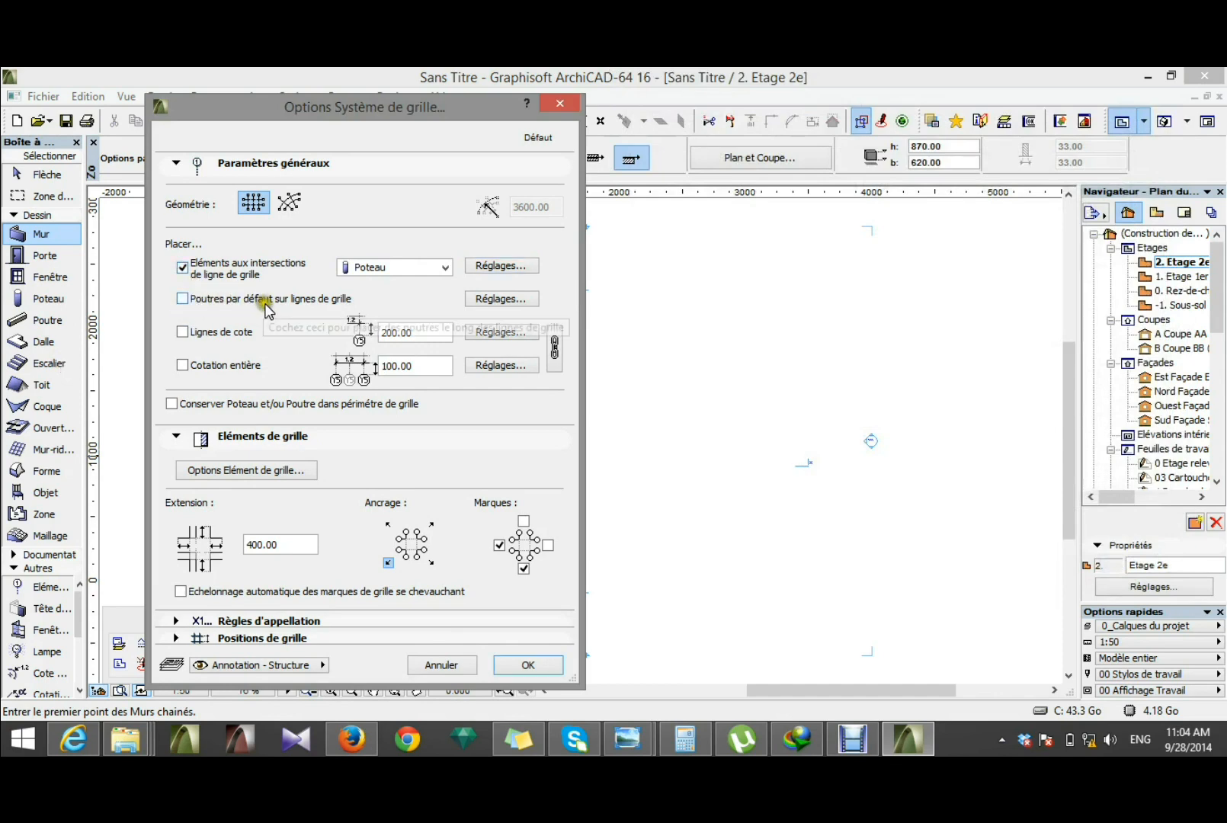
click(179, 300)
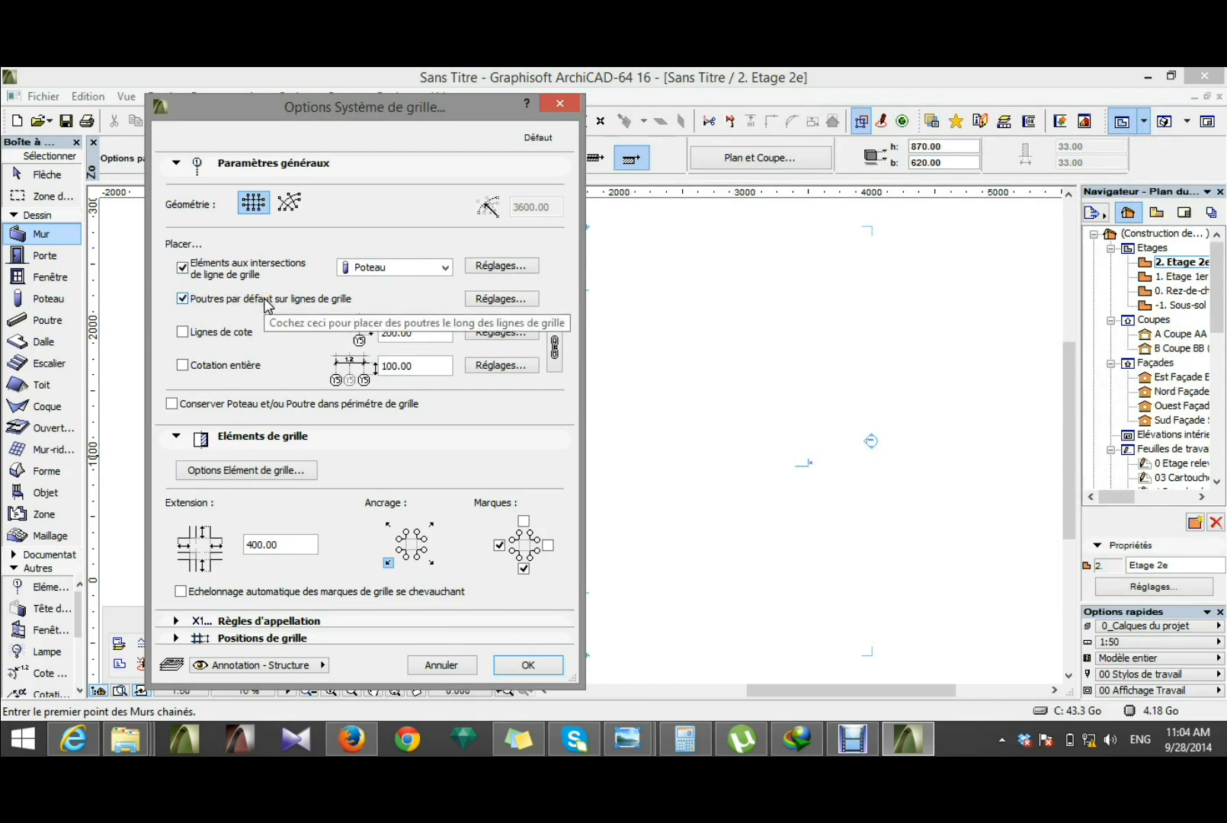
click(367, 299)
Step: In the grid's beam settings, set the beam height to 30 cm, the width to 20 cm and the elevation to the current storey to 310 cm
click(499, 299)
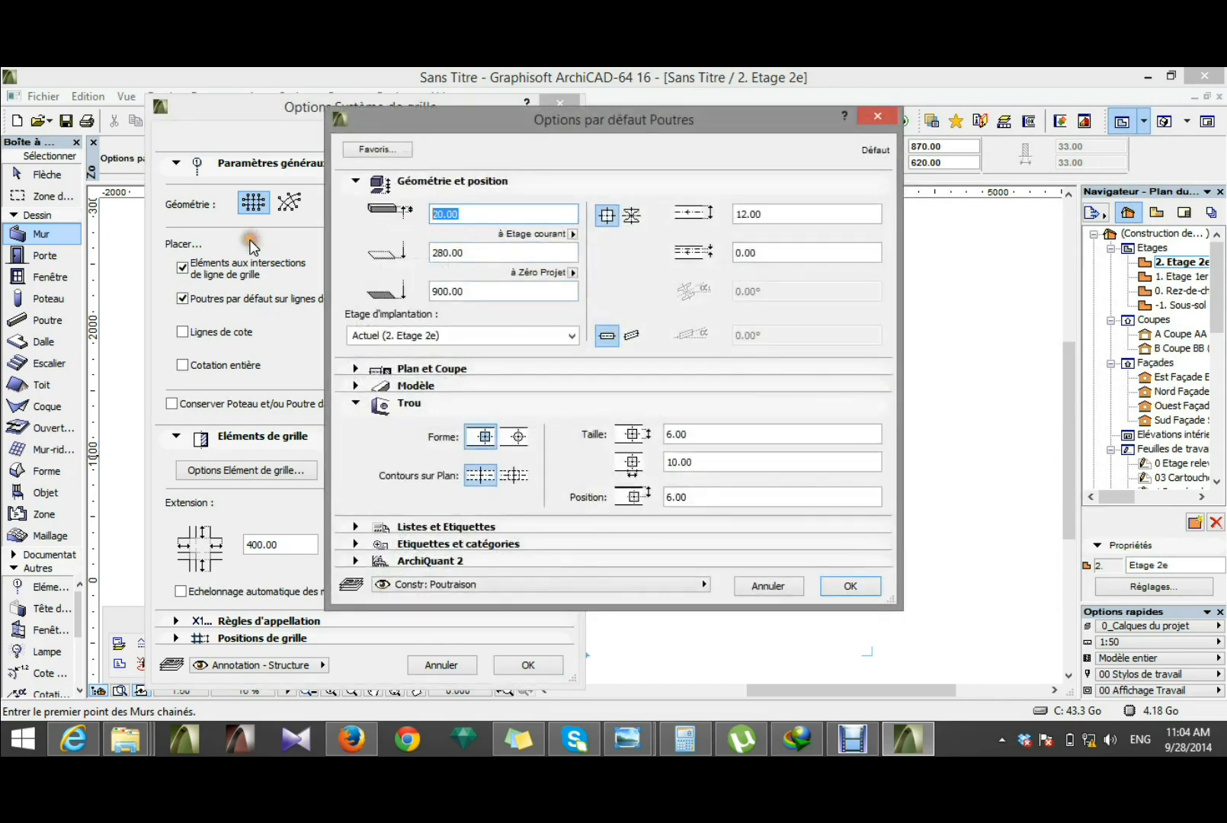
text(30.00)
double_click(751, 214)
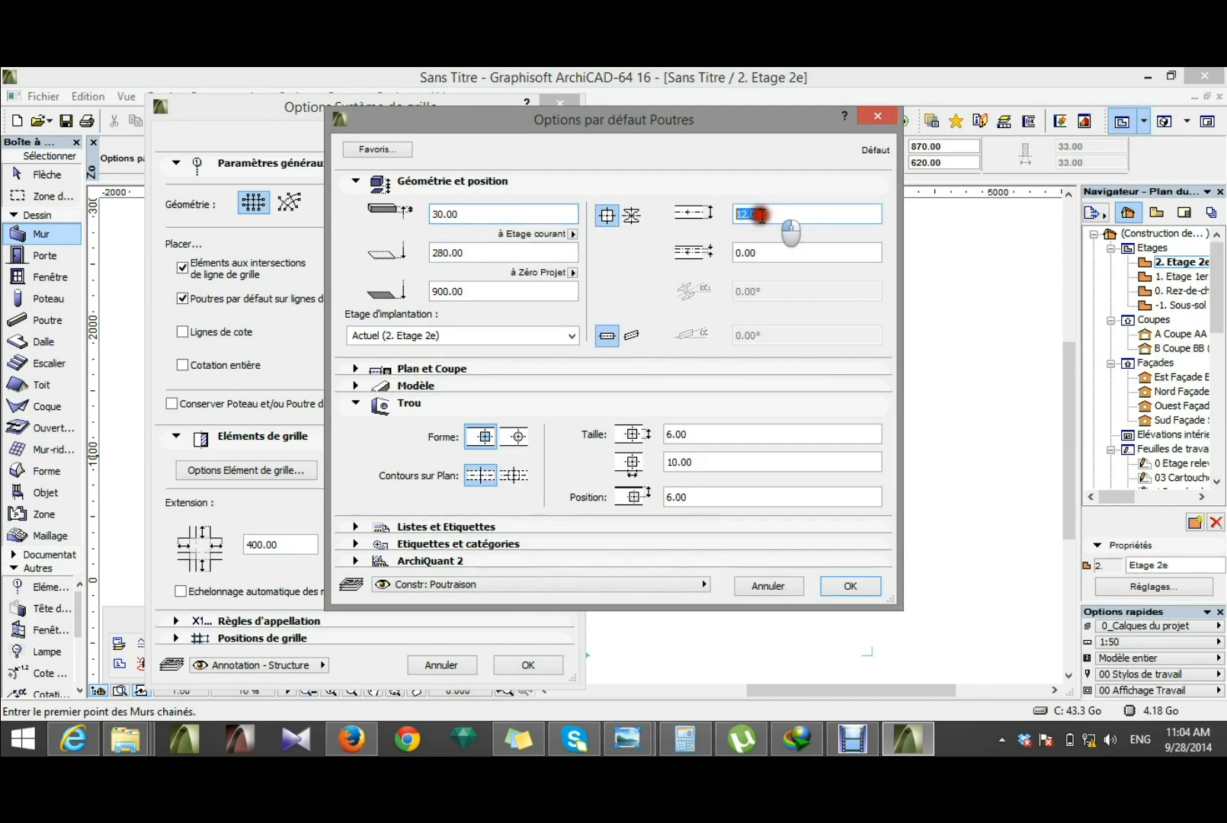
text(20)
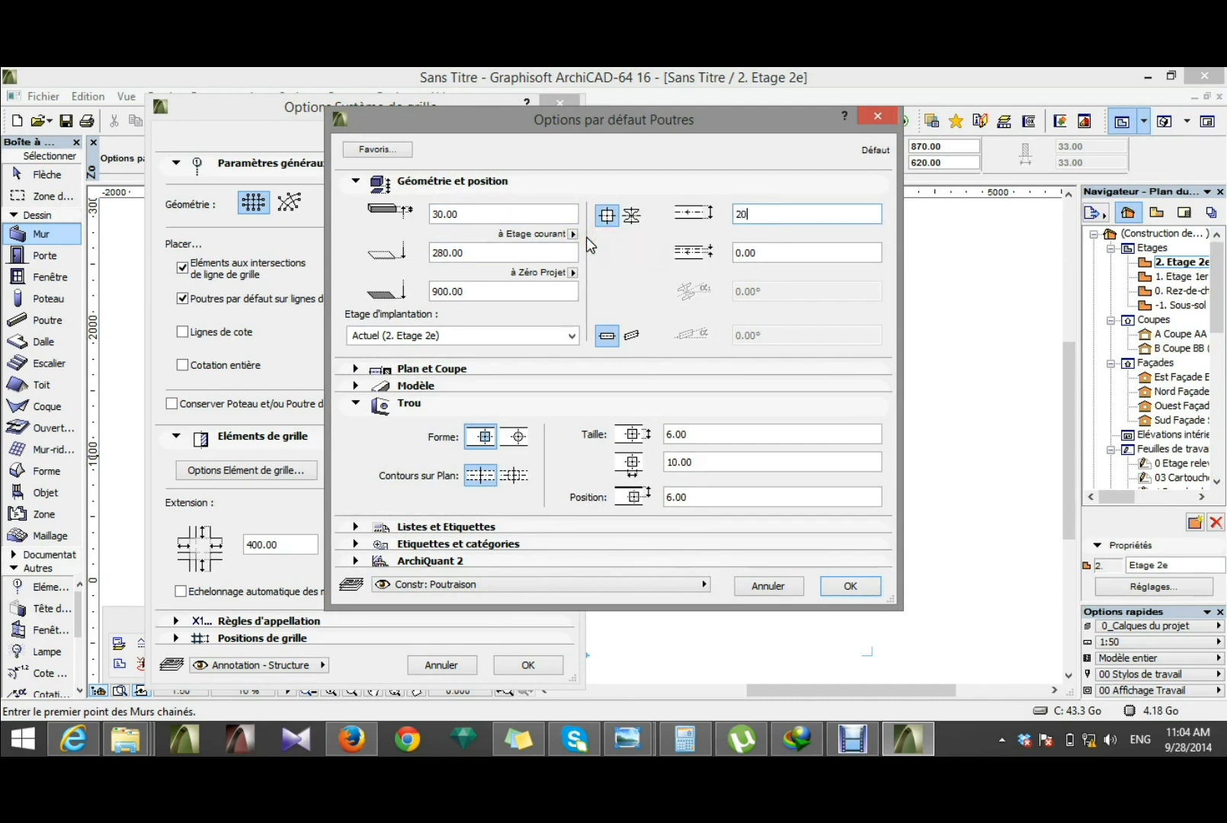
text(.00)
click(356, 385)
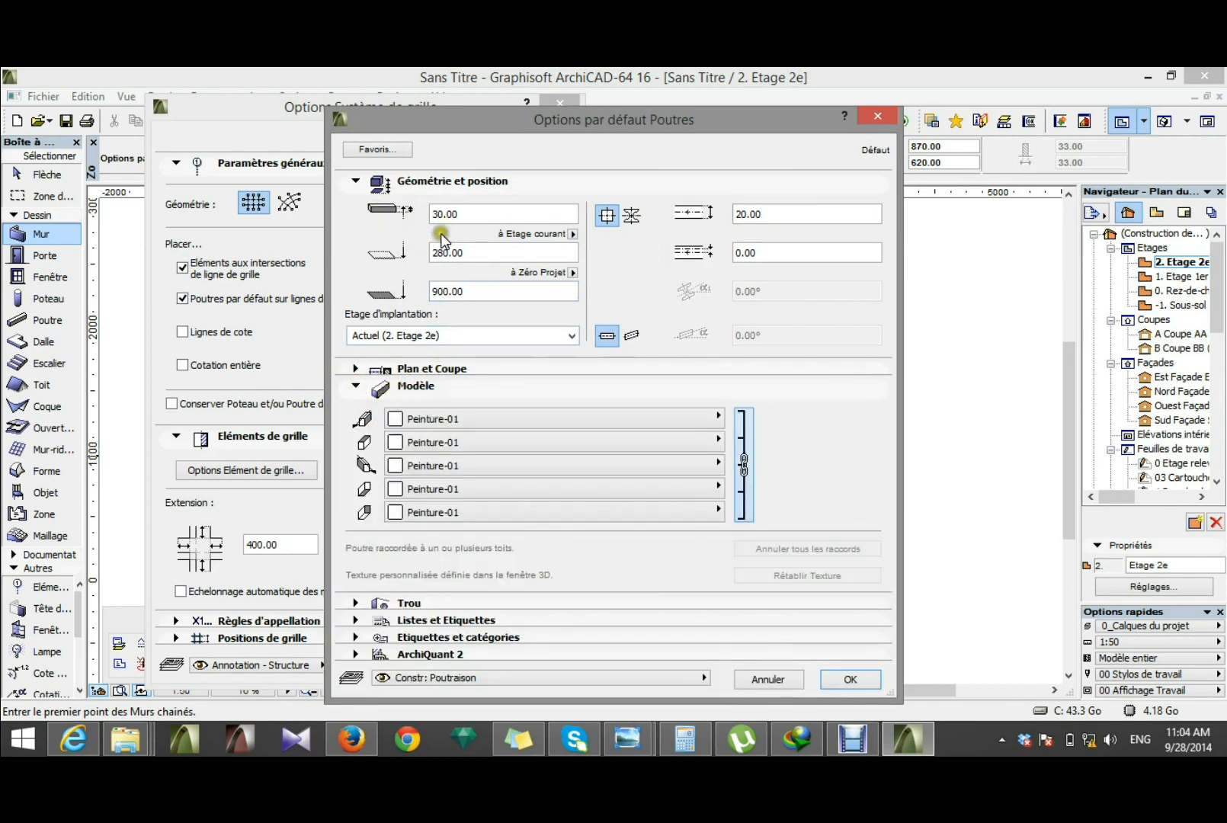
double_click(465, 255)
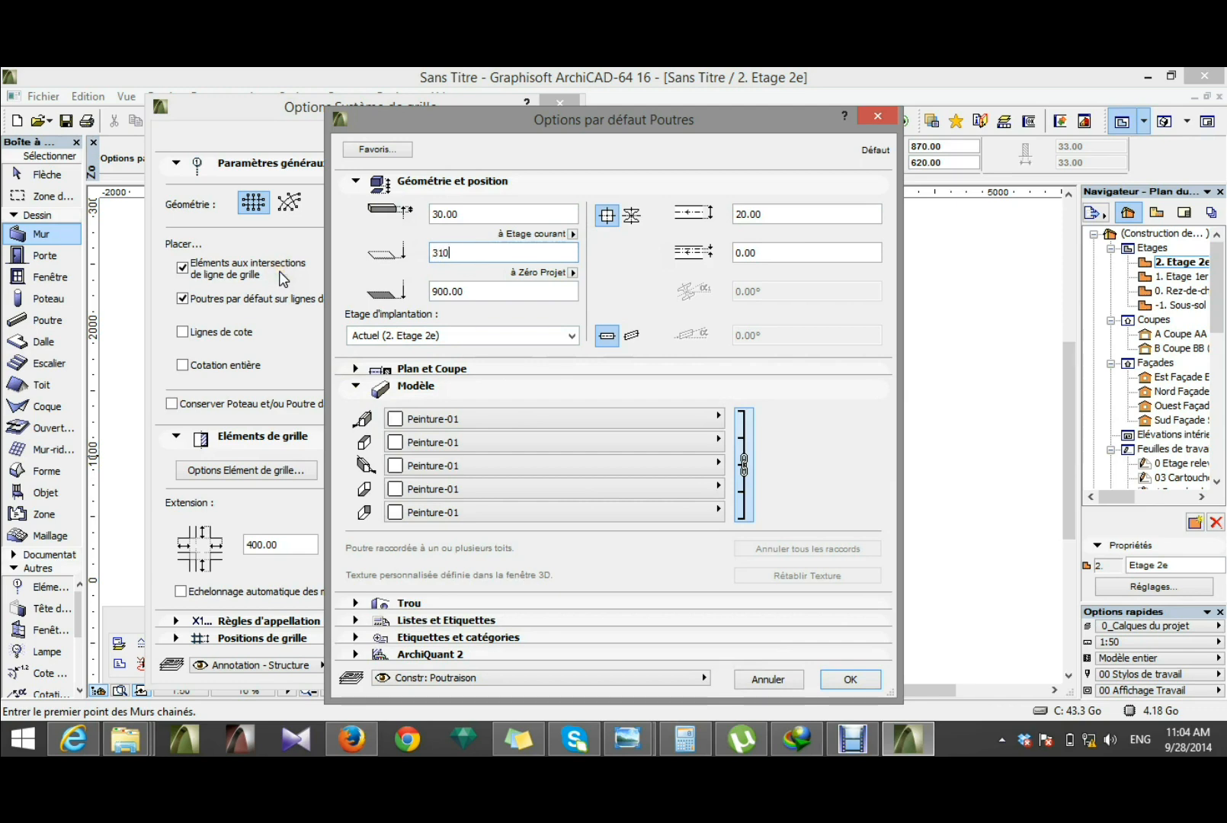
Step: Assign the Surface-Stuc blanc material to the grid beams and accept the beam settings
click(610, 418)
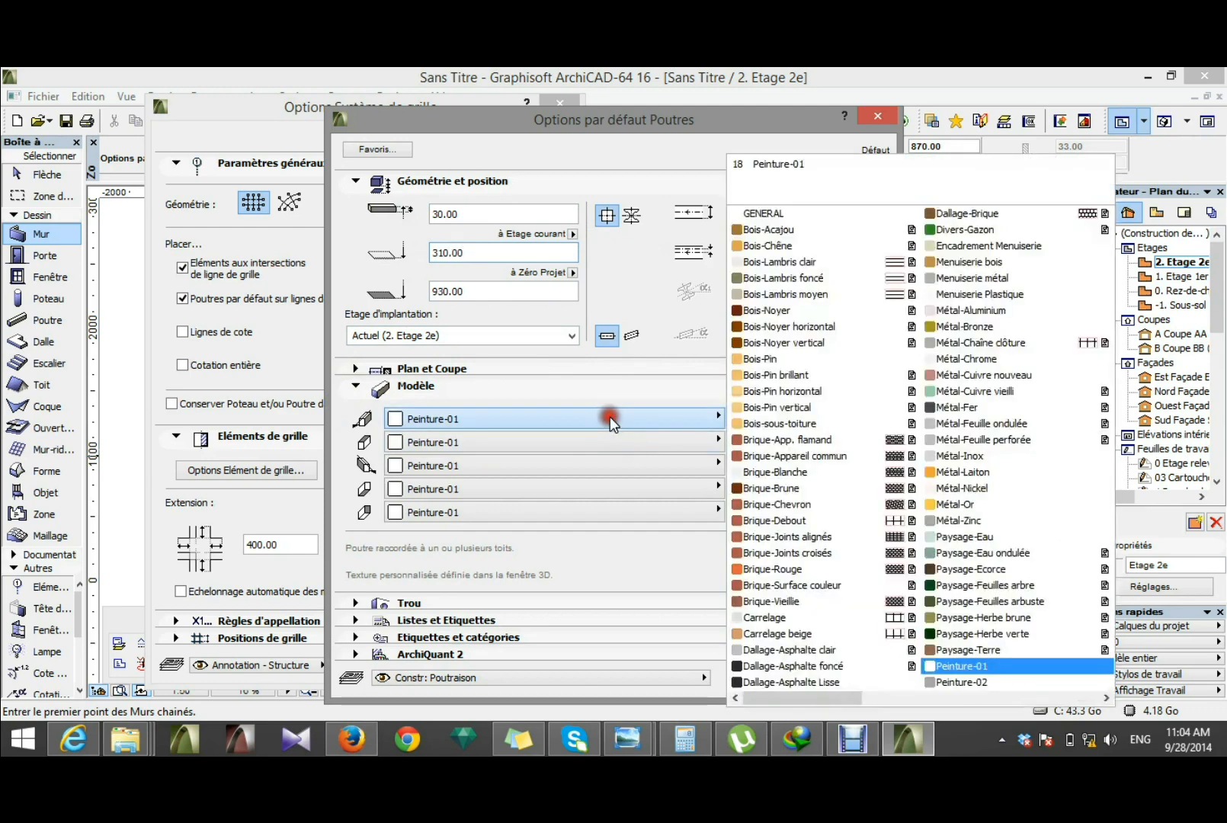
click(833, 374)
scroll(834, 375, down, 10)
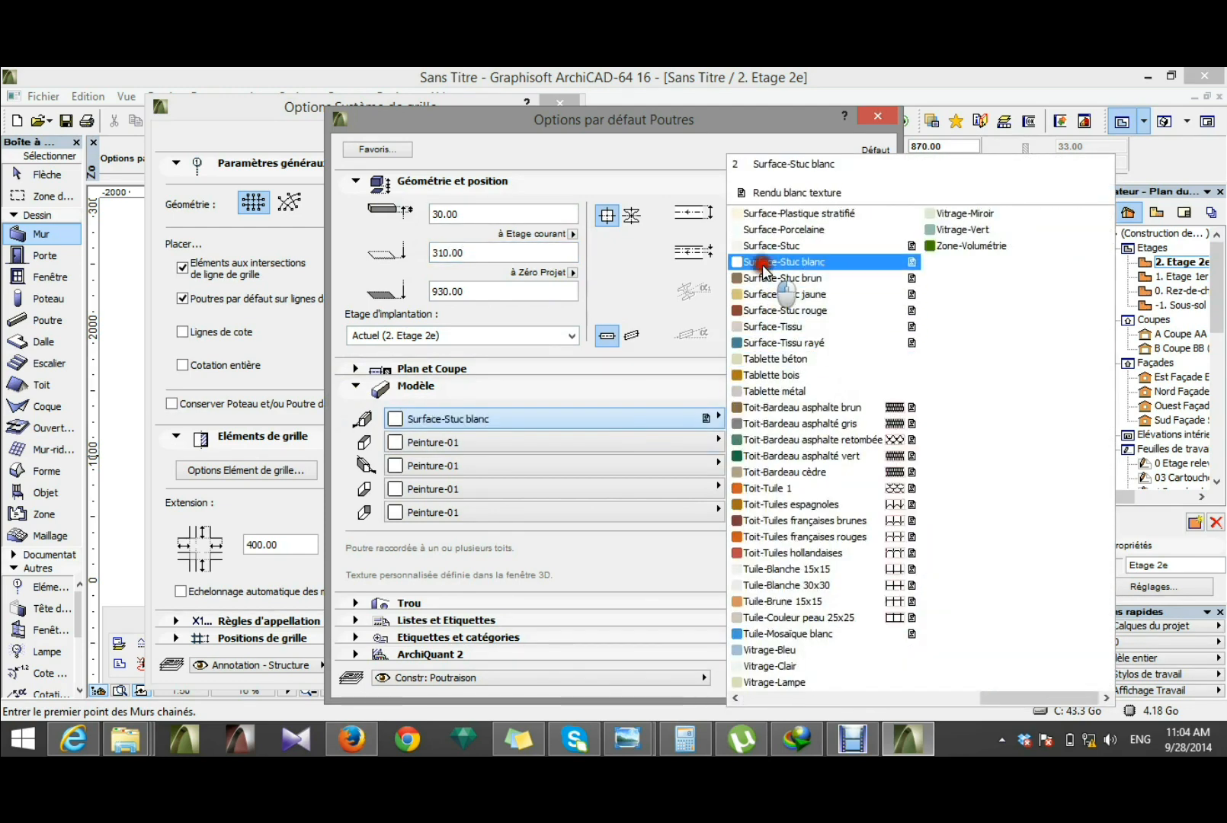
click(763, 262)
click(742, 438)
click(849, 680)
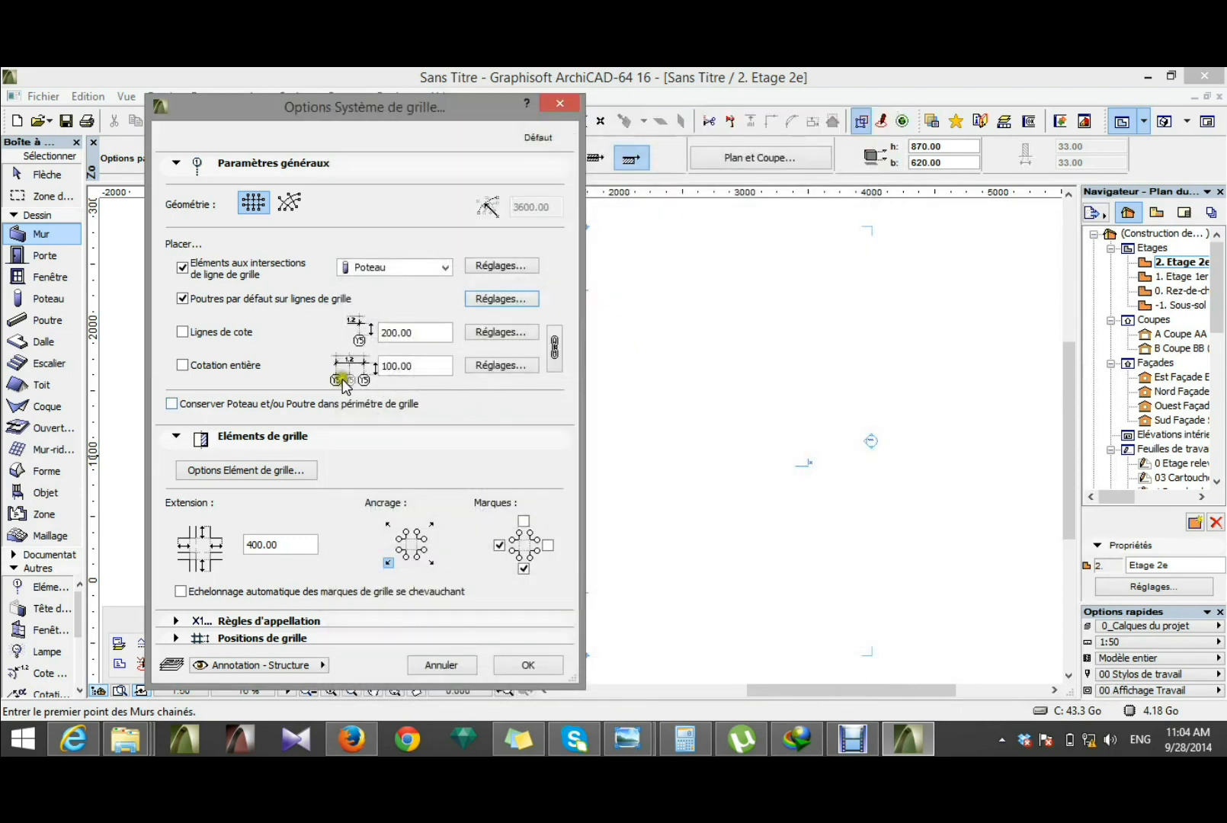
Step: Enable the grid's dimension lines at a distance of 70 cm and the overall dimension at 35 cm
click(181, 334)
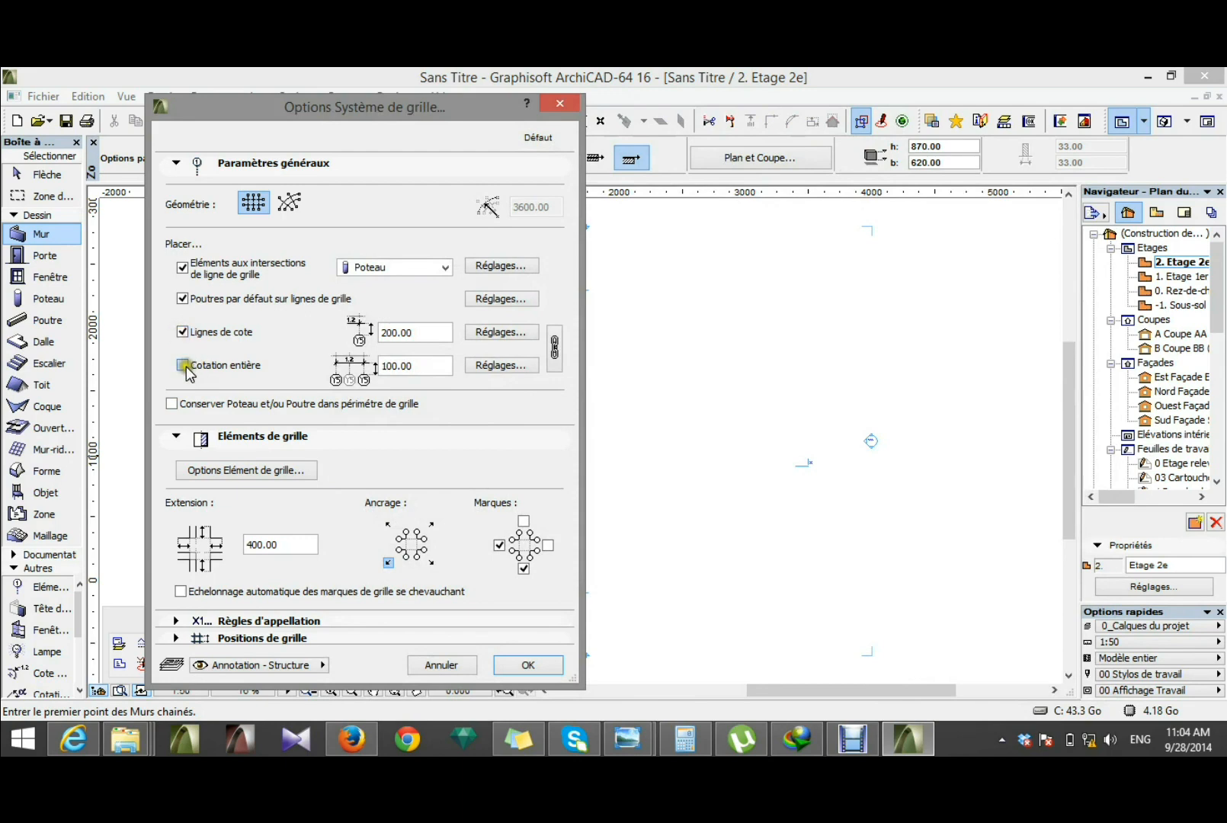
click(424, 333)
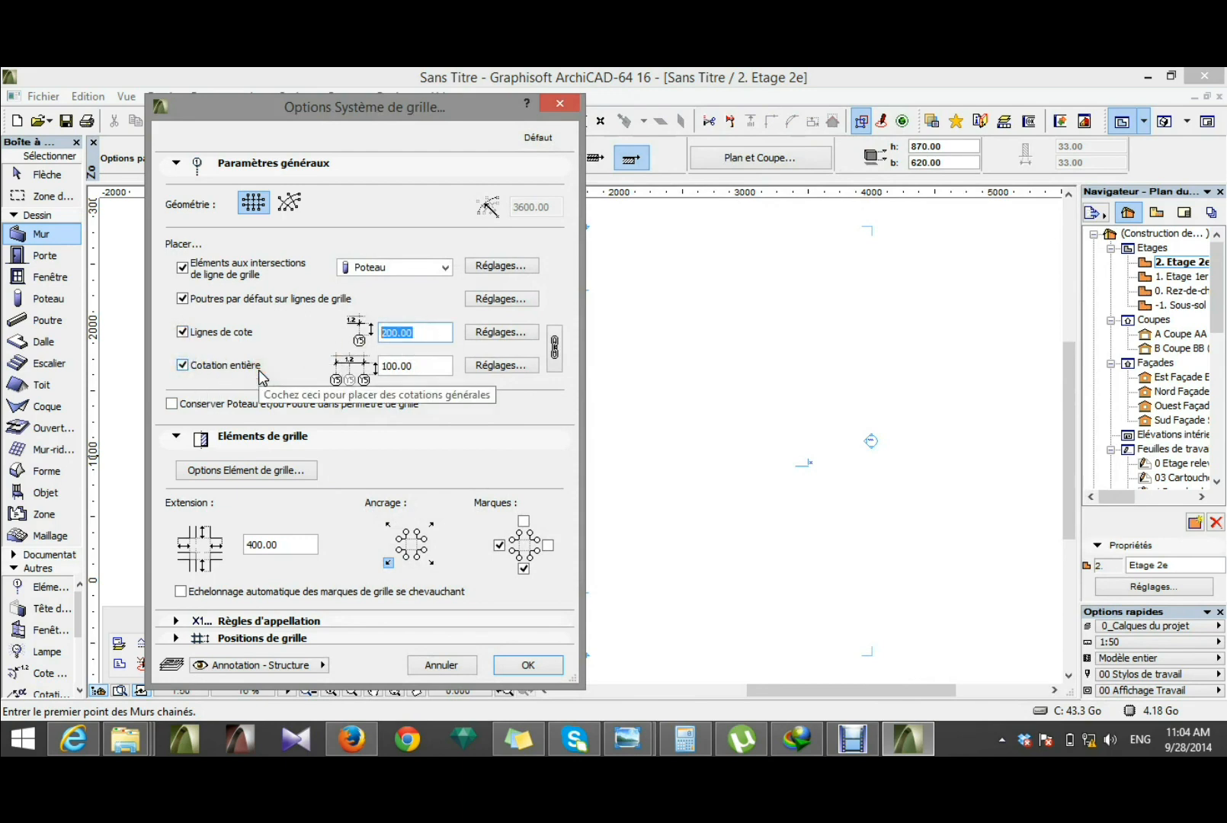
text(70)
click(419, 366)
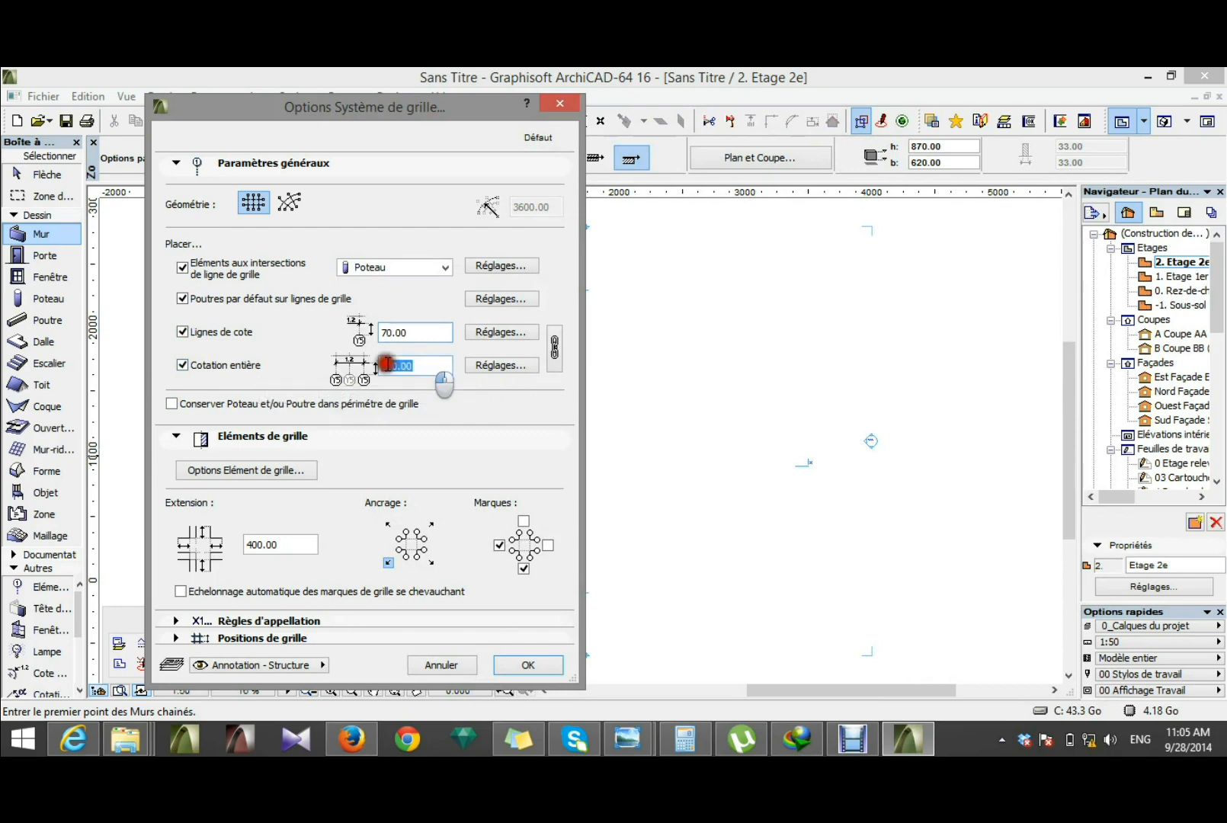
text(35)
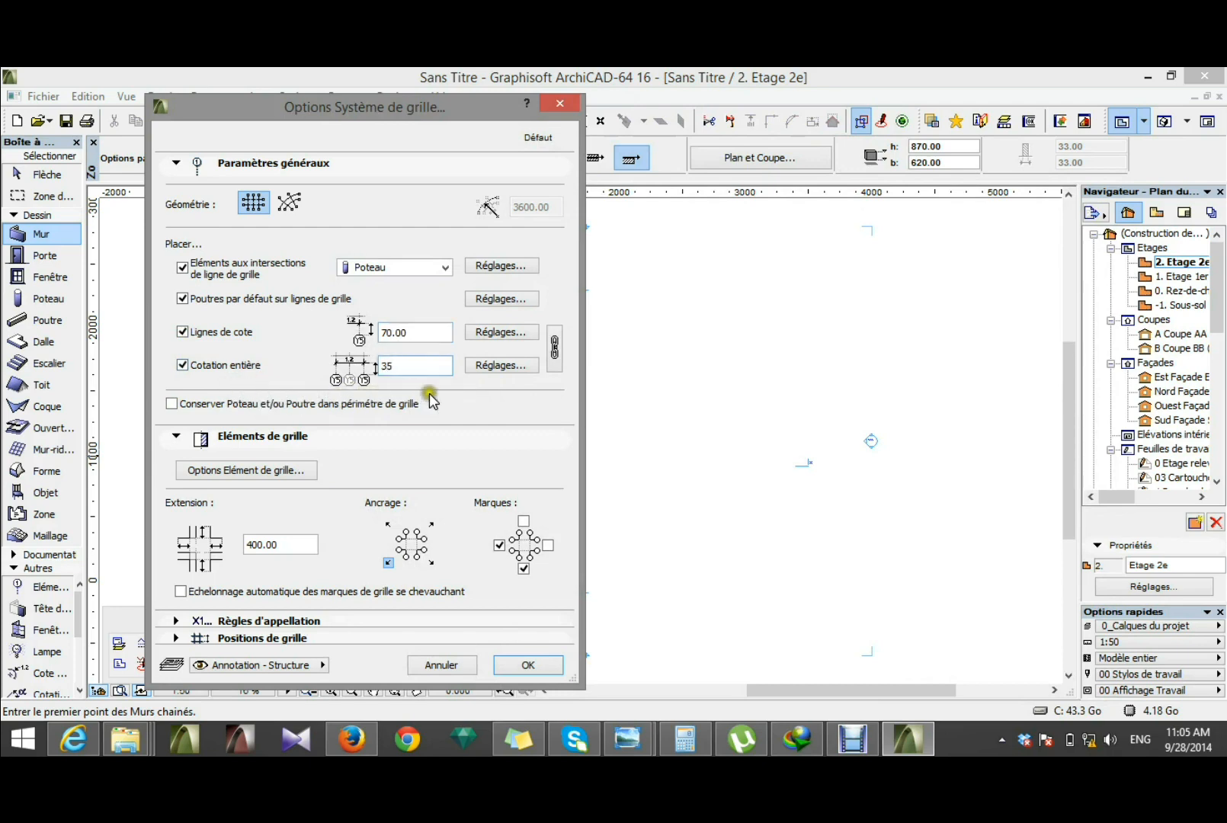
Step: Set the grid dimension marker to a filled arrow, accept the dimension settings and link them for both dimension types
click(494, 330)
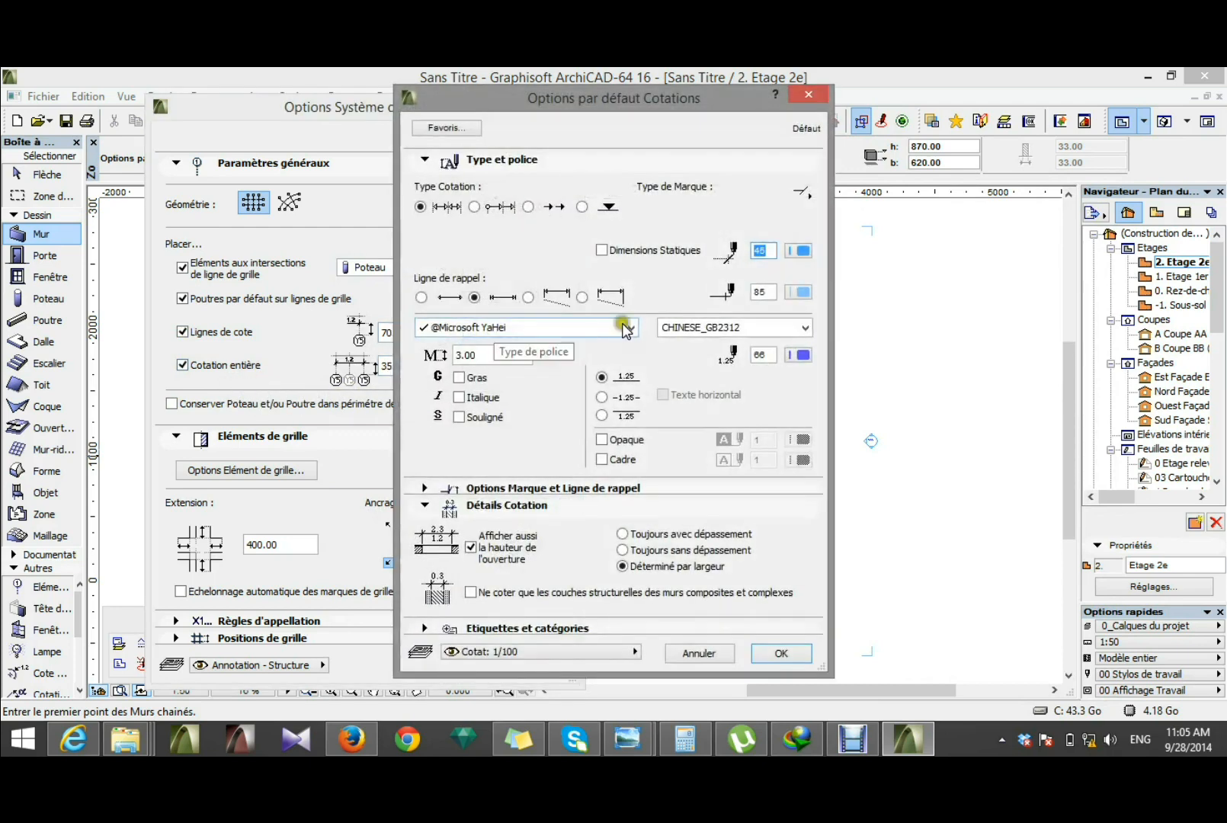
click(800, 191)
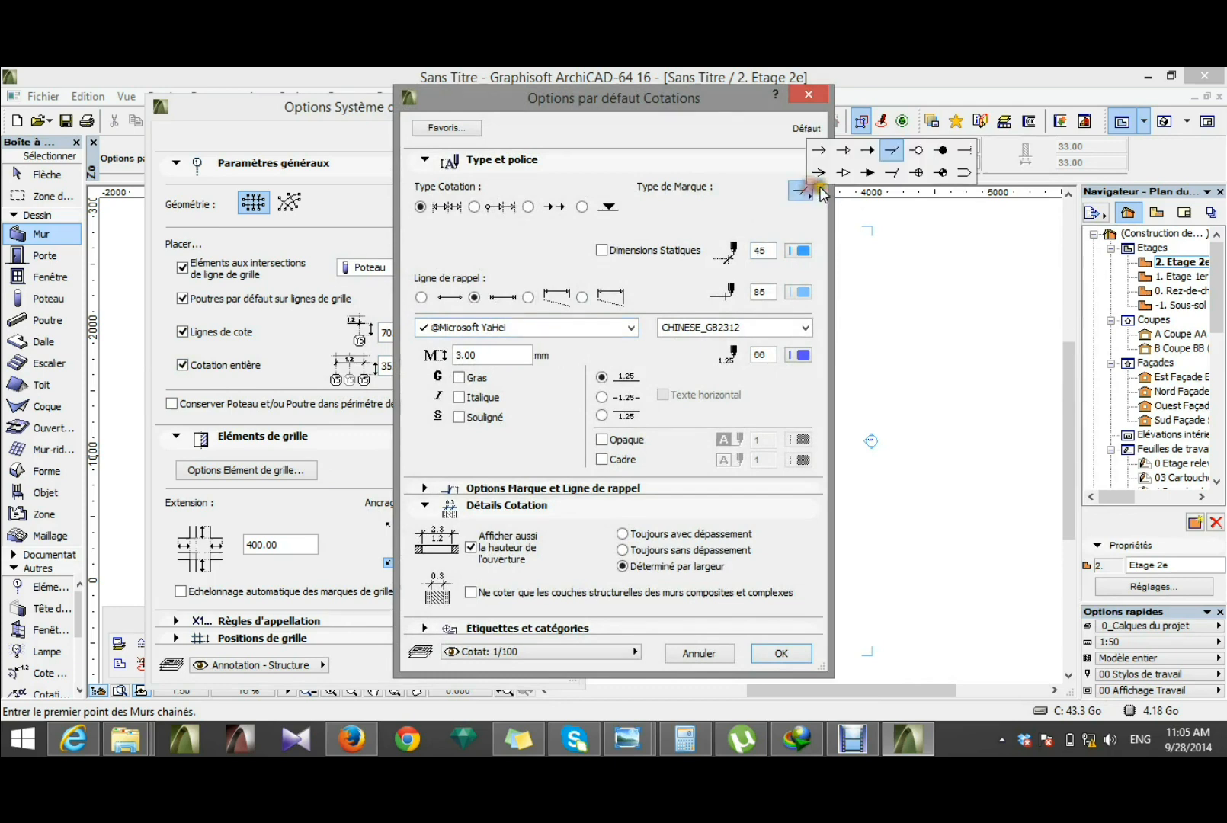
click(871, 173)
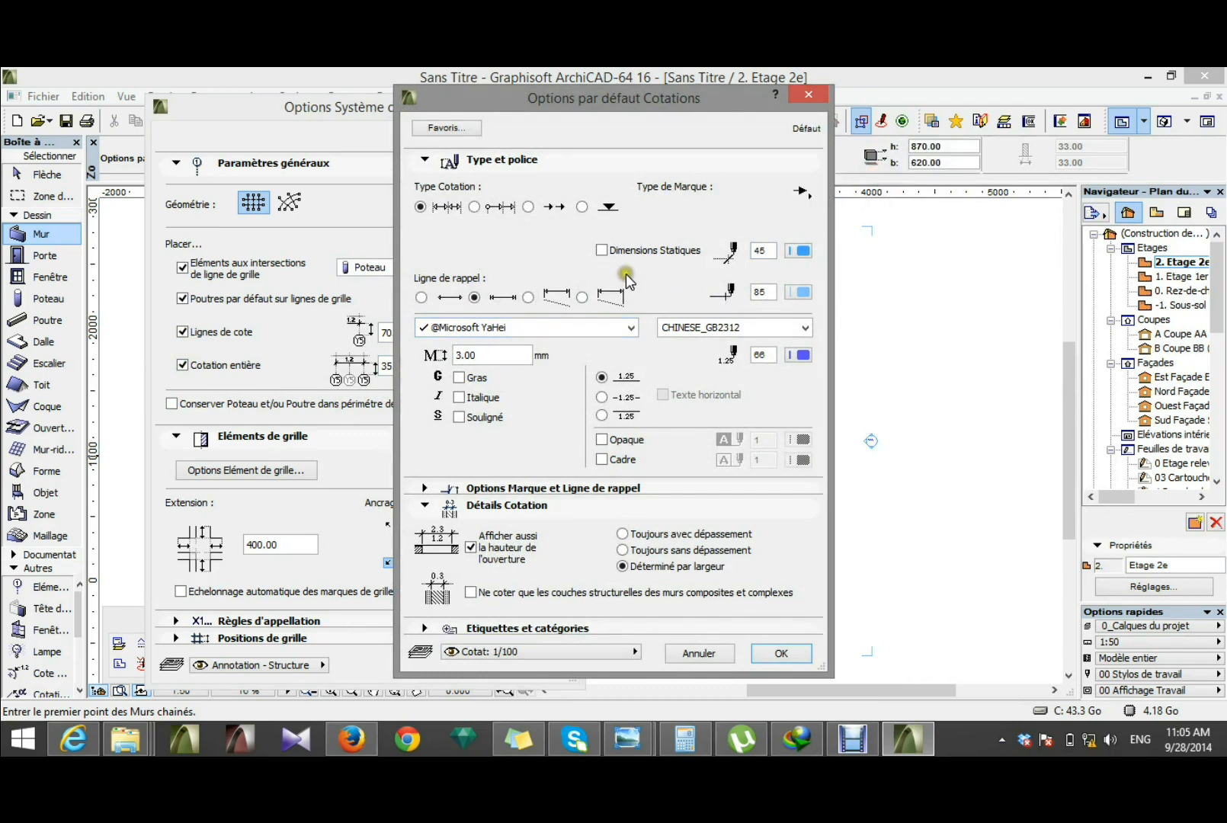
double_click(494, 353)
click(781, 653)
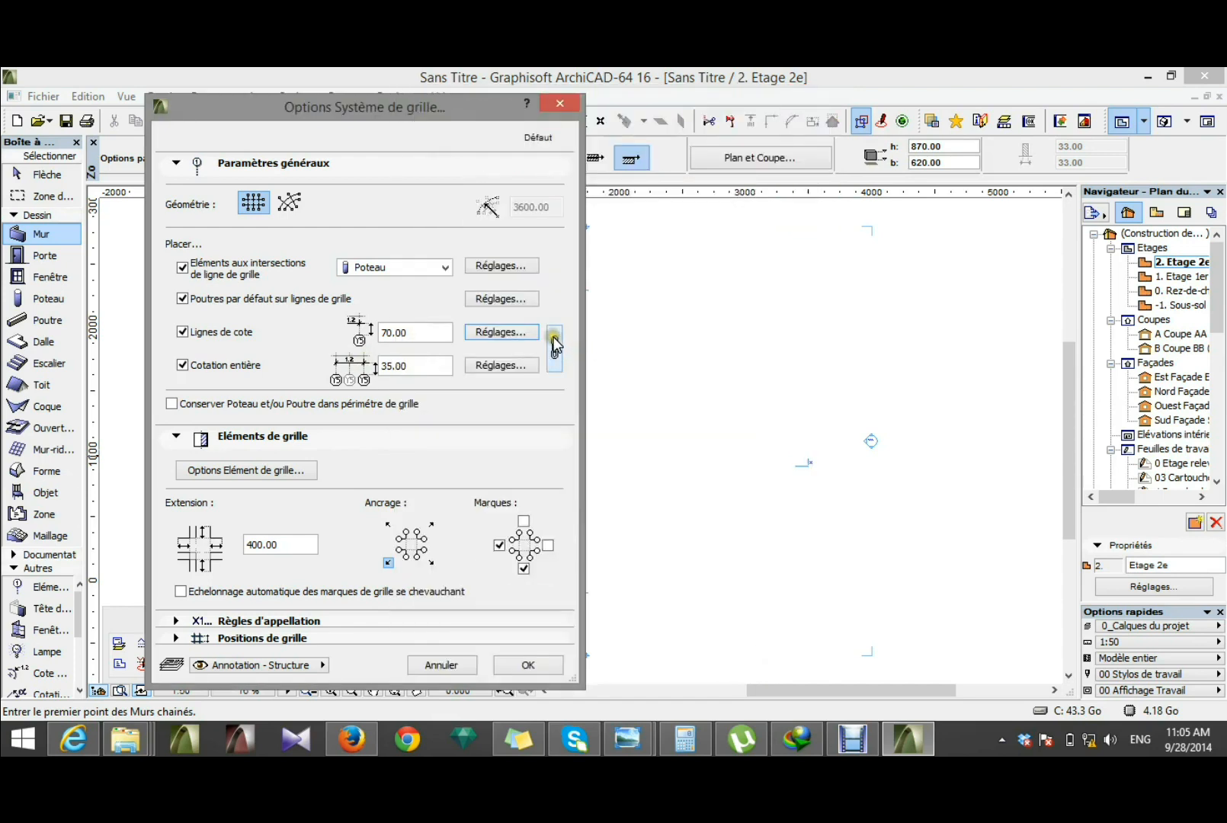
click(554, 343)
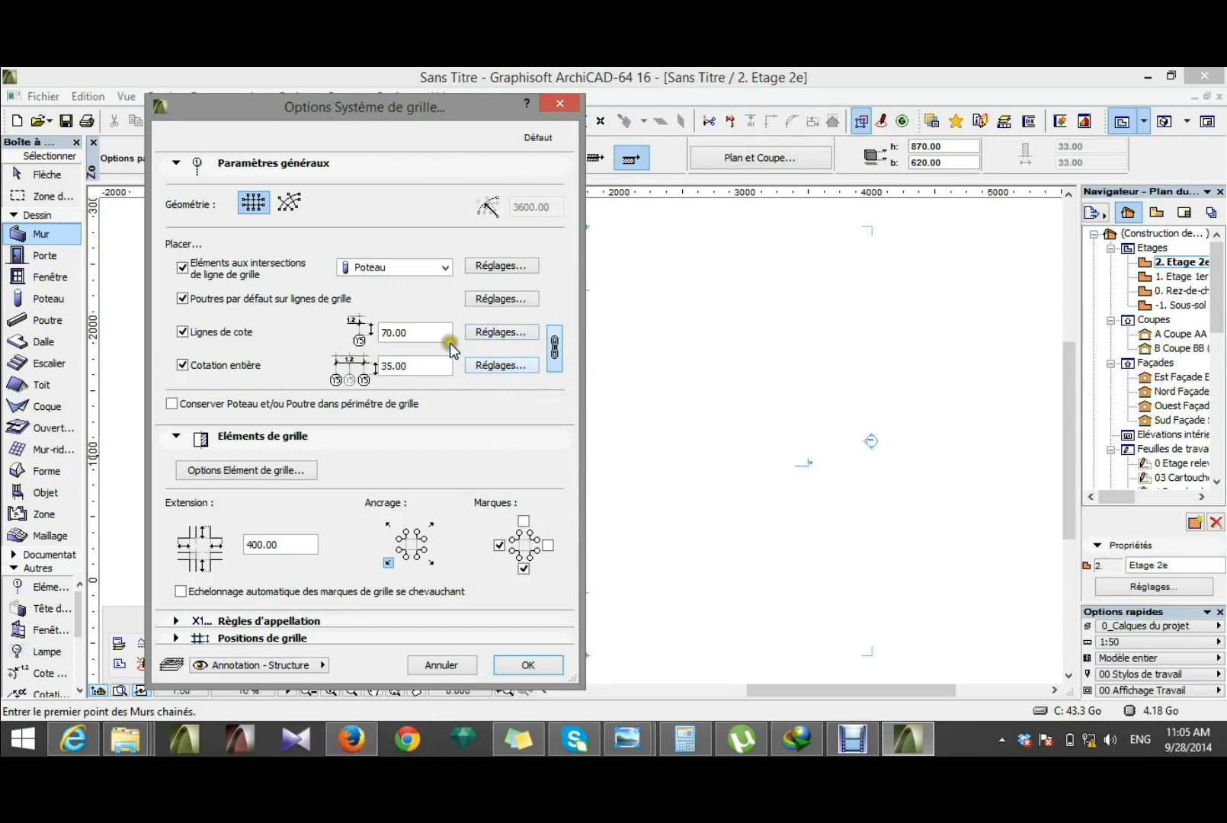
Step: In the grid element options, set the grid marker size to 7 mm
click(267, 472)
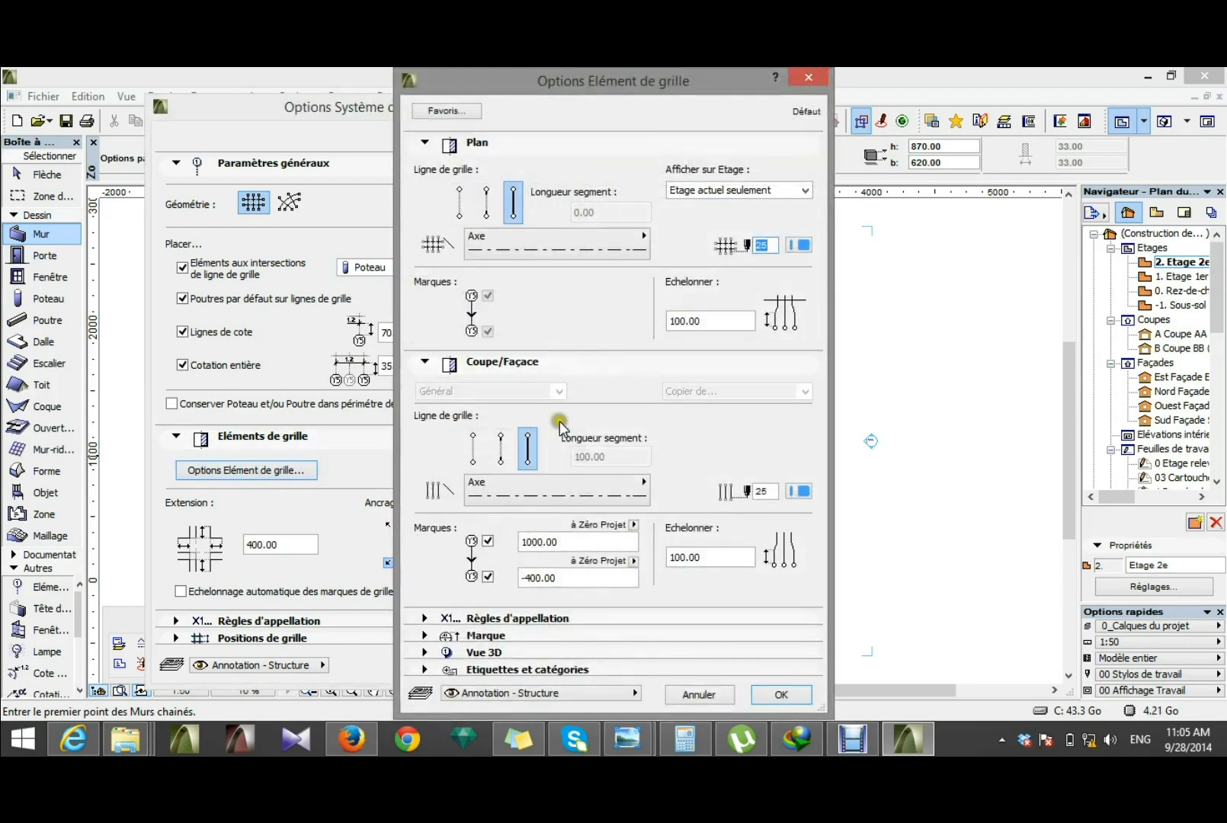
click(425, 635)
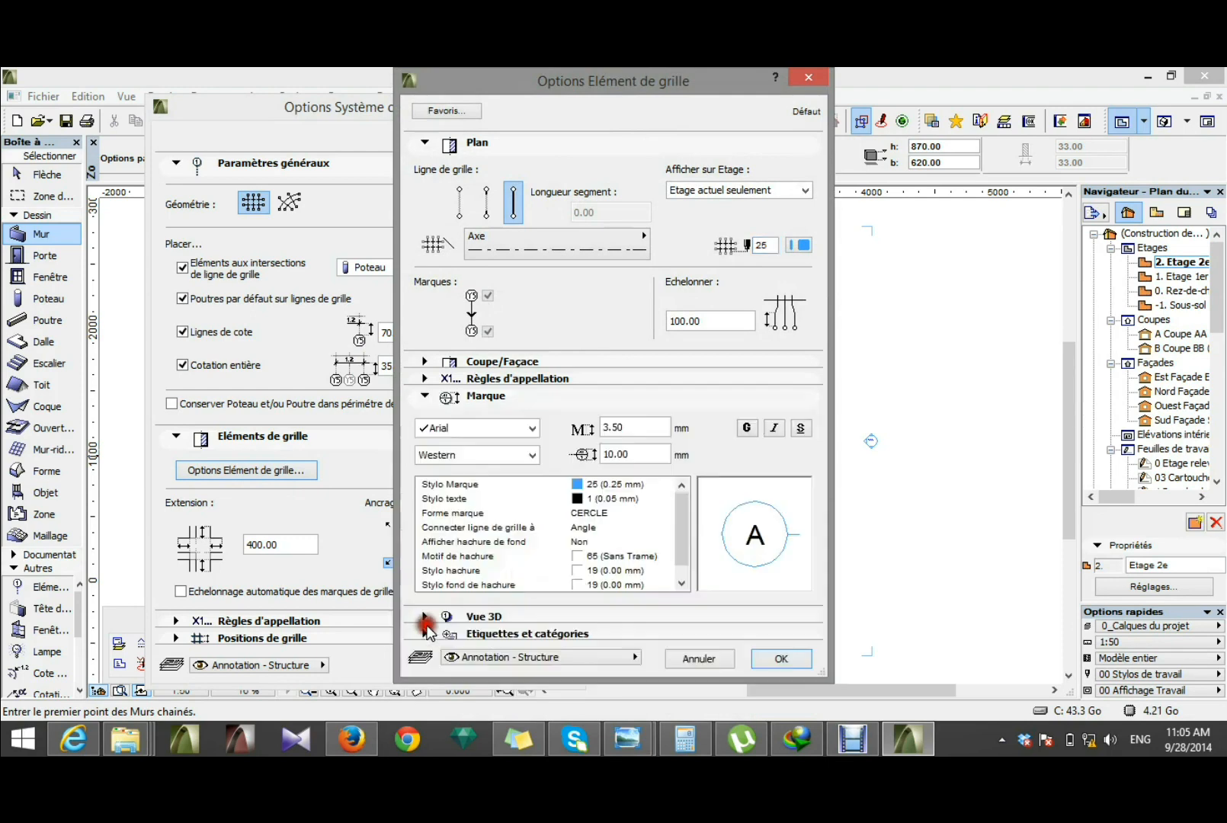
double_click(632, 429)
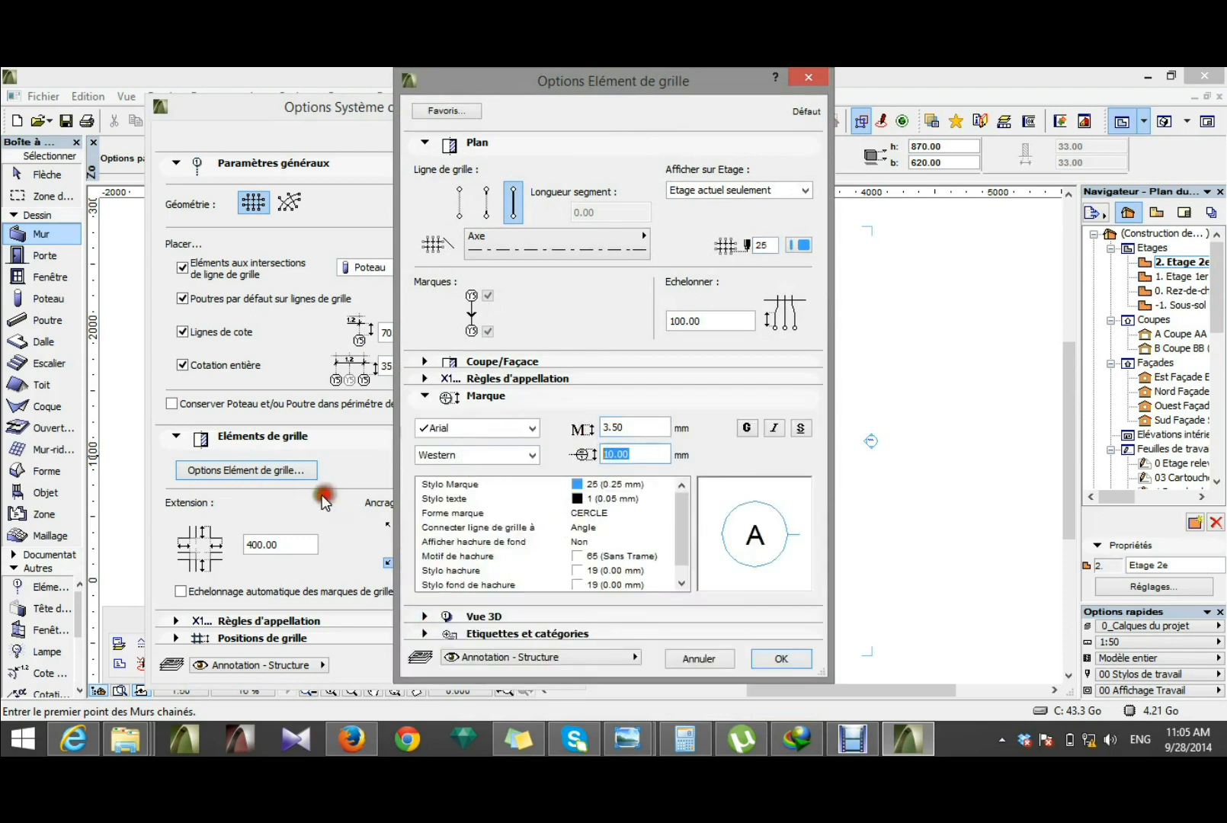
double_click(637, 455)
text(7)
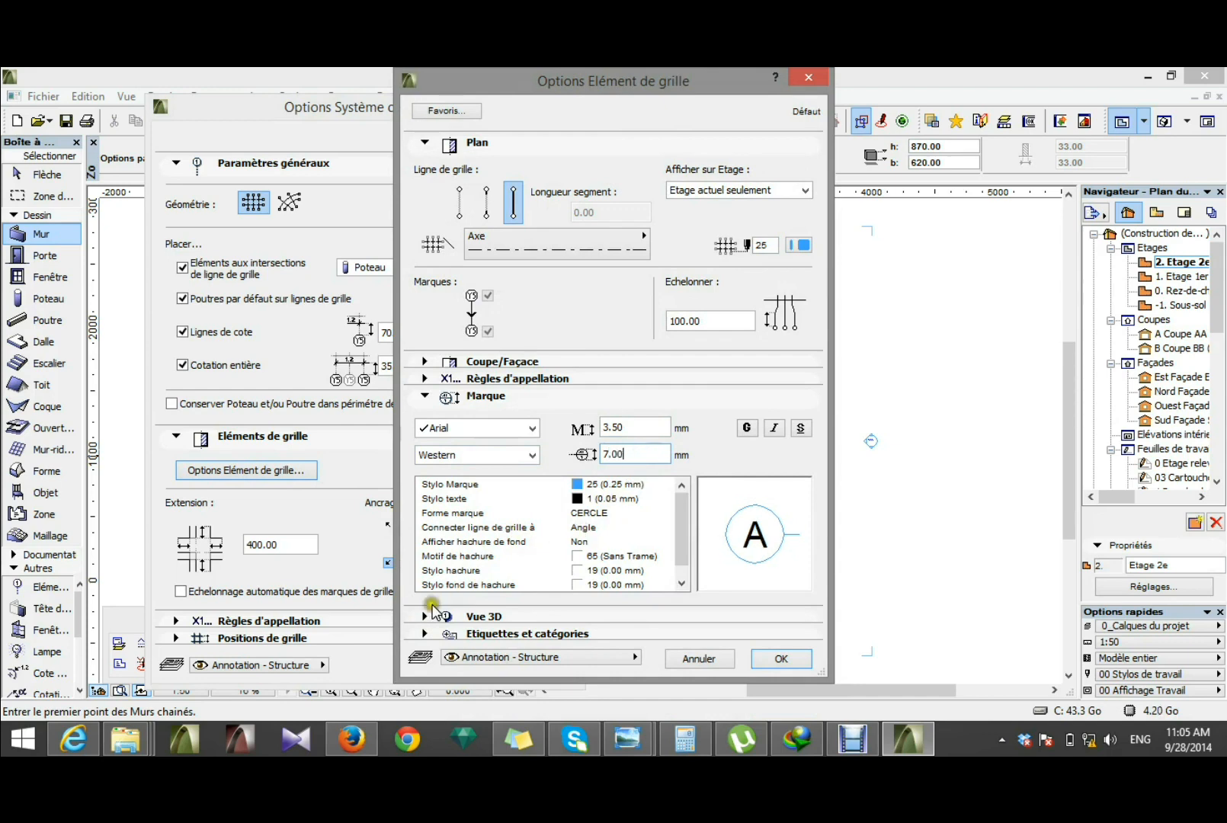
Step: Turn off displaying the grid elements in 3D view and accept the grid element options
click(423, 616)
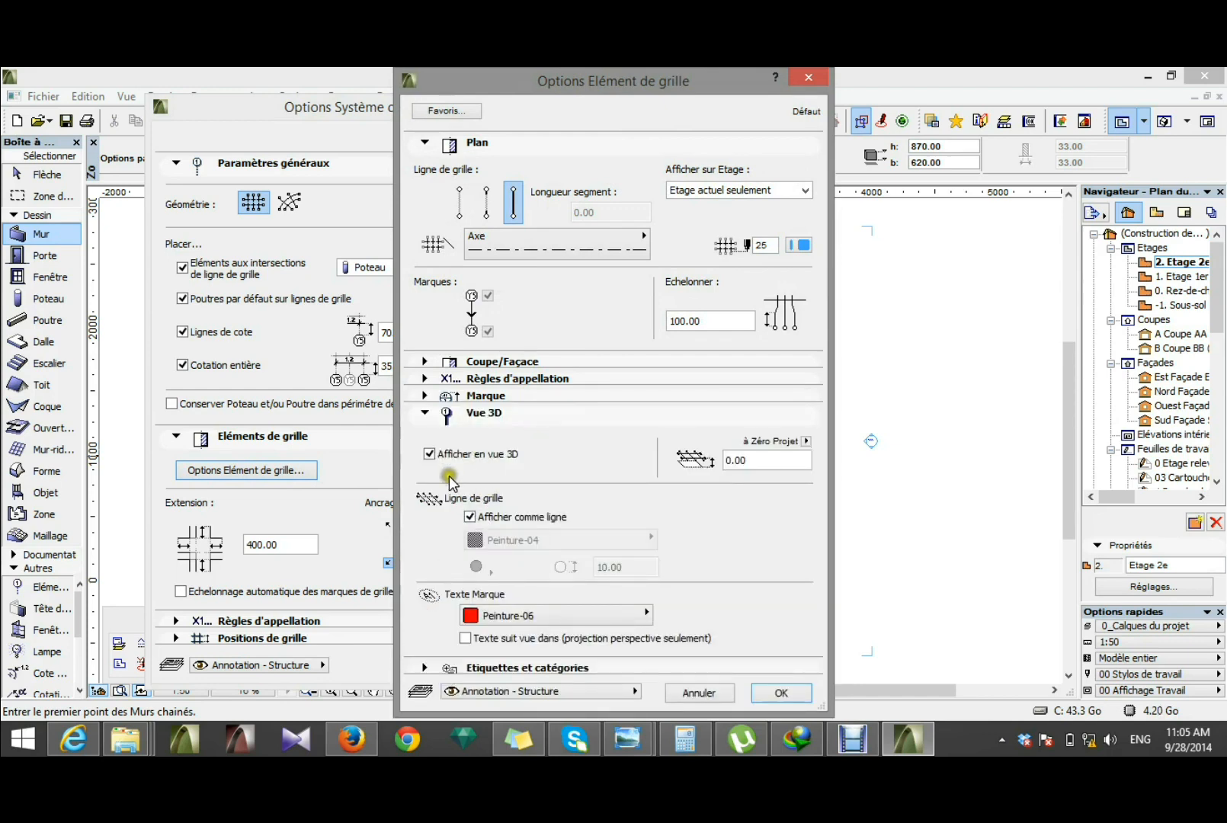
click(432, 456)
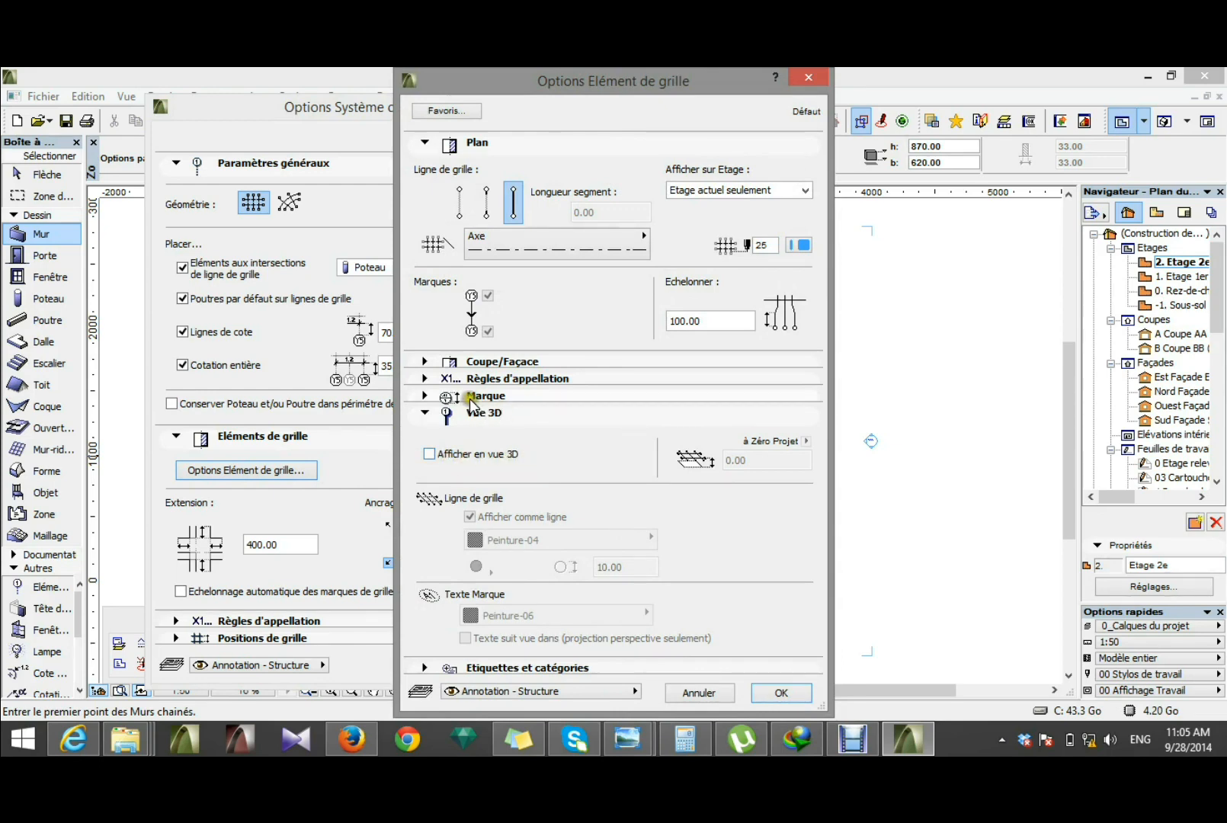
click(426, 396)
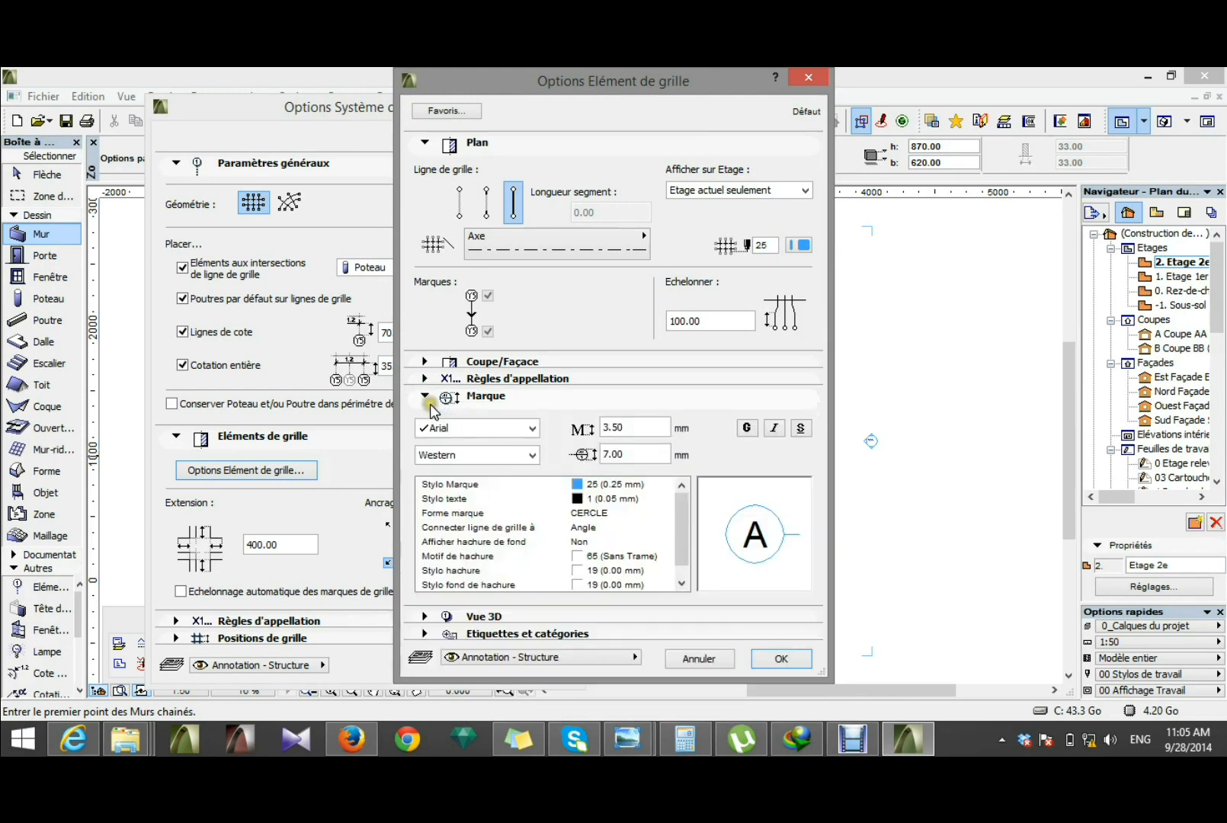
click(427, 378)
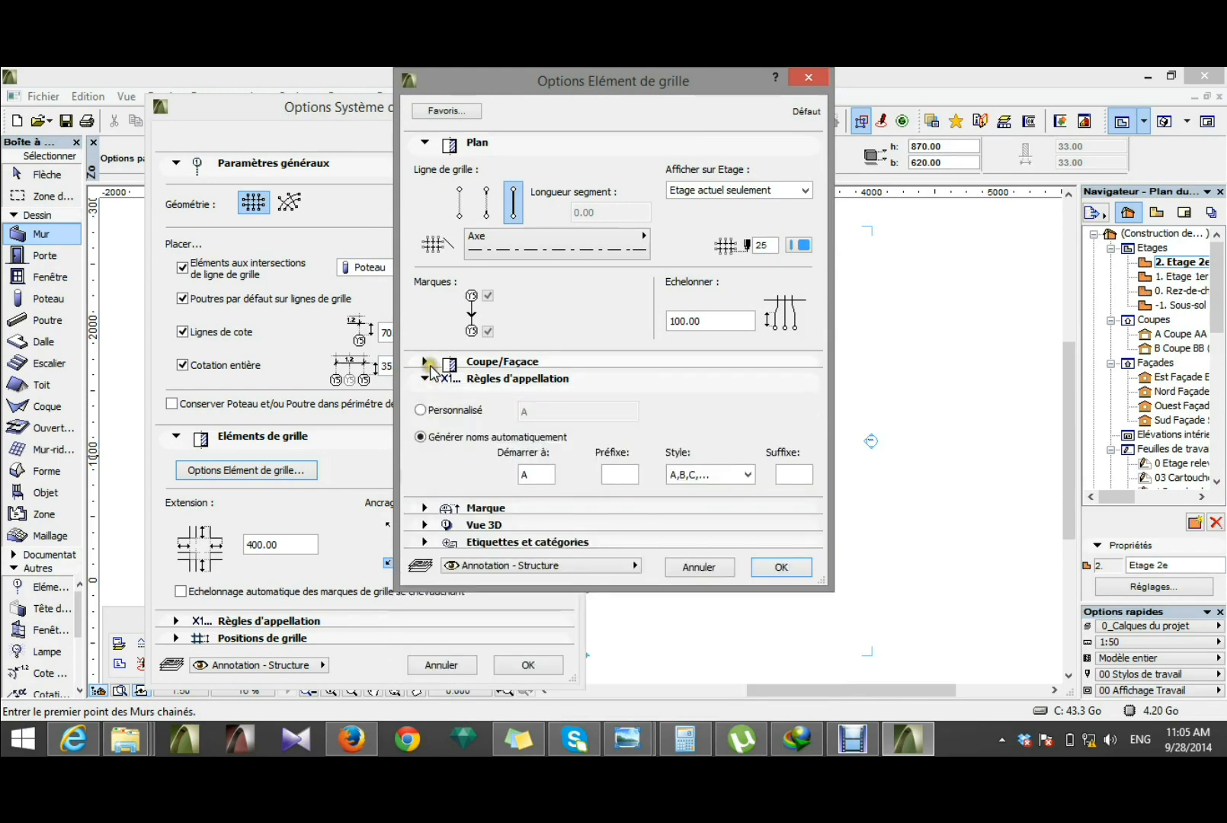
click(425, 361)
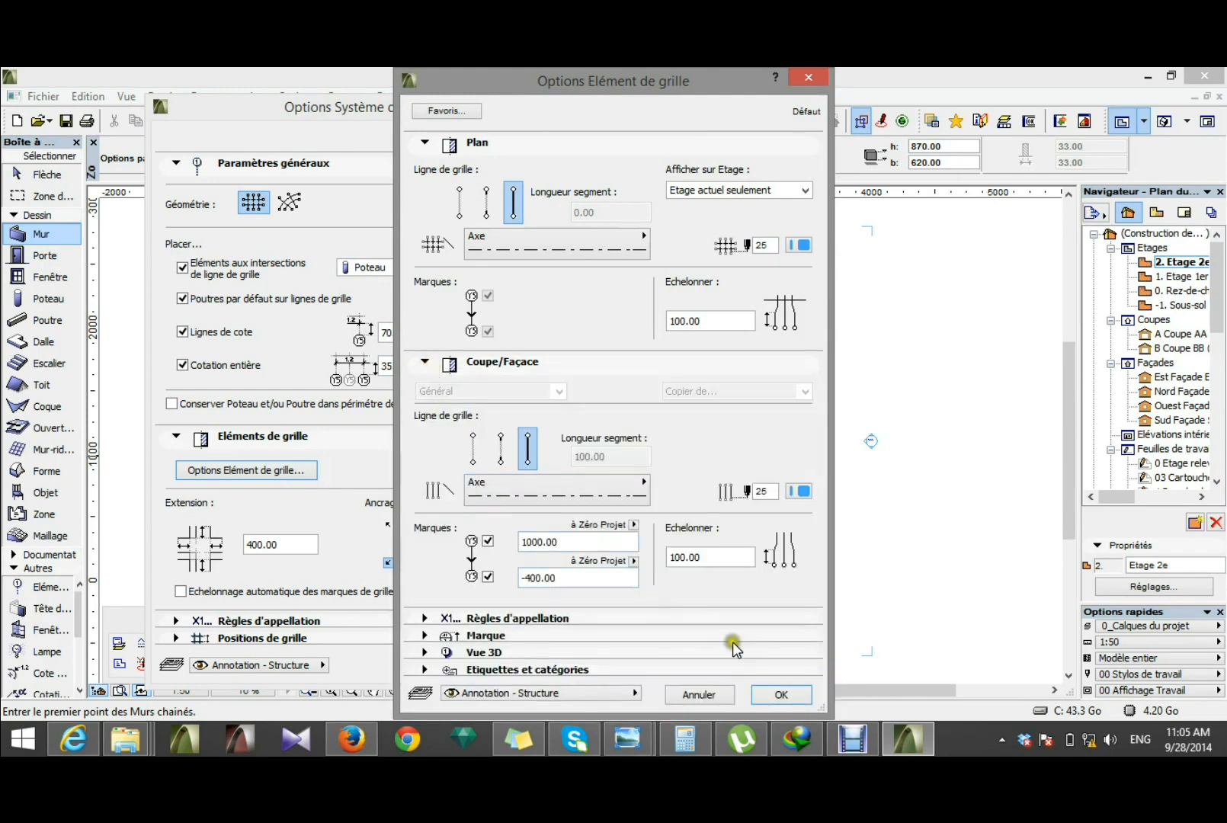
click(774, 696)
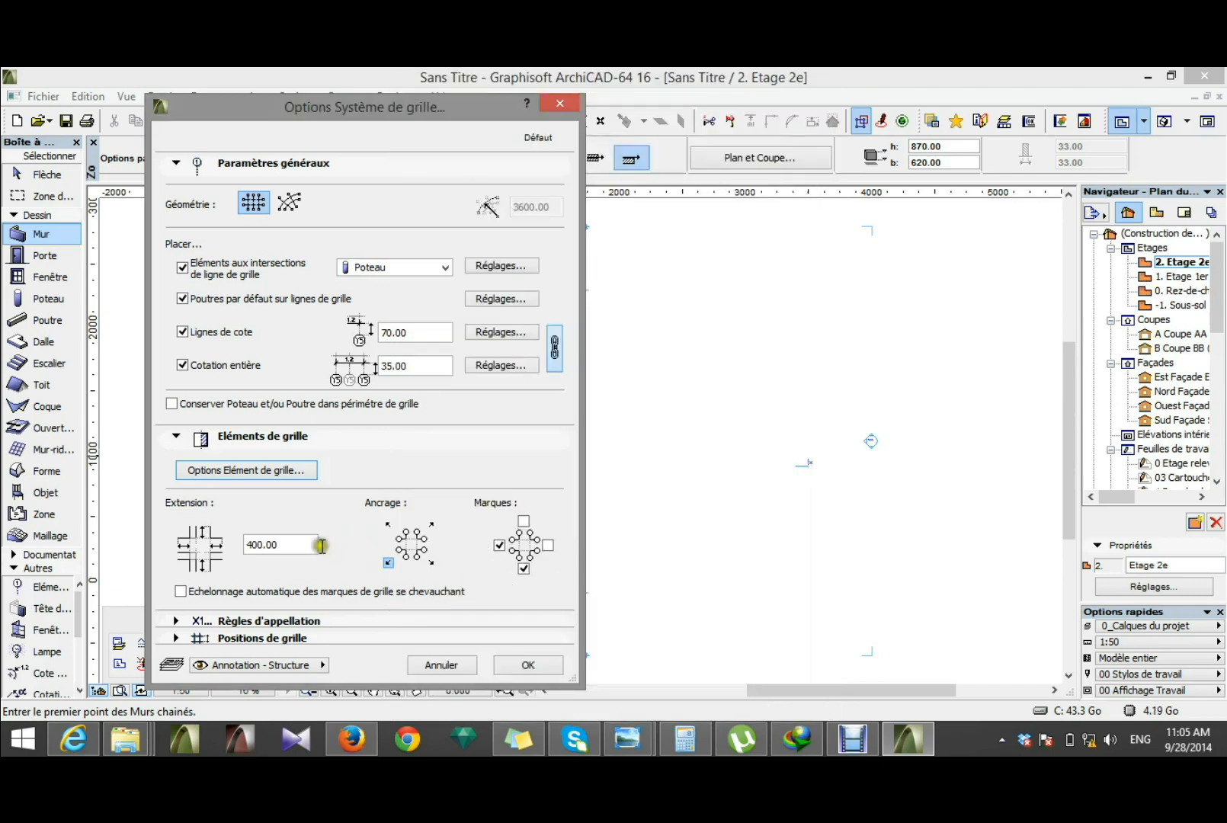
Step: Set the extension of the grid lines to 120 cm
click(309, 544)
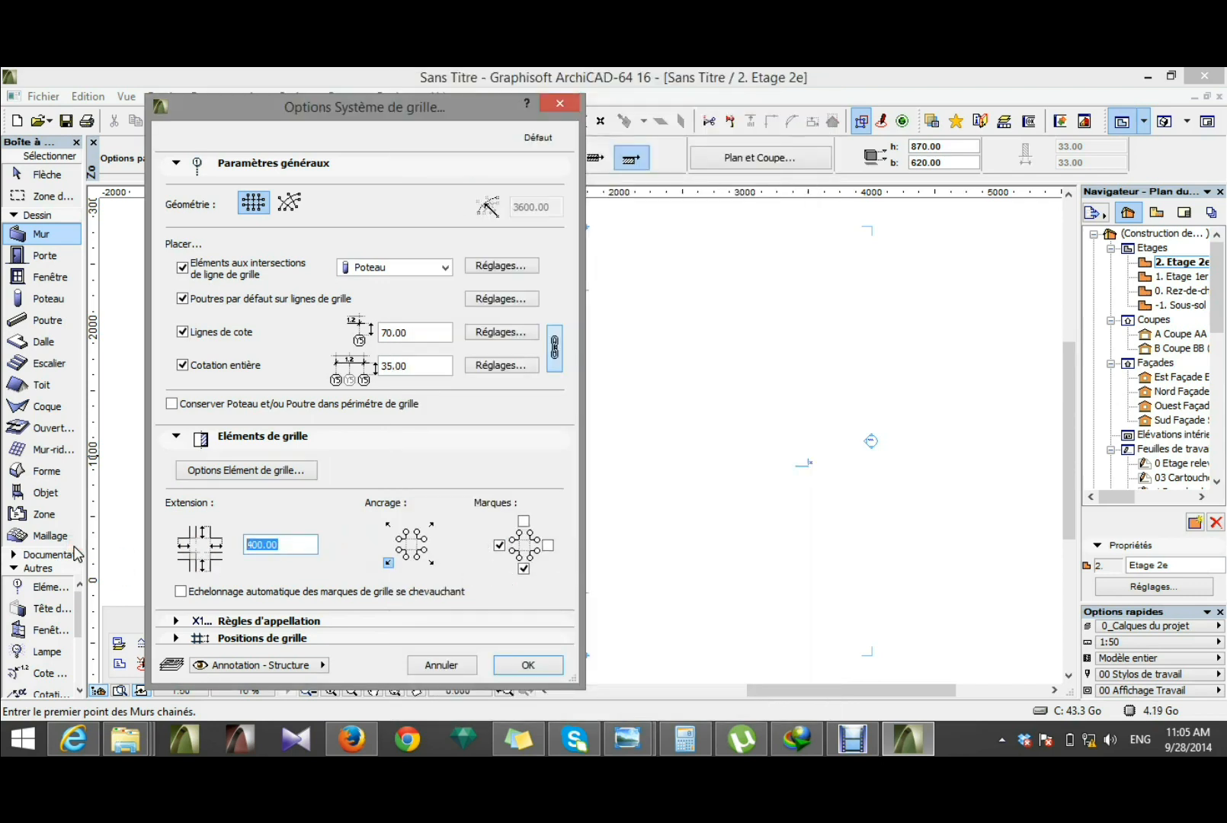
text(150)
double_click(253, 545)
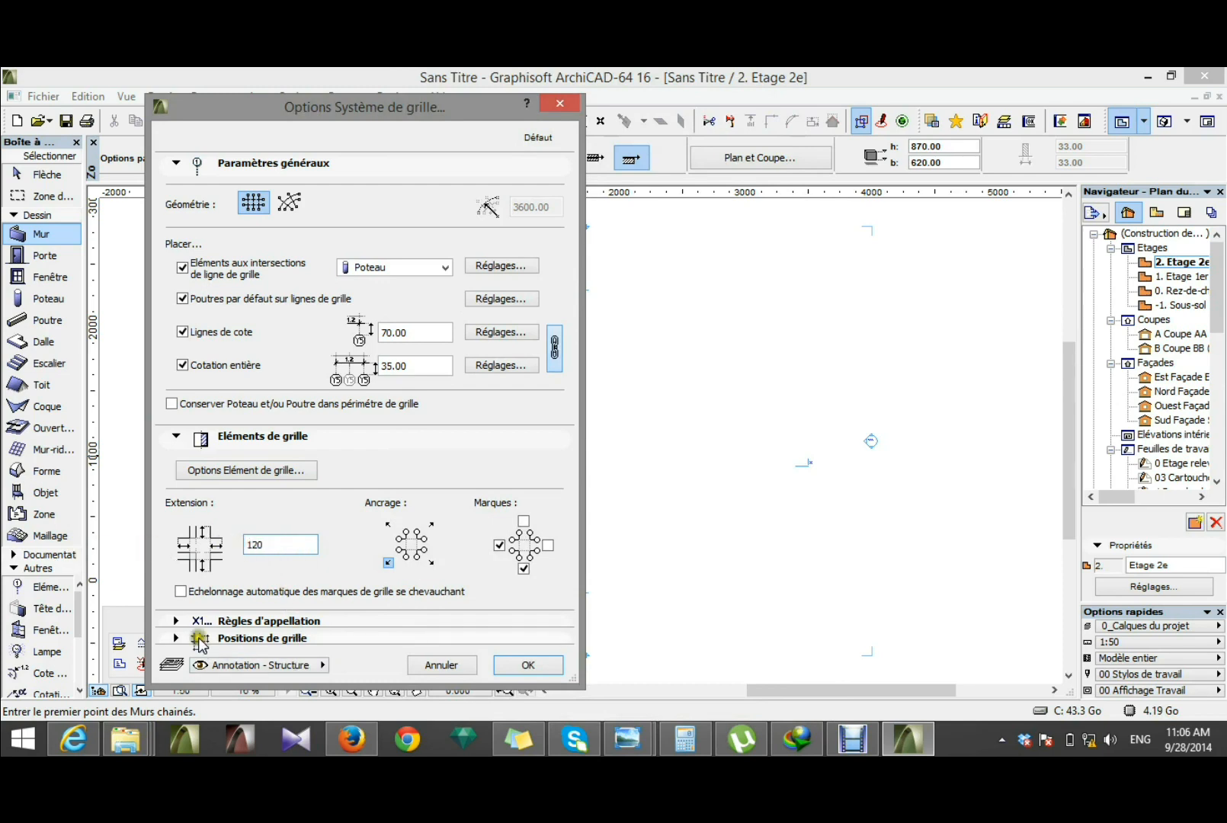
Step: Examine the grid's naming rules and the spacing distances of the horizontal grid lines
click(175, 622)
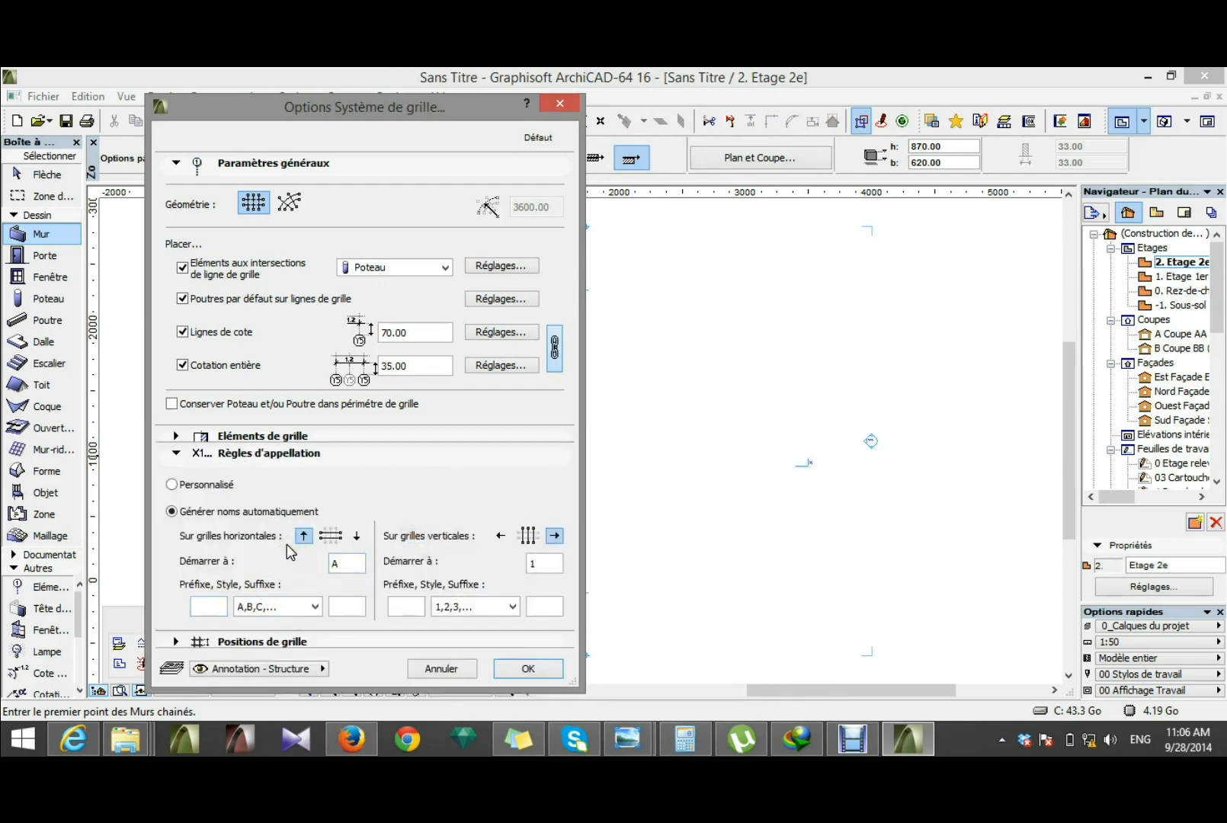
click(172, 642)
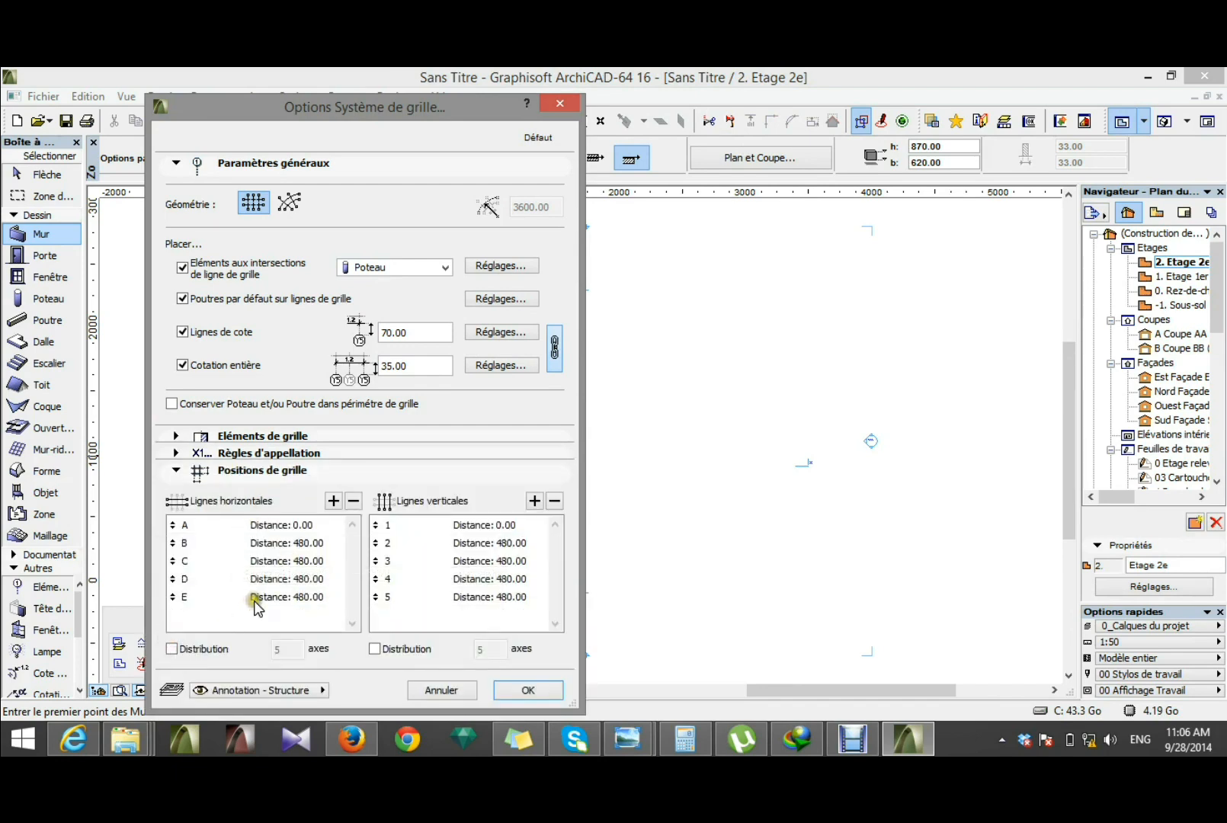
click(255, 599)
click(272, 579)
click(268, 560)
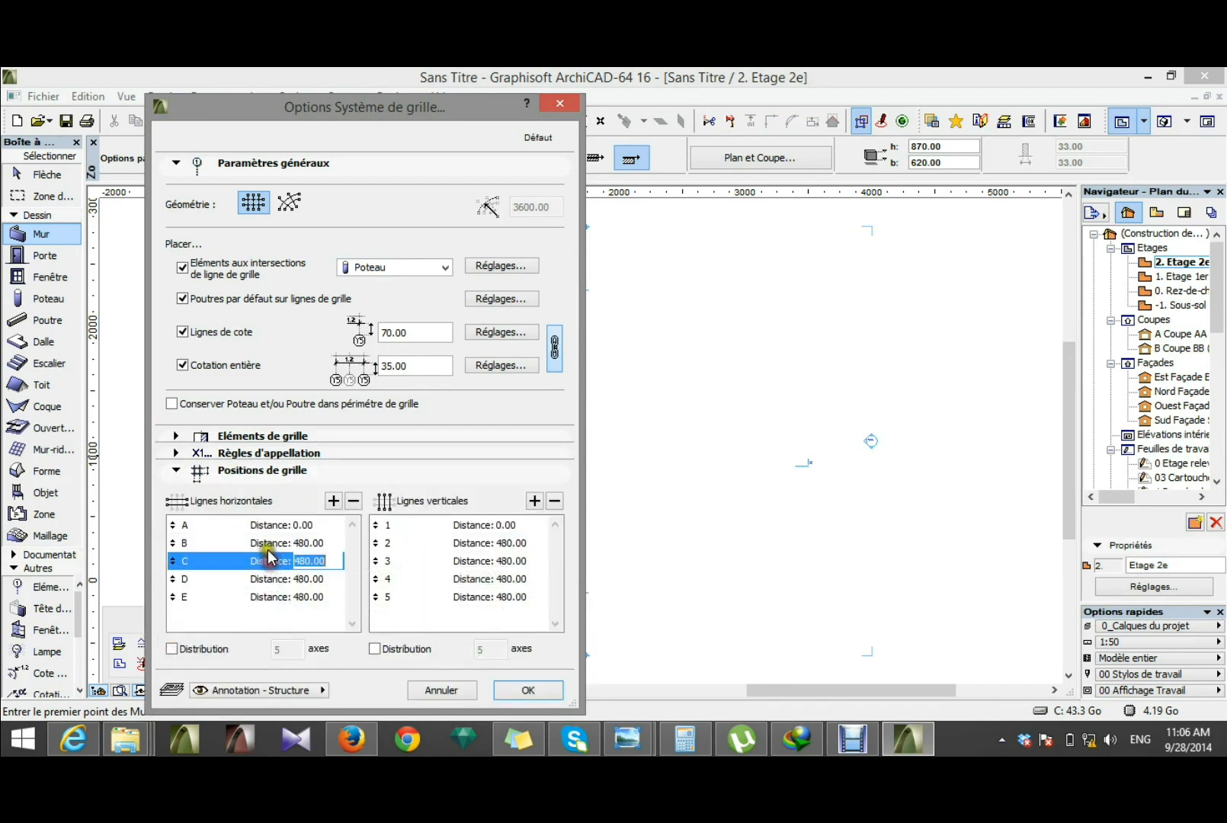
click(267, 543)
click(267, 562)
click(270, 579)
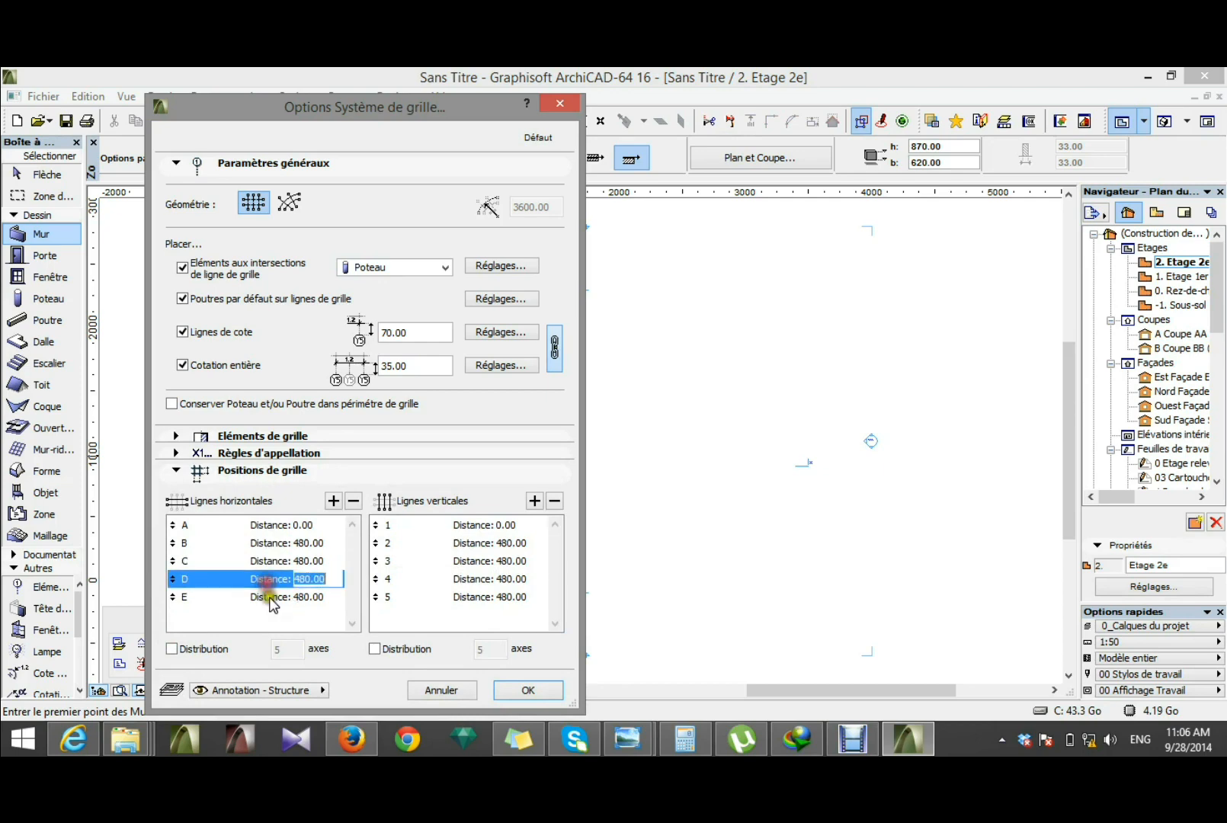
Step: Delete grid lines E and D from the horizontal grid lines
click(272, 599)
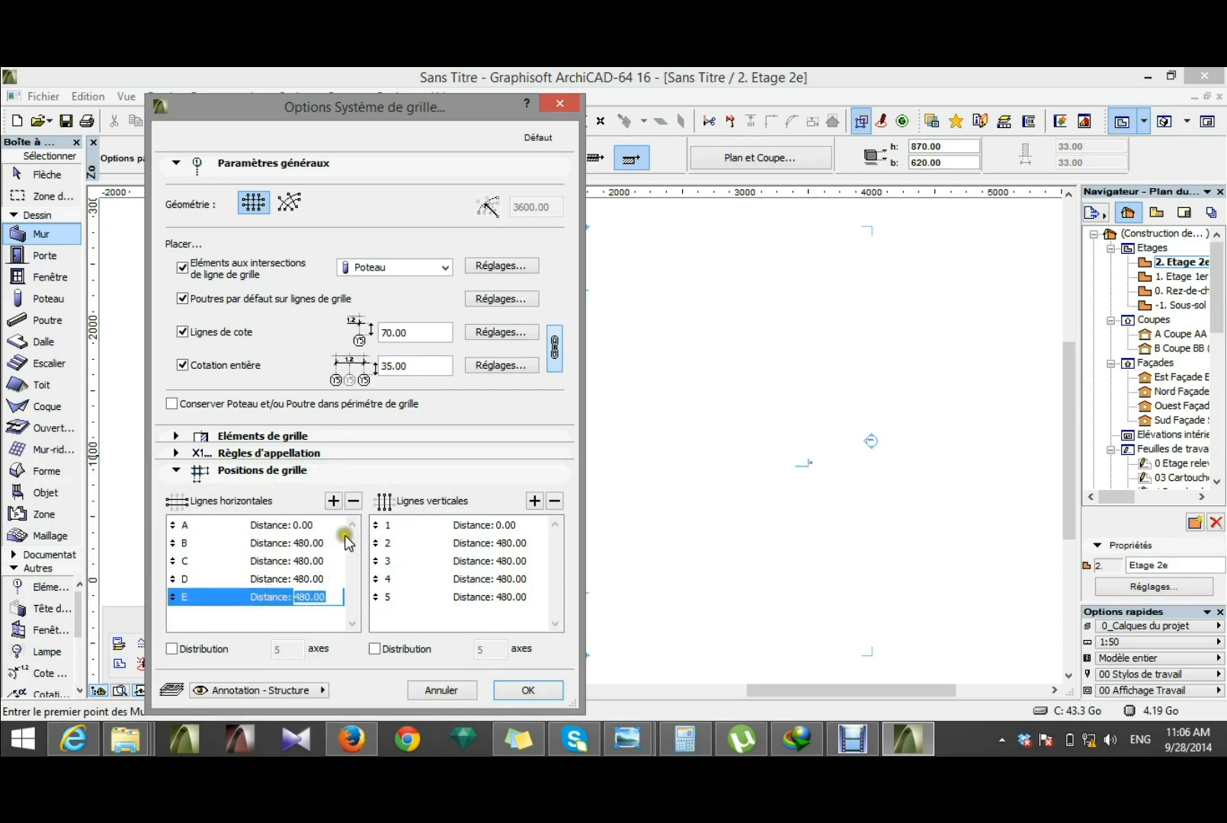
click(353, 501)
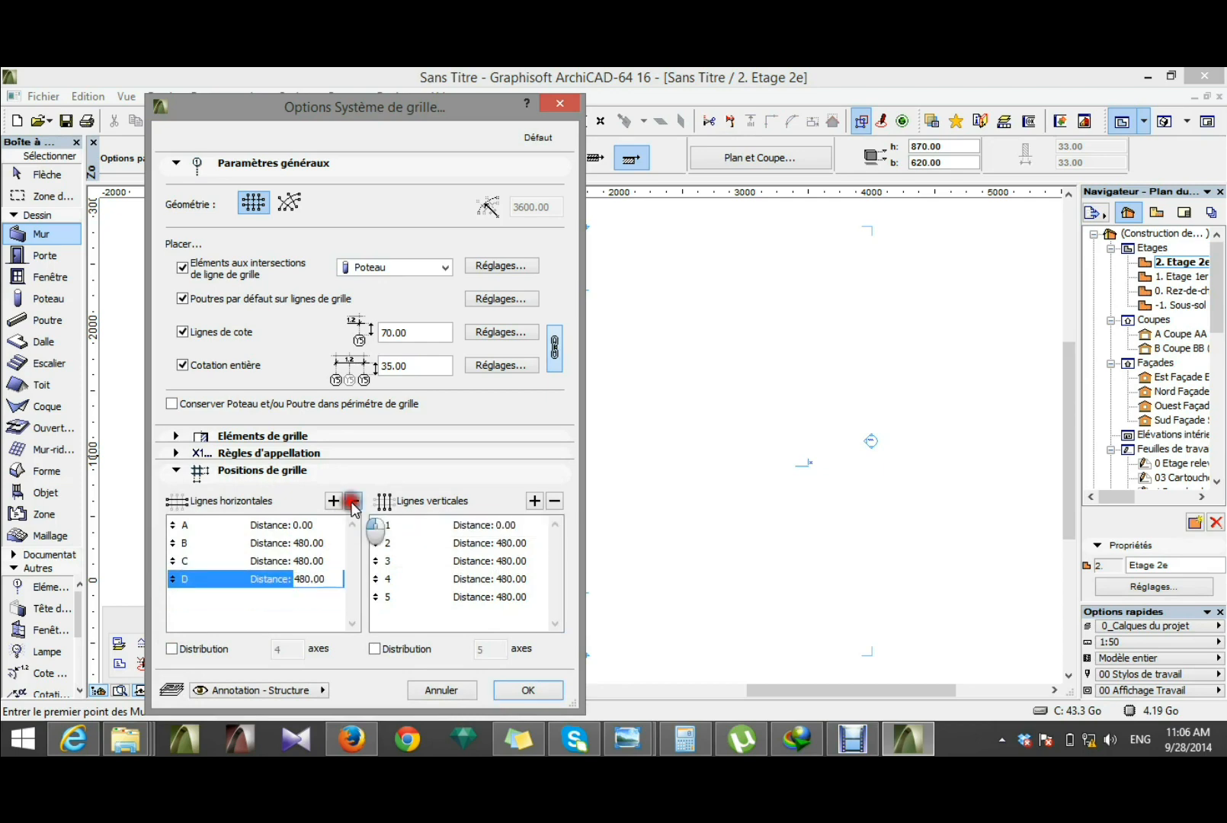
click(353, 501)
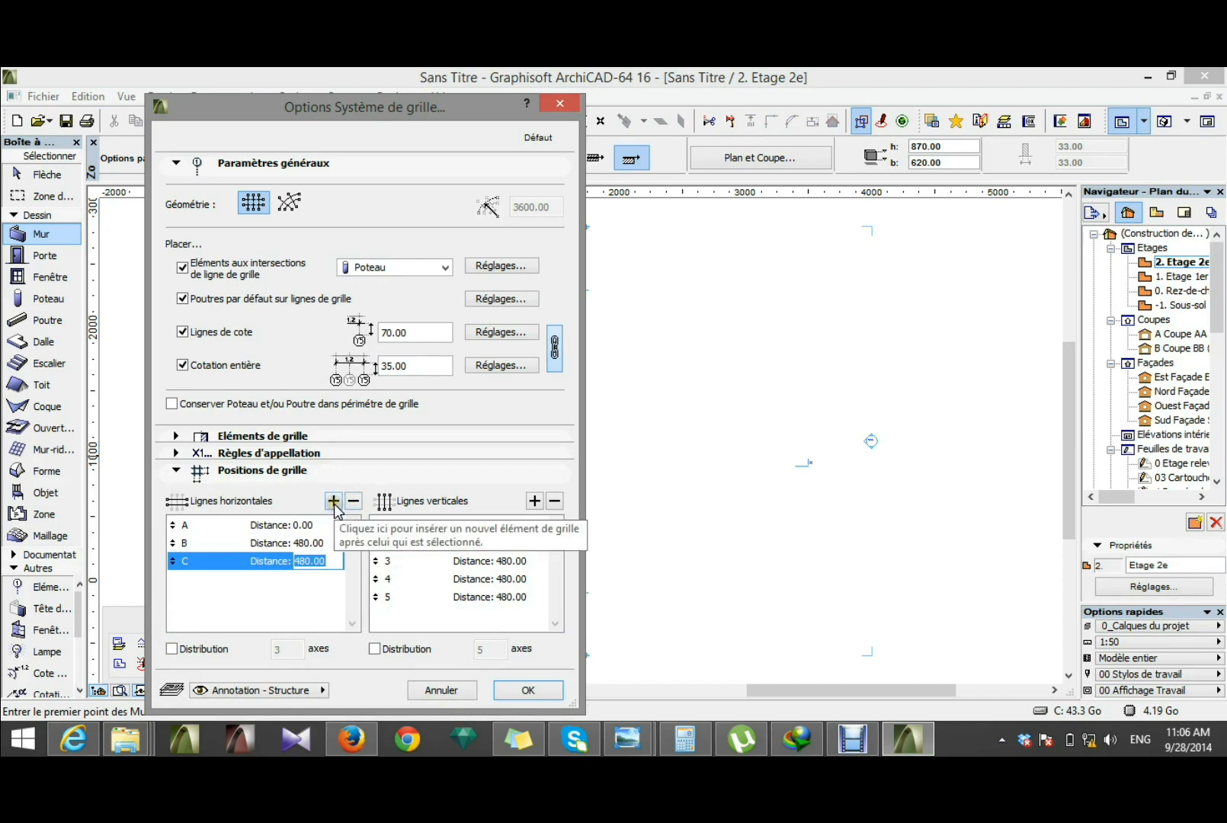
Step: Set the horizontal grid line distances to 290 for line B and 430 for line C
click(319, 543)
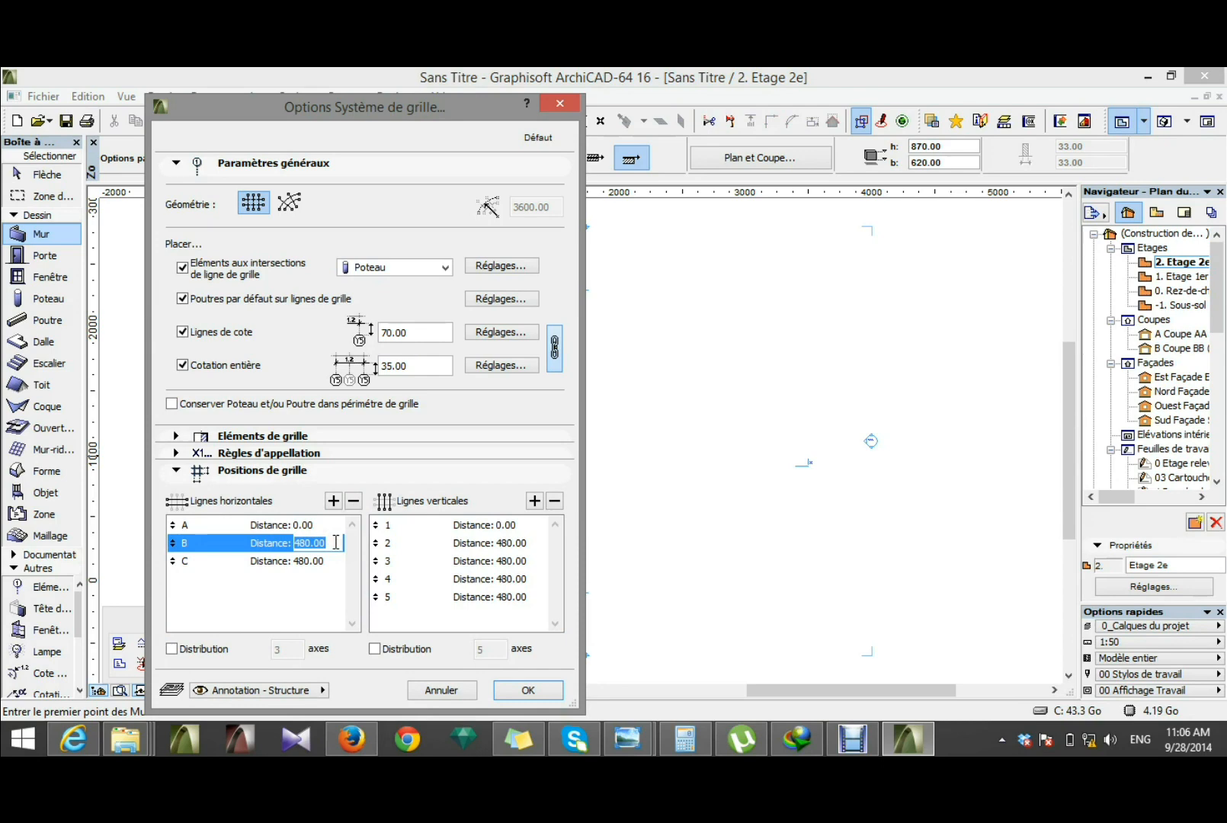
text(290)
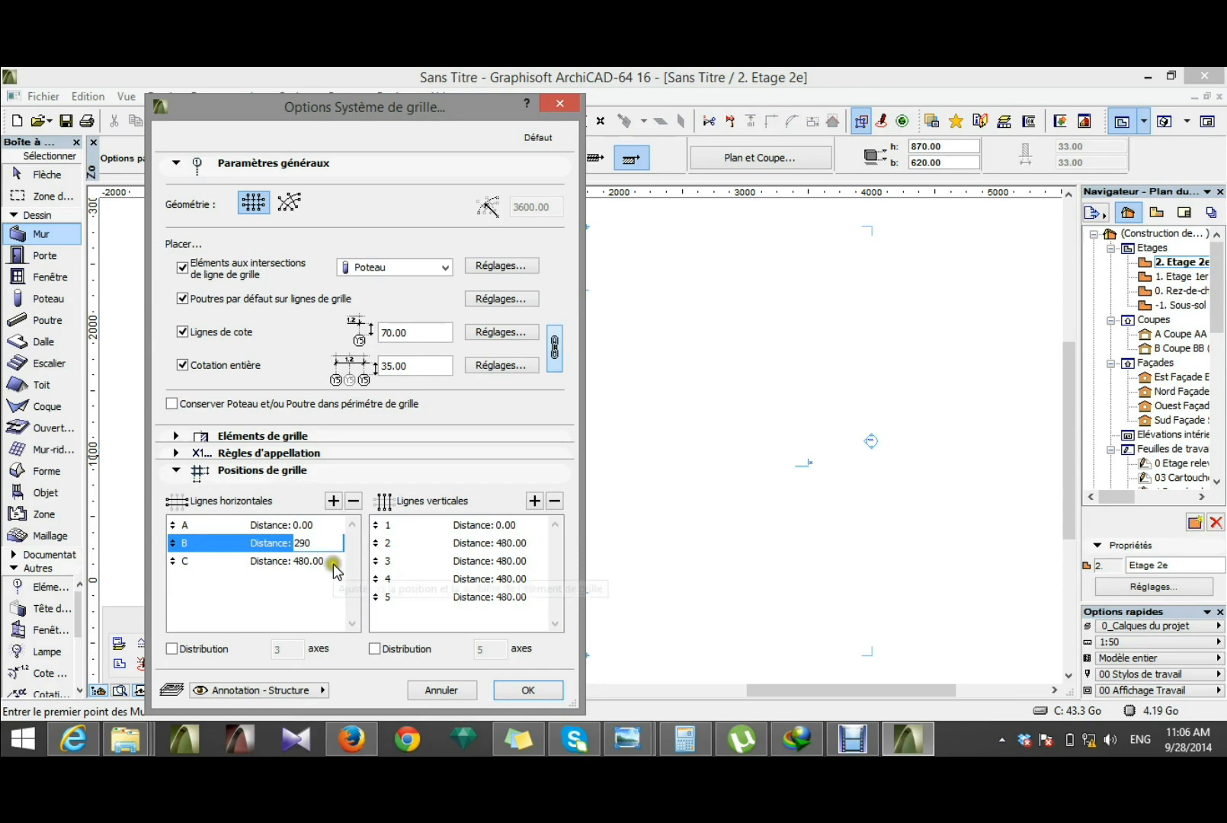
click(335, 562)
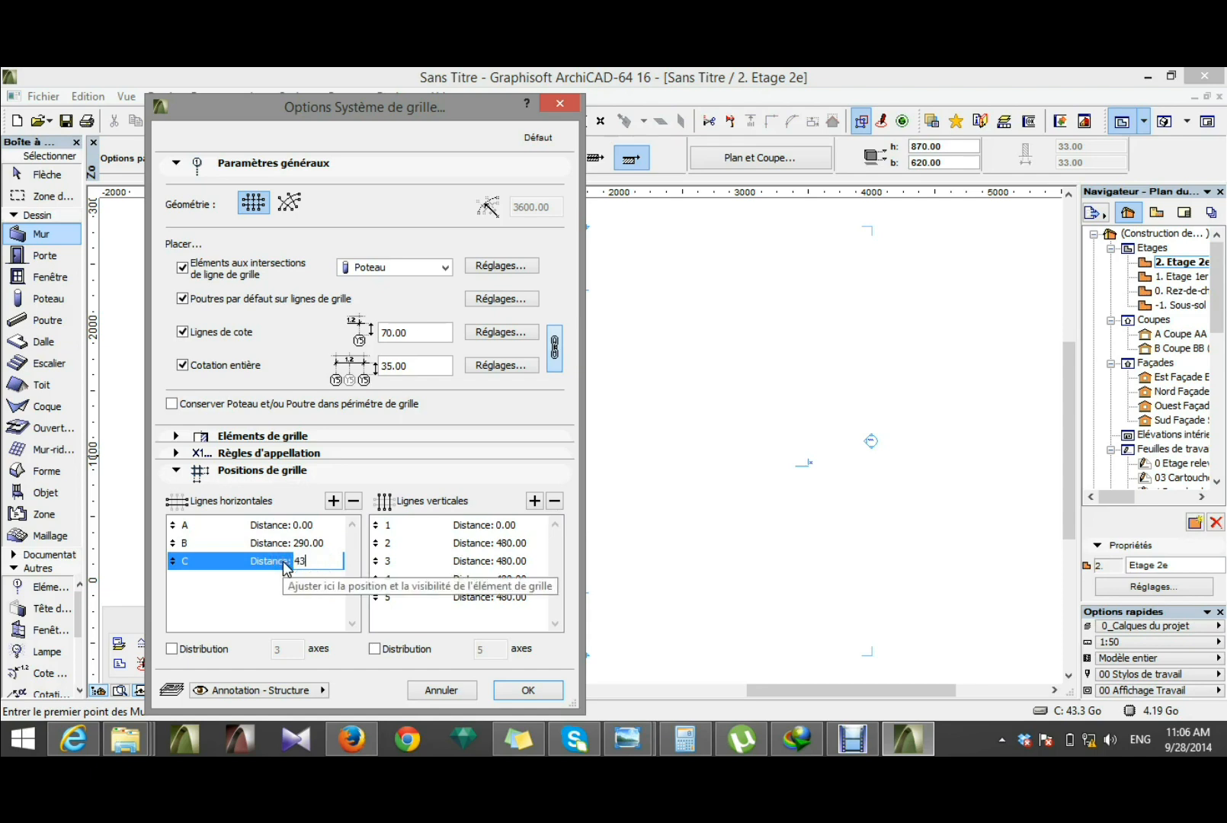
Step: Set the vertical grid line distances to 285 for line 2, 315 for line 3, 470 for line 4 and 200 for line 5
click(504, 543)
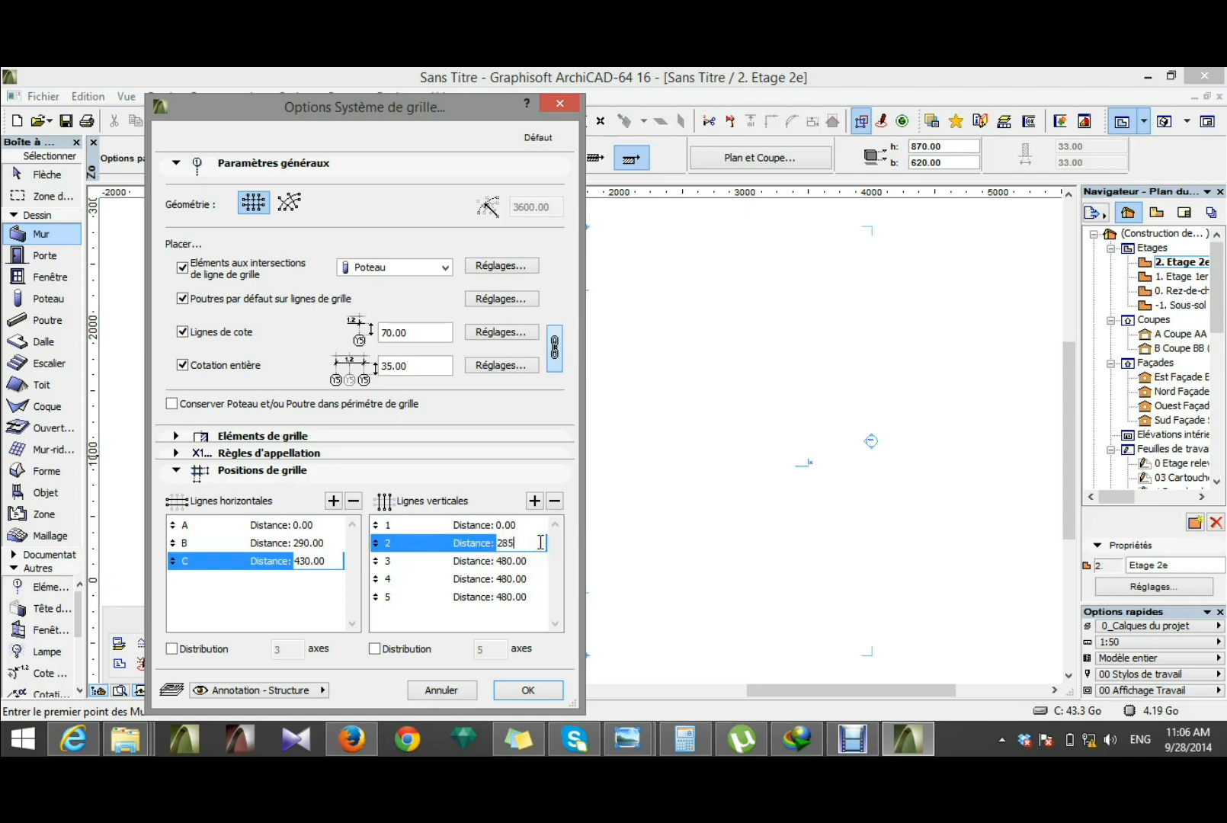
click(534, 561)
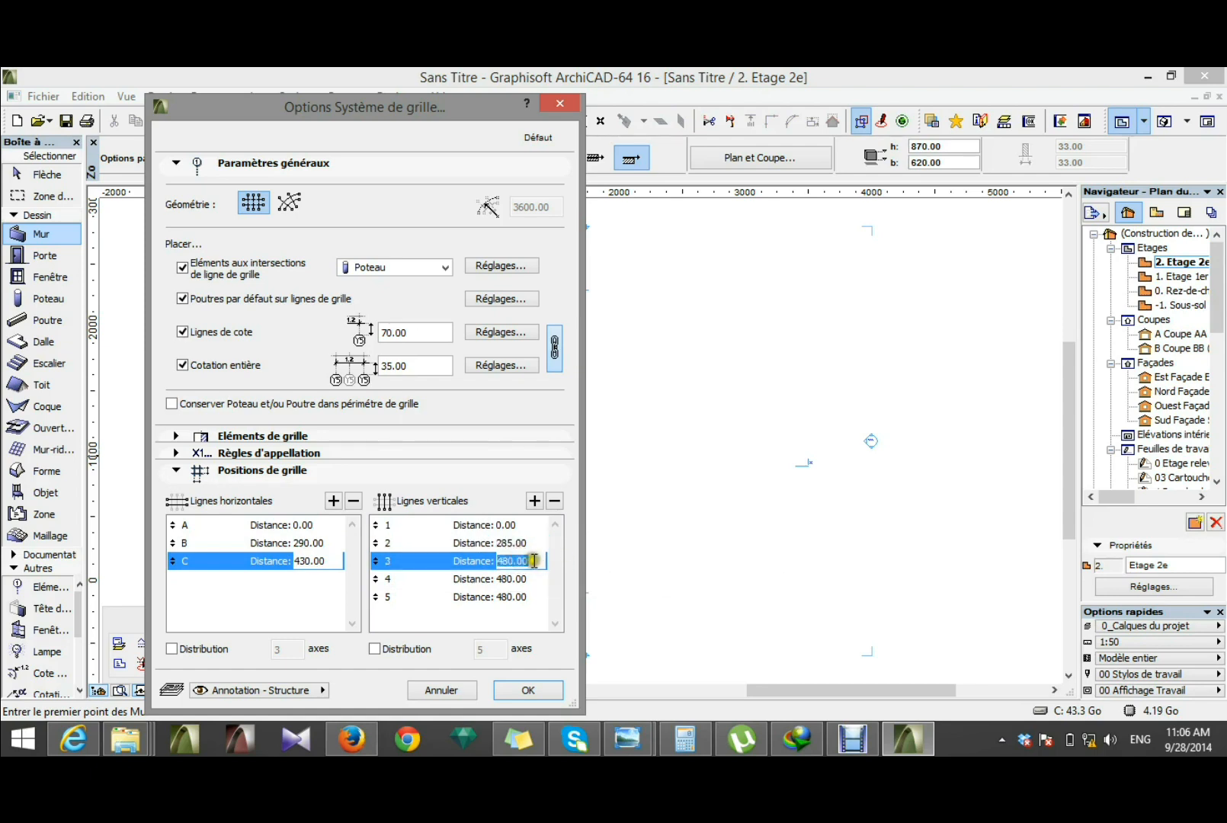
text(315)
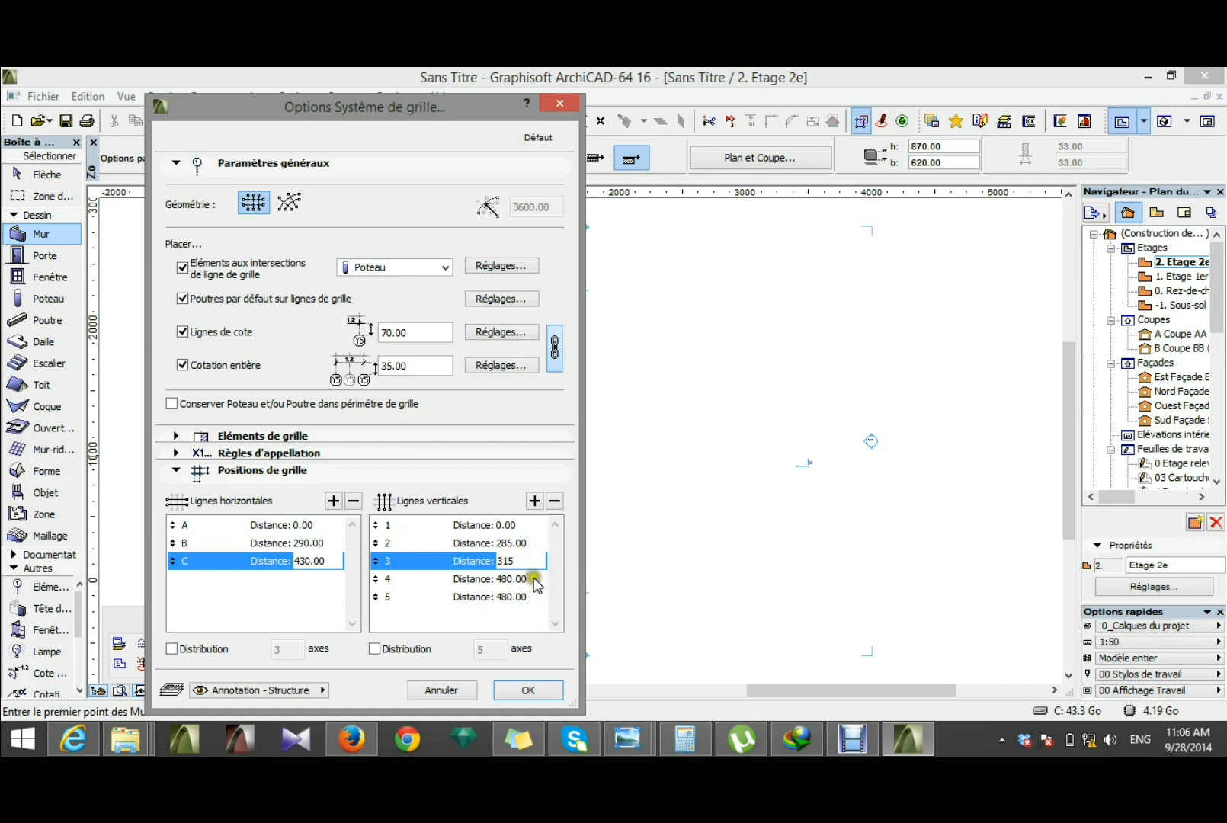
click(529, 580)
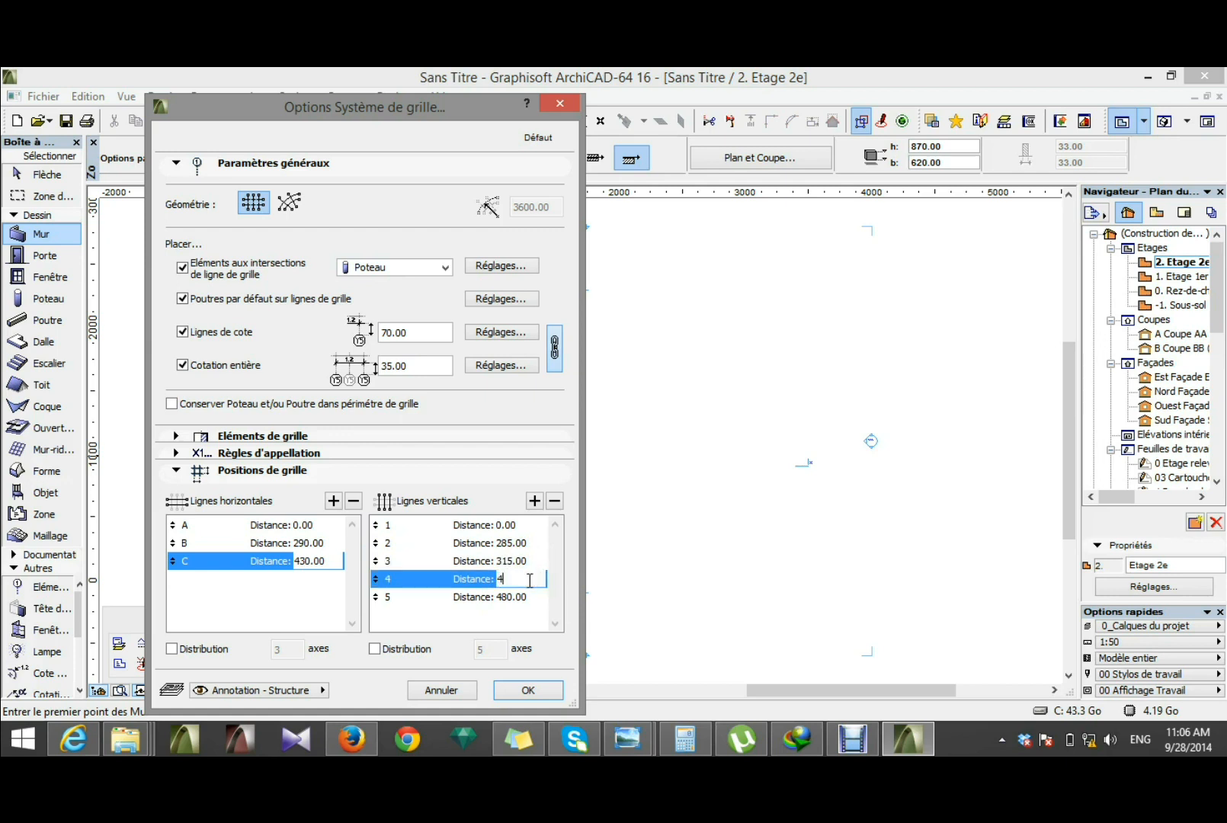
click(535, 596)
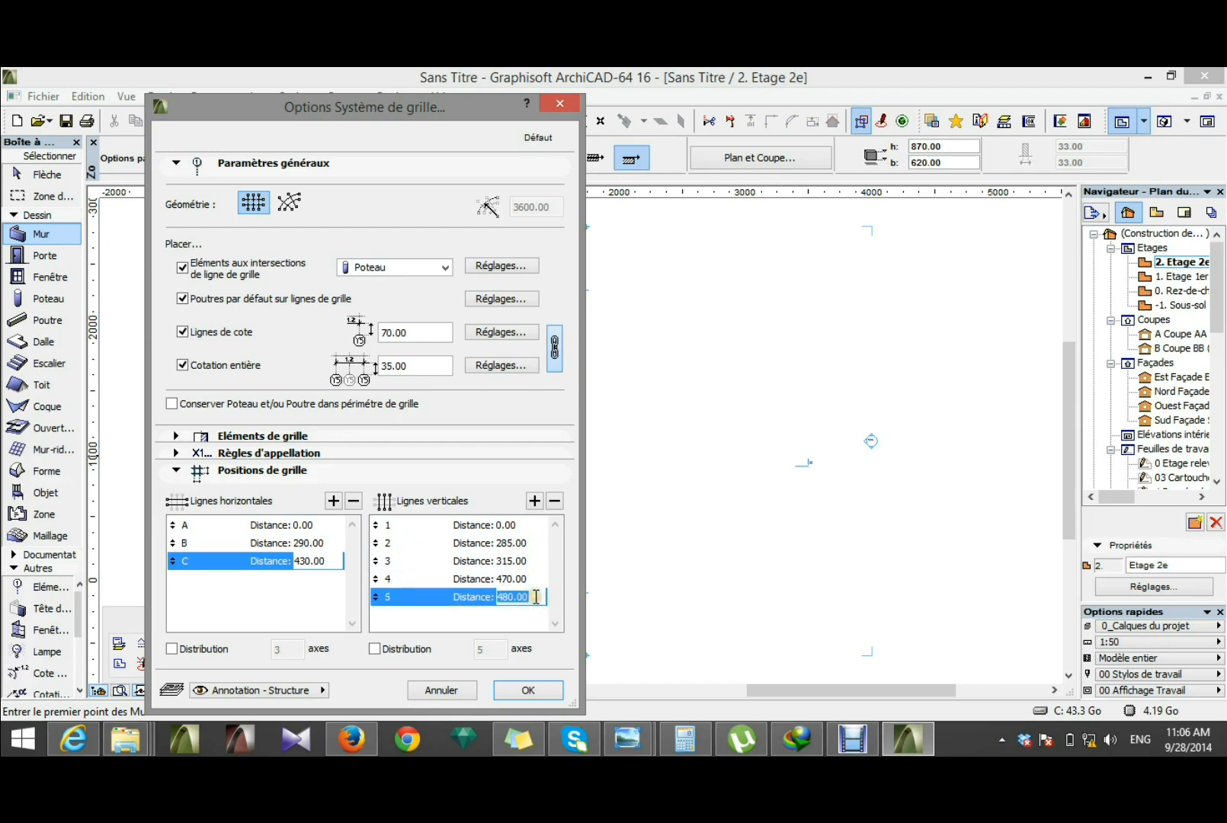
text(2)
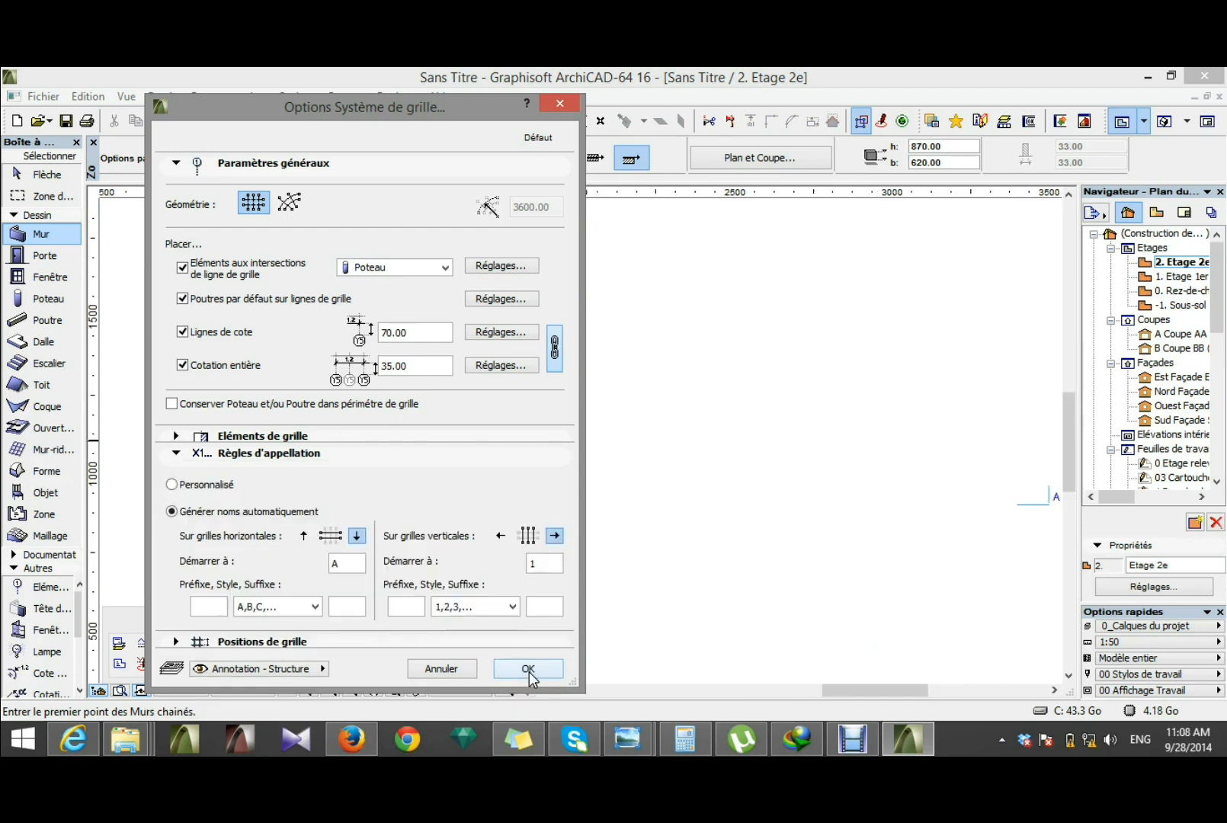
Step: Accept the grid system options and place the grid in the middle of the floor plan, aligned horizontally
click(529, 669)
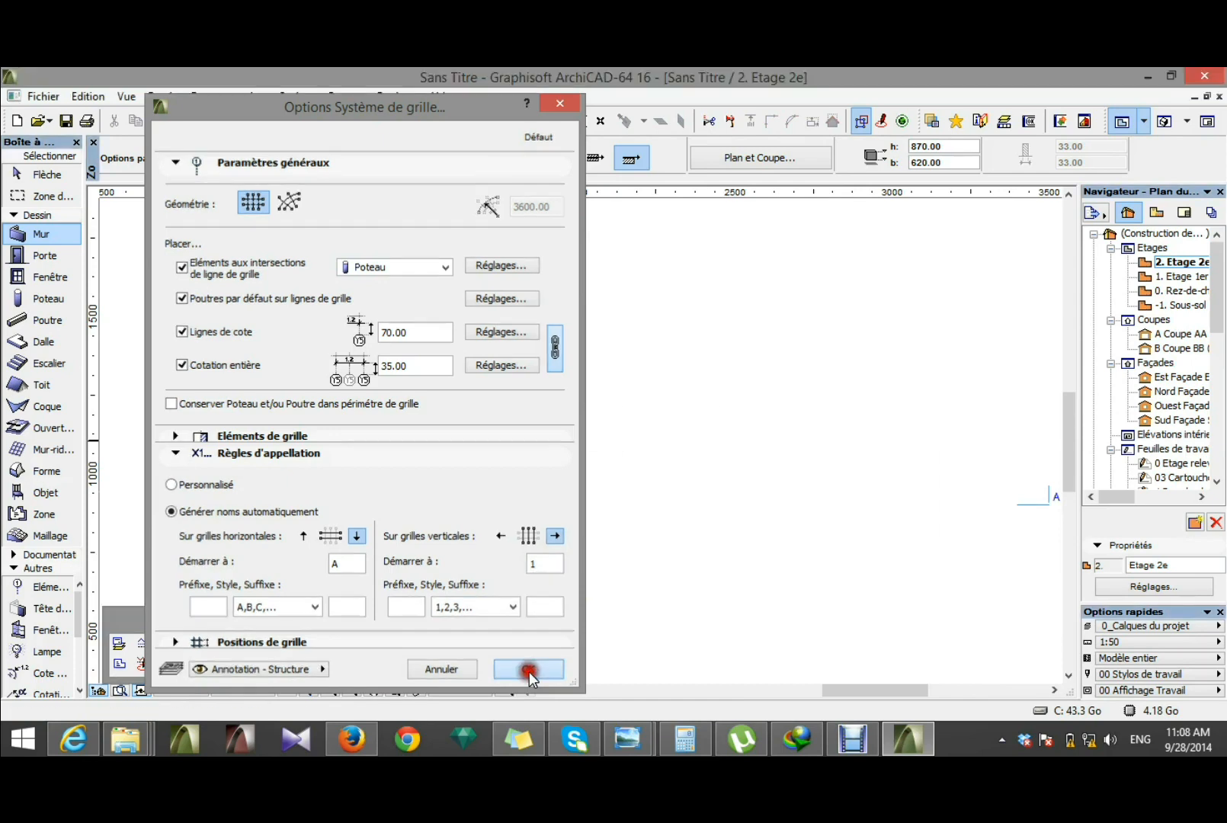
scroll(677, 524, down, 3)
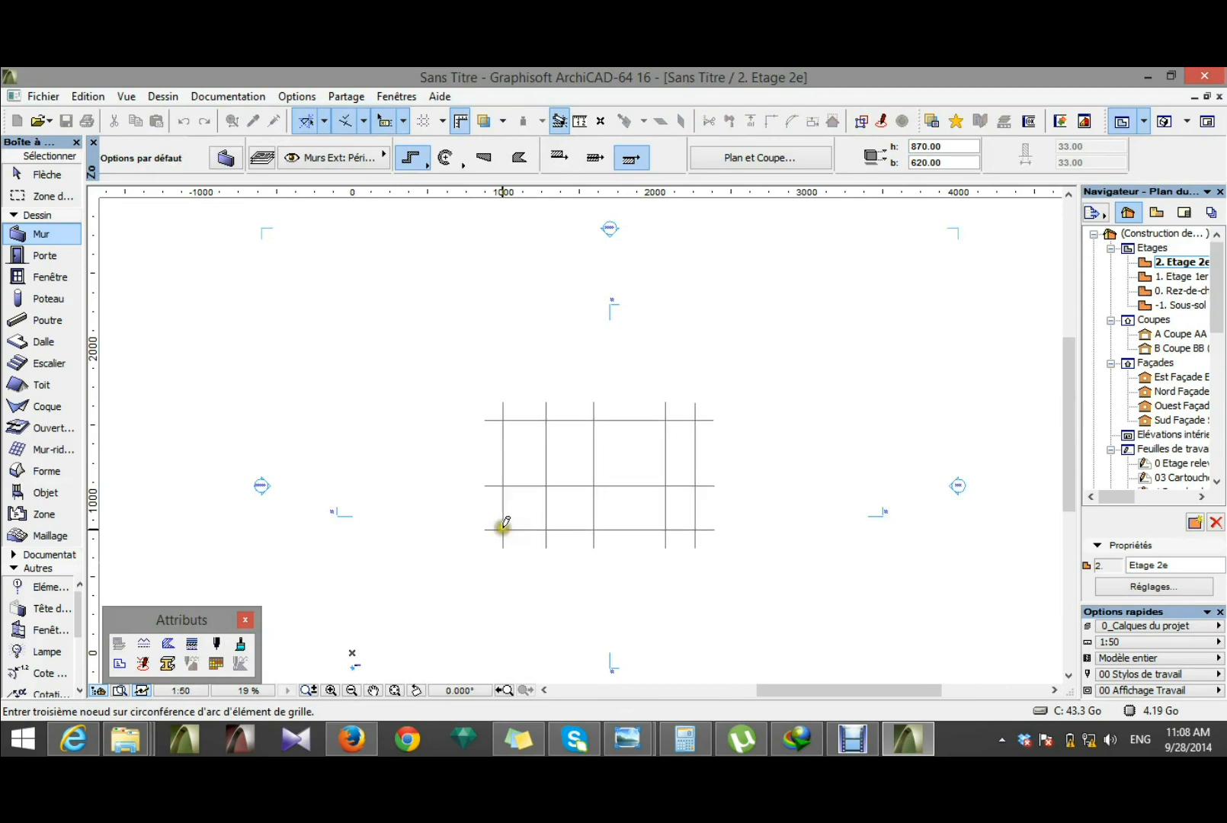
click(506, 508)
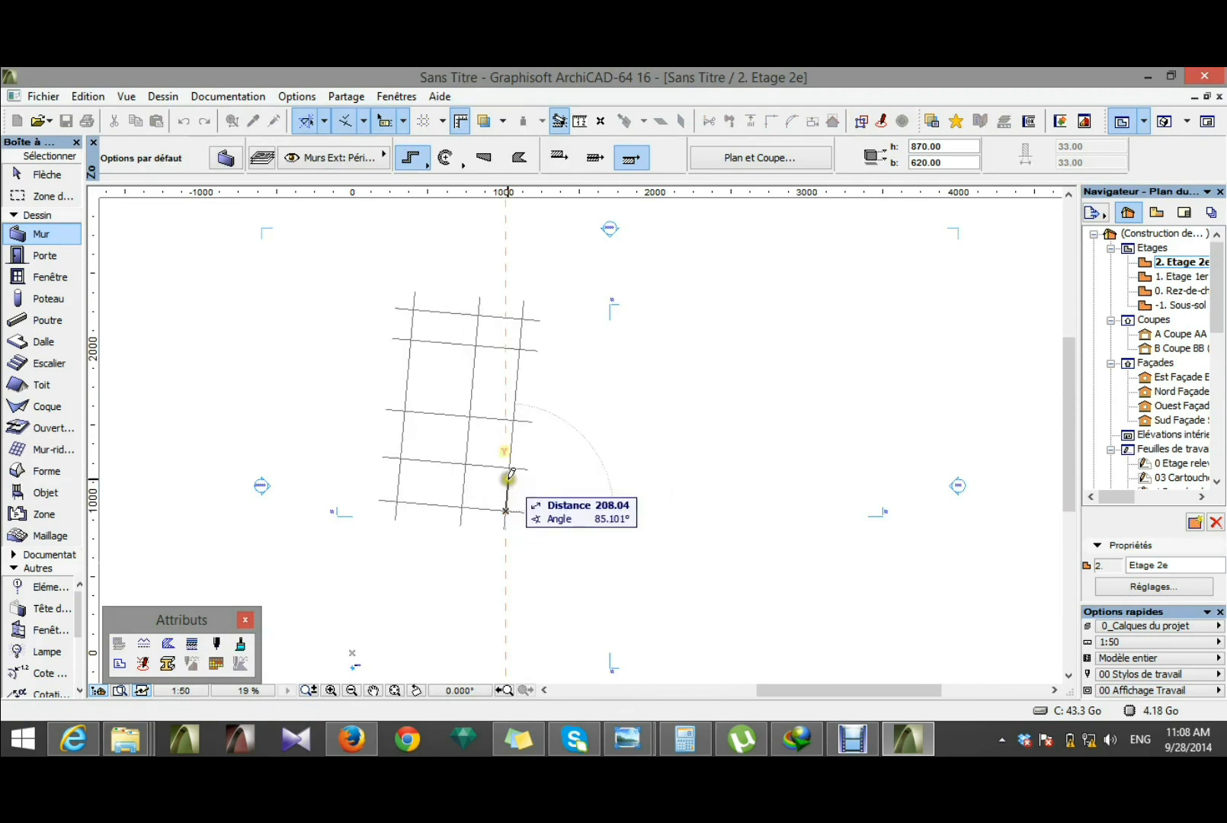
click(570, 509)
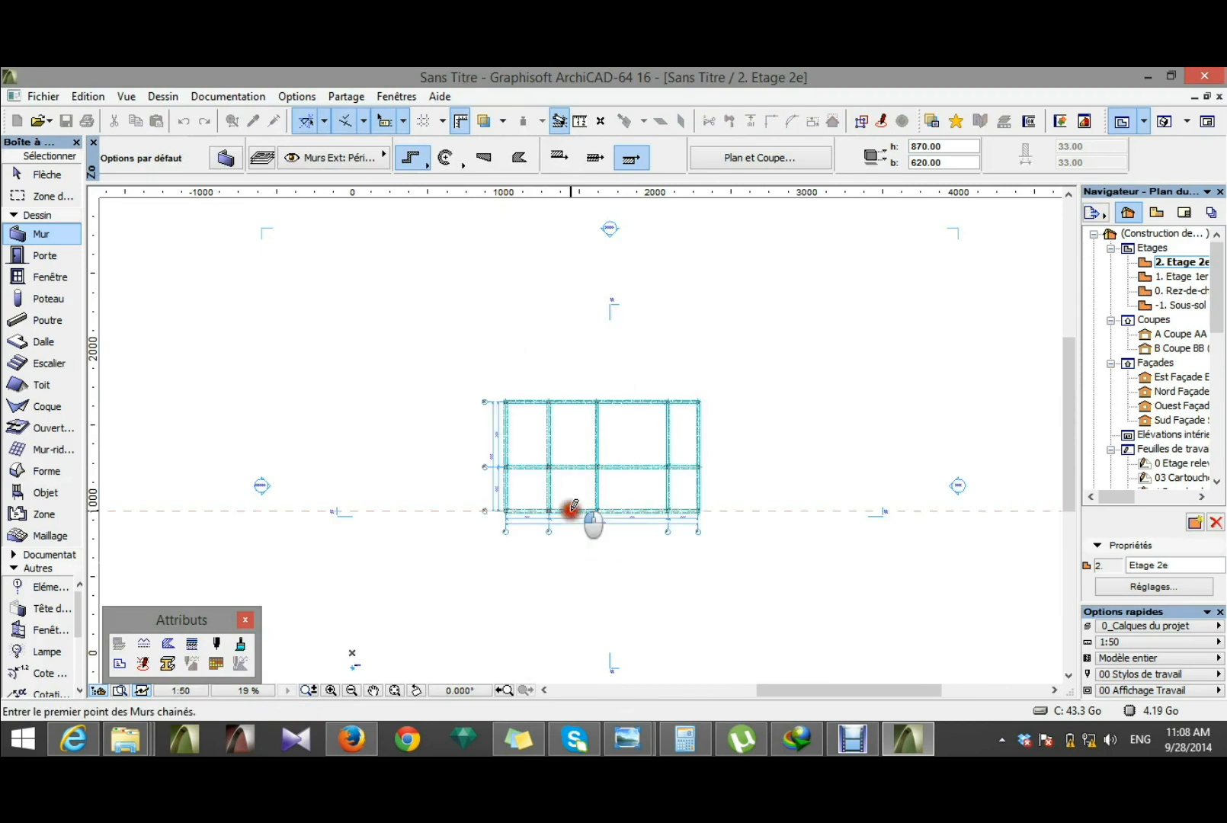
scroll(573, 506, up, 5)
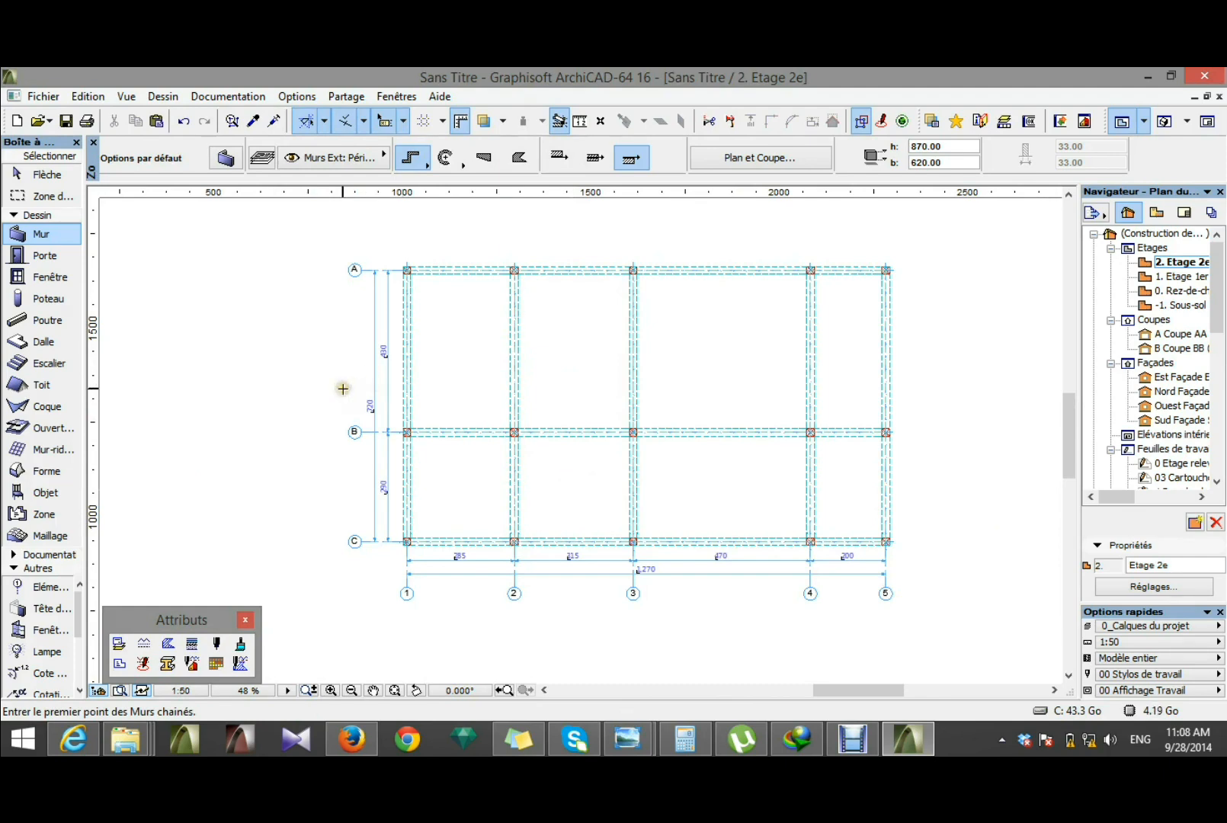
Step: Open the 3D window and inspect the column and beam structure from several sides
right_click(714, 361)
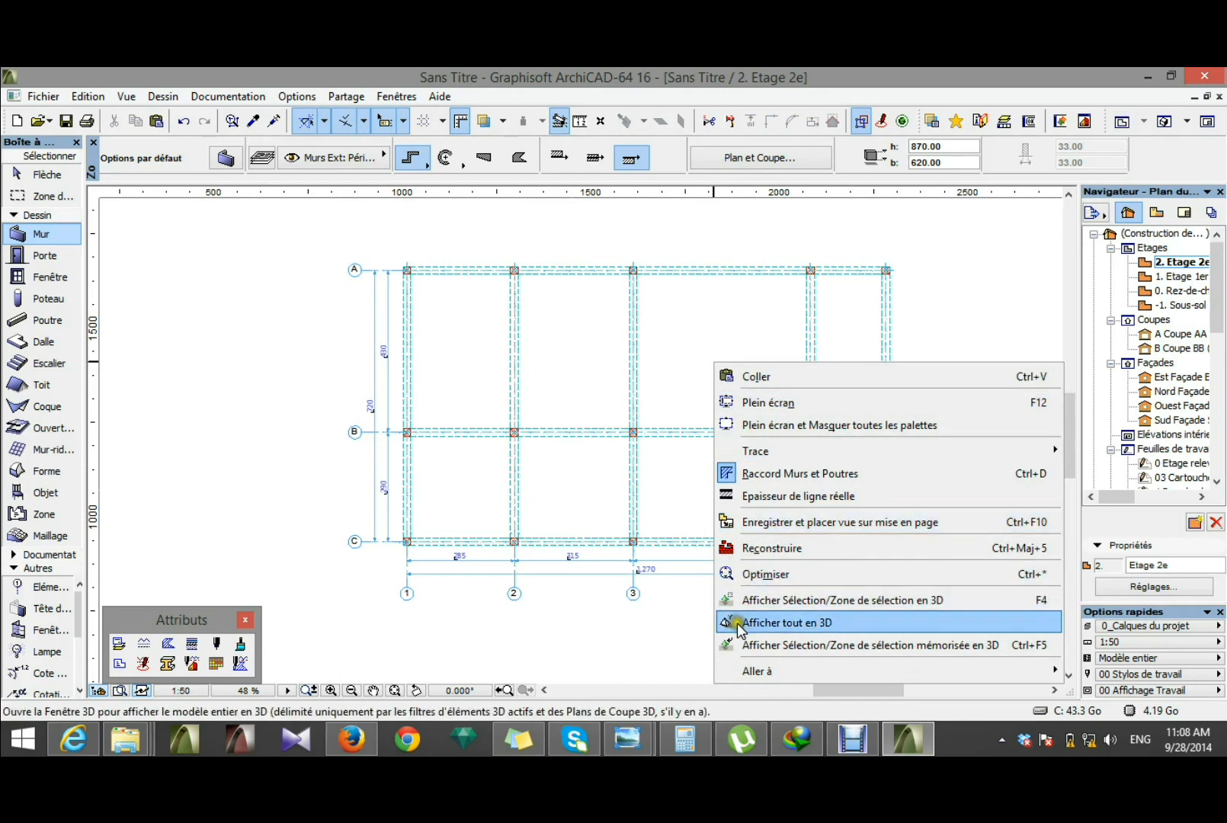
mouse_move(752, 672)
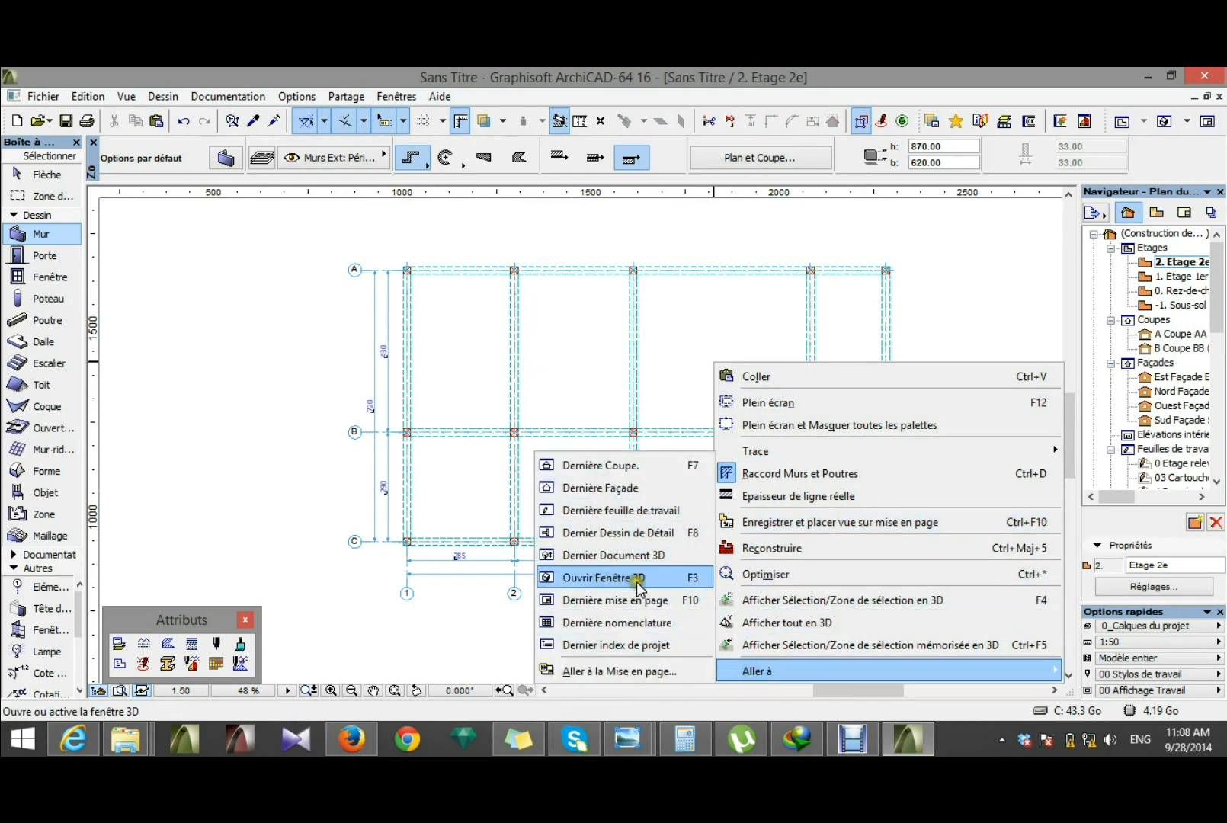
click(700, 590)
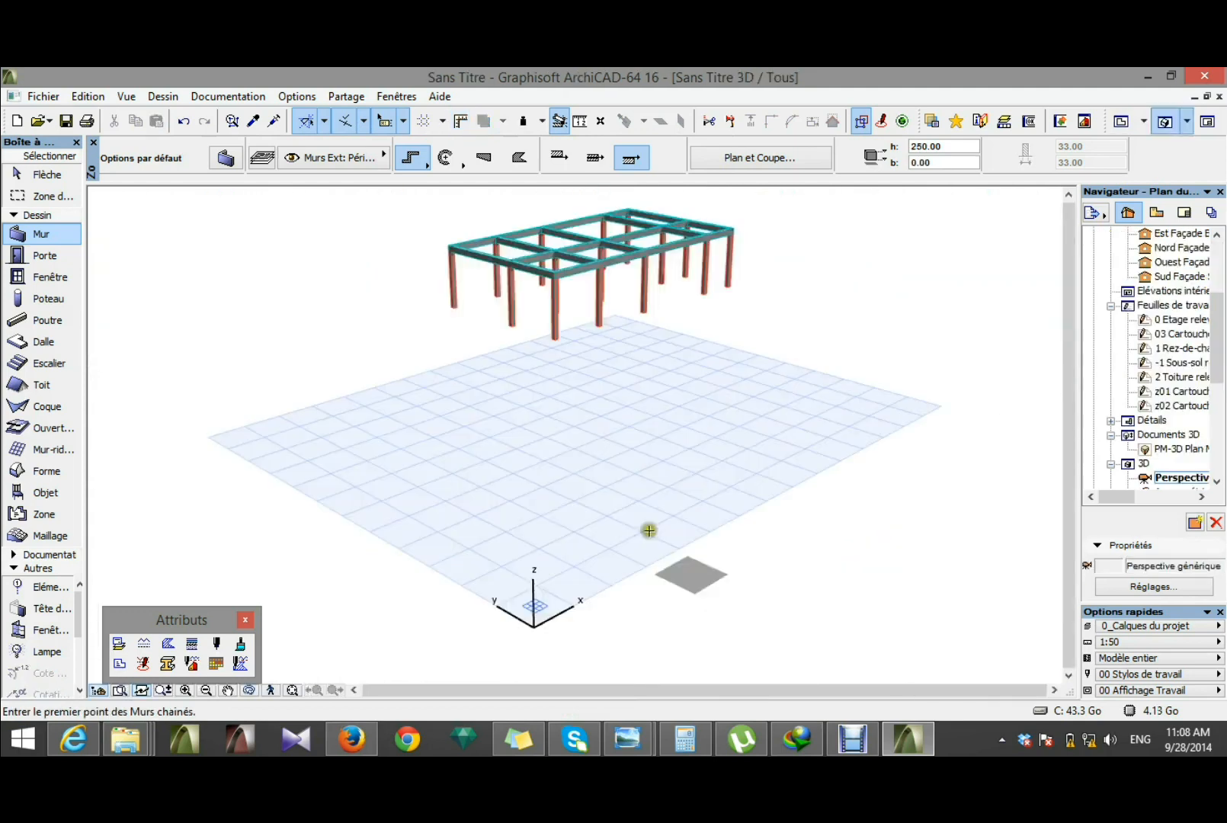
scroll(658, 494, down, 1)
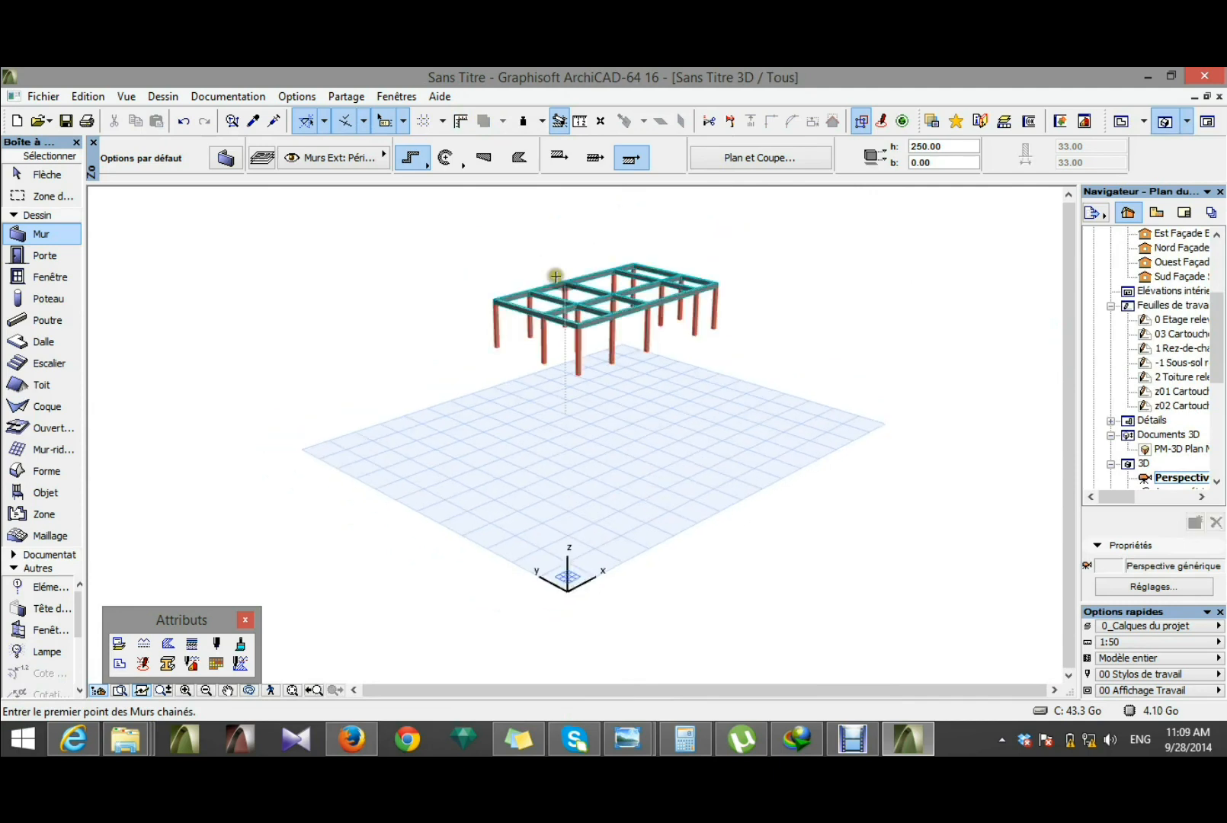
scroll(554, 272, up, 1)
scroll(547, 262, up, 1)
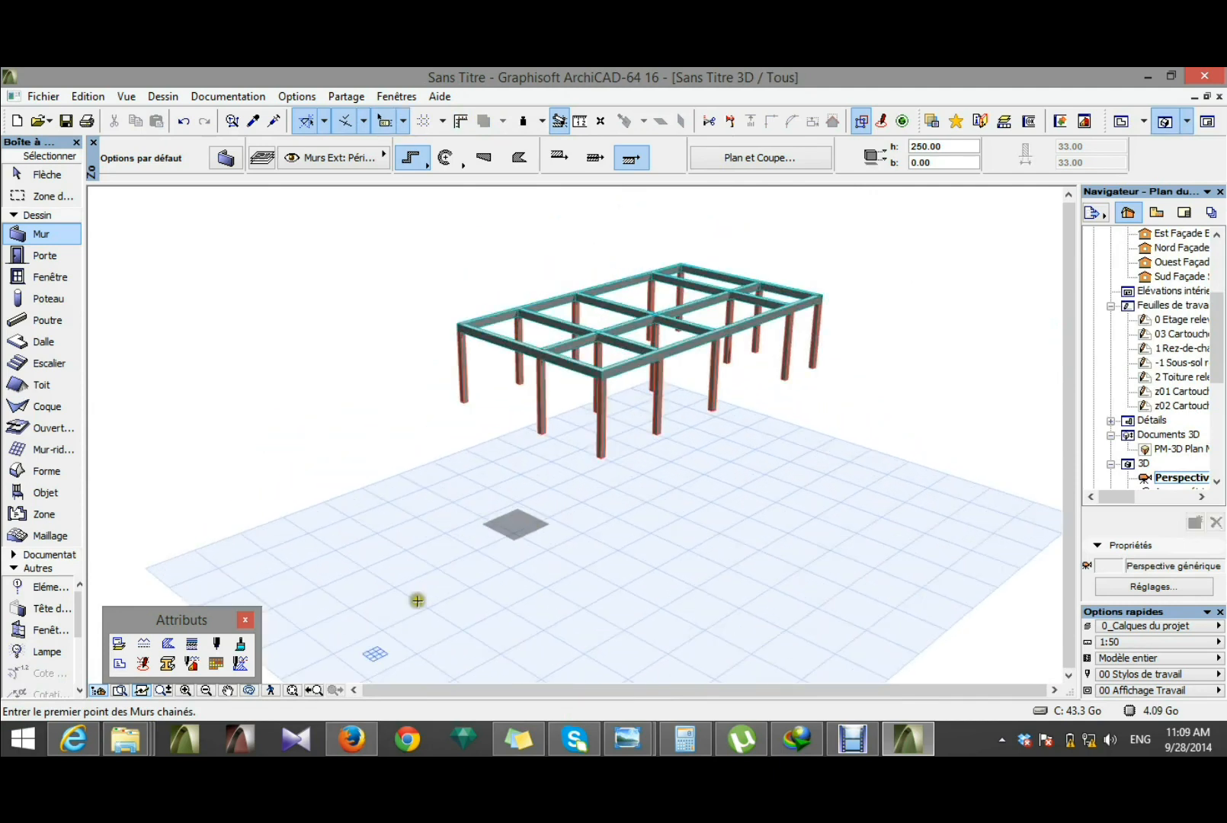
click(290, 691)
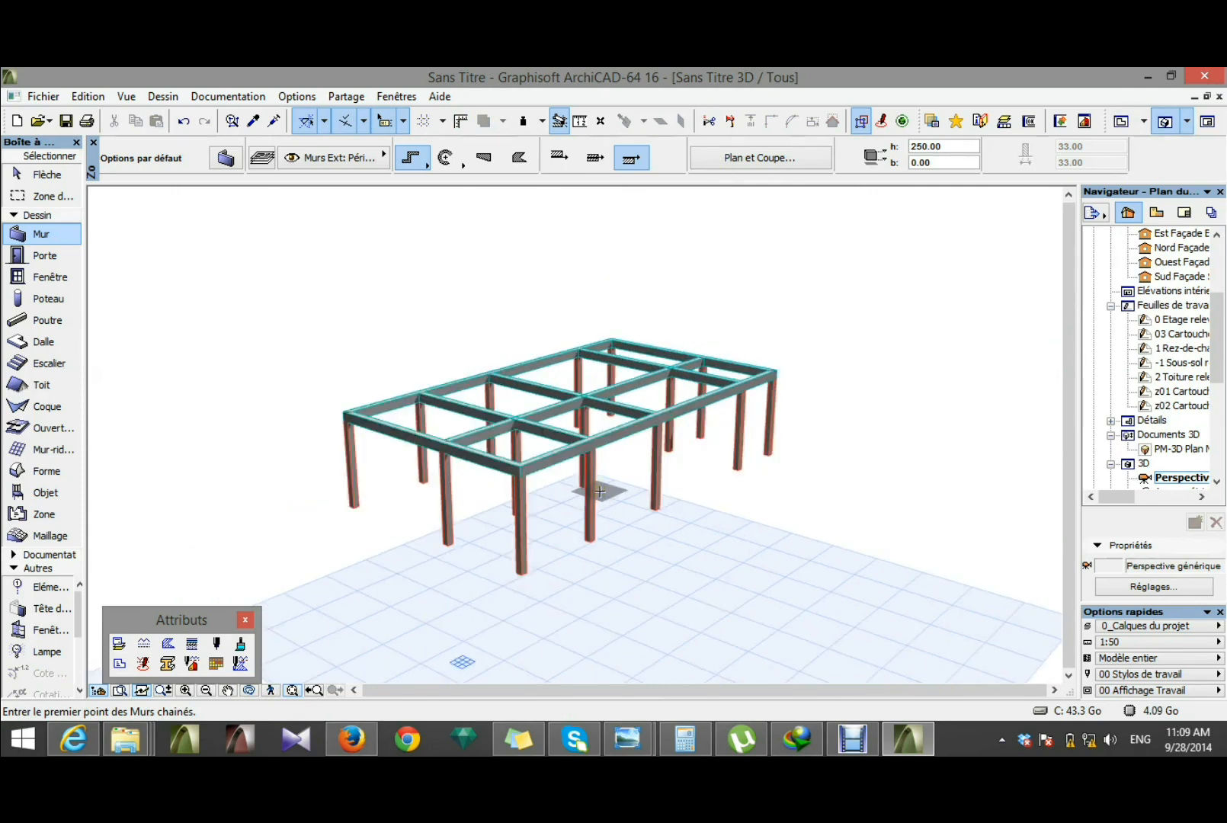
mouse_move(466, 507)
shift+middle_down()
mouse_move(603, 507)
mouse_move(554, 539)
mouse_move(435, 509)
mouse_move(808, 496)
mouse_move(591, 510)
mouse_move(385, 500)
mouse_move(536, 514)
shift+middle_up()
shift+middle_drag(641, 528, 540, 506)
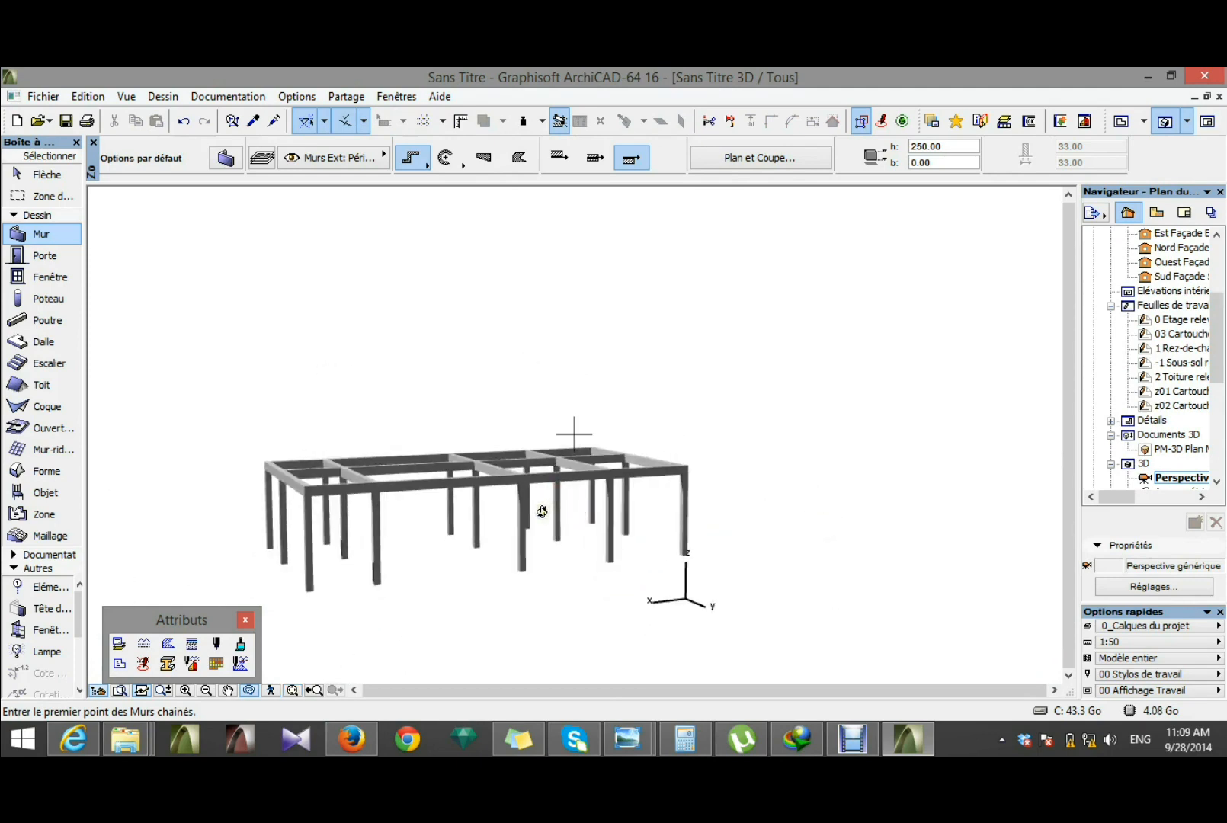
Step: Leave the 3D window and return to the floor plan of storey 2
right_click(822, 266)
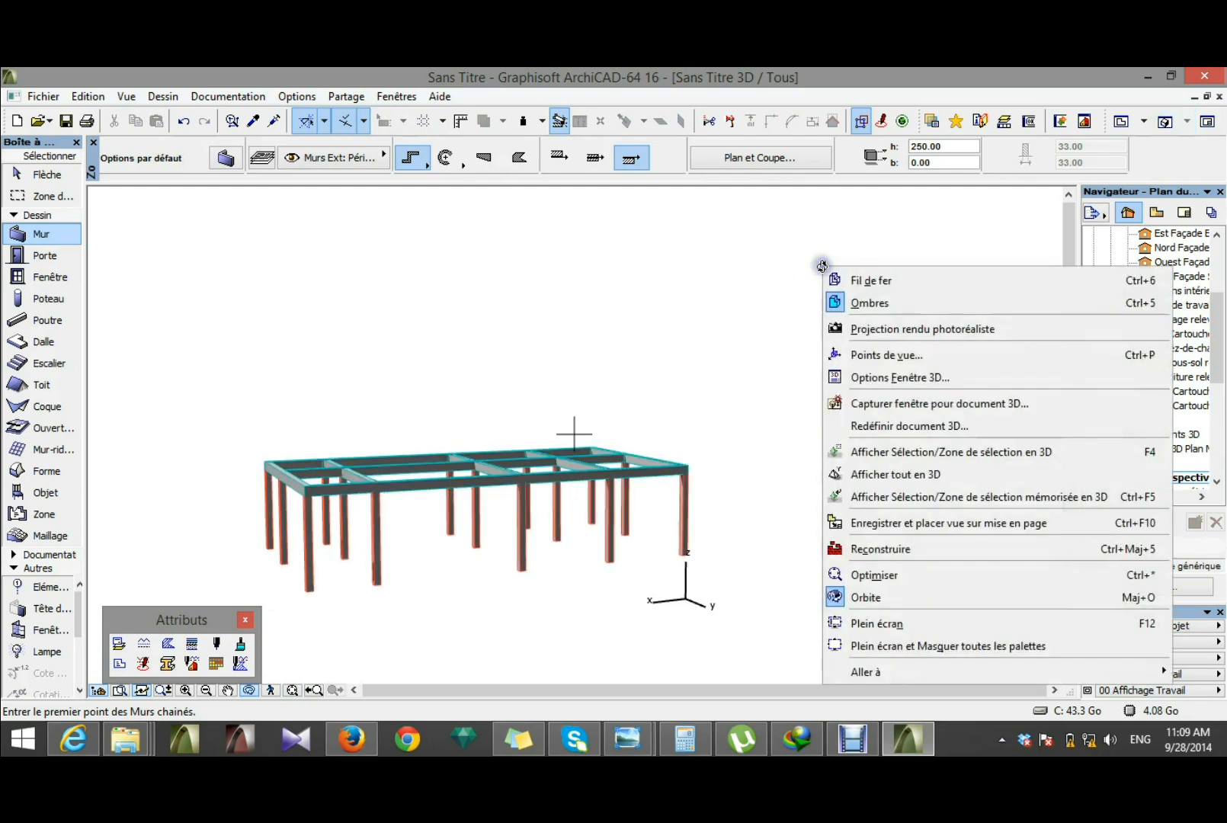
click(720, 276)
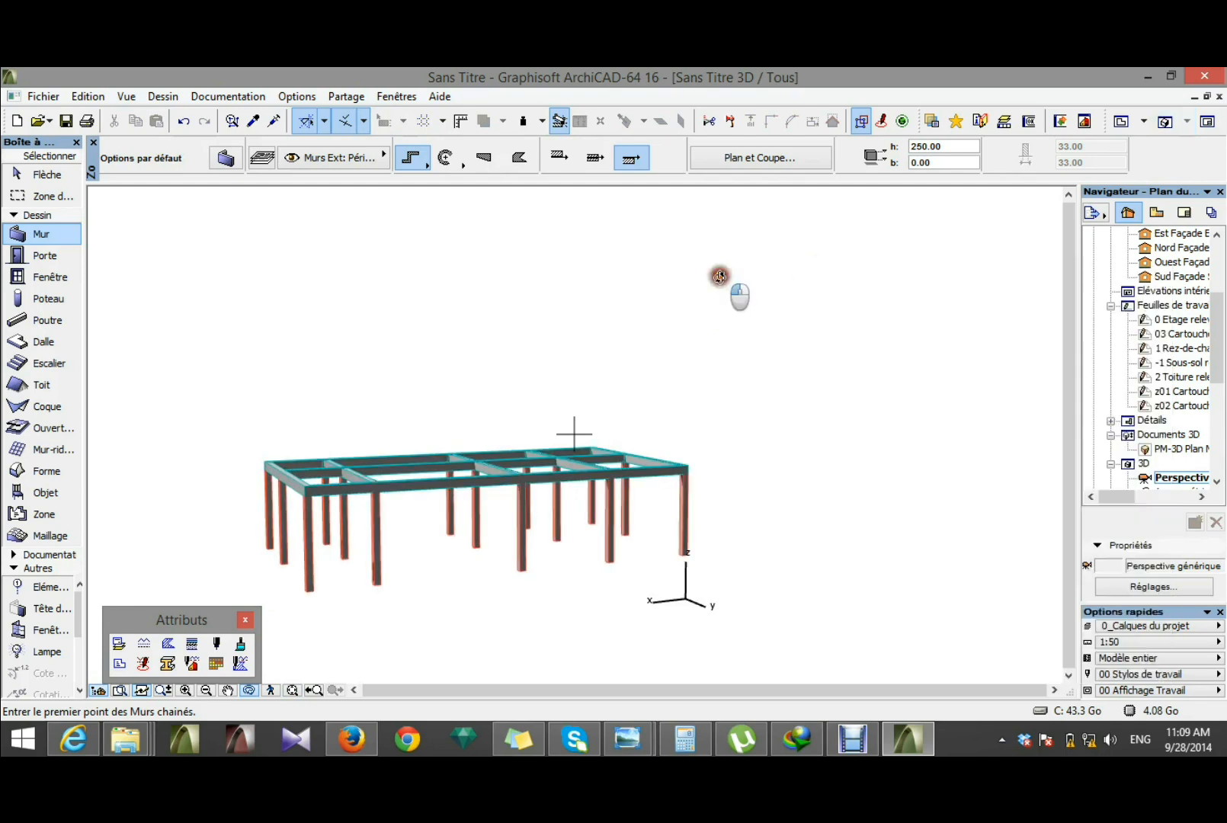
click(1210, 123)
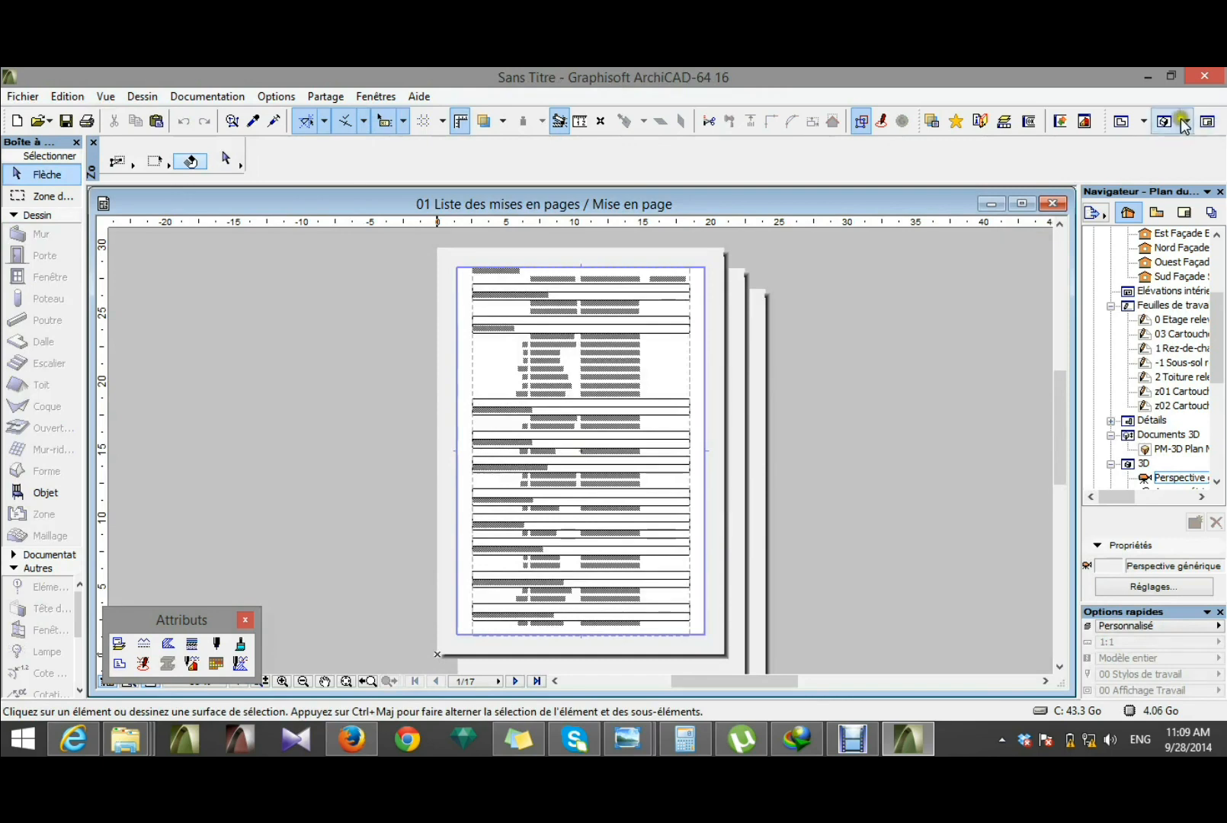
click(1187, 122)
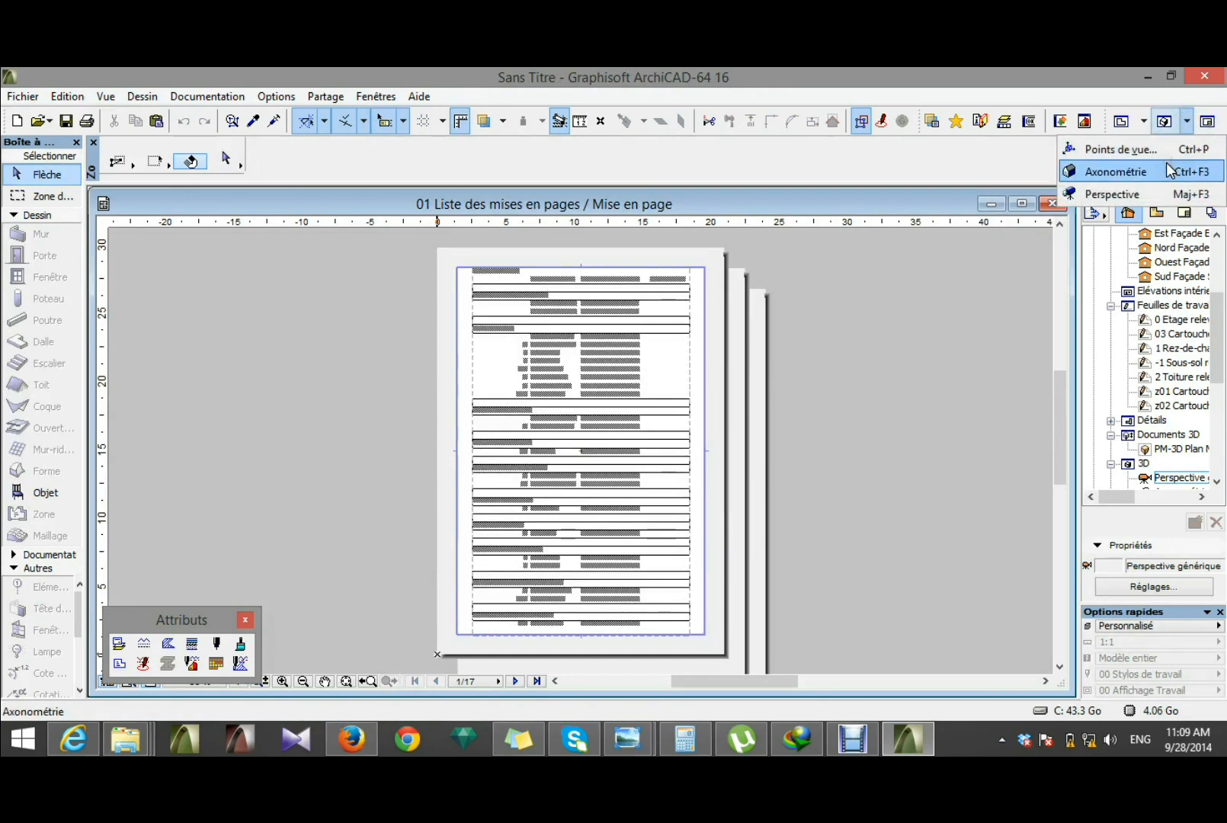
click(1124, 122)
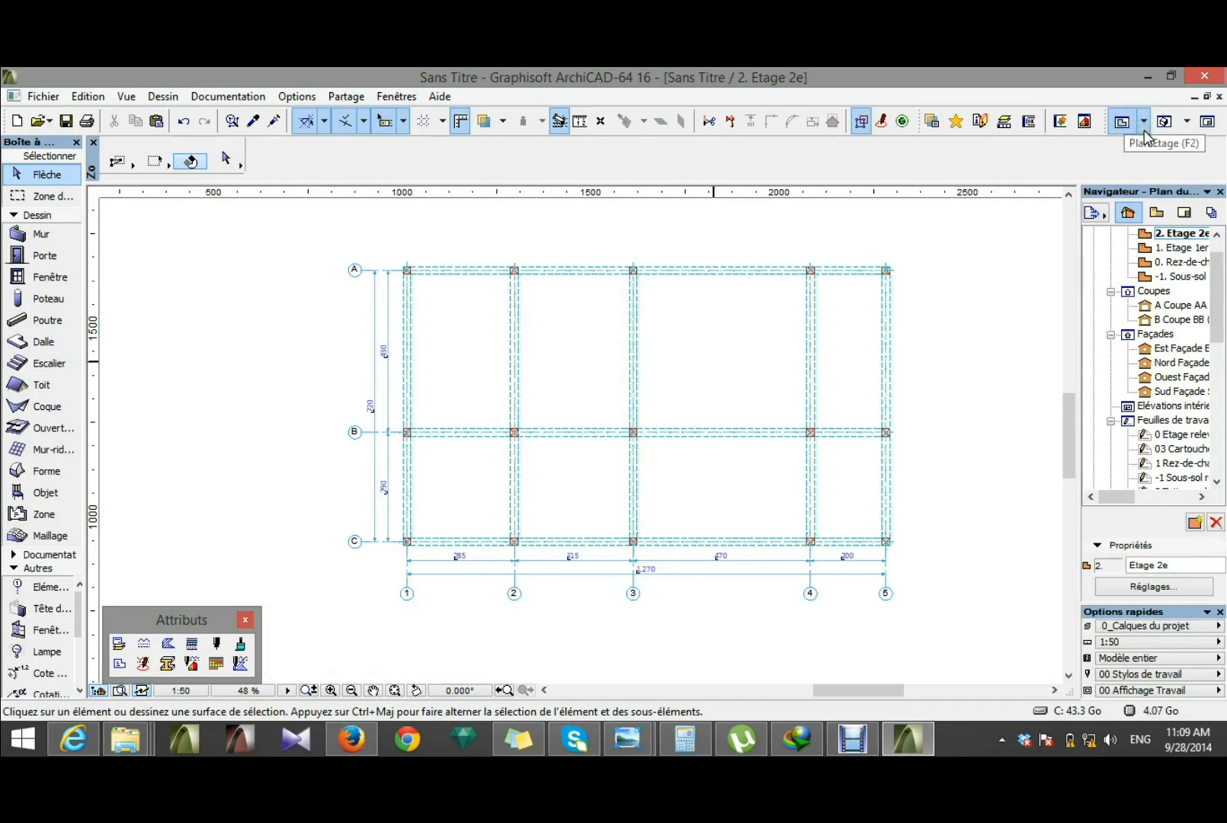
Step: Inspect the corner column at the intersection of grid lines C and 1, switching back to ArchiCAD from the browser
scroll(465, 352, down, 1)
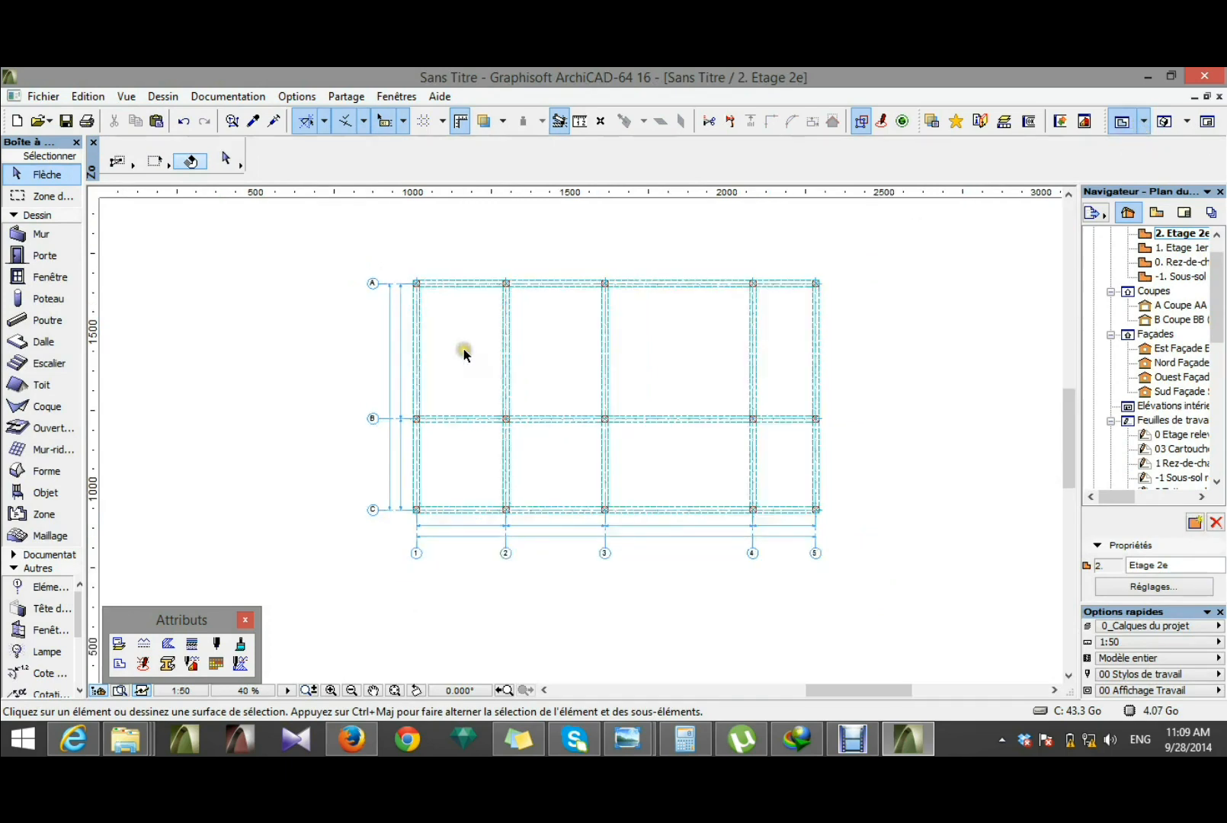
scroll(578, 466, up, 1)
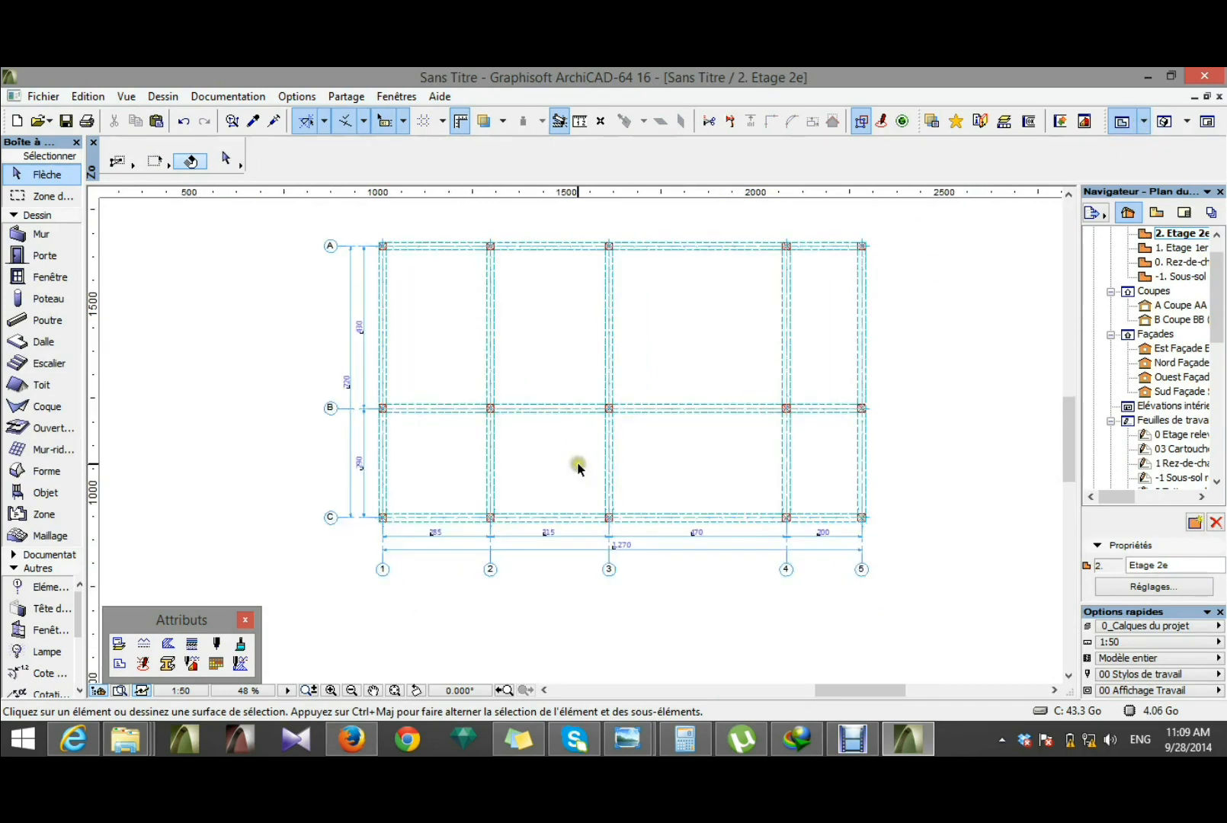
scroll(578, 467, up, 1)
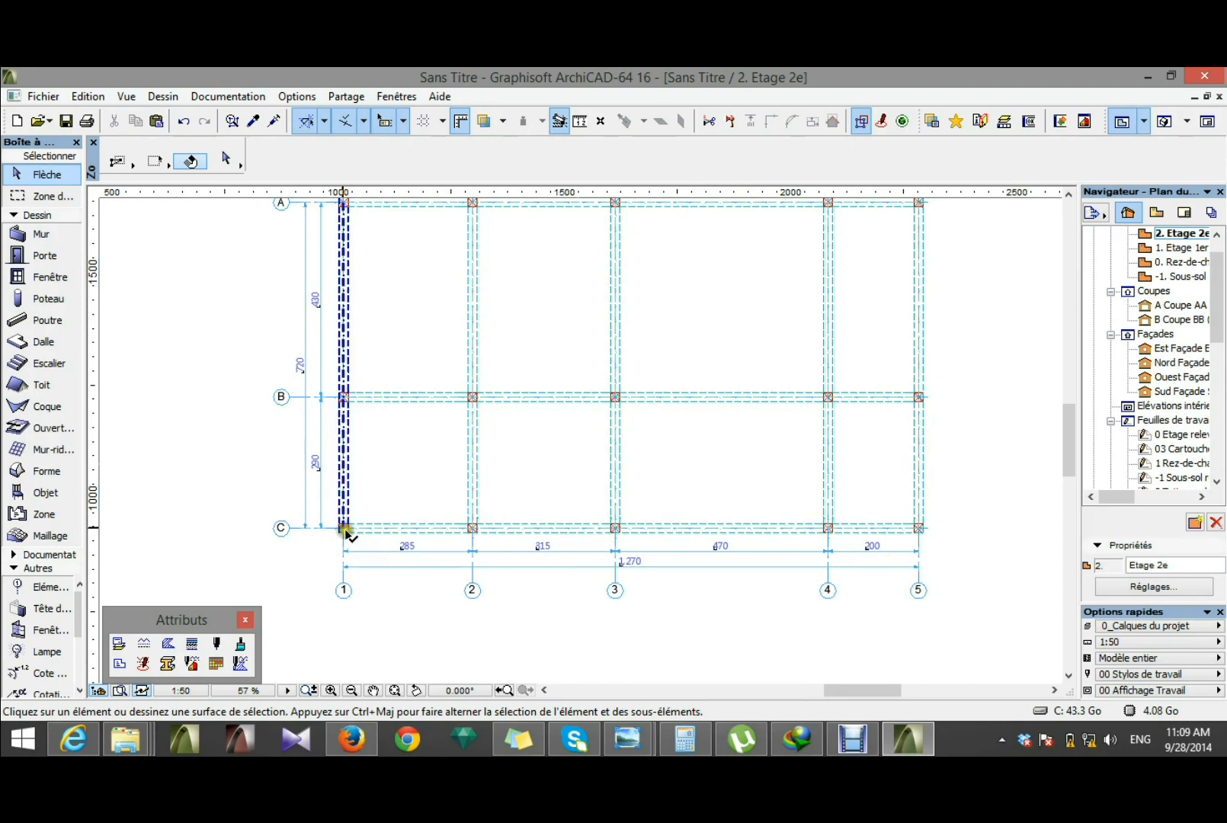
scroll(349, 533, up, 4)
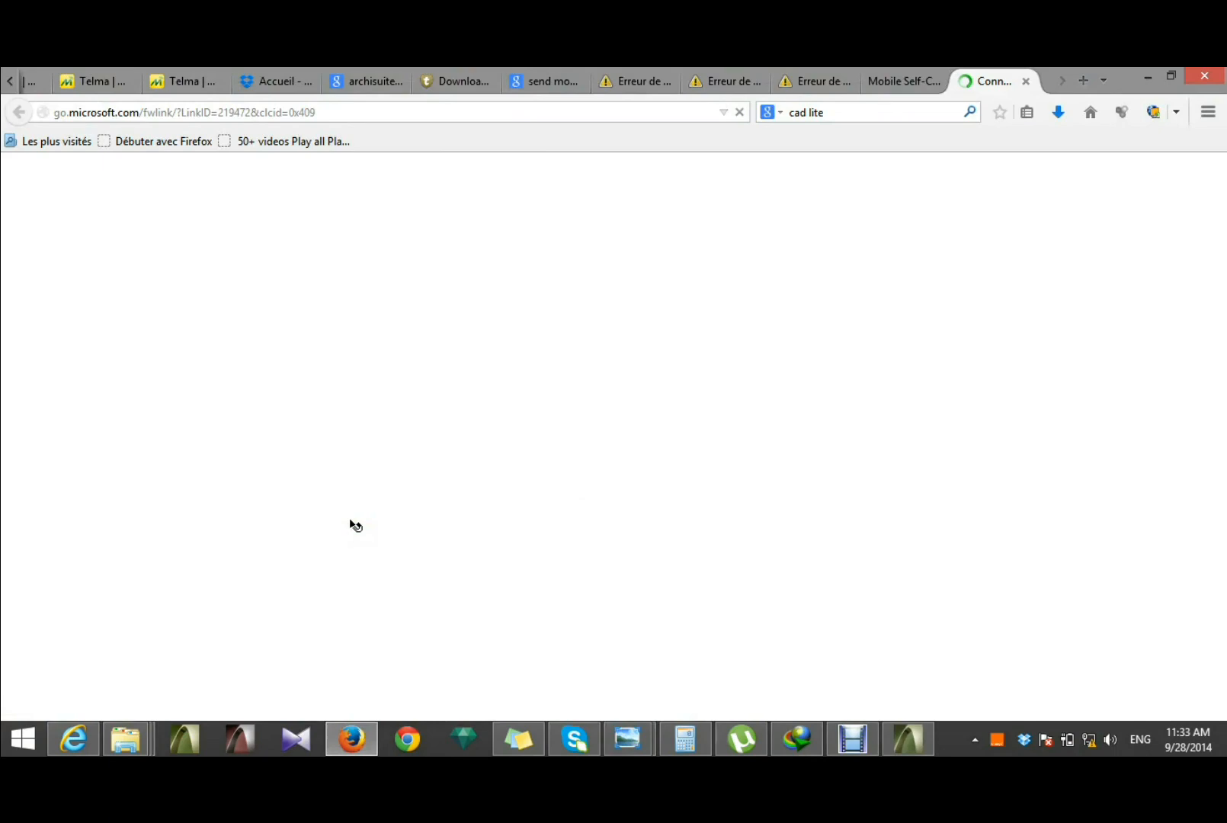
key(alt+Tab)
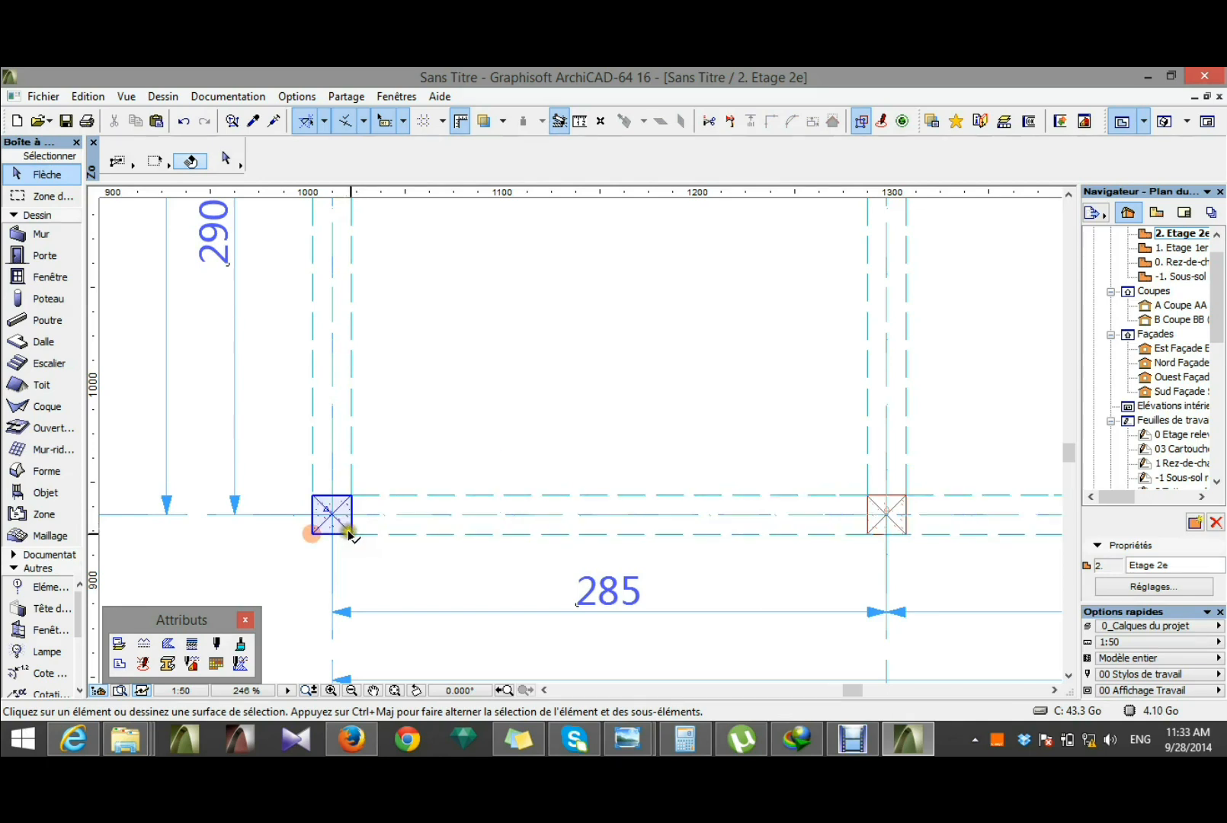
click(352, 533)
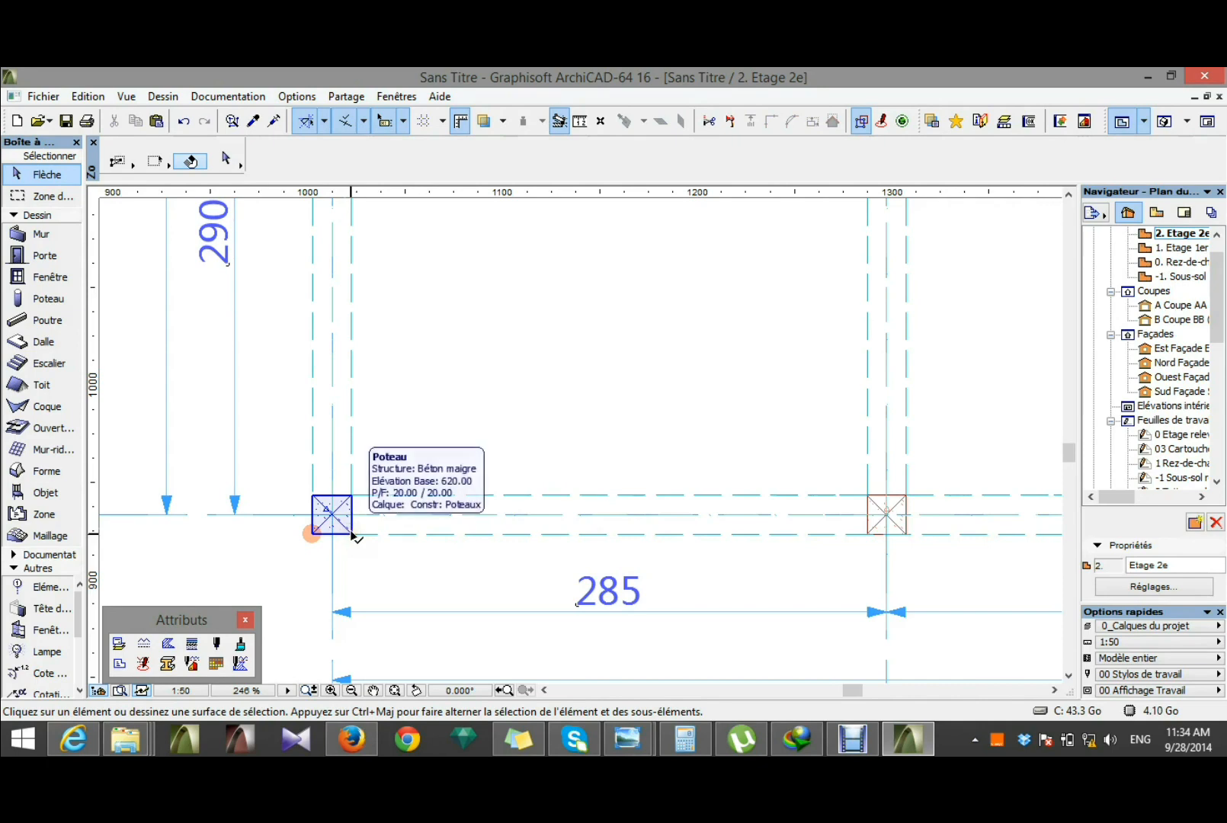
Step: Delete the columns where grid line C meets grid lines 1, 2 and 5
click(352, 534)
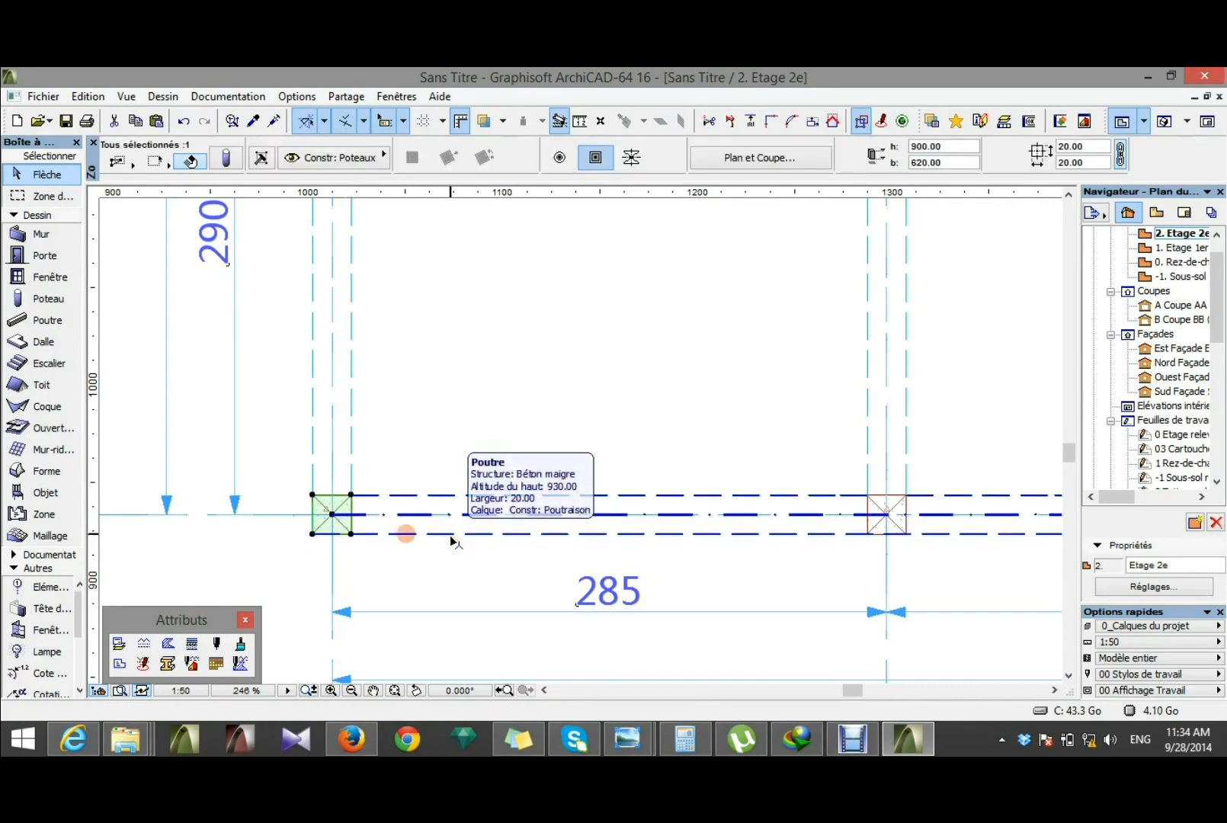
key(Delete)
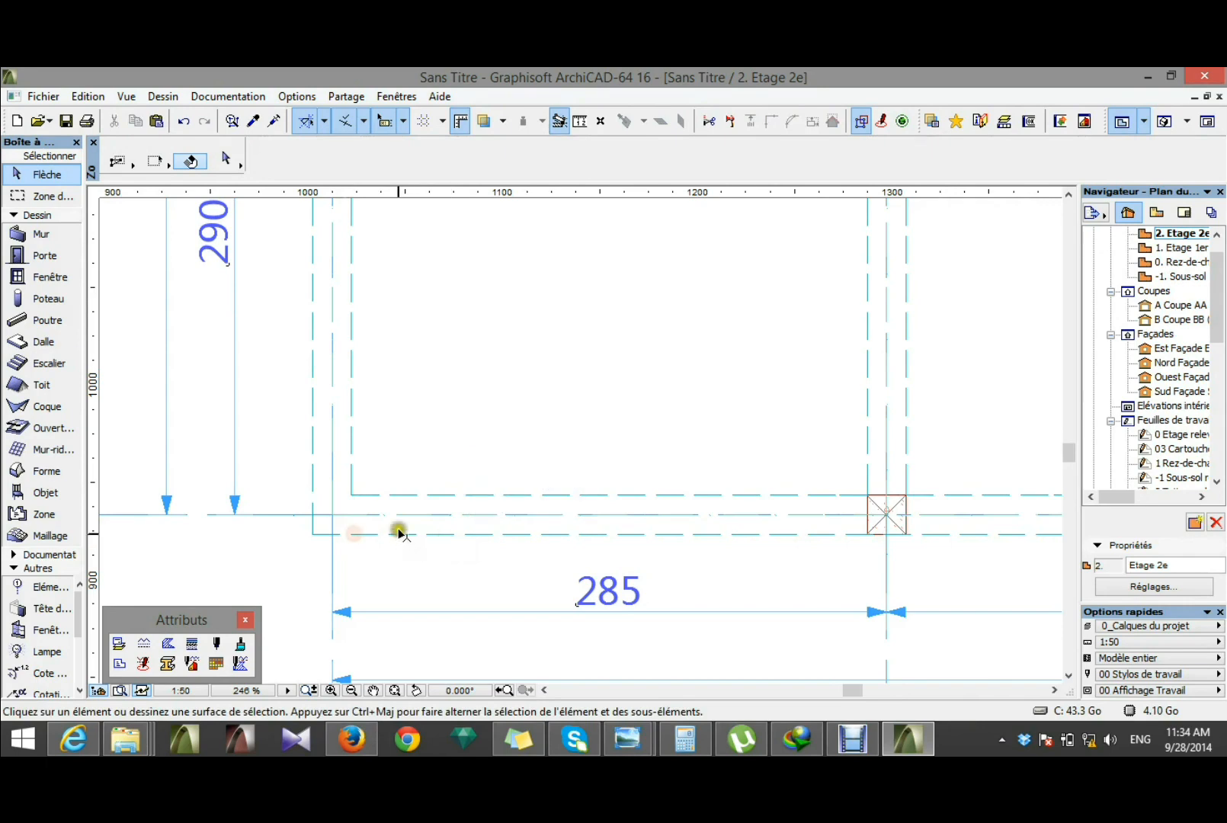
scroll(373, 530, down, 5)
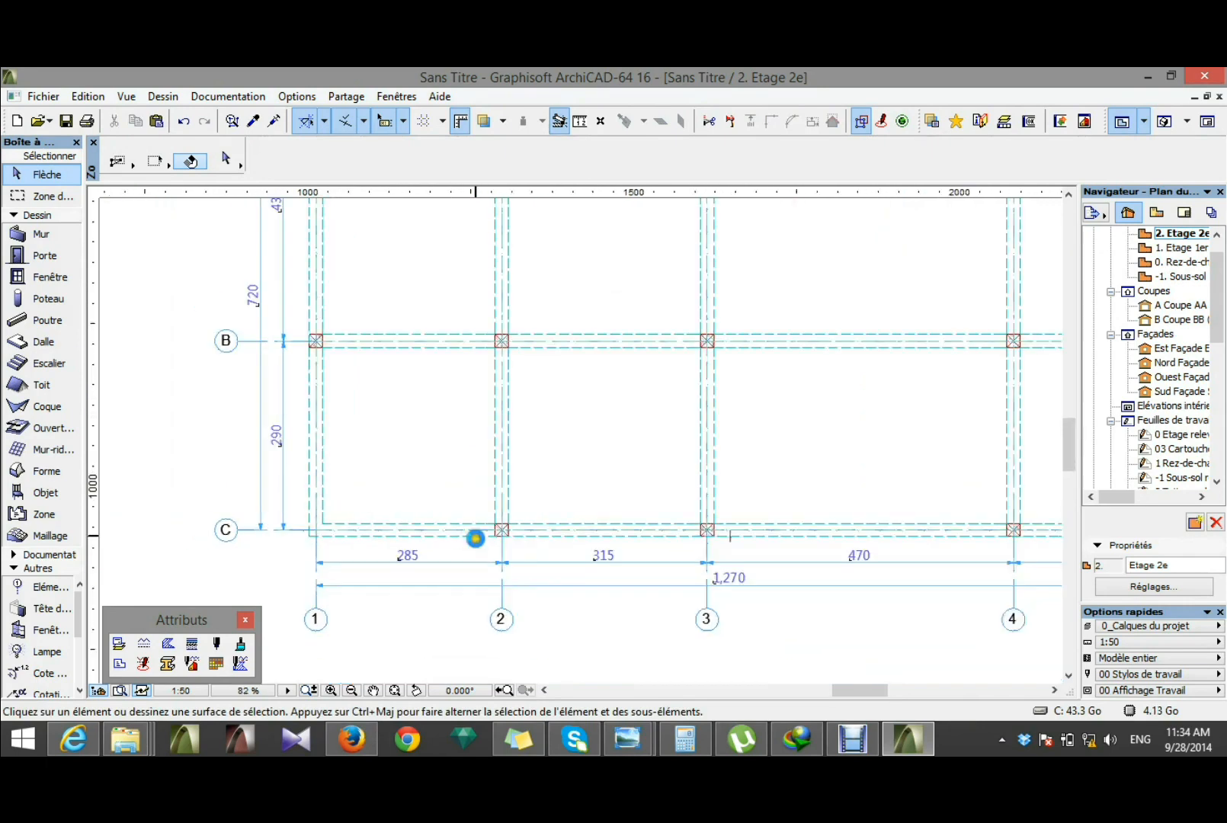
scroll(509, 536, up, 5)
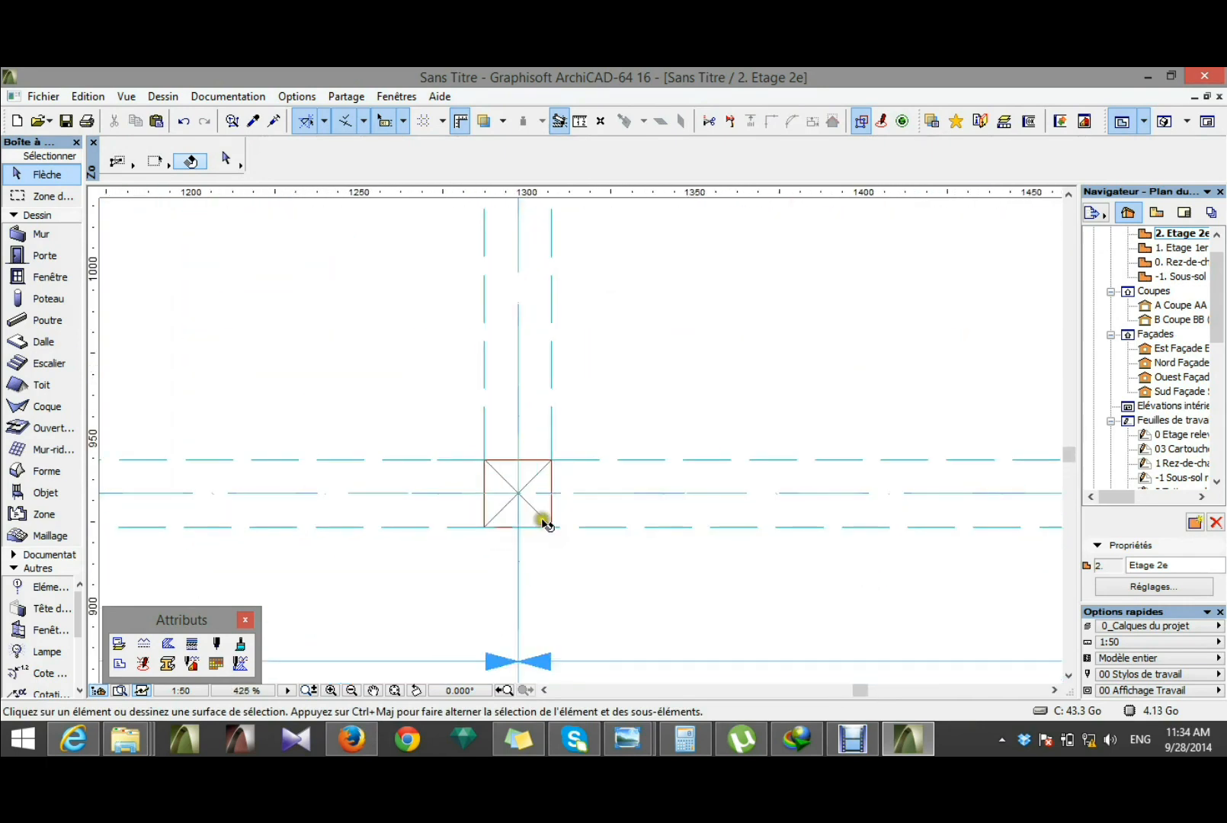
click(546, 524)
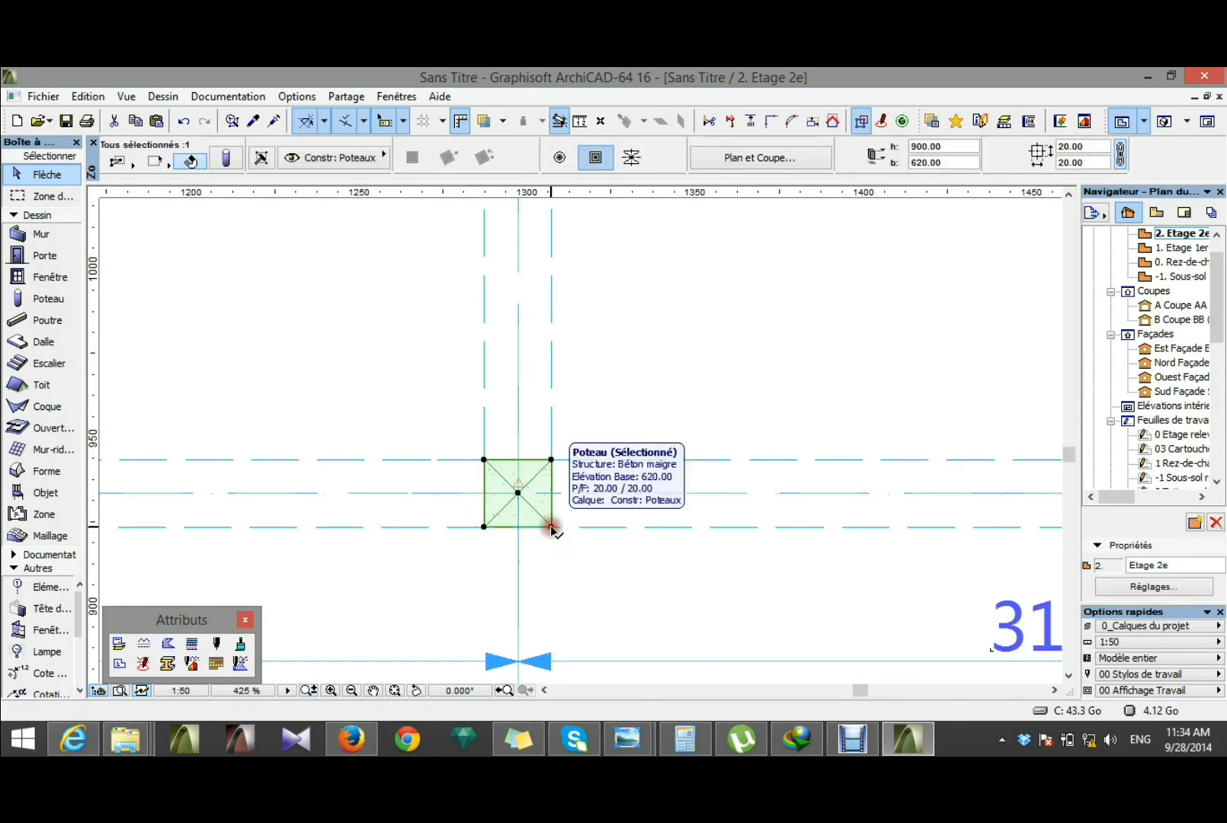
key(Delete)
scroll(466, 528, down, 6)
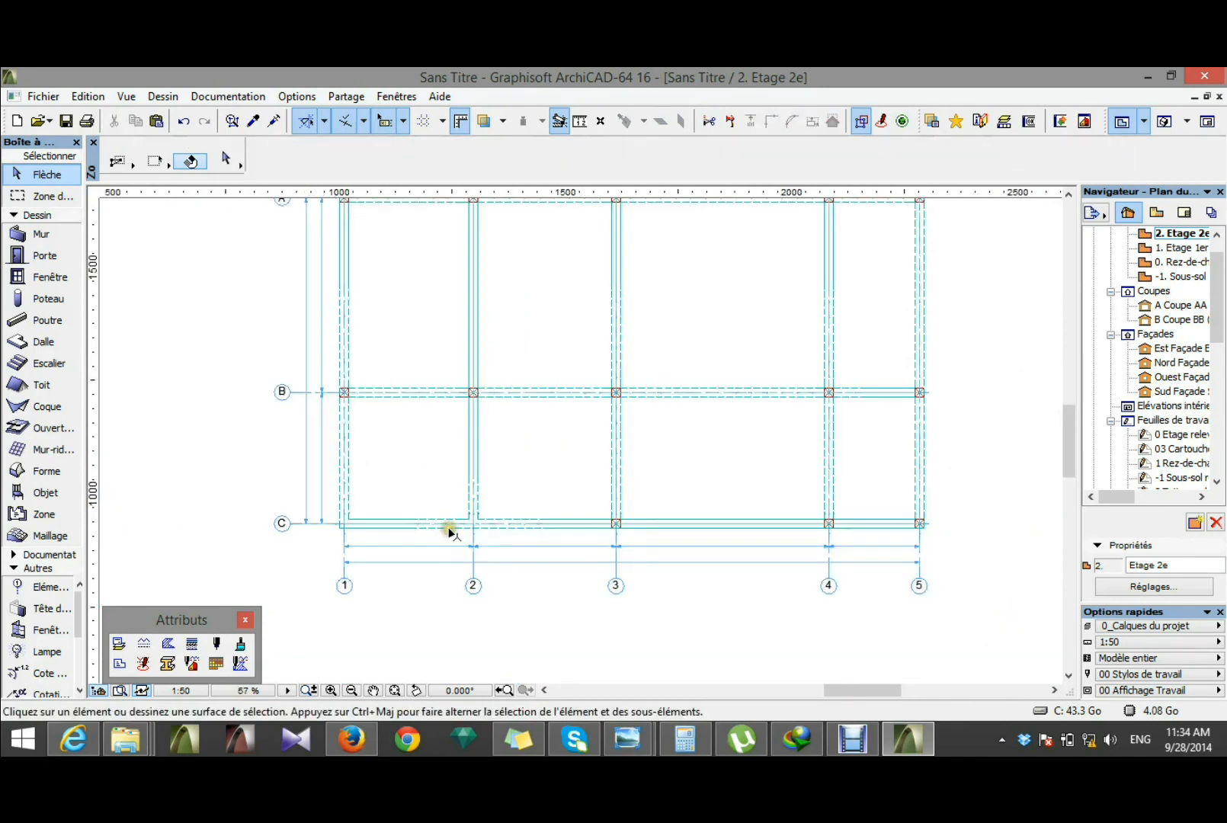
scroll(925, 540, up, 3)
click(923, 522)
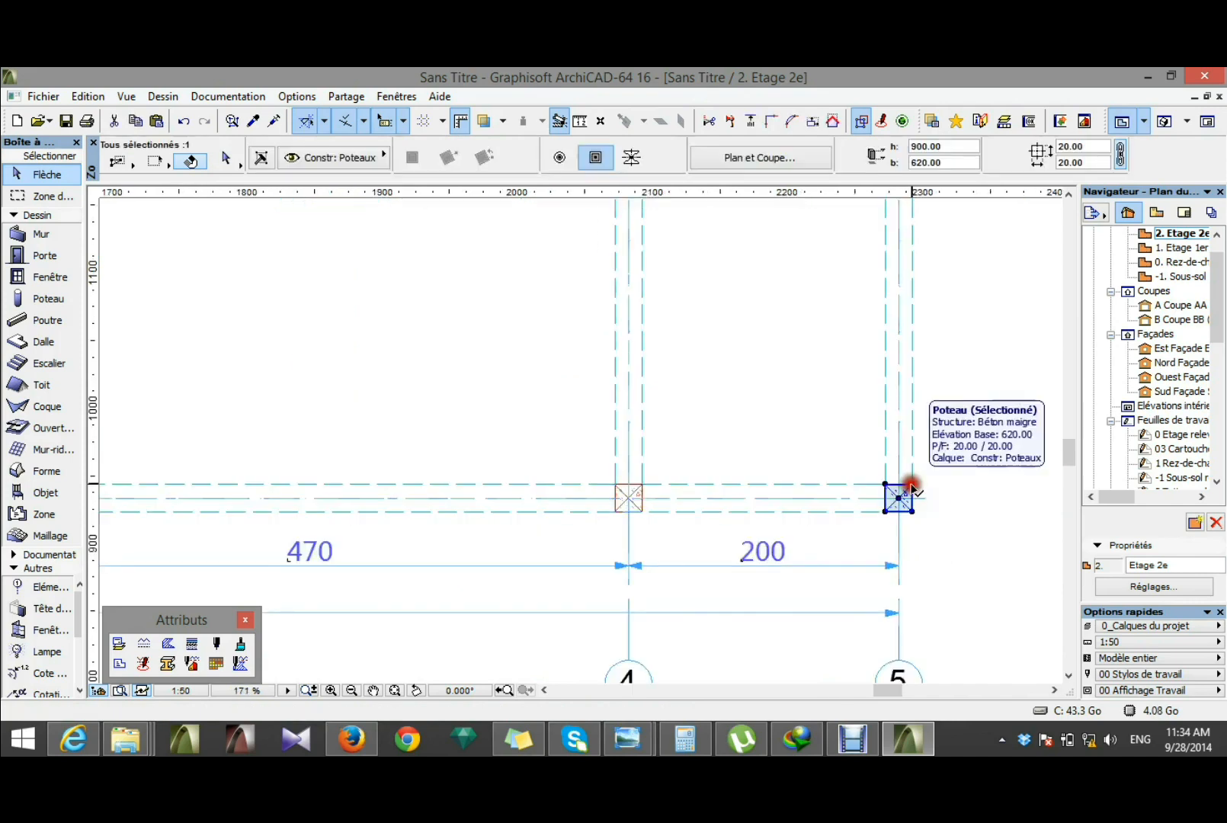
key(Delete)
scroll(904, 509, down, 3)
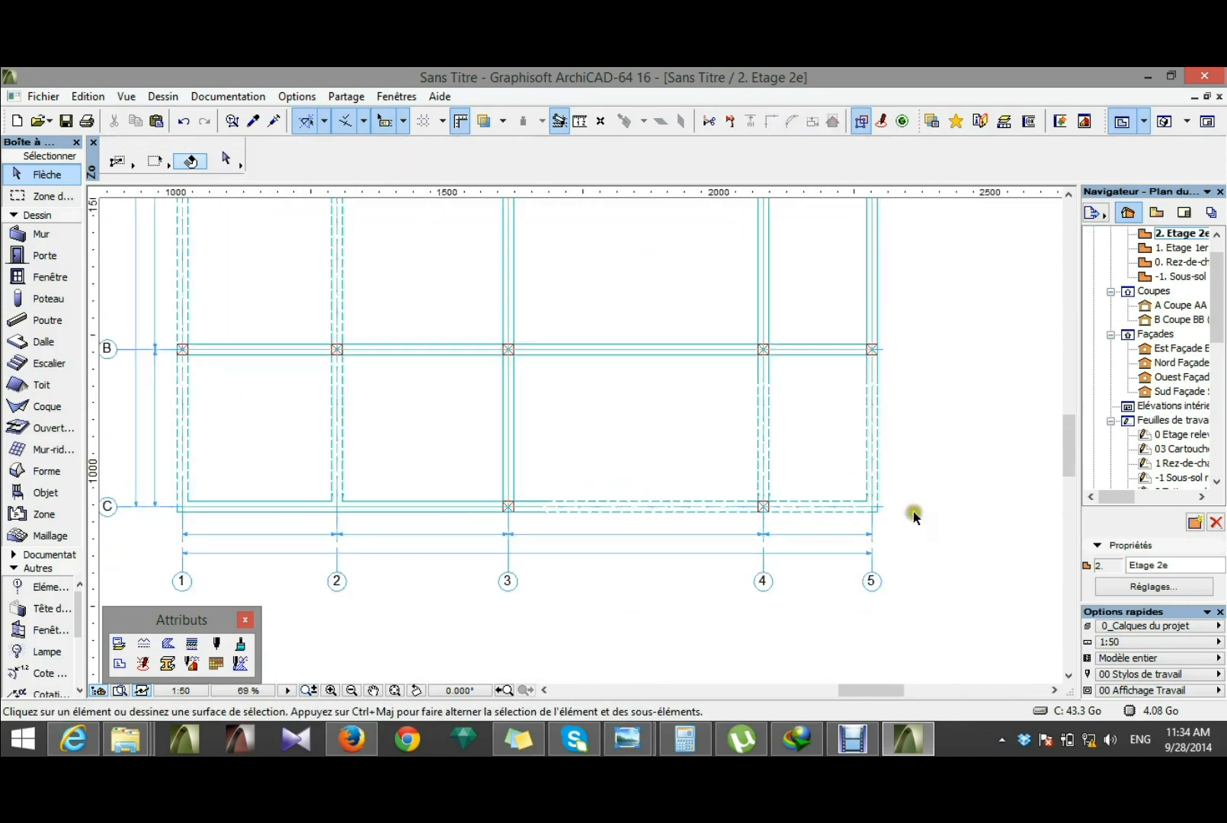
Step: Shorten the beam on grid line 1 so that it ends at the column on grid line B
scroll(919, 512, down, 1)
scroll(406, 481, up, 1)
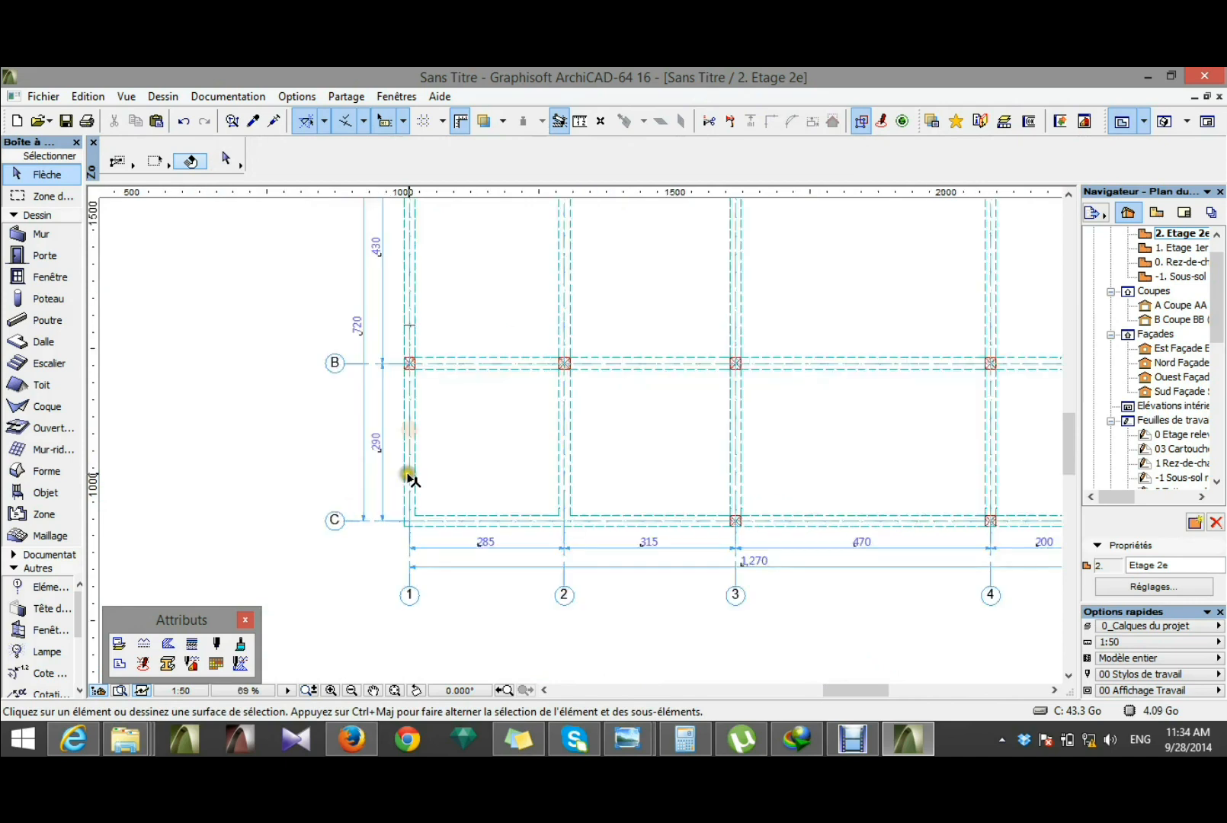
click(411, 479)
scroll(391, 477, up, 2)
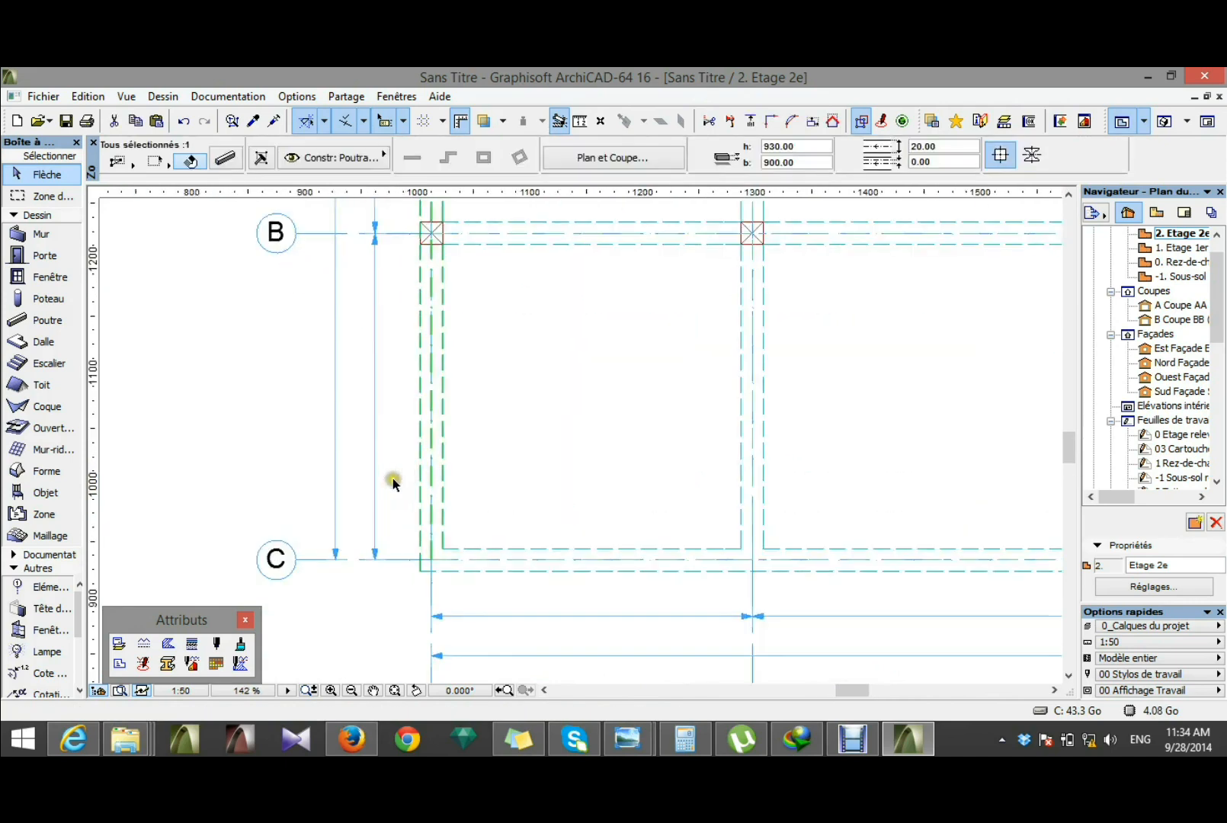
click(431, 507)
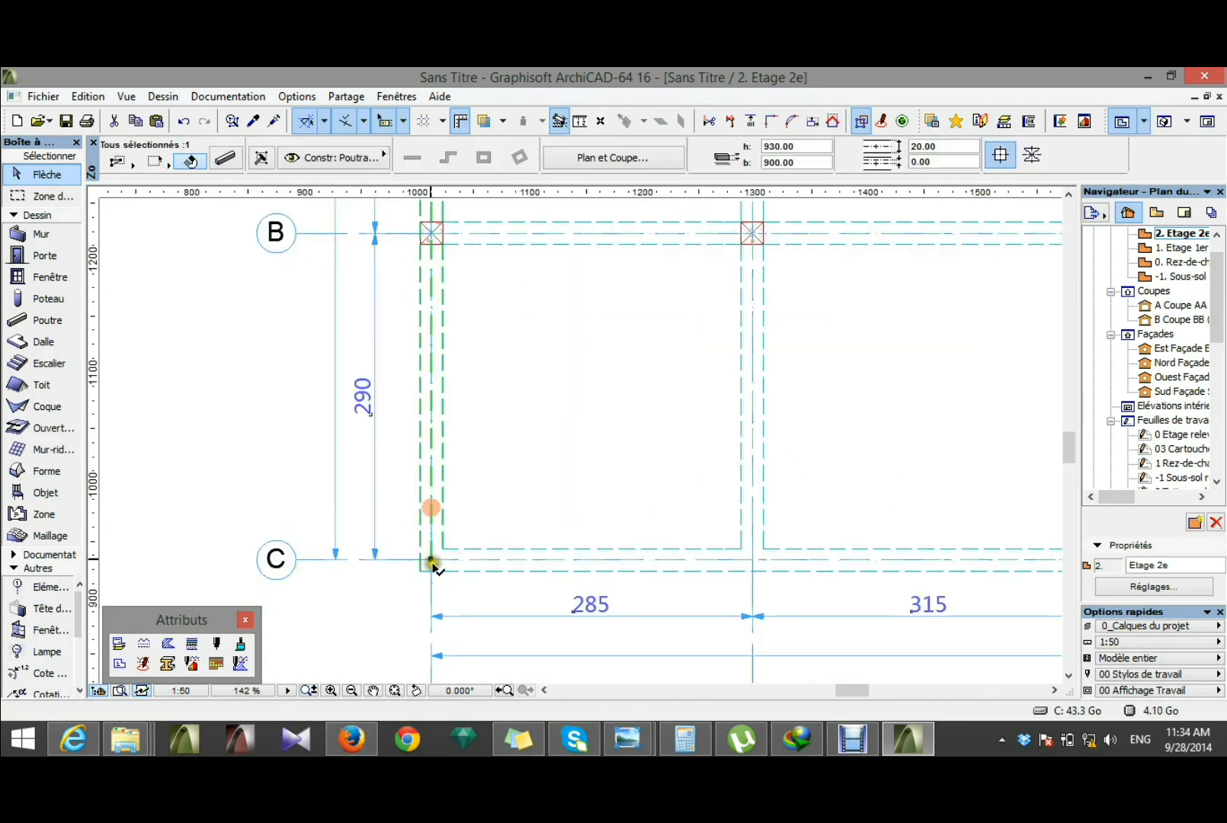
click(431, 560)
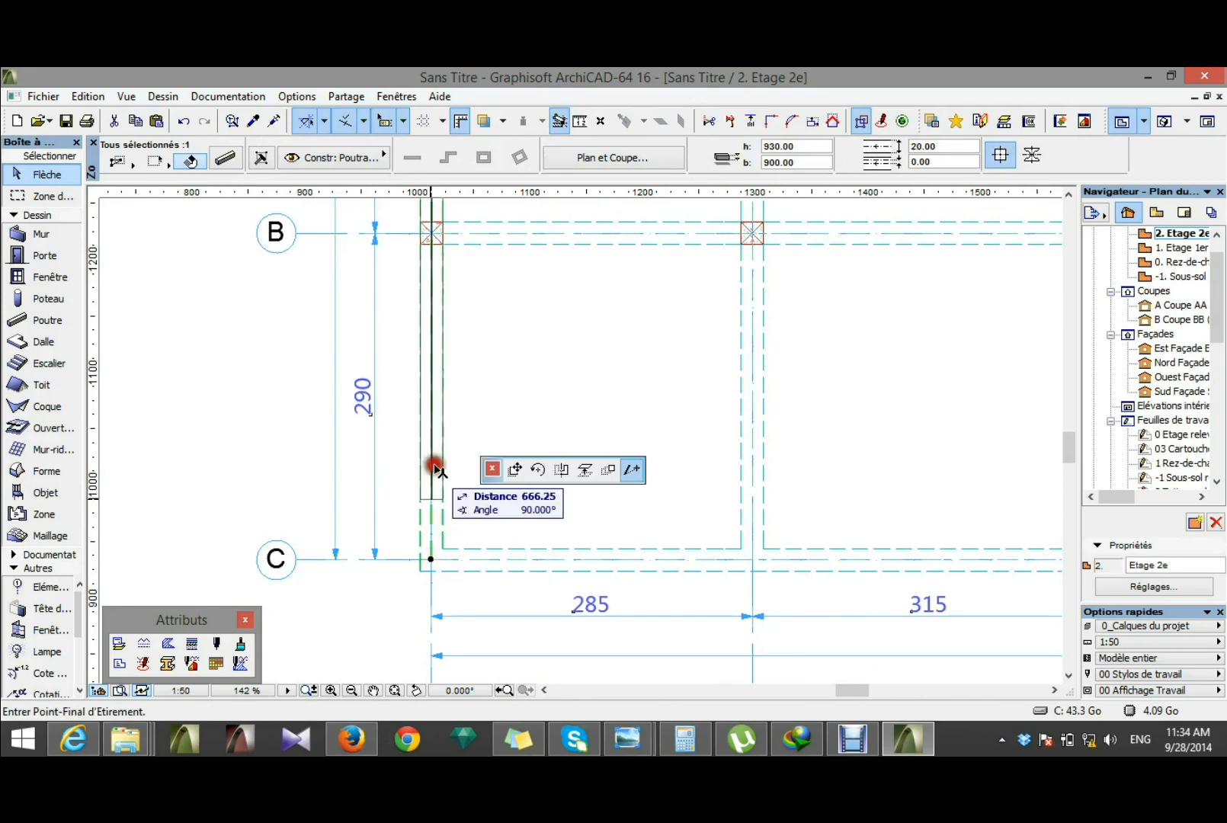
click(432, 237)
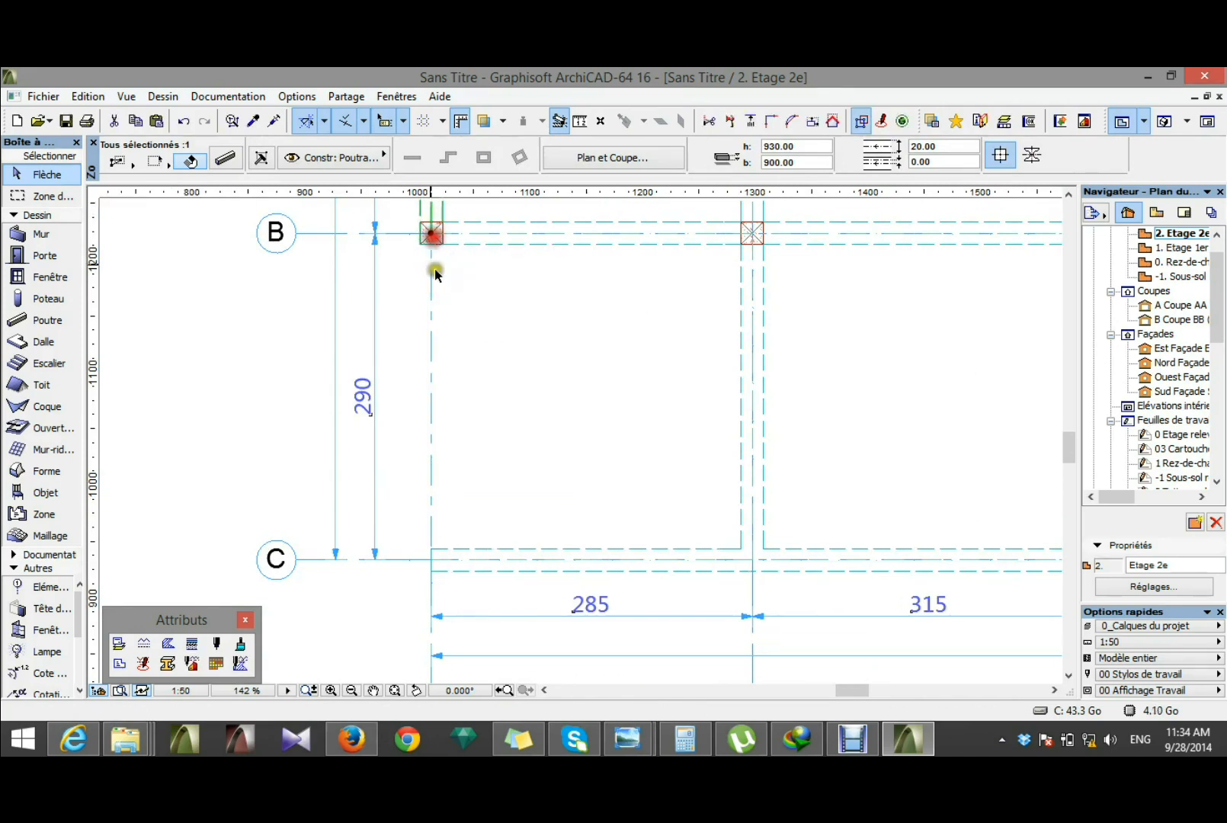
Step: Shorten the beam on grid line C from the grid line 1 side so that it starts at the column on line 3
shift+click(465, 559)
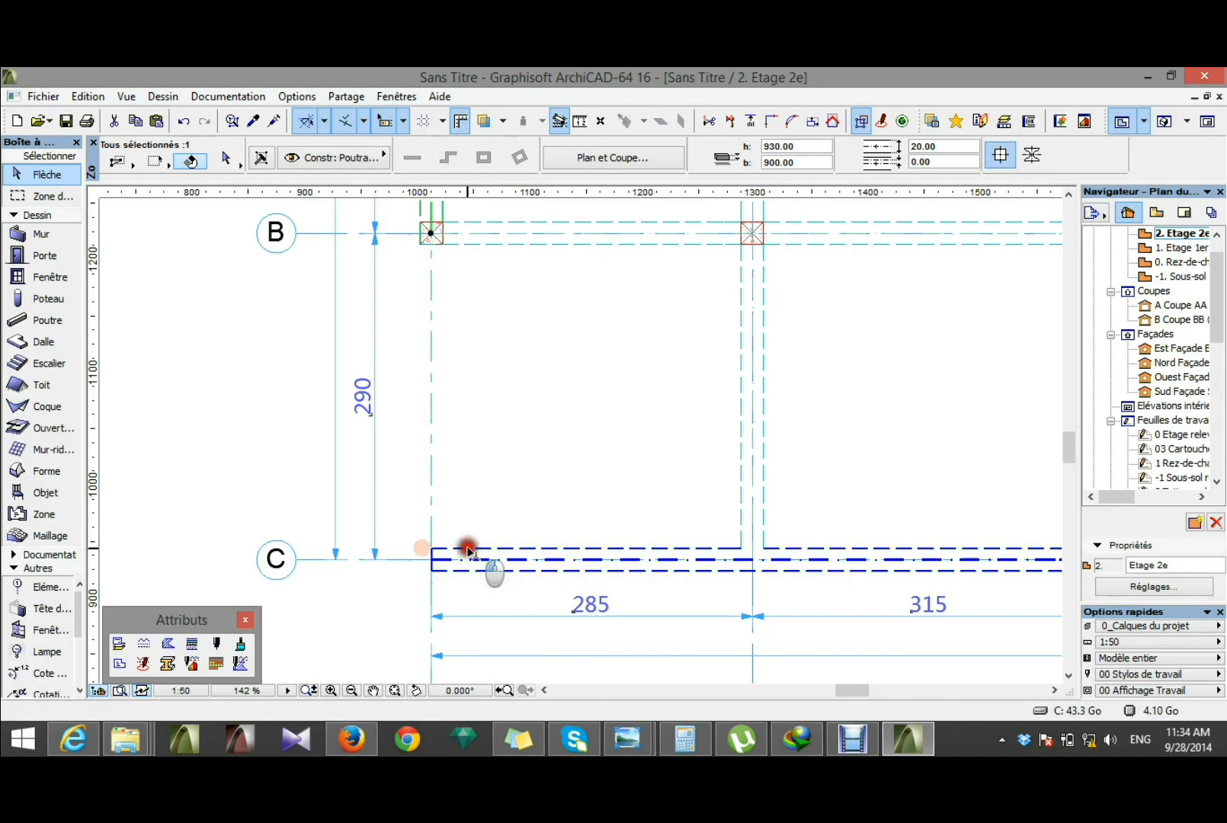
click(431, 560)
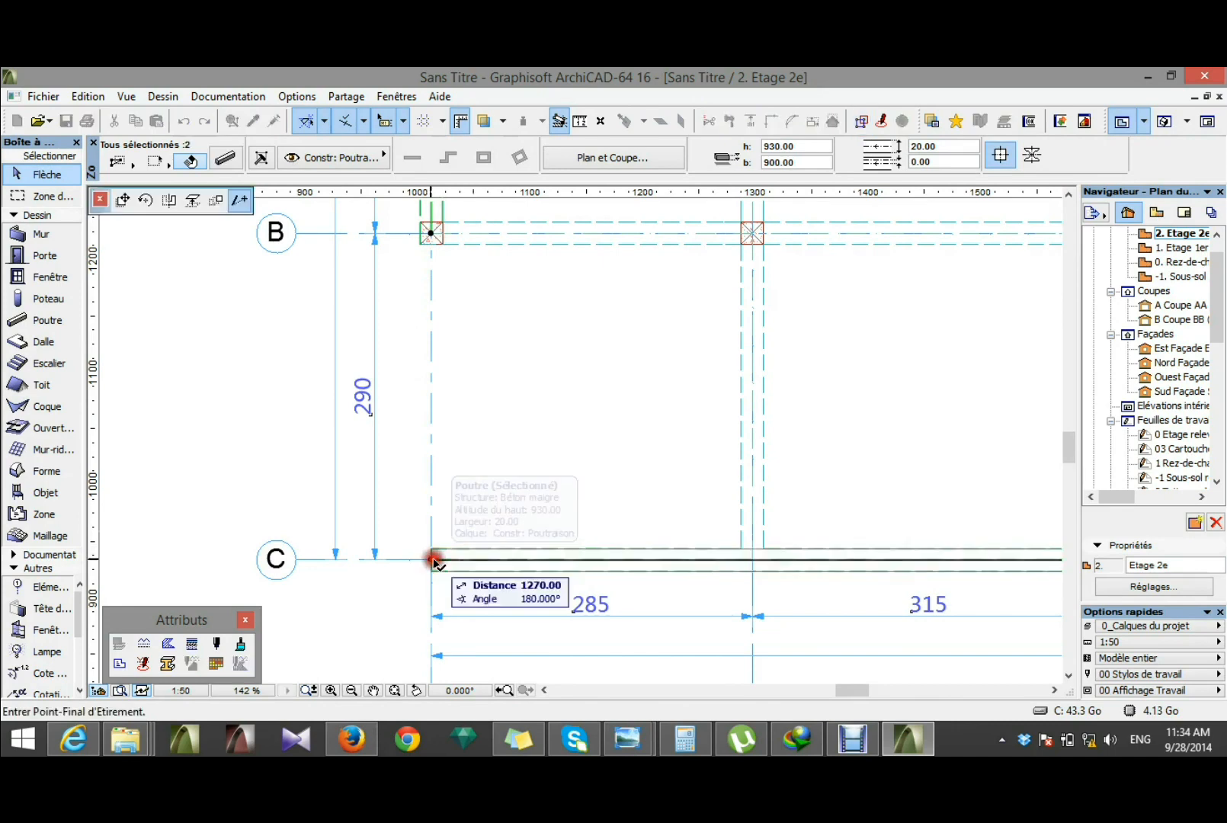
scroll(686, 563, down, 3)
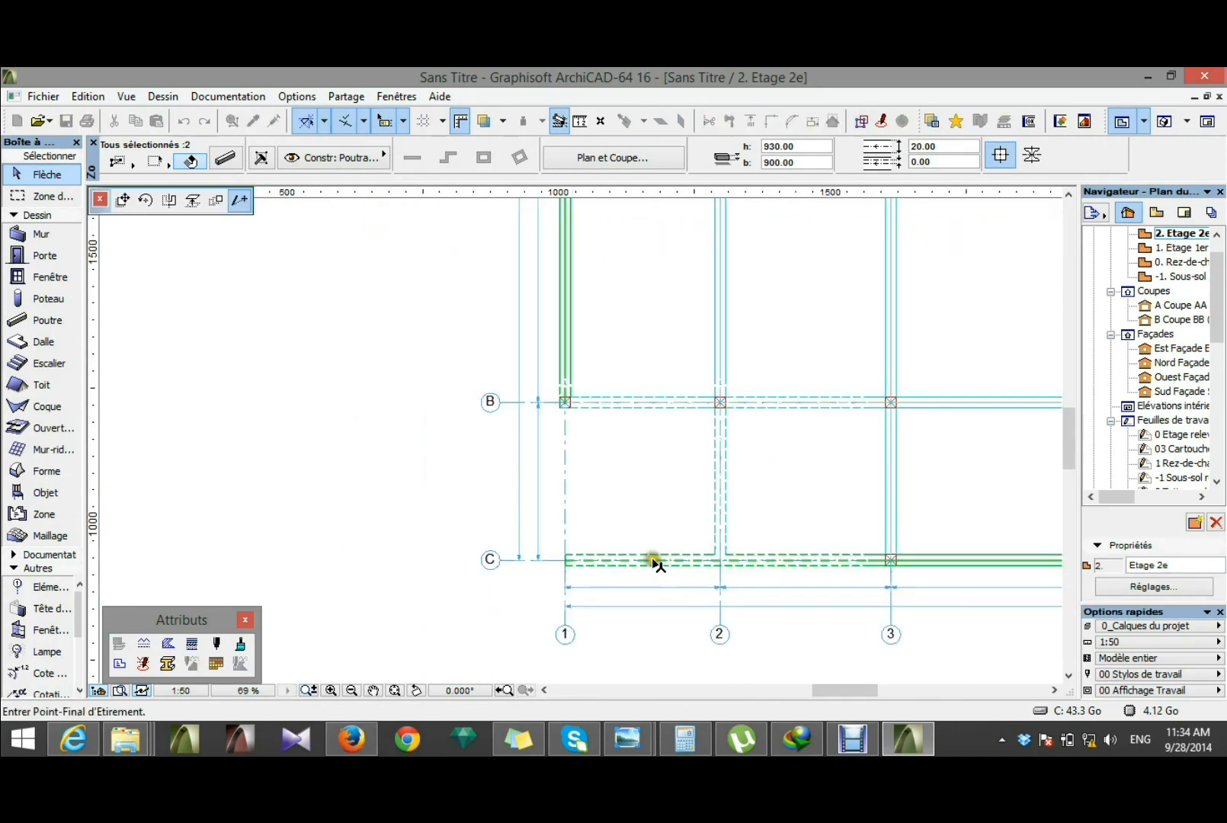
scroll(891, 561, up, 2)
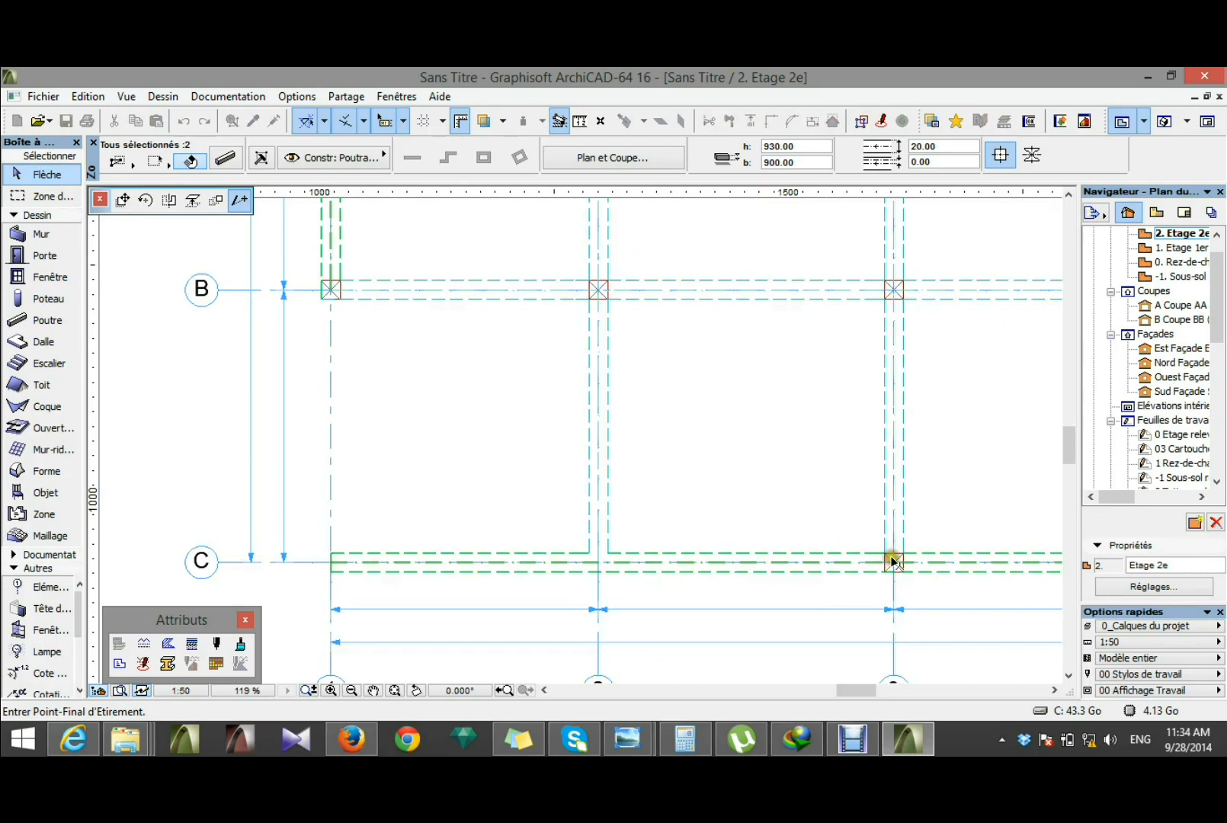
click(893, 562)
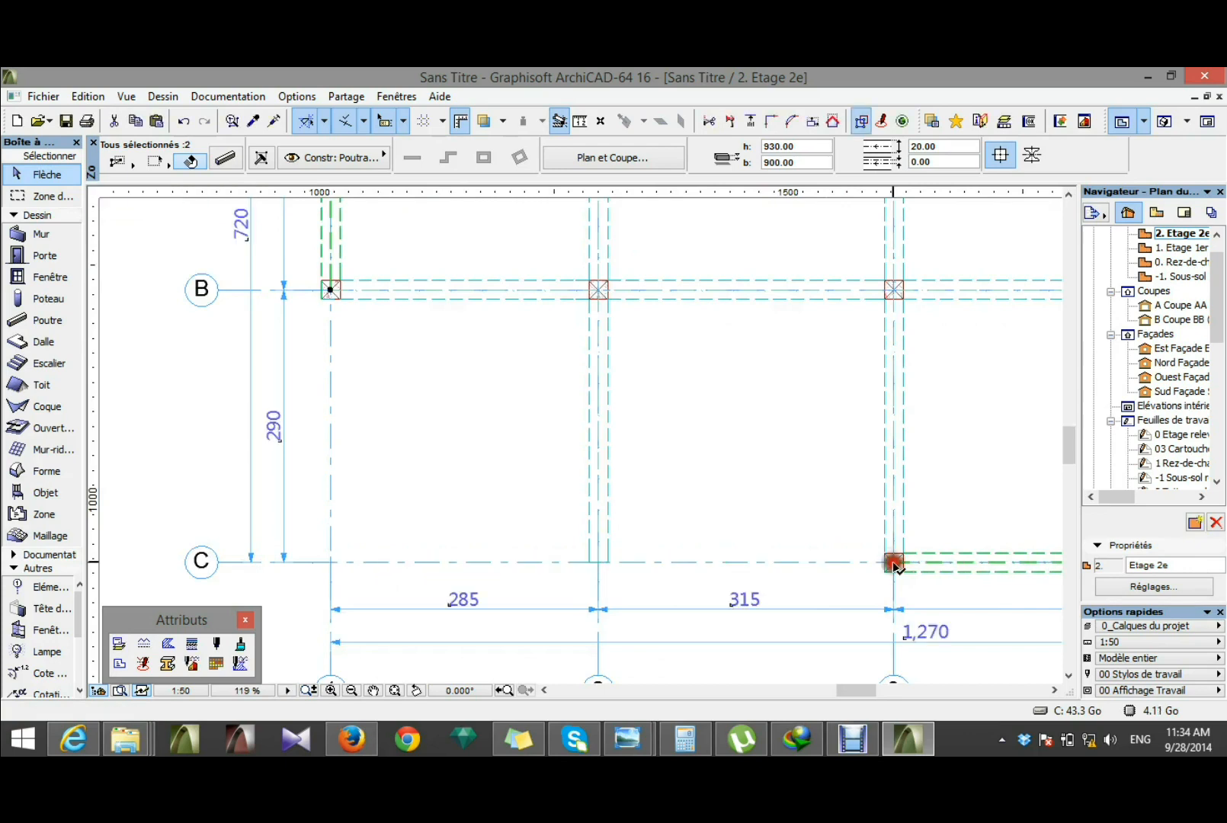
Step: Shorten the beam on grid line 2 so that it ends at the column on grid line B
click(600, 547)
click(599, 561)
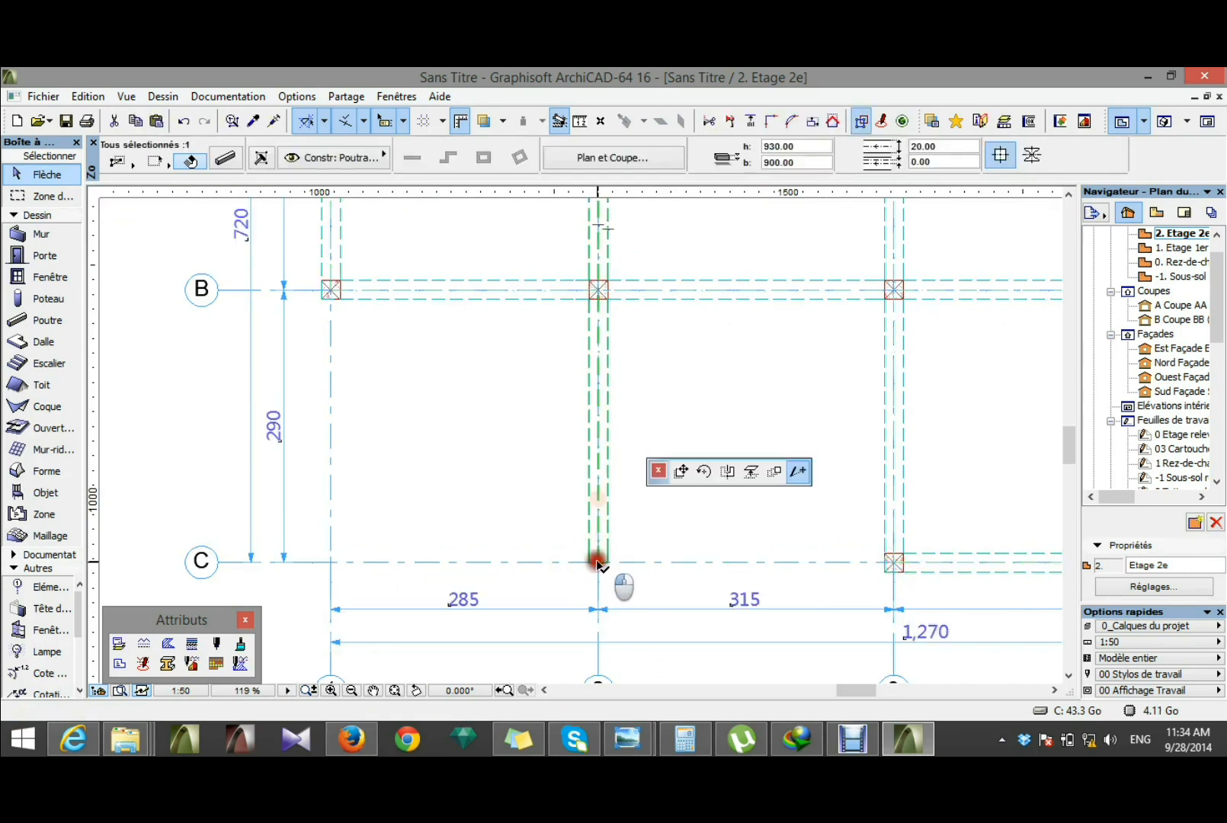
click(597, 291)
Step: Shorten the beam on grid line 5 so that it ends at the column on grid line B
scroll(542, 446, down, 5)
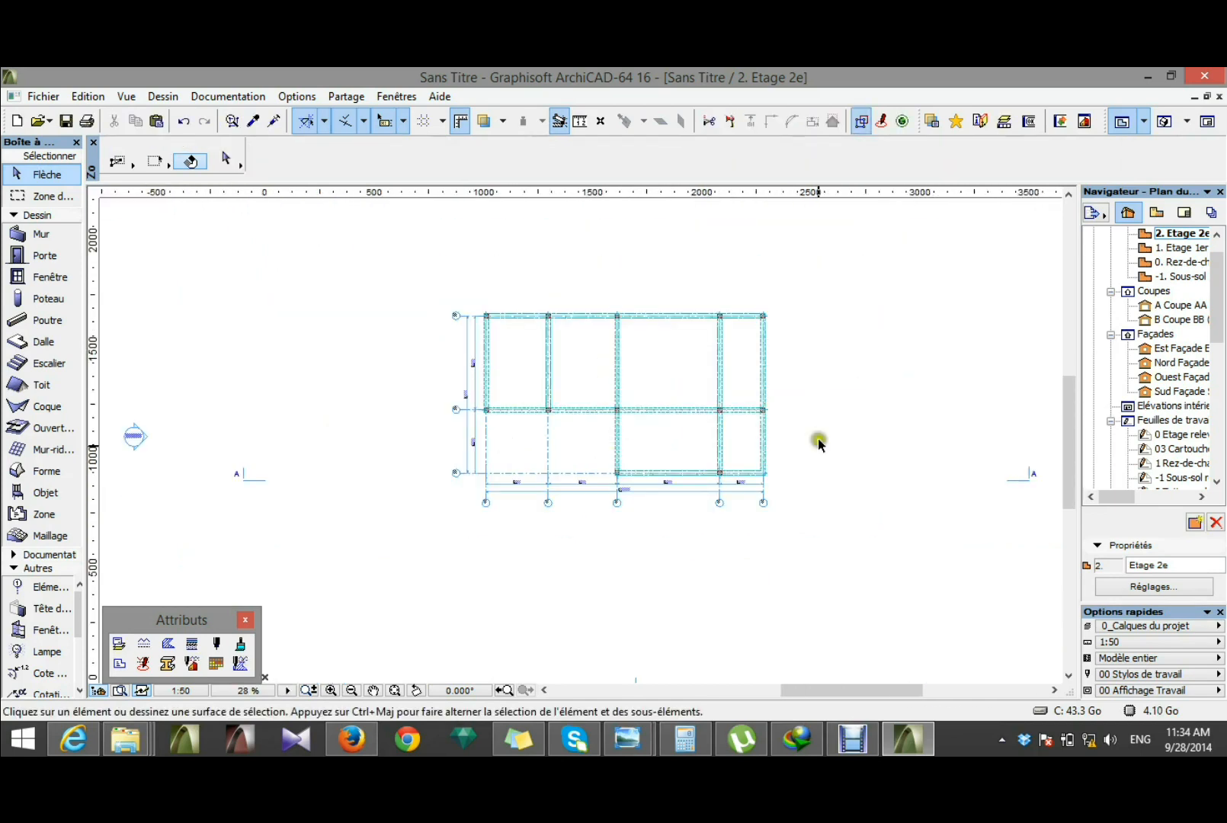
scroll(818, 440, up, 5)
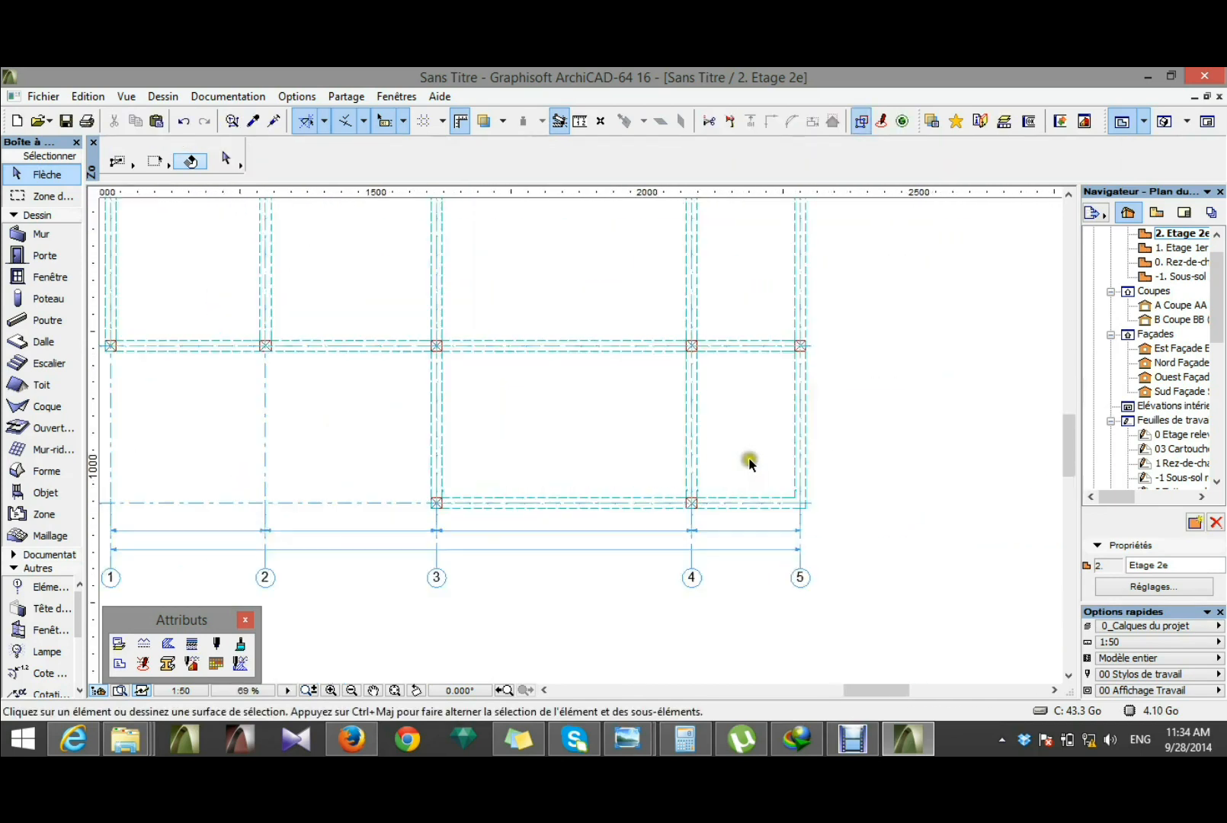
click(810, 457)
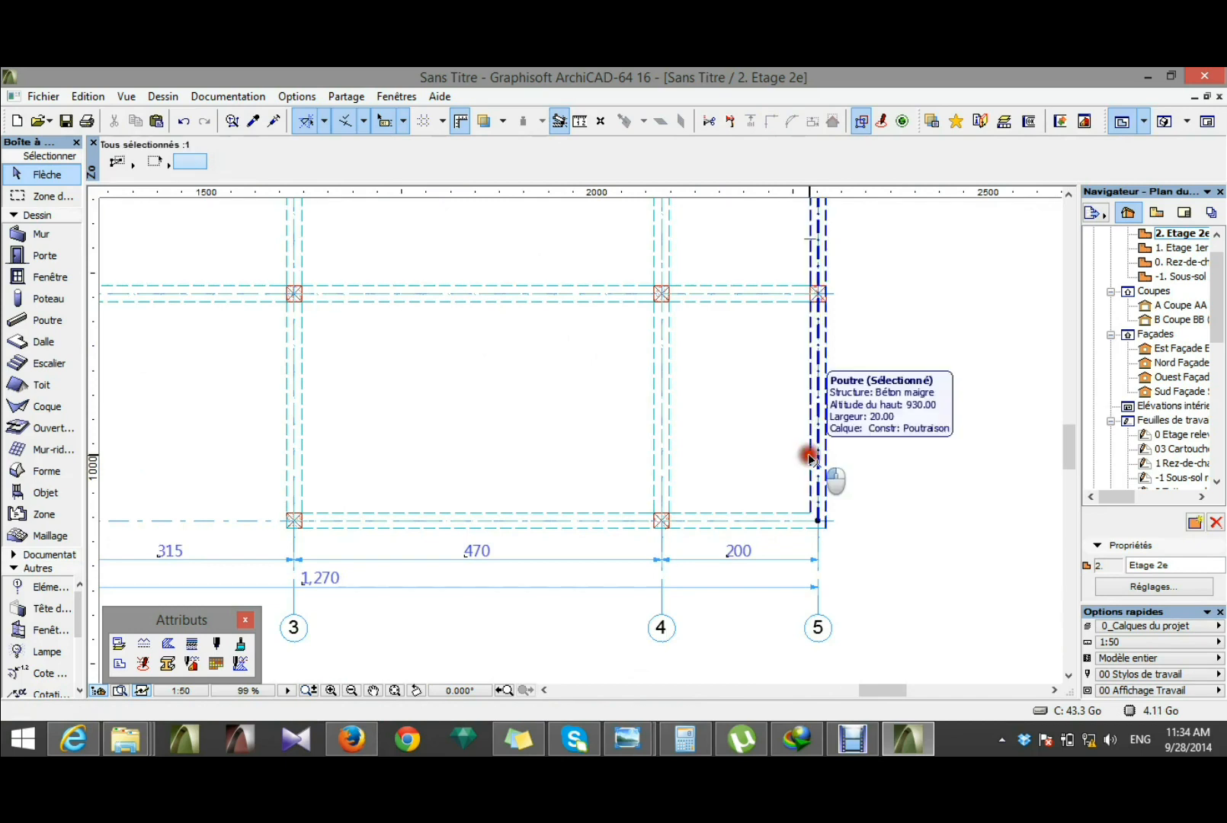
drag(818, 522, 818, 294)
click(818, 294)
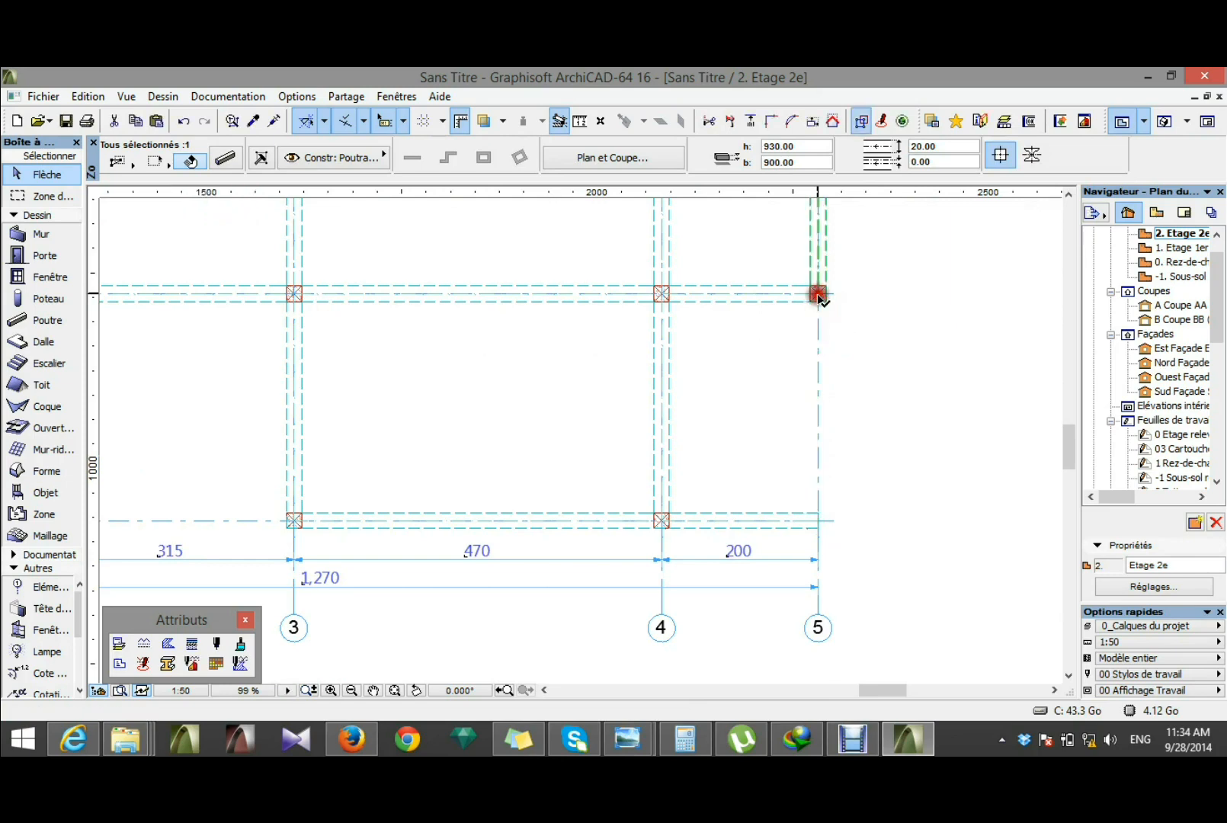
Step: Shorten the beam on grid line C from the grid line 5 side so that it ends at the column on line 4
click(793, 536)
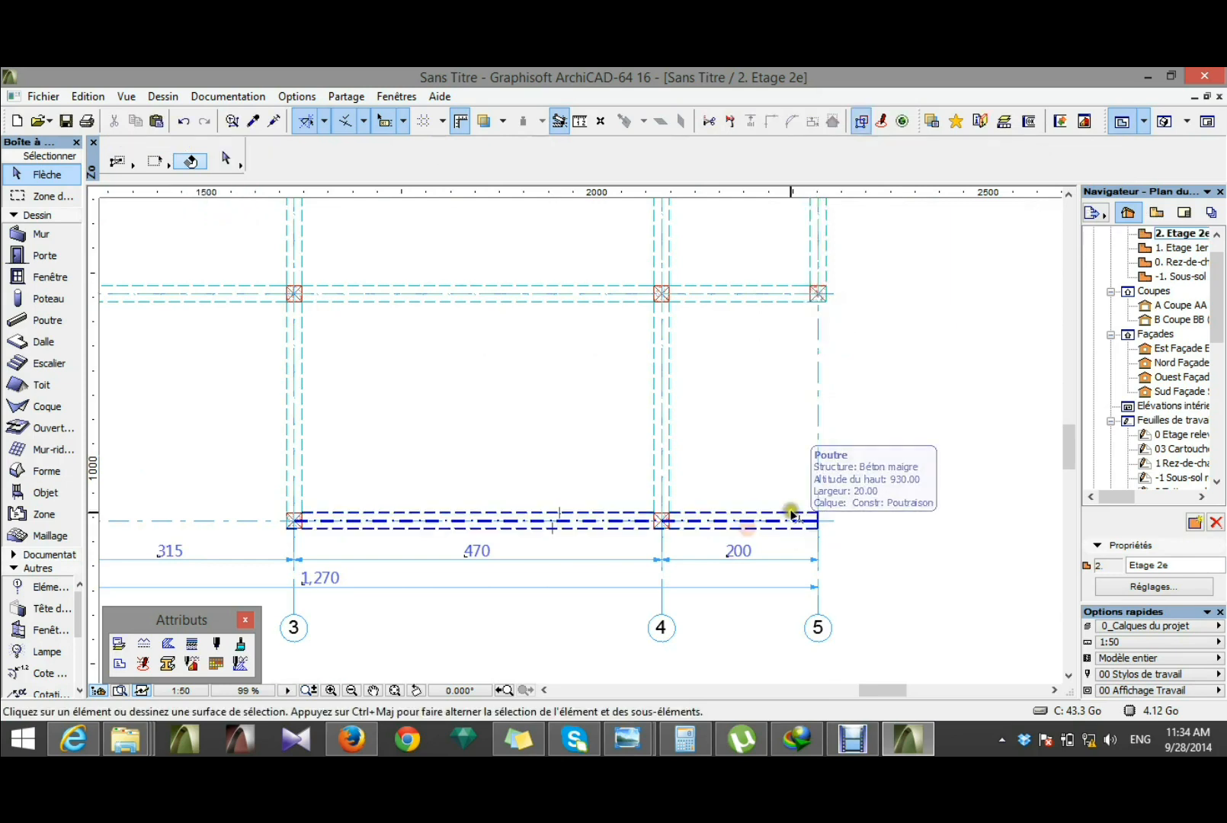
click(793, 515)
drag(818, 521, 662, 520)
click(959, 546)
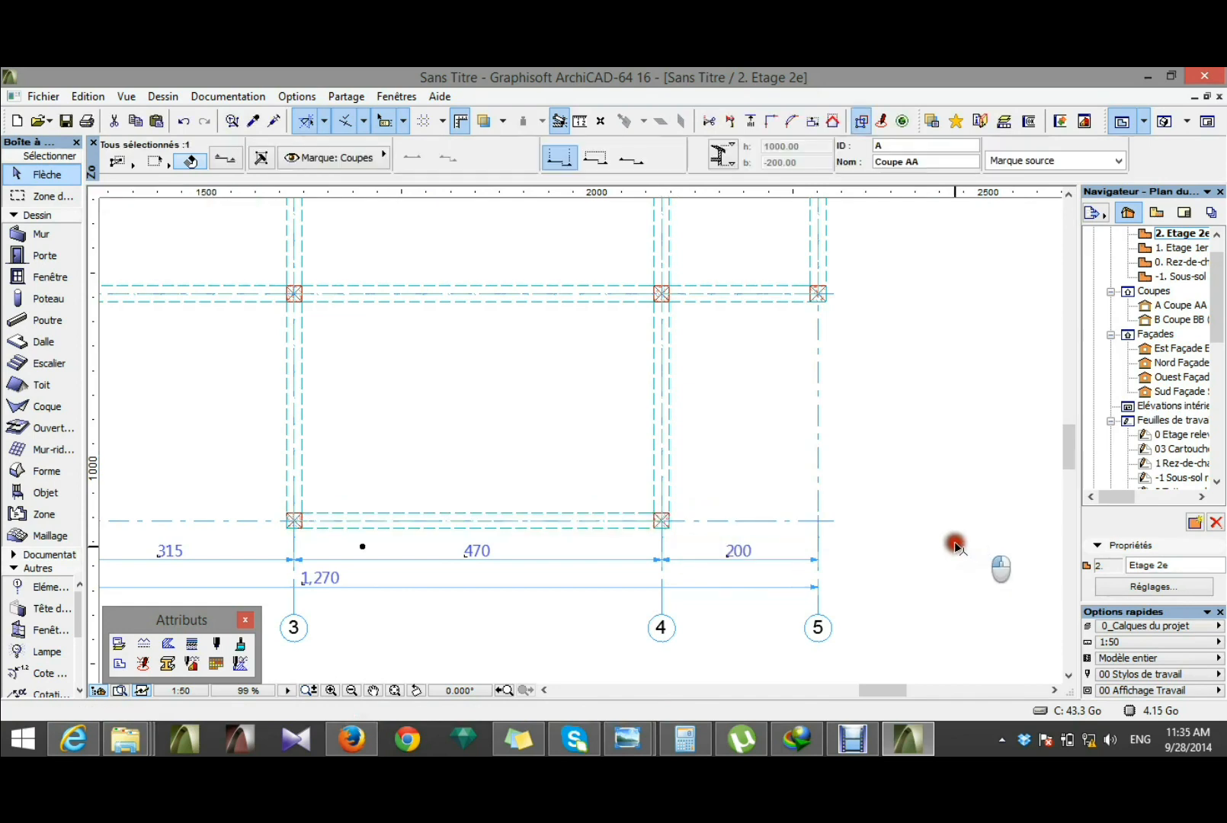
scroll(955, 546, down, 3)
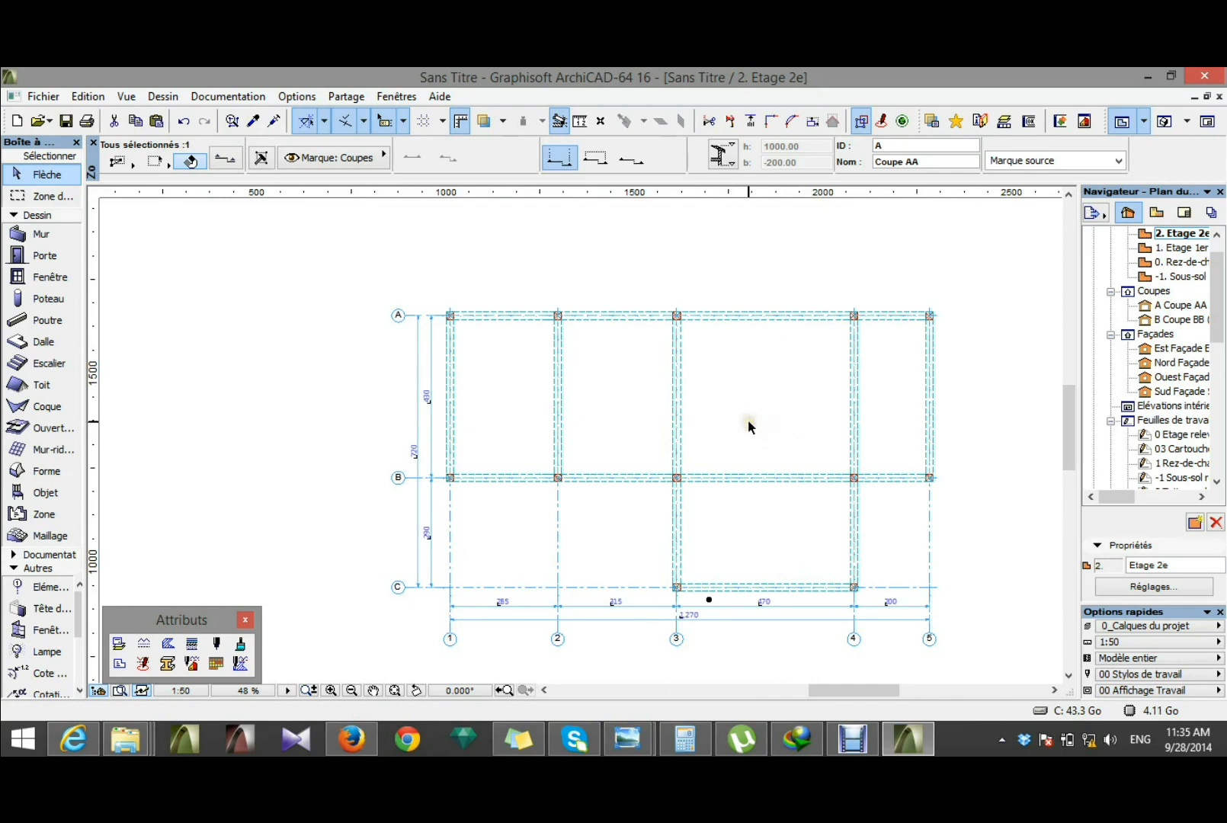
Step: Open the 3D window and inspect the trimmed column and beam structure from several angles
key(F3)
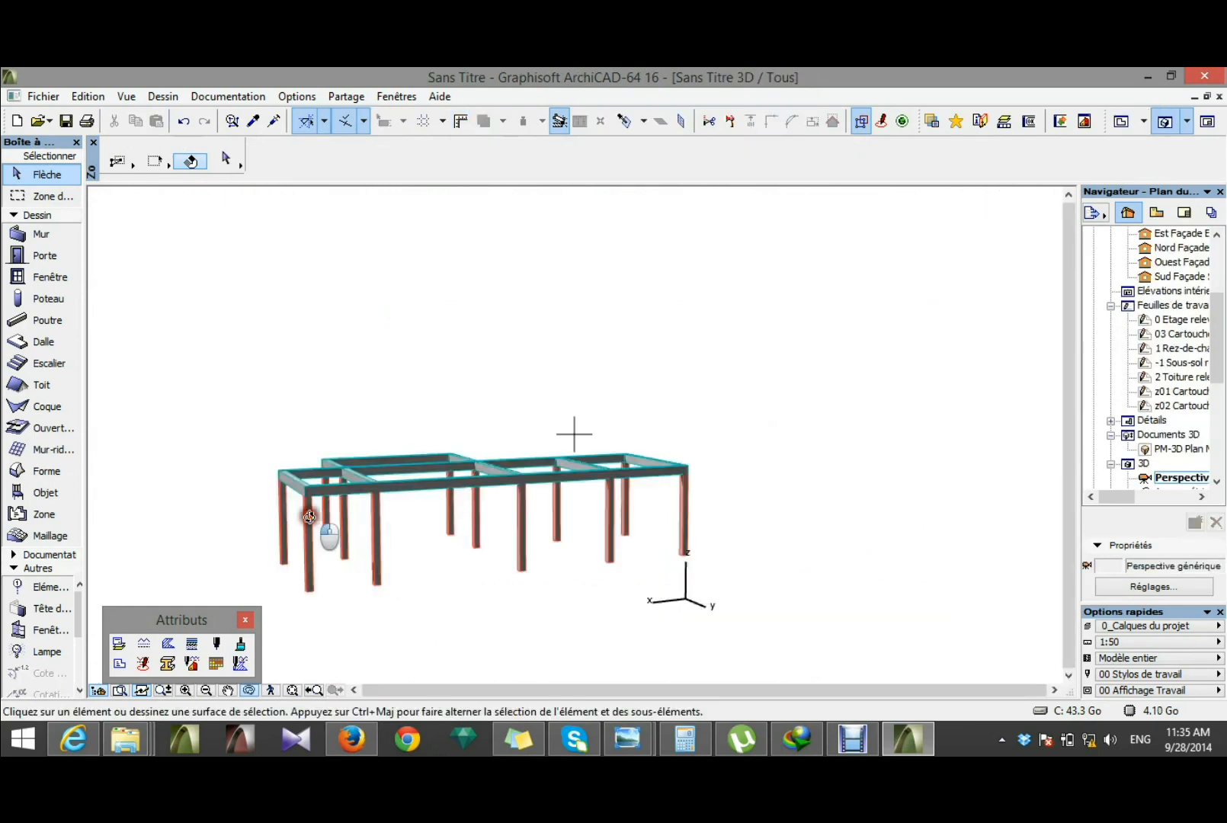
drag(320, 530, 748, 549)
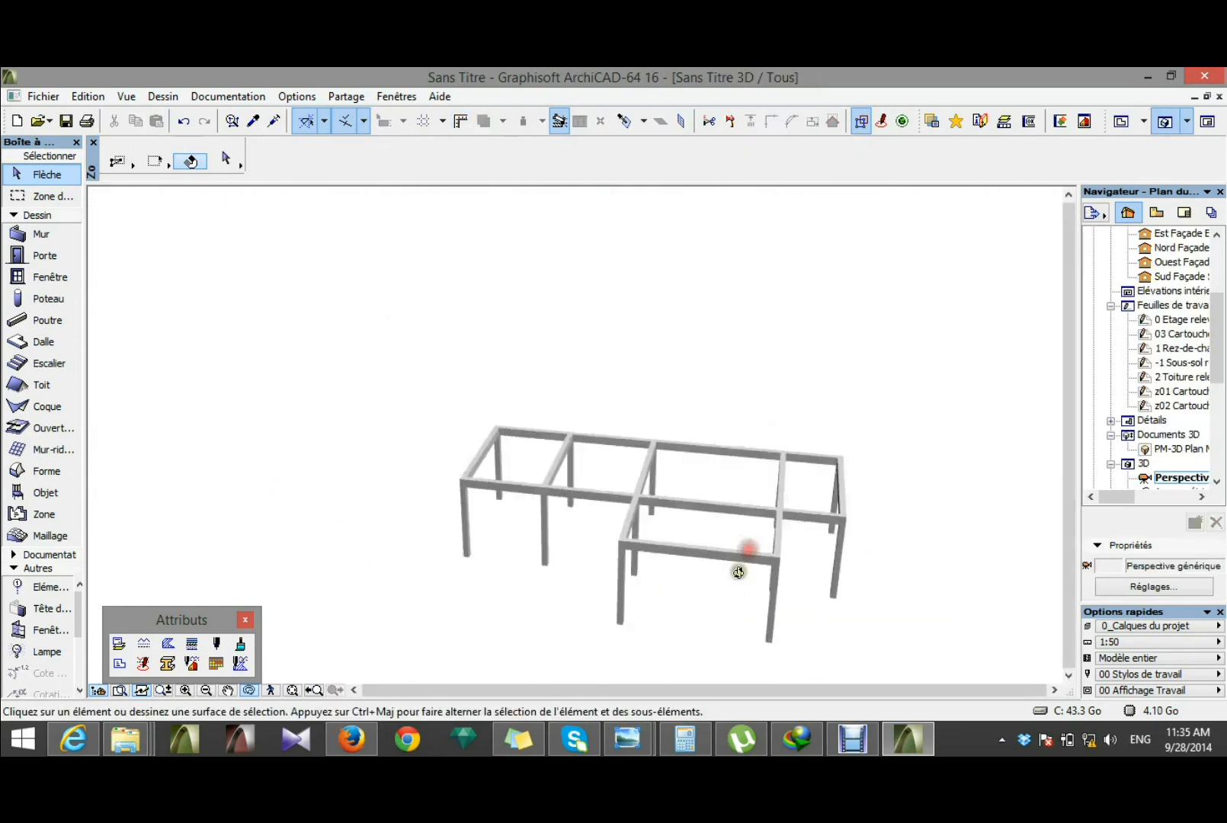
scroll(737, 610, up, 3)
drag(736, 606, 741, 564)
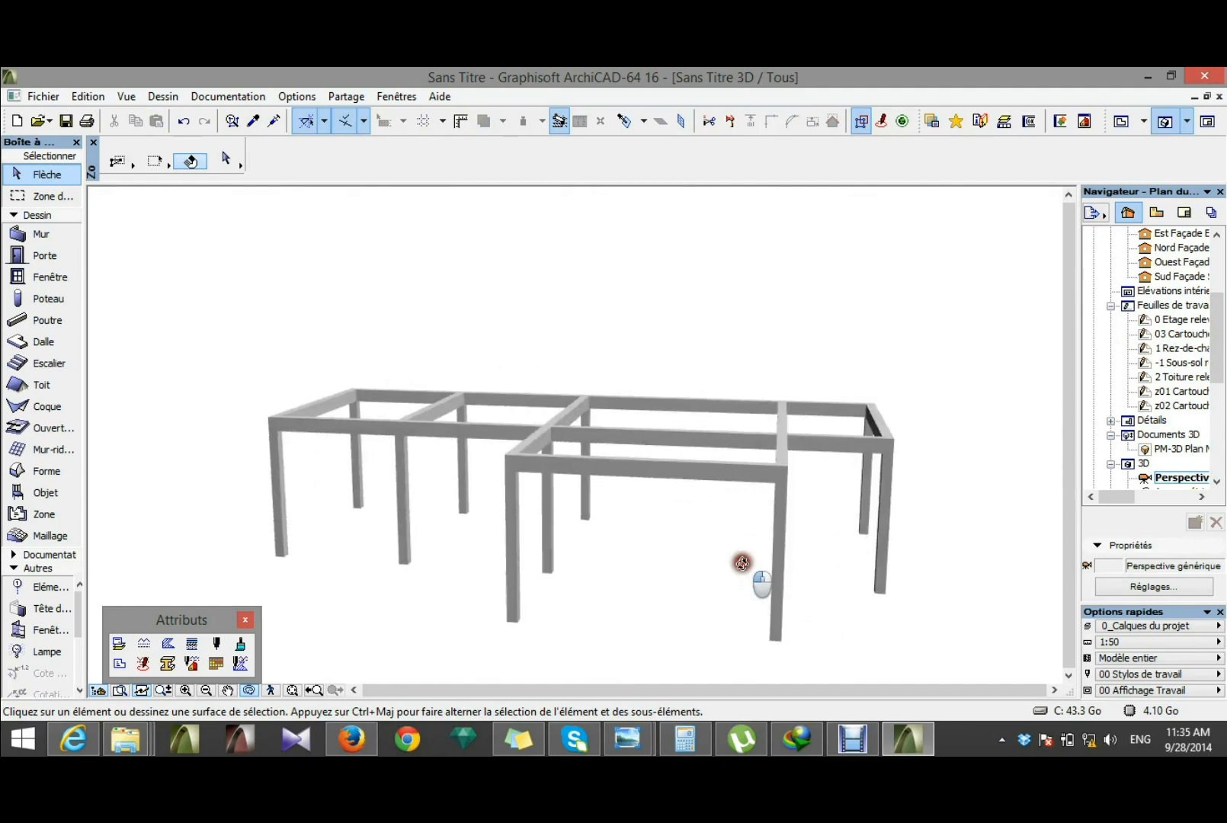
scroll(742, 553, down, 1)
drag(674, 535, 531, 530)
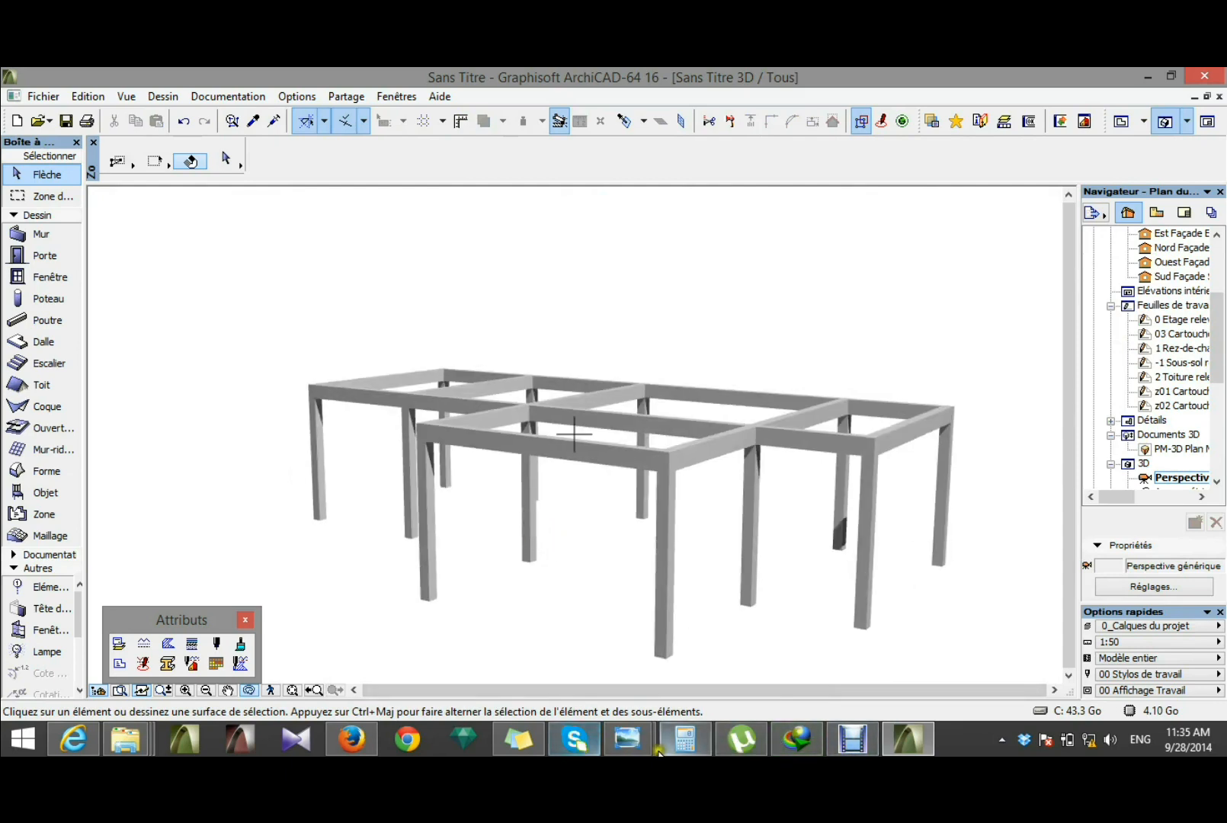
Step: Compare the 3D structure with the villa rendering VILLA_ESTHER.jpg in Windows Photo Viewer, then go back to the ArchiCAD floor plan of storey 2
mouse_move(627, 738)
click(713, 677)
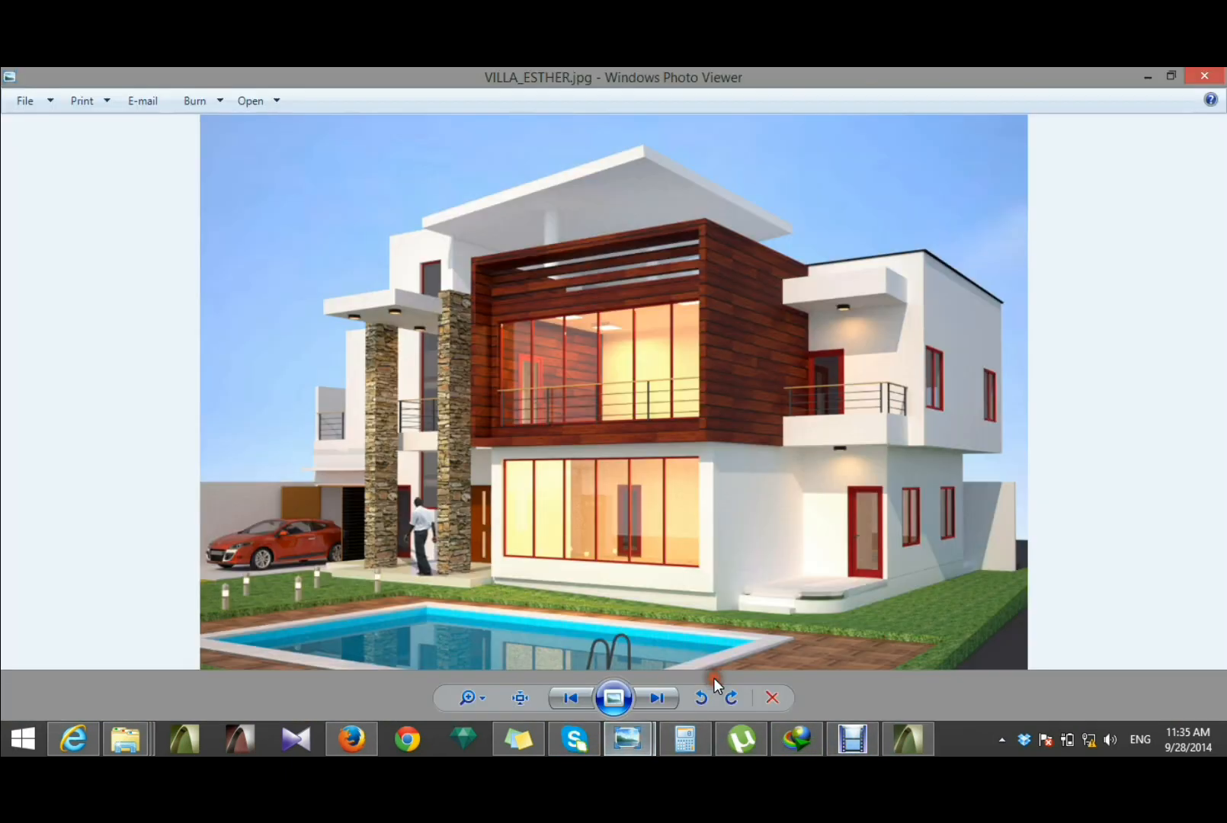
click(909, 741)
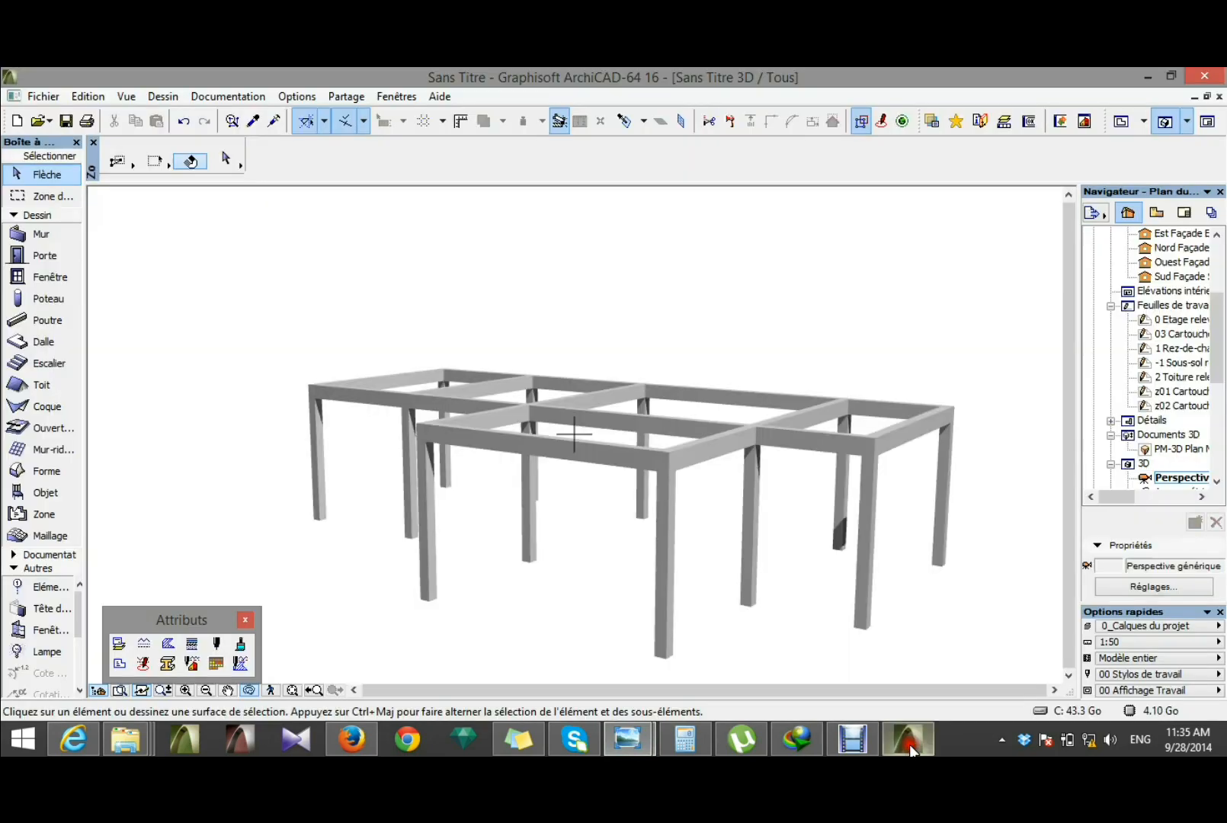
mouse_move(602, 457)
mouse_down()
mouse_move(633, 430)
mouse_move(628, 476)
mouse_move(674, 430)
mouse_move(483, 476)
mouse_move(624, 507)
mouse_move(625, 486)
mouse_move(605, 484)
mouse_up()
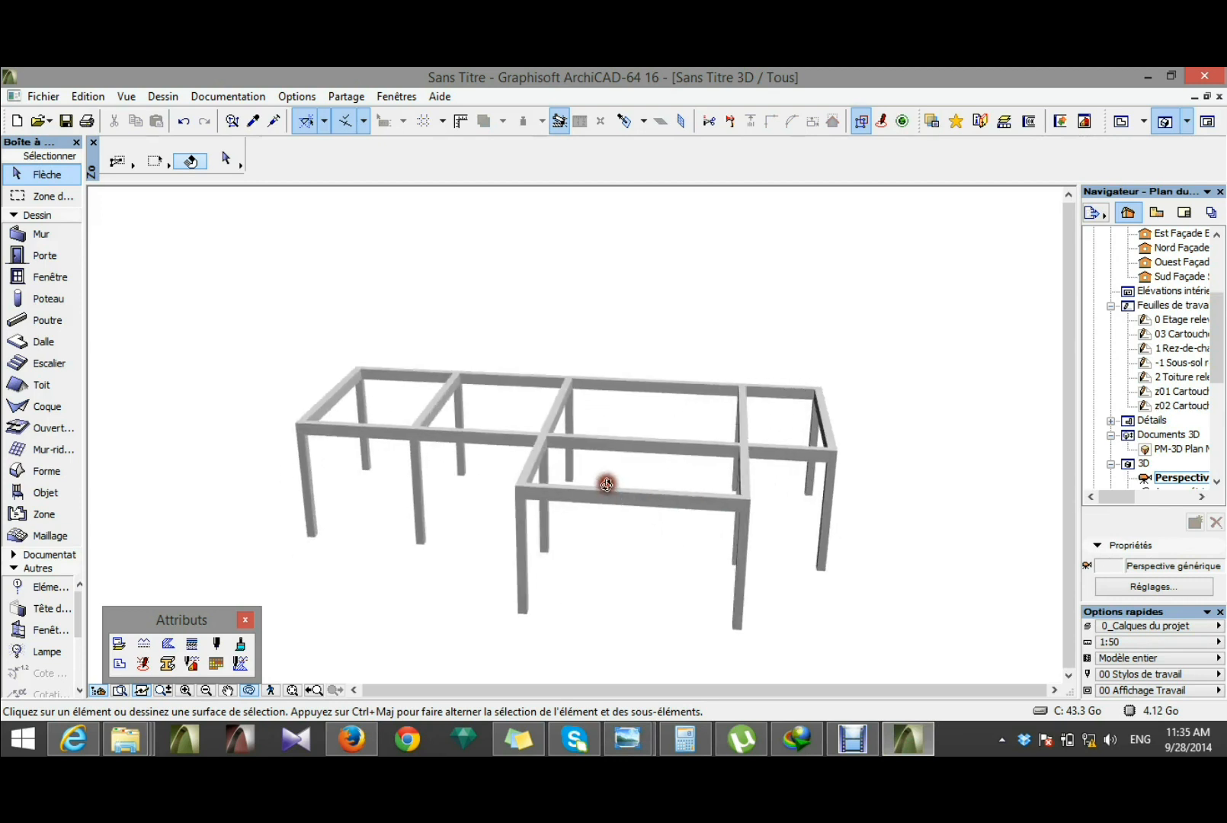
key(F2)
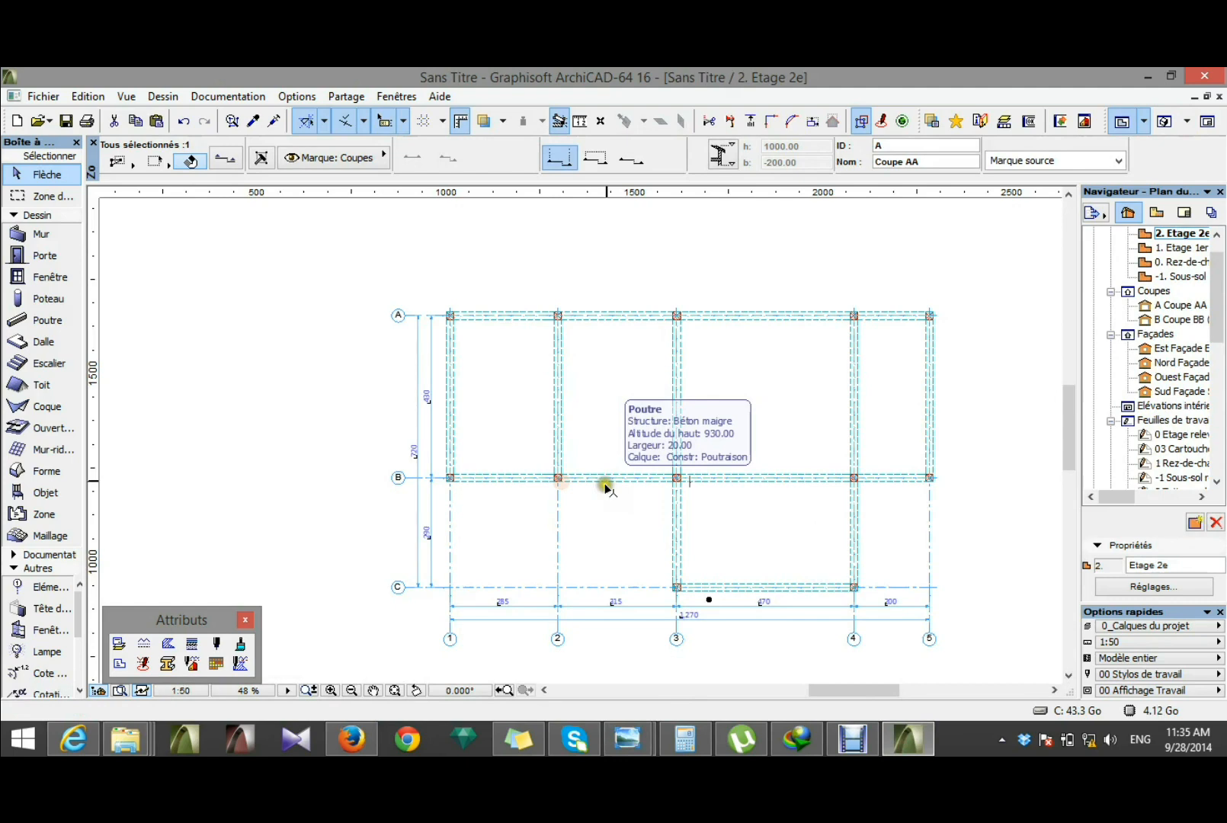
scroll(892, 326, down, 1)
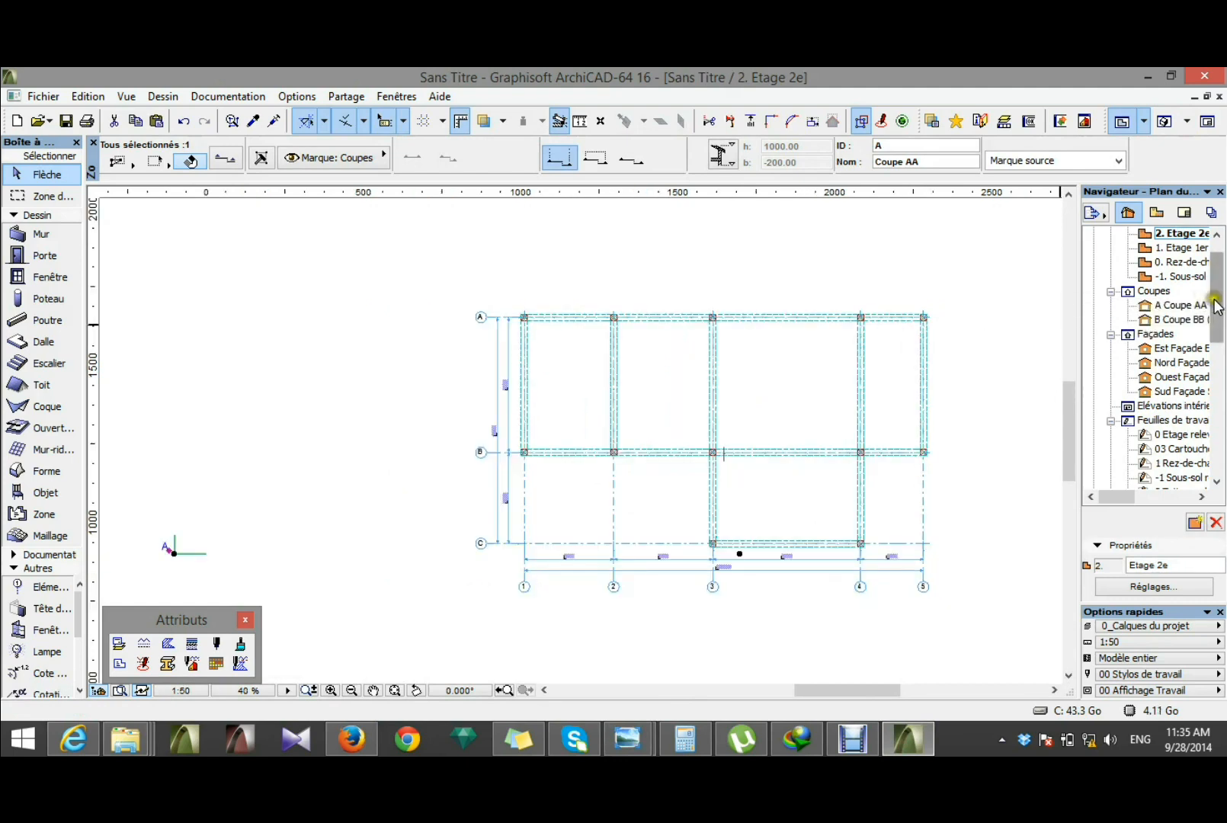
scroll(1217, 305, up, 1)
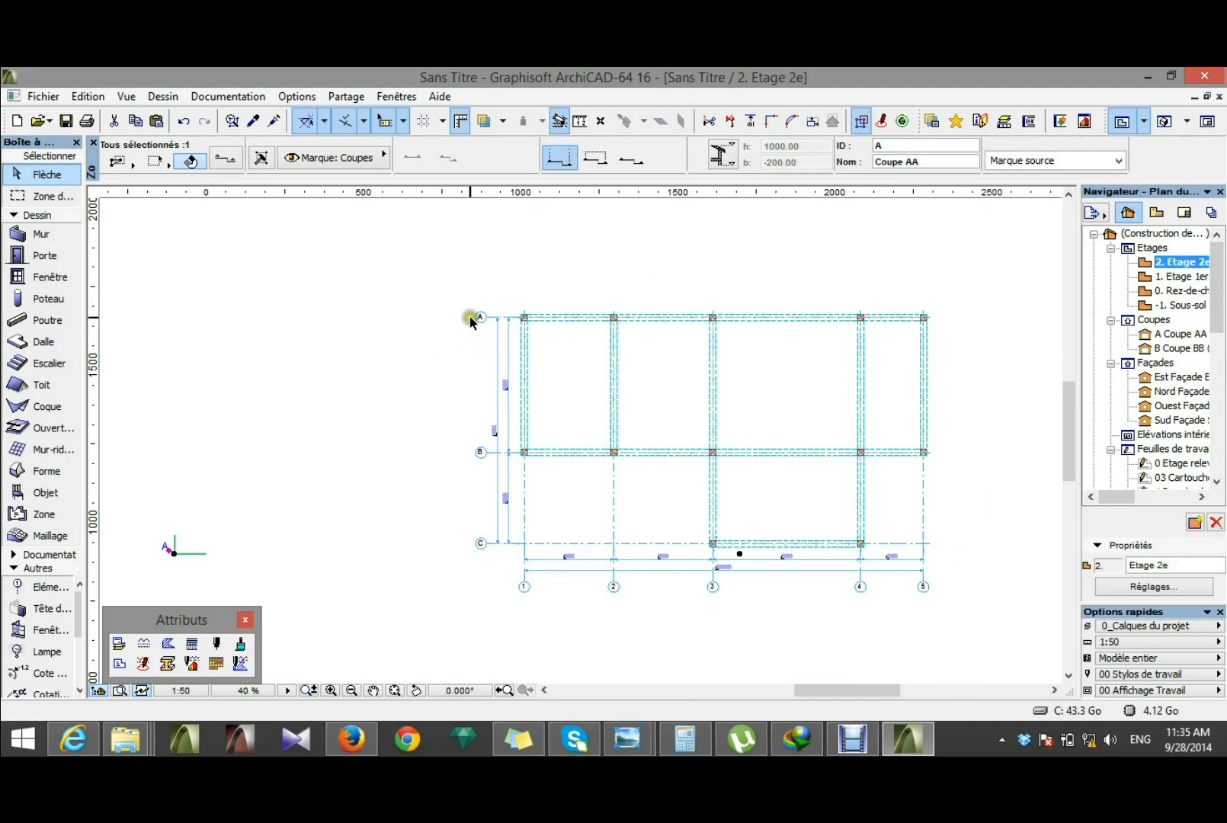
click(1181, 263)
click(430, 292)
drag(406, 273, 963, 620)
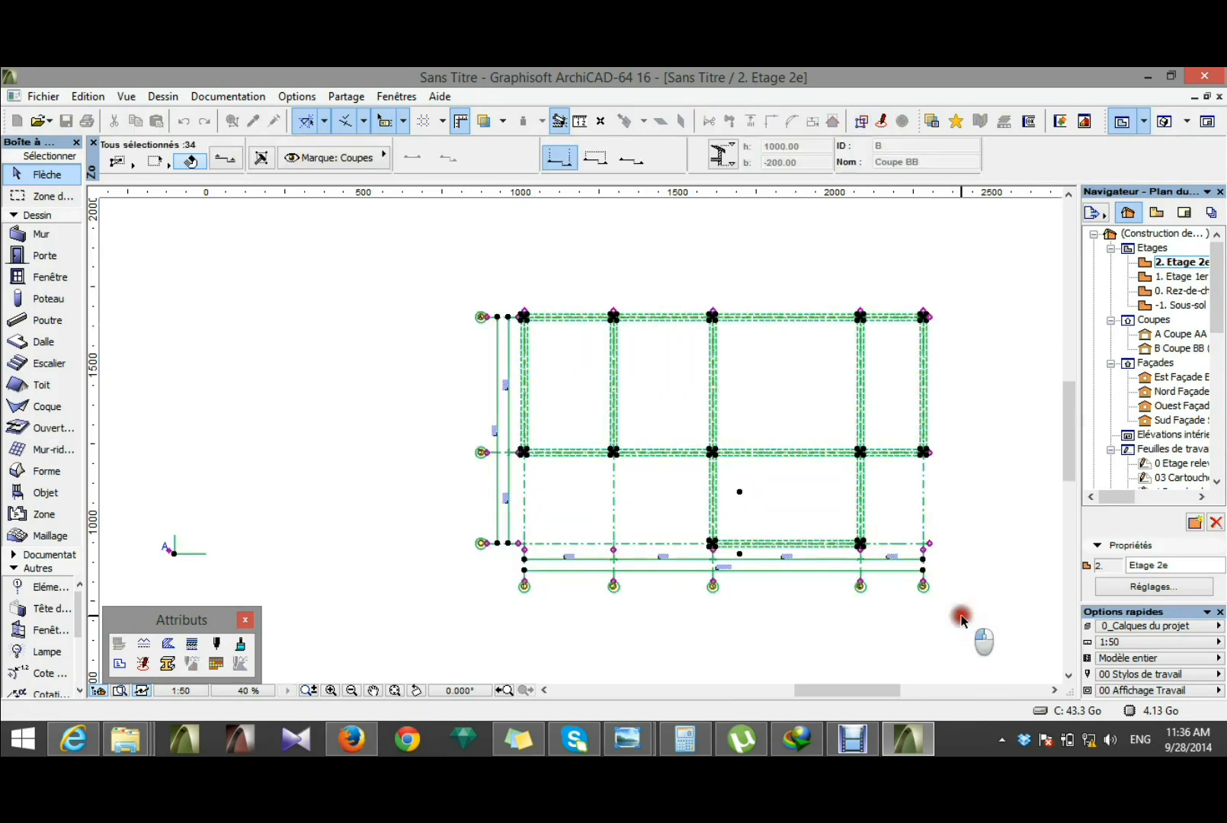
scroll(430, 436, down, 3)
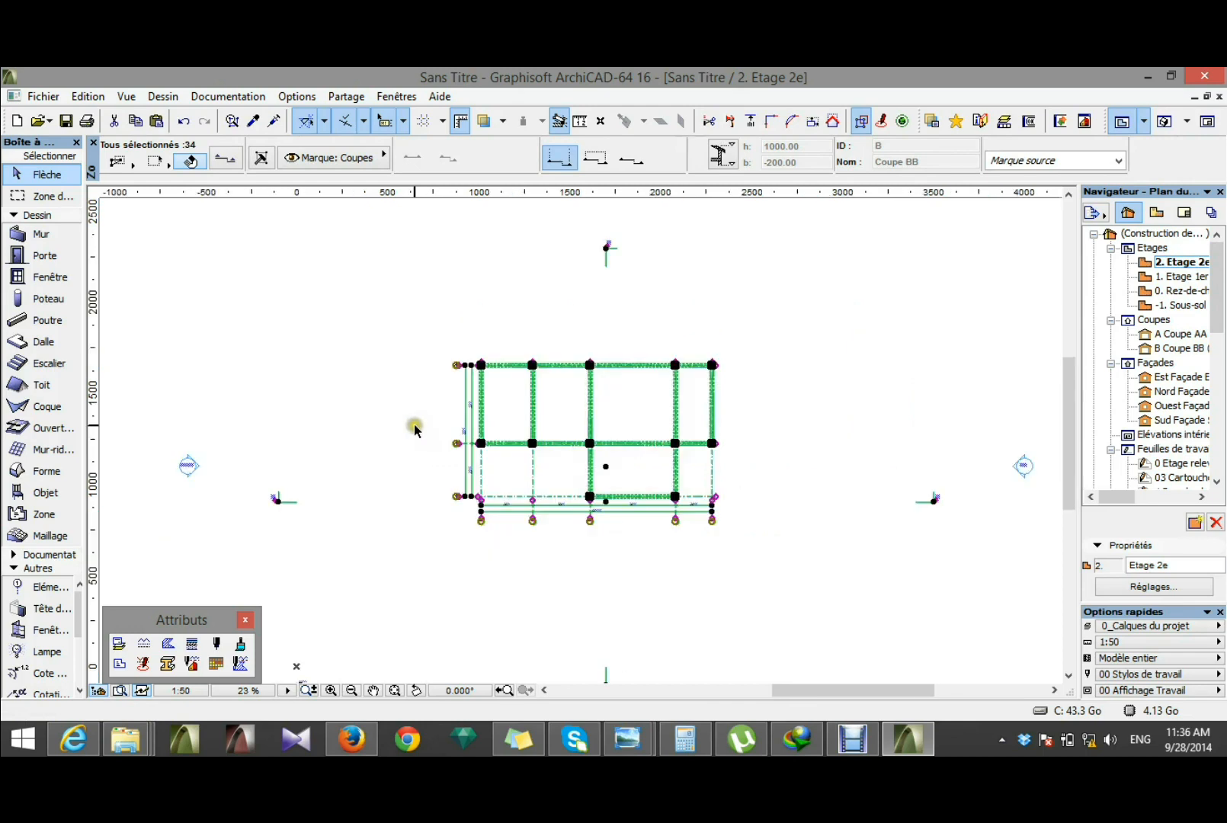
click(621, 575)
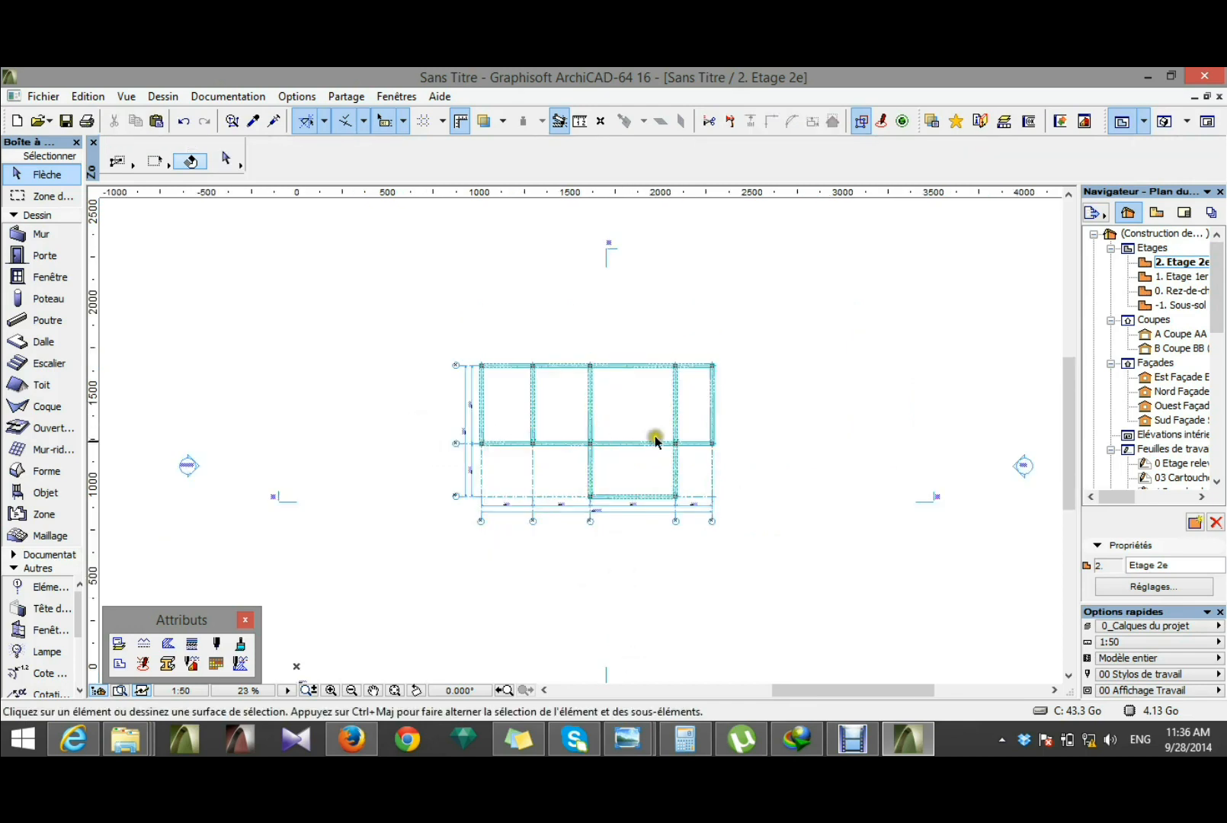
click(47, 196)
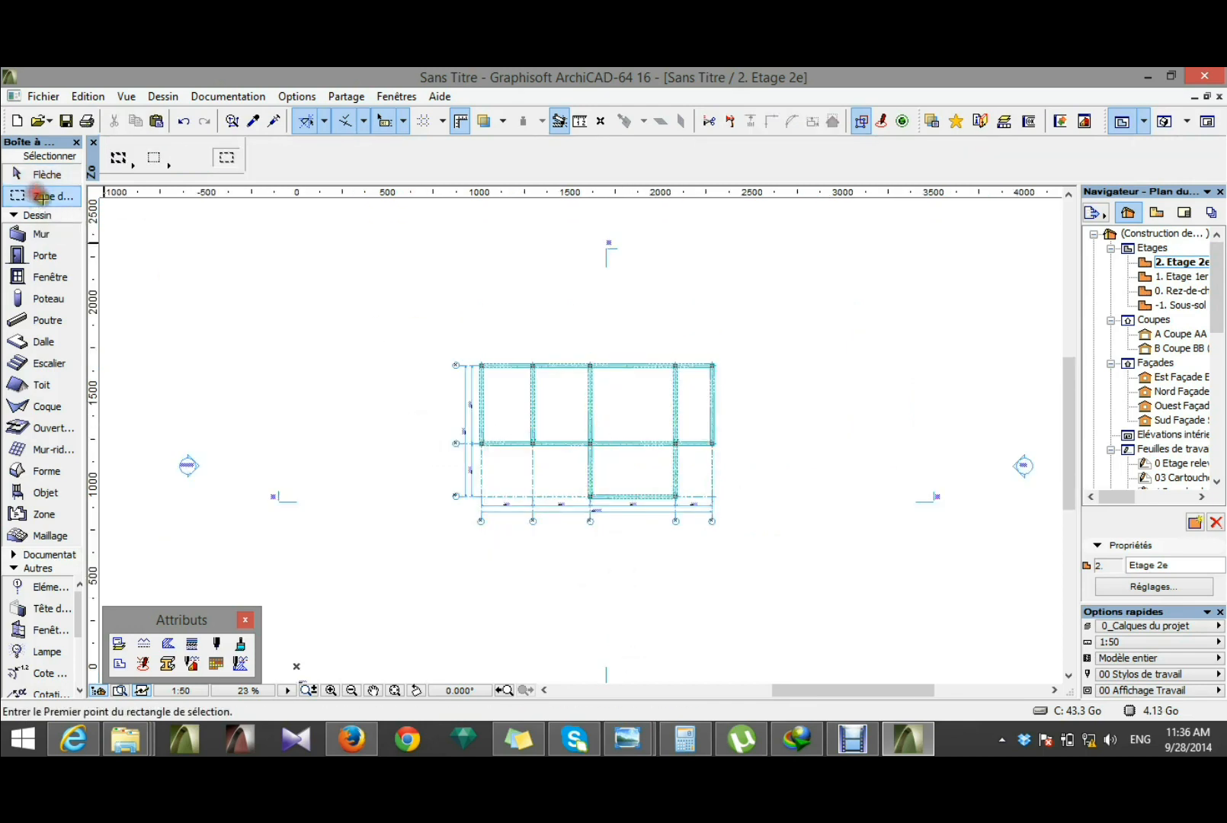
click(119, 157)
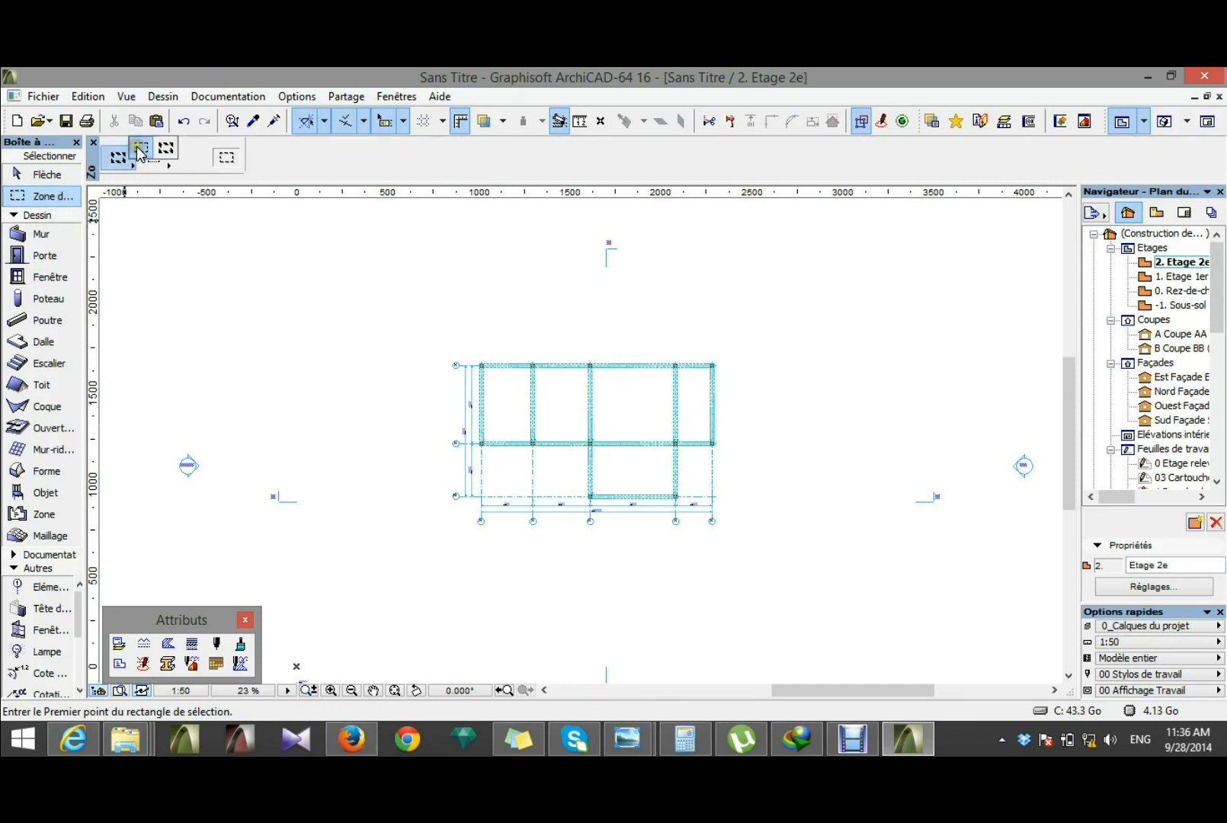
click(141, 152)
click(415, 314)
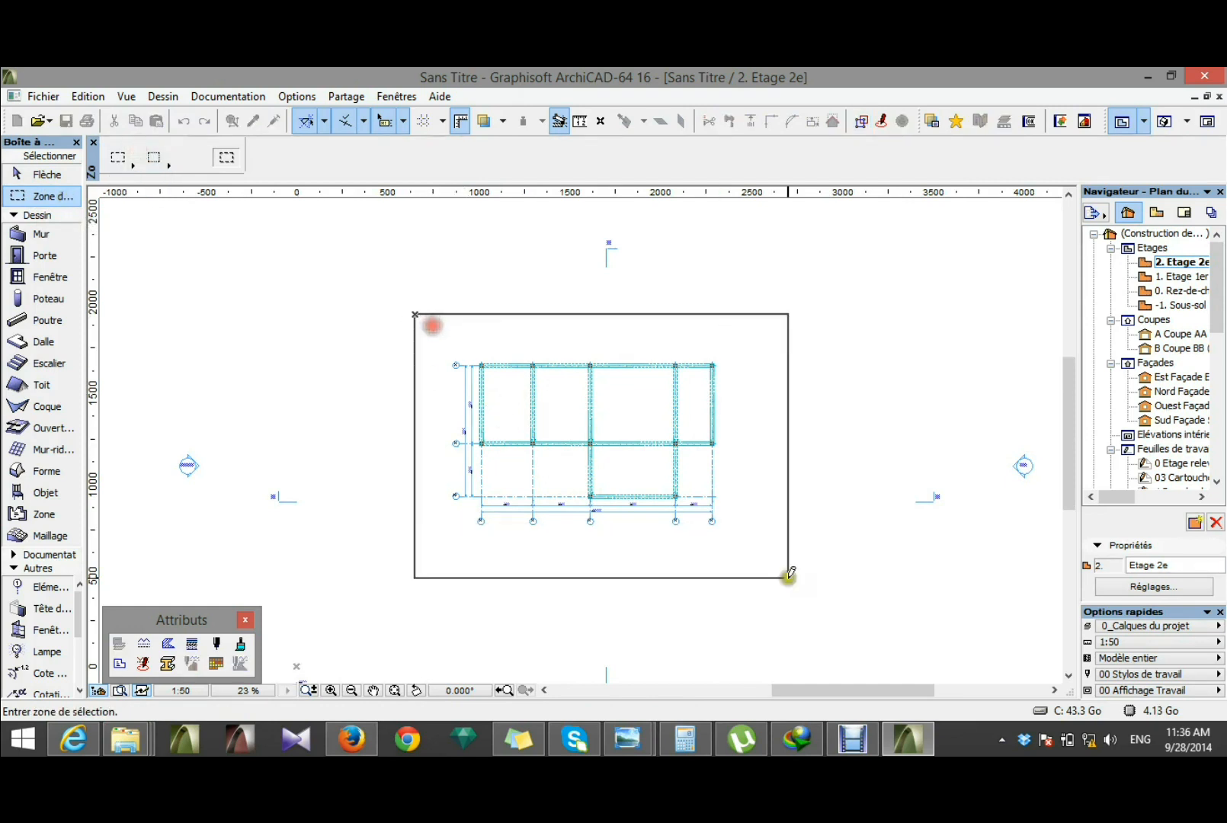
click(746, 556)
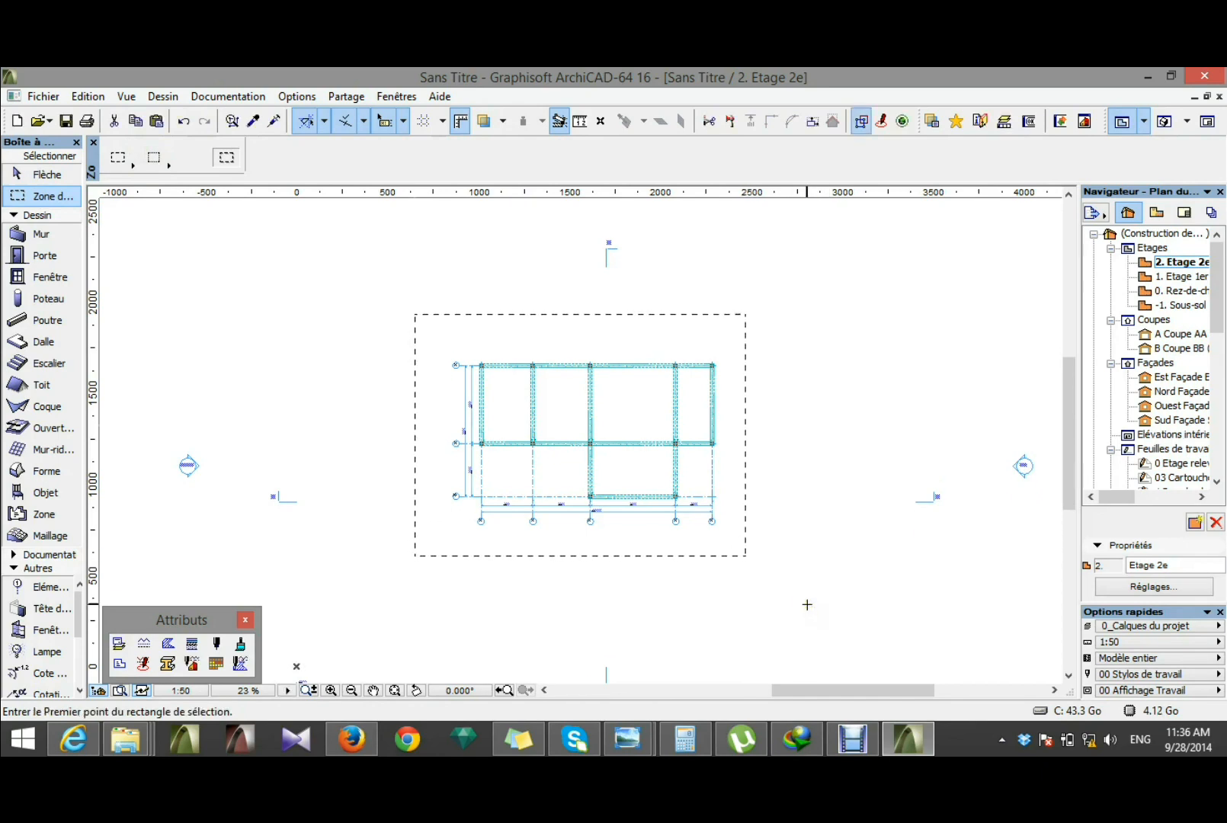
key(ctrl+a)
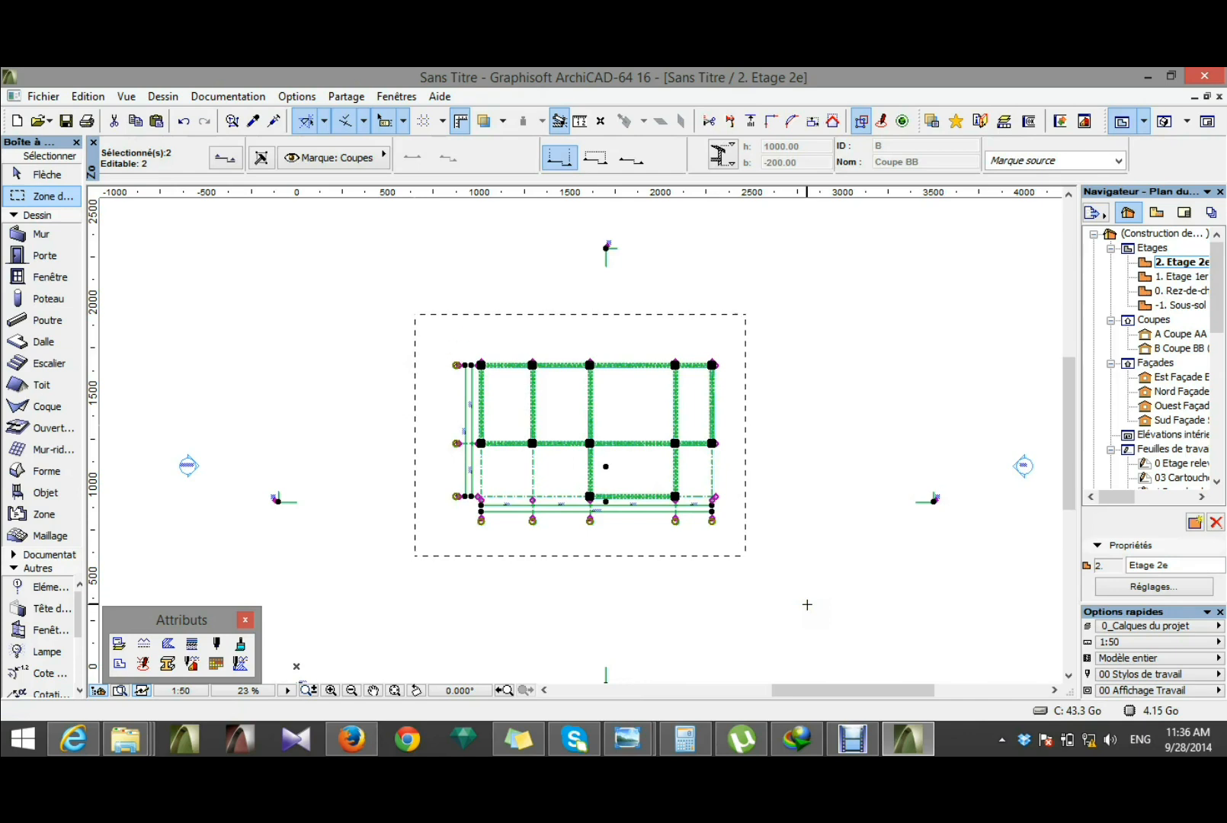
key(Escape)
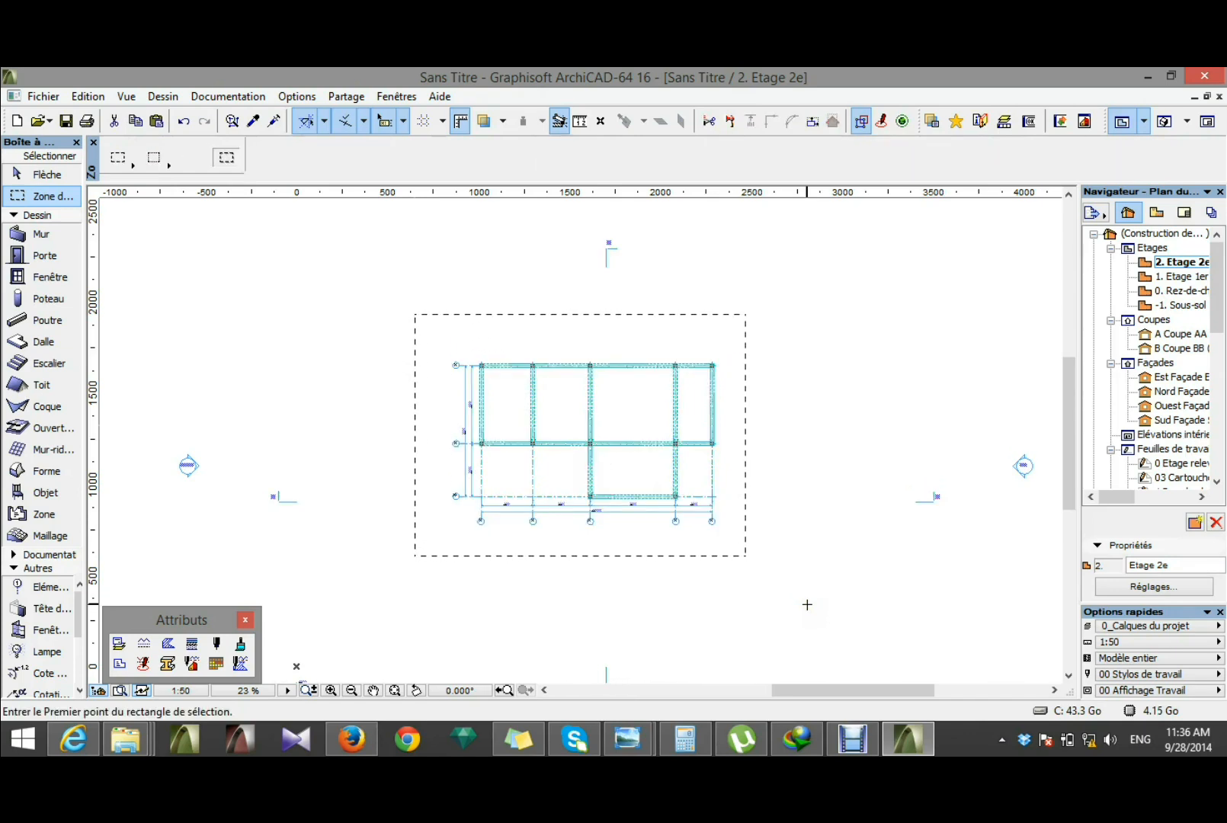
key(ctrl+a)
key(Escape)
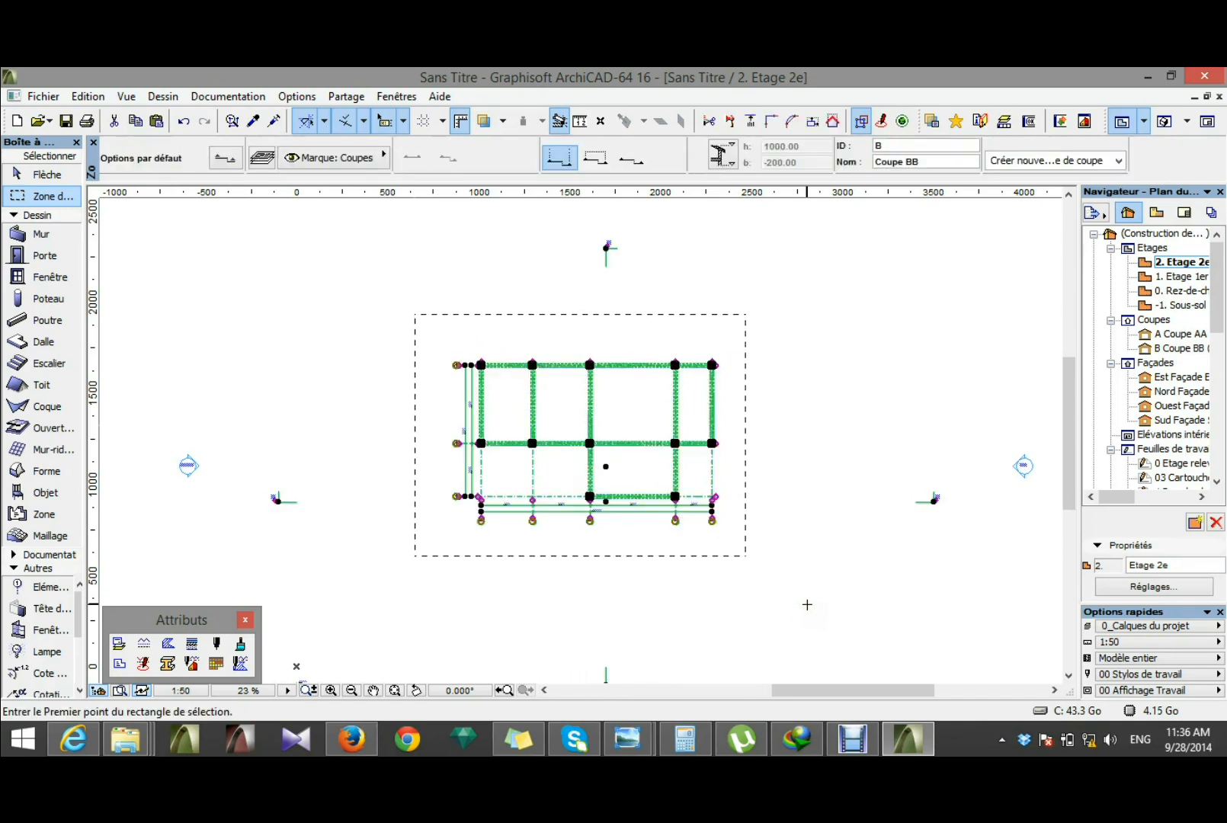
key(Escape)
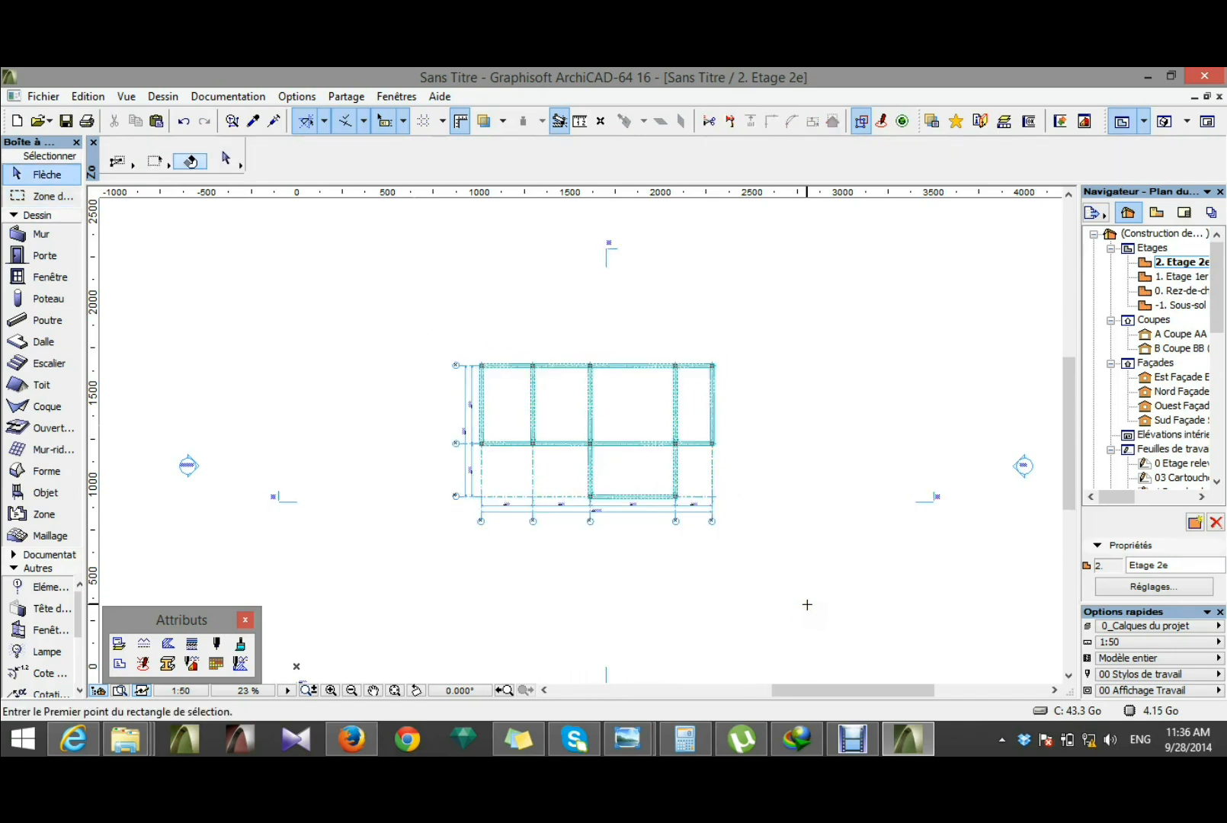
Step: Select the whole grid structure on storey 2, exclude the section markers AA and BB, and cut it from the plan
click(135, 162)
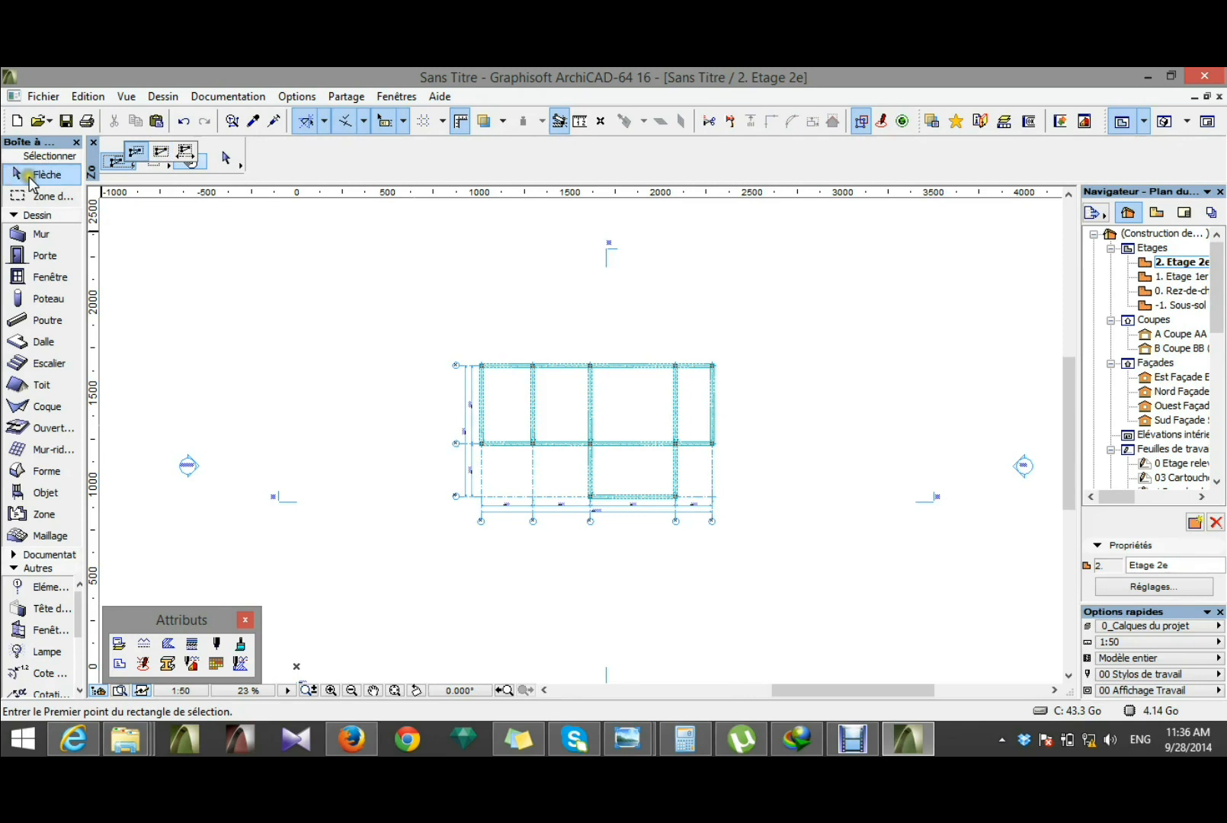
click(164, 152)
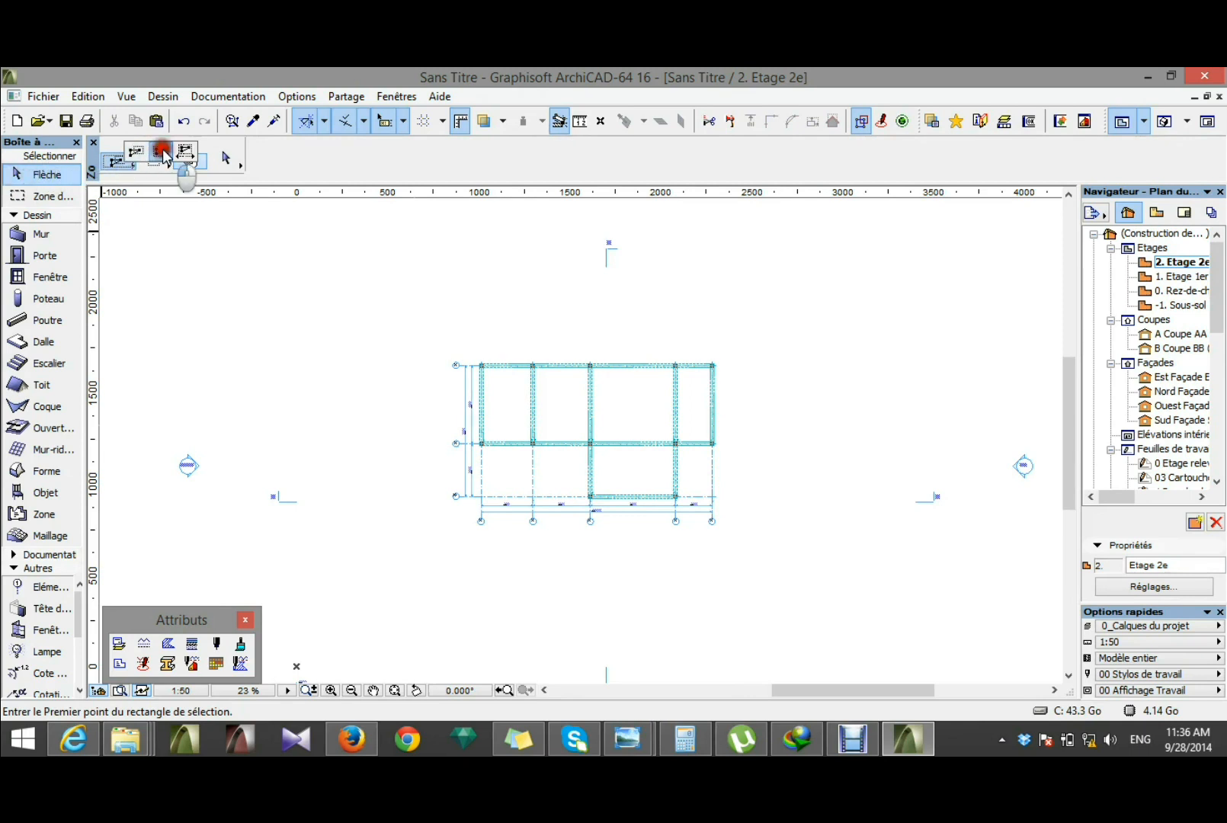
click(438, 333)
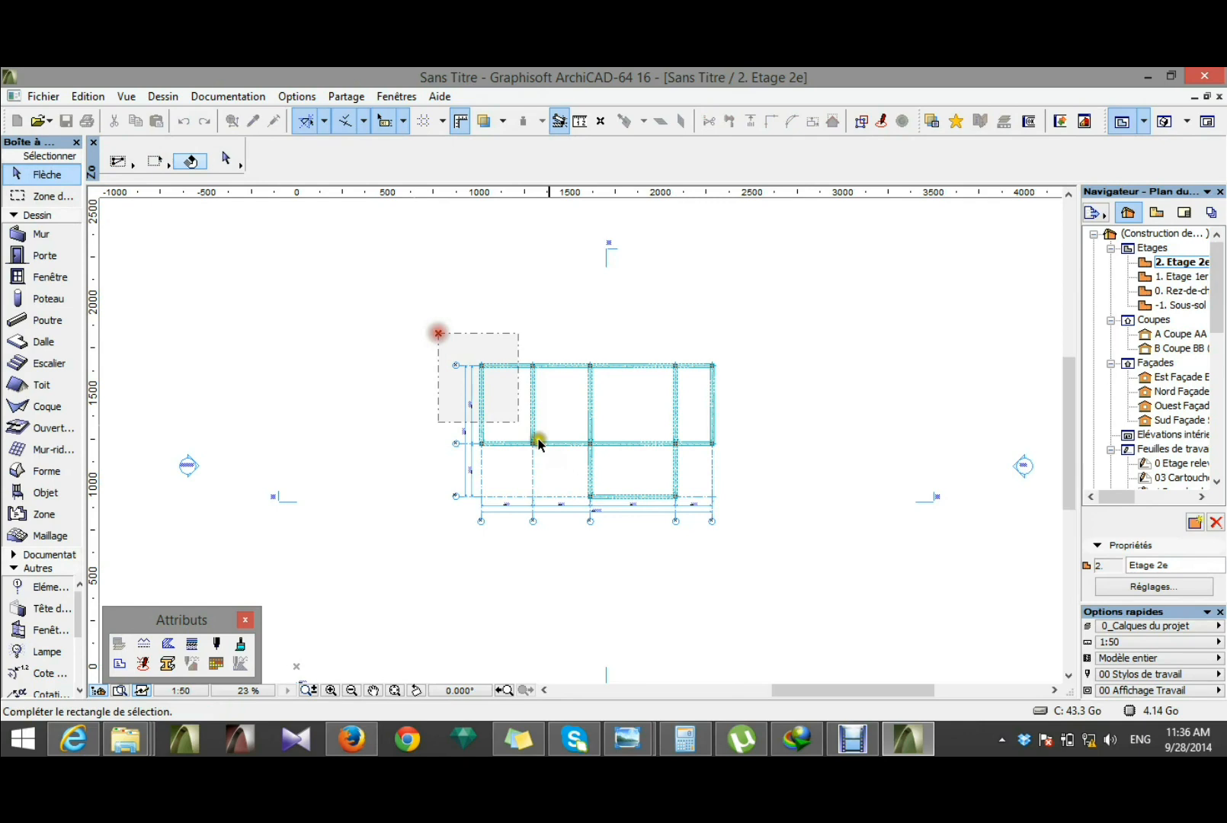
click(752, 566)
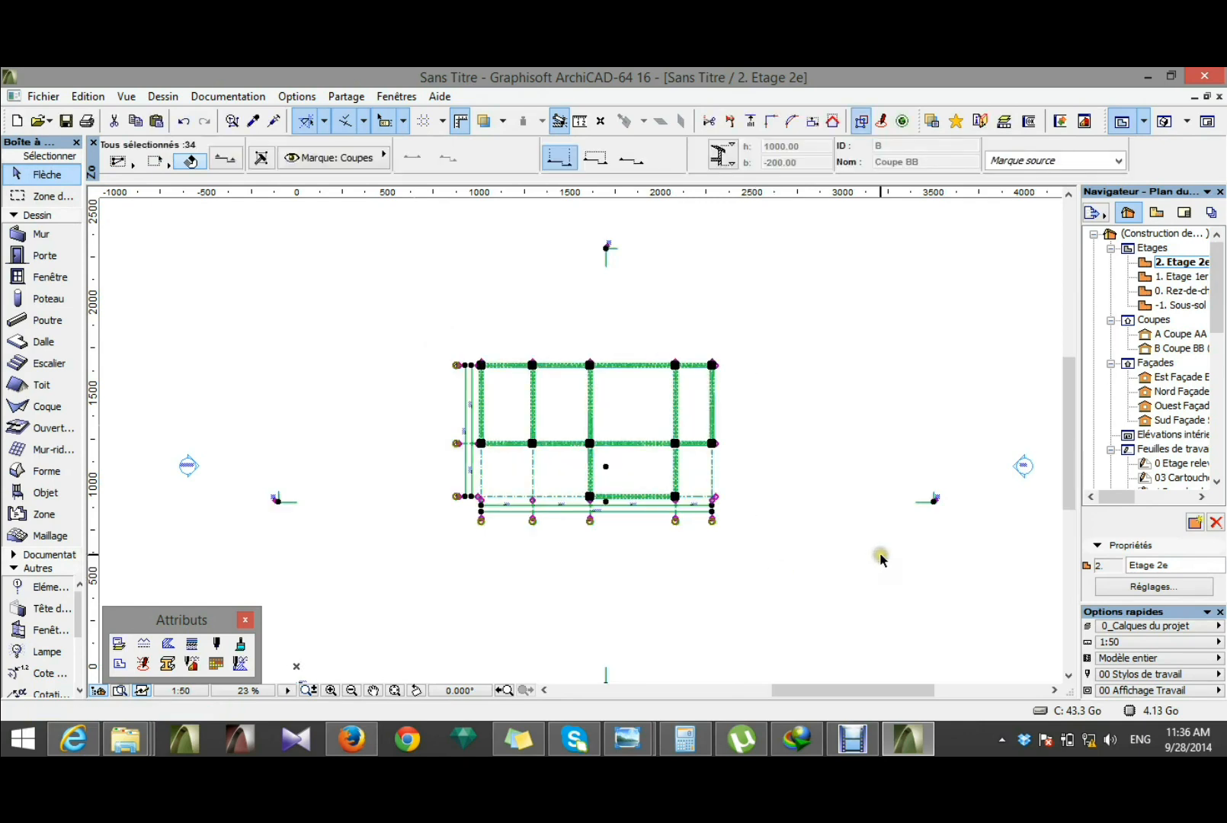
shift+click(918, 503)
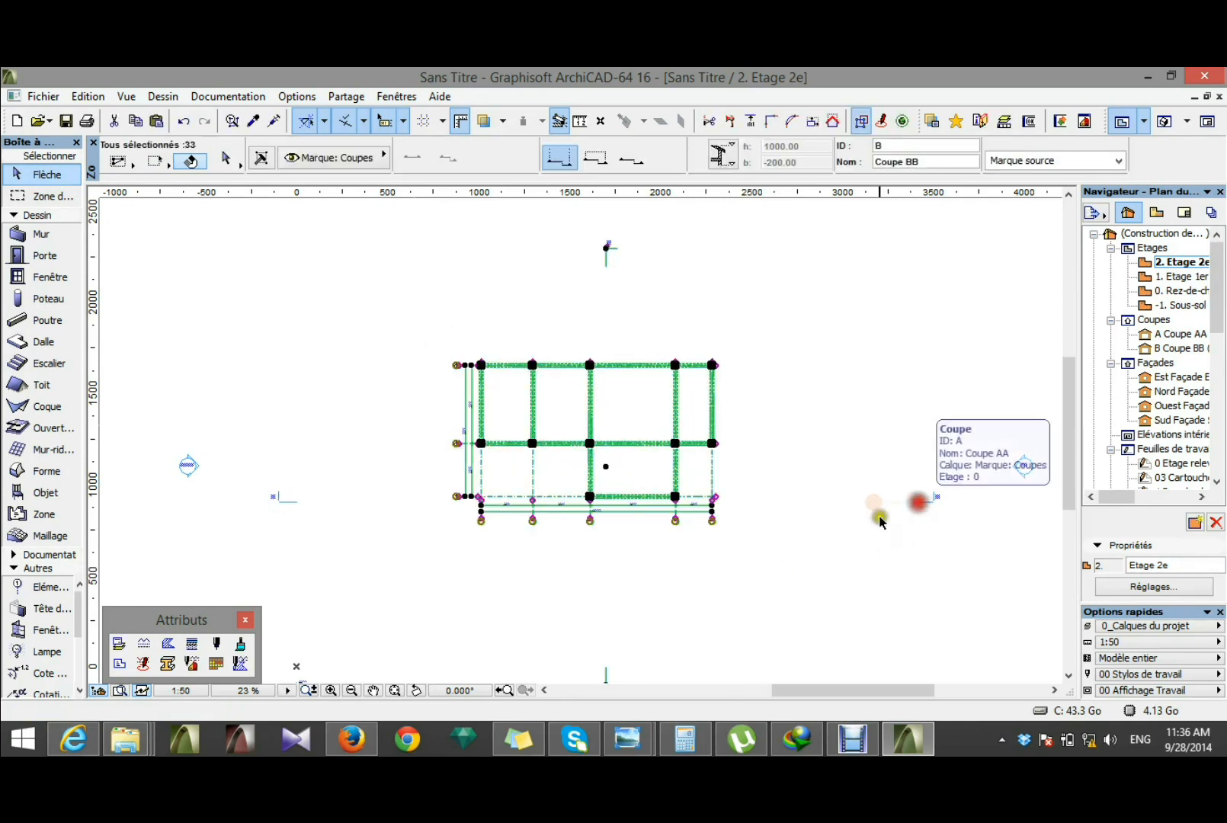
shift+click(607, 275)
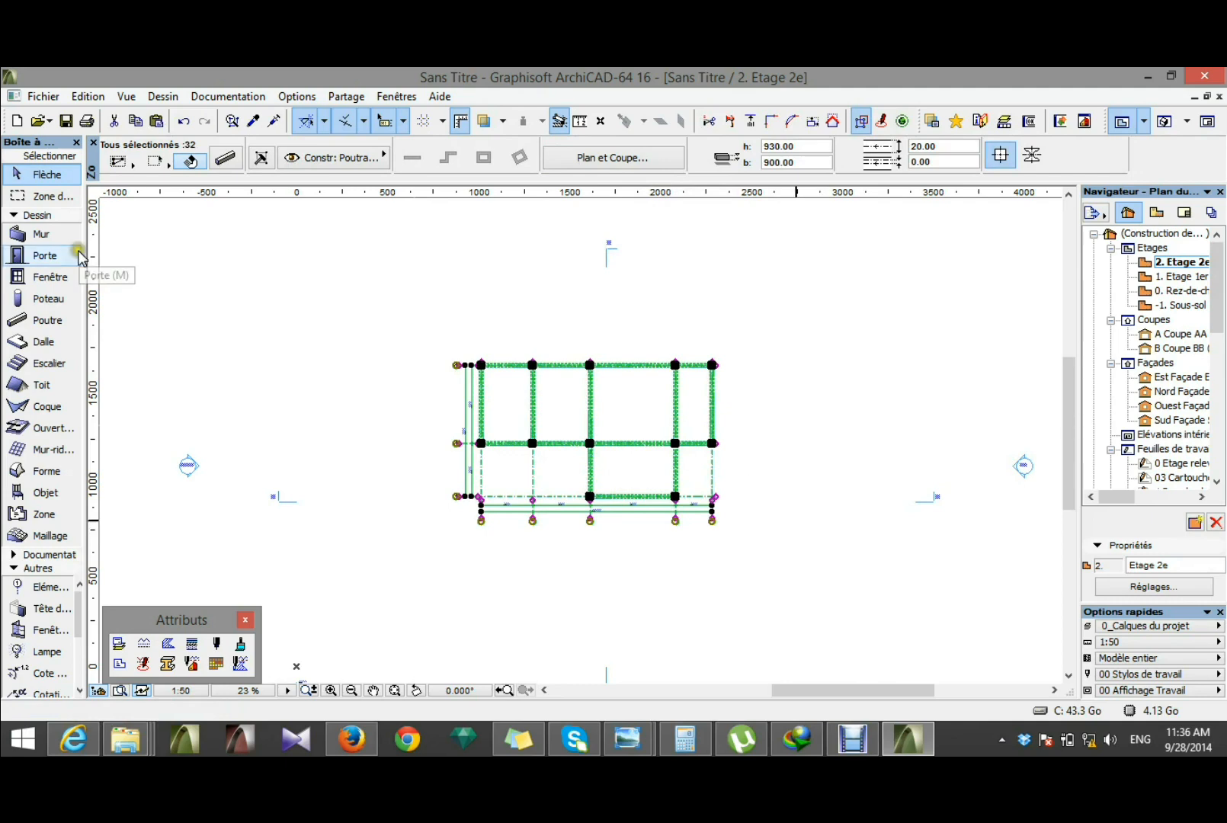
click(86, 96)
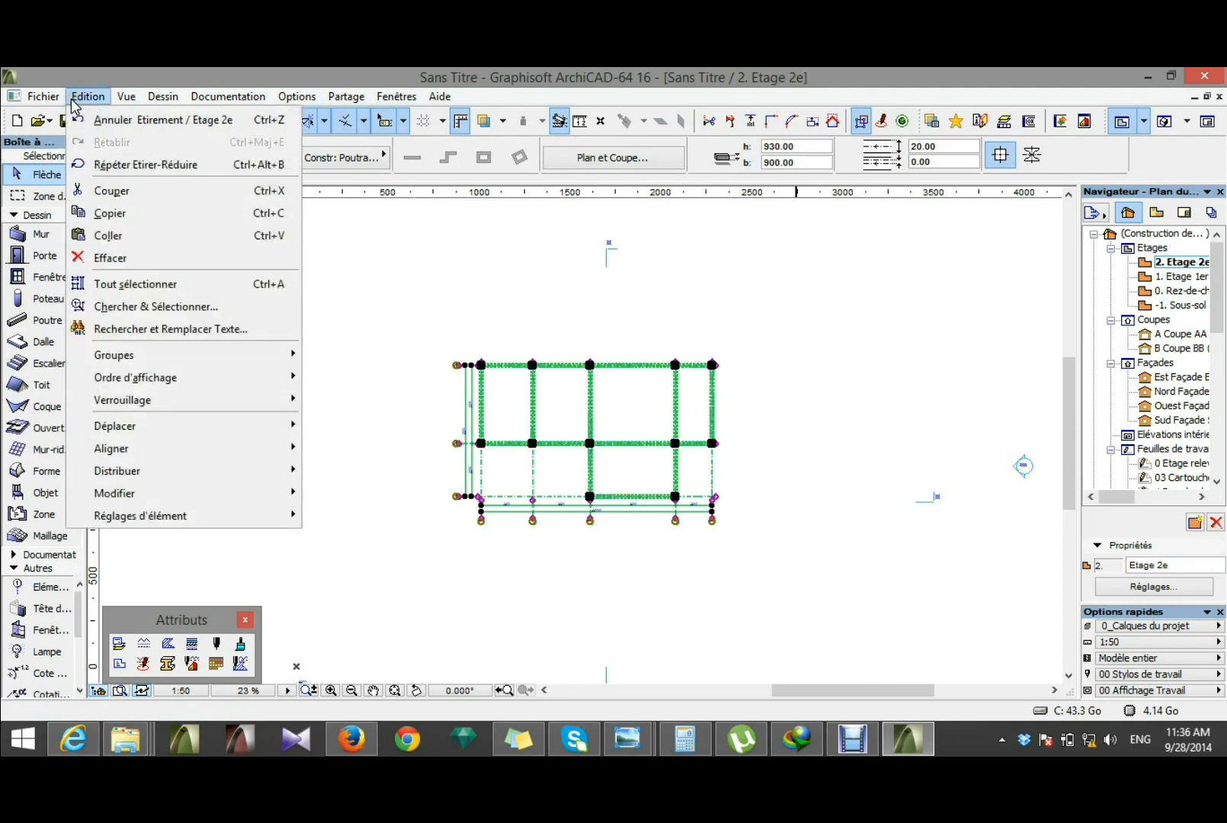
click(111, 195)
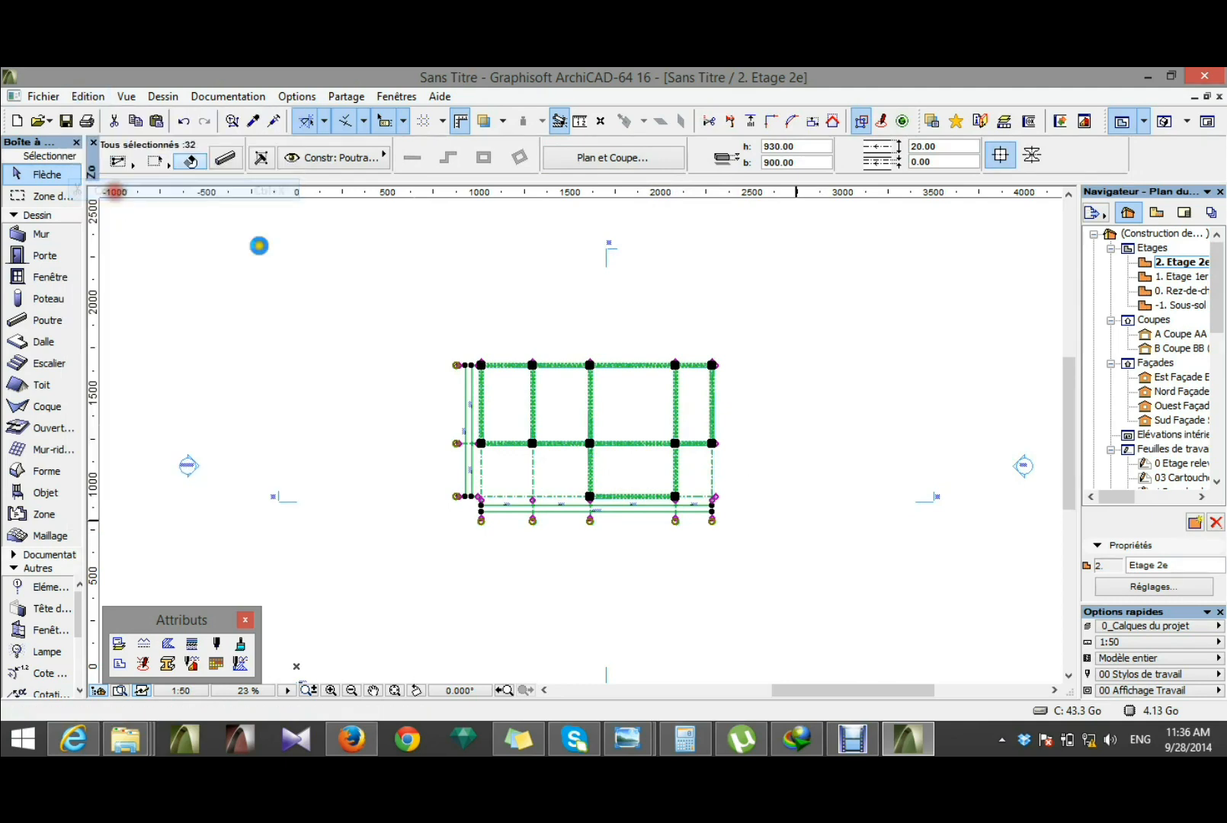
Step: Open the Rez-de-chaussée floor plan and paste the cut grid structure there at its original position
click(1179, 292)
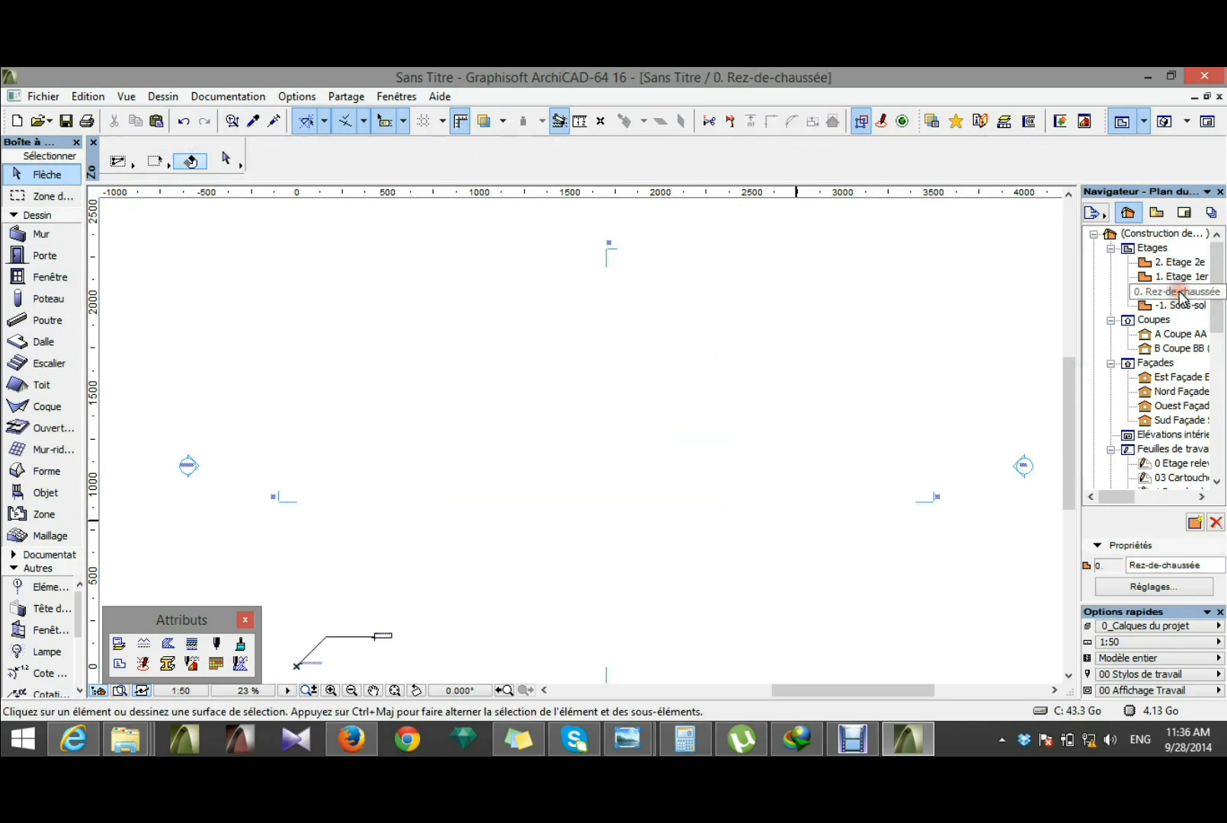
click(1132, 294)
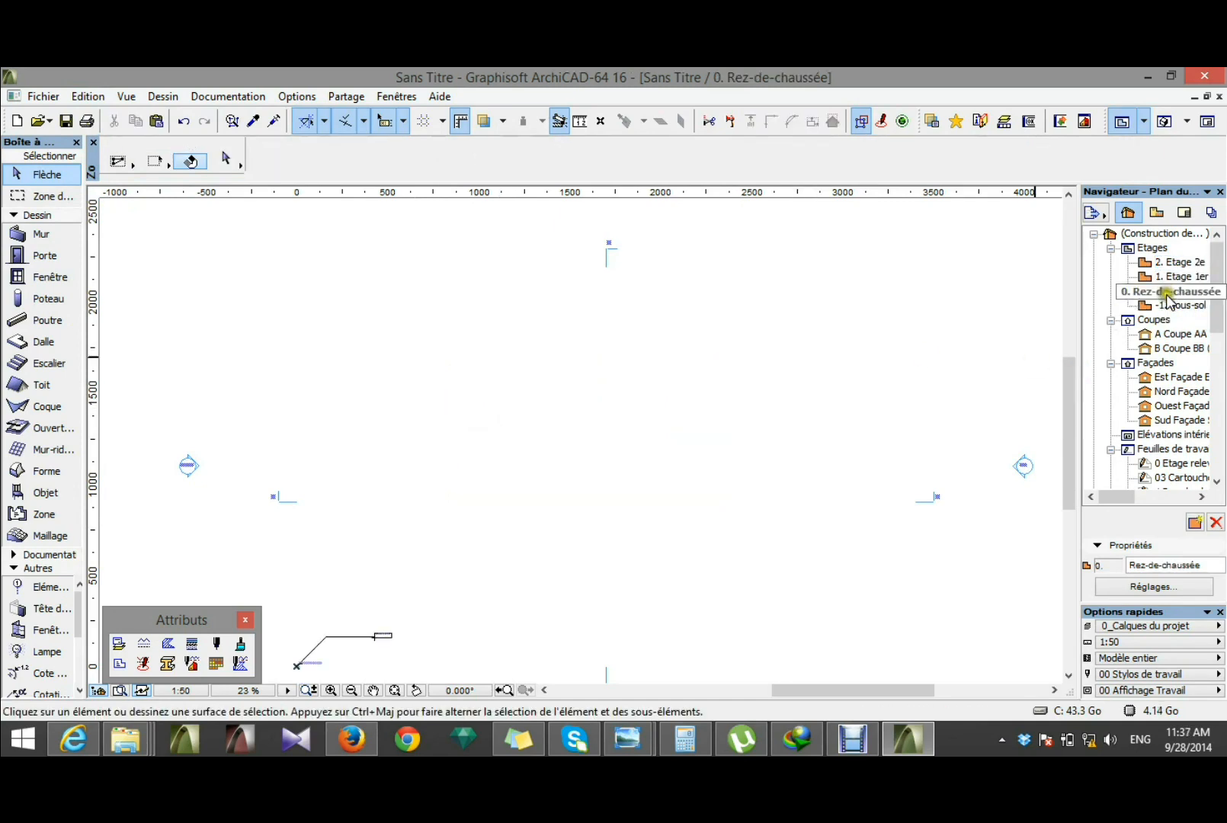
click(95, 95)
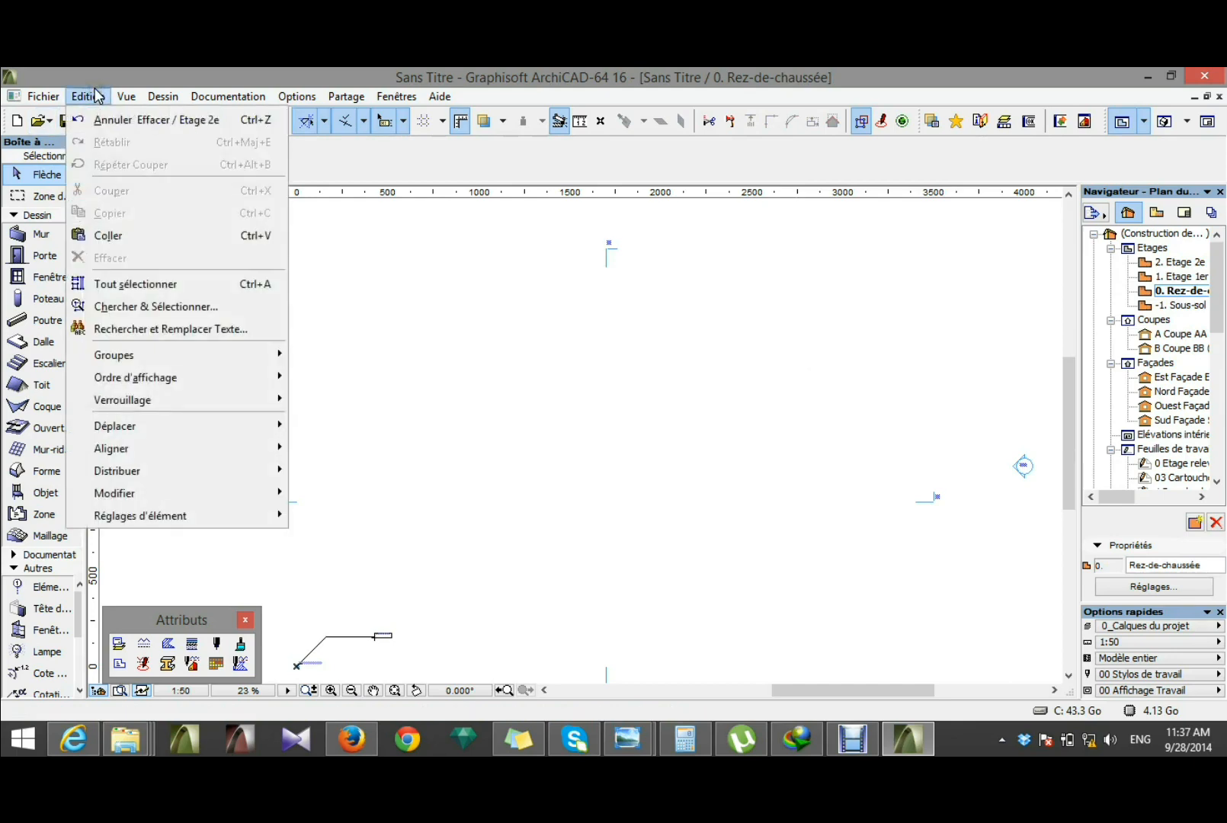
click(110, 239)
click(665, 531)
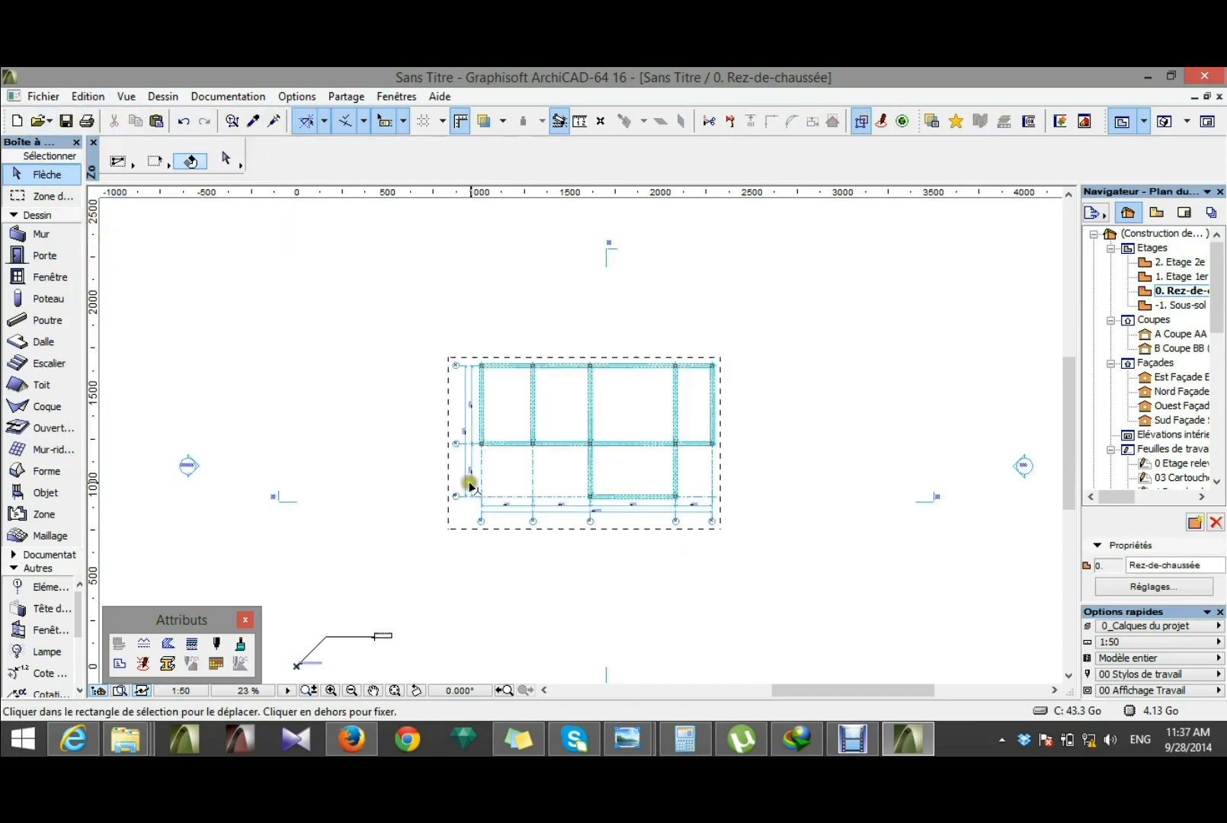
scroll(549, 432, up, 2)
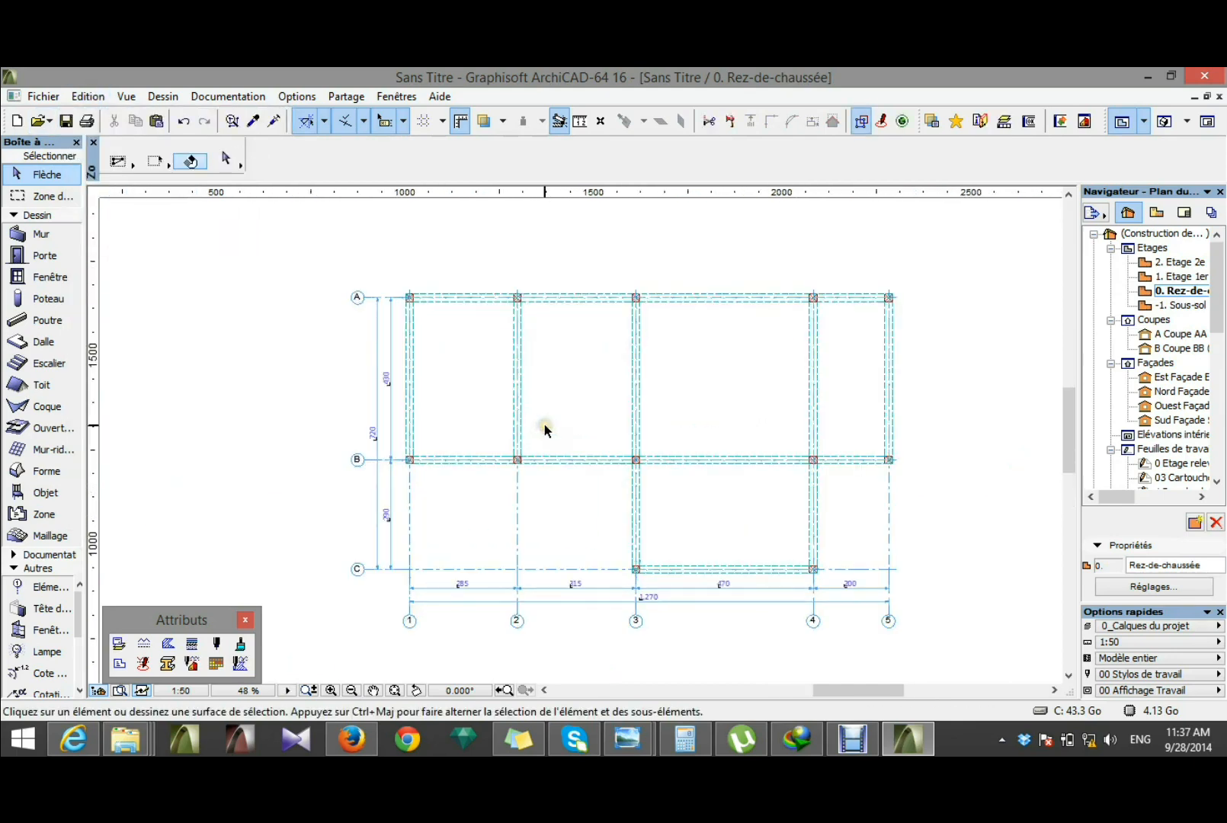
Step: Inspect the pasted column and beam structure in the 3D window, and return to the Rez-de-chaussée floor plan
key(F3)
scroll(616, 347, down, 3)
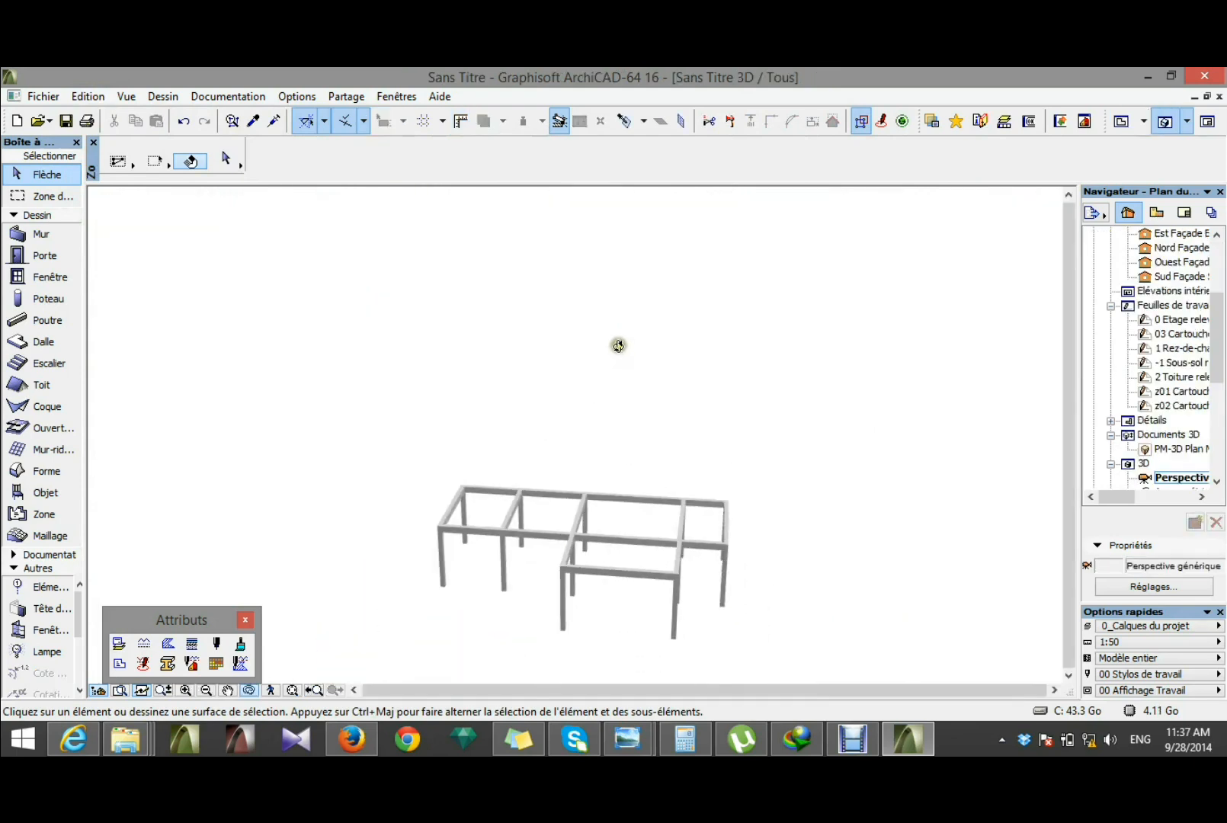
scroll(568, 561, up, 3)
key(F2)
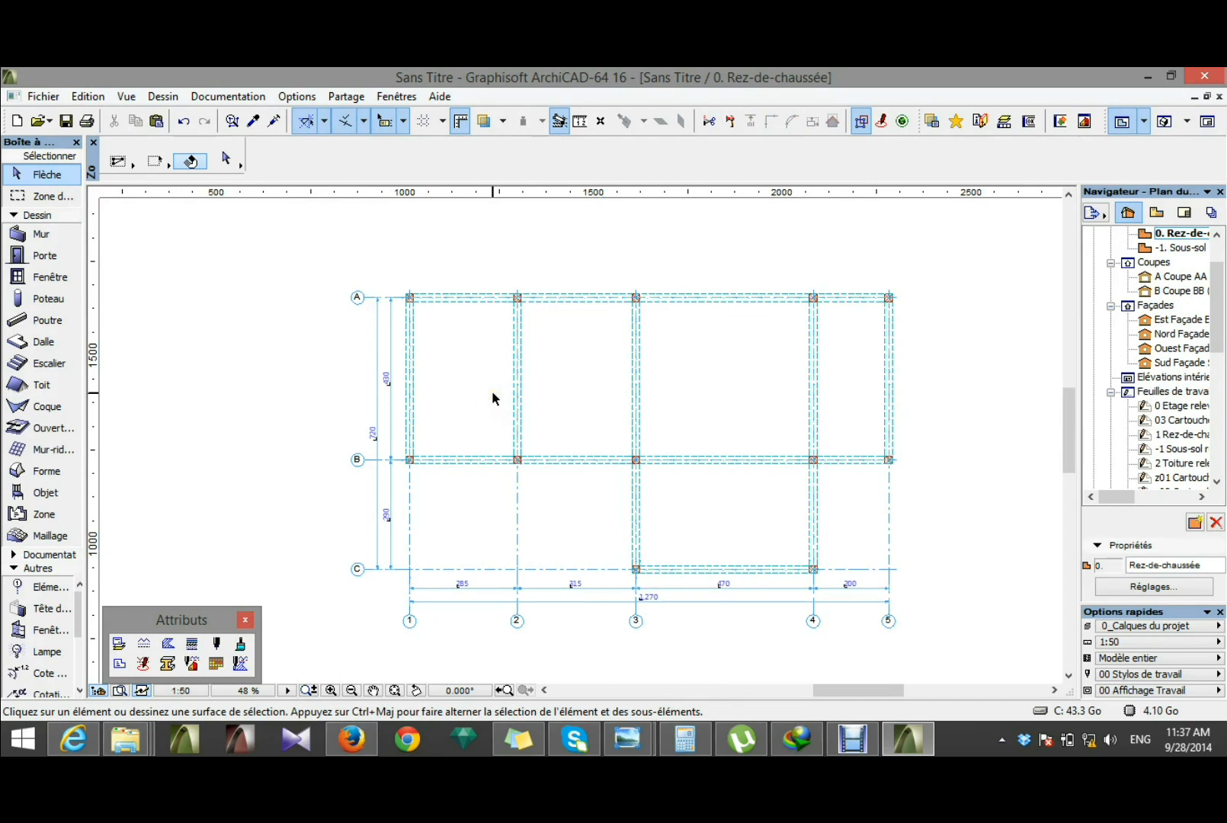
Step: Open the floor plan of storey 1 (Etage 1er) and set the storey below as its trace reference
drag(1219, 311, 1219, 276)
double_click(1172, 278)
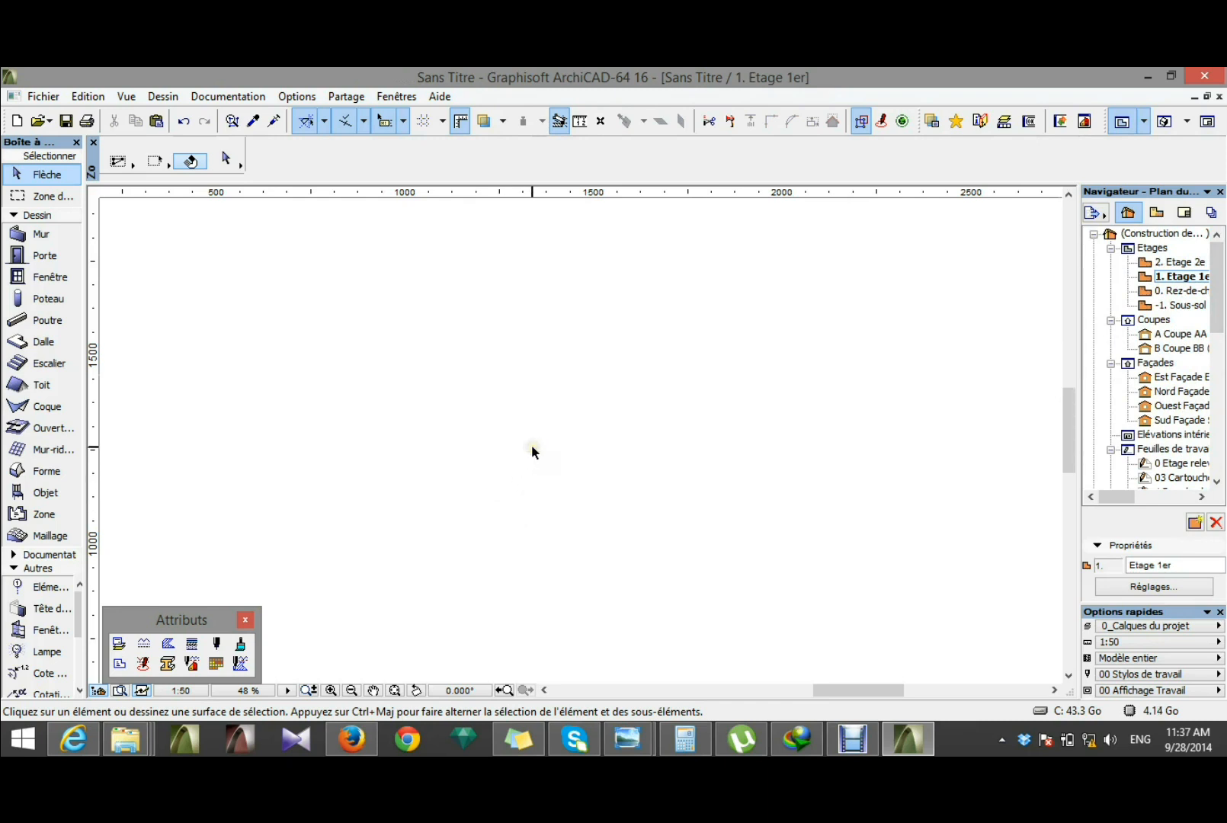
click(485, 123)
click(500, 124)
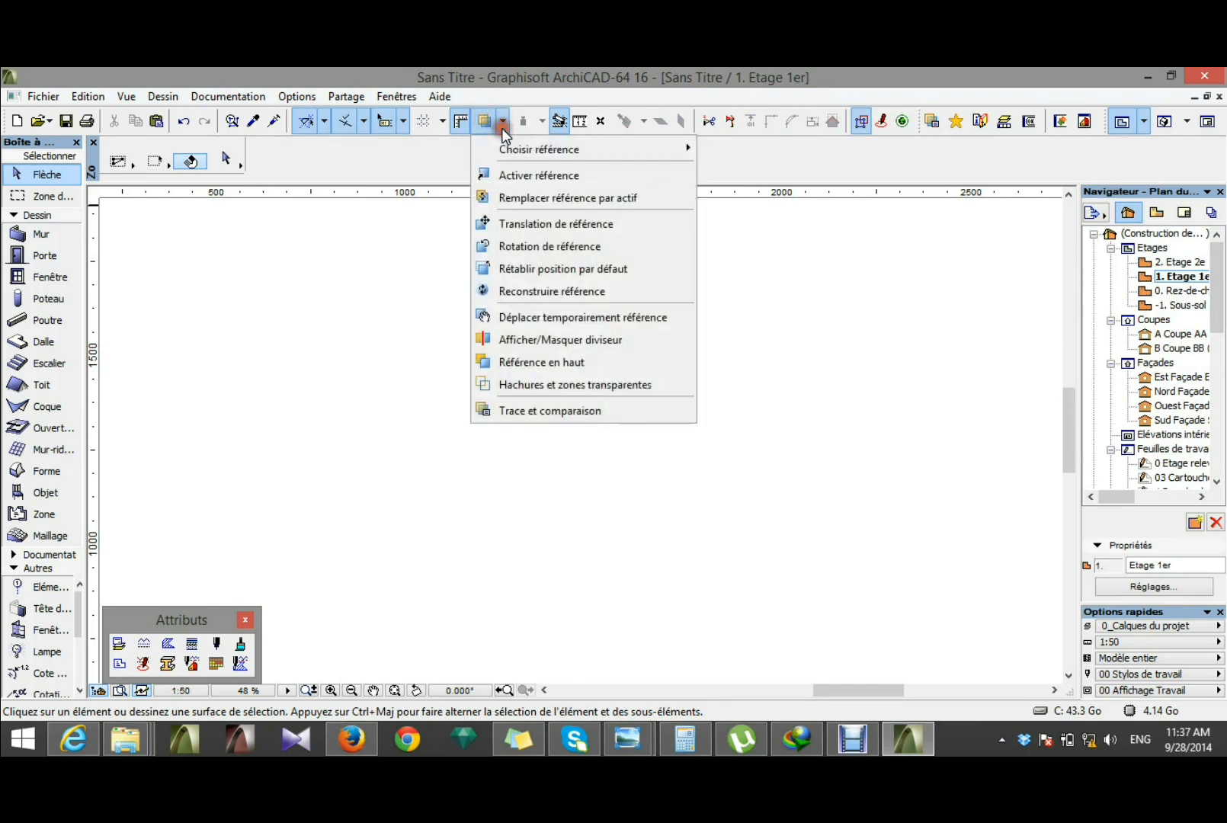
mouse_move(526, 150)
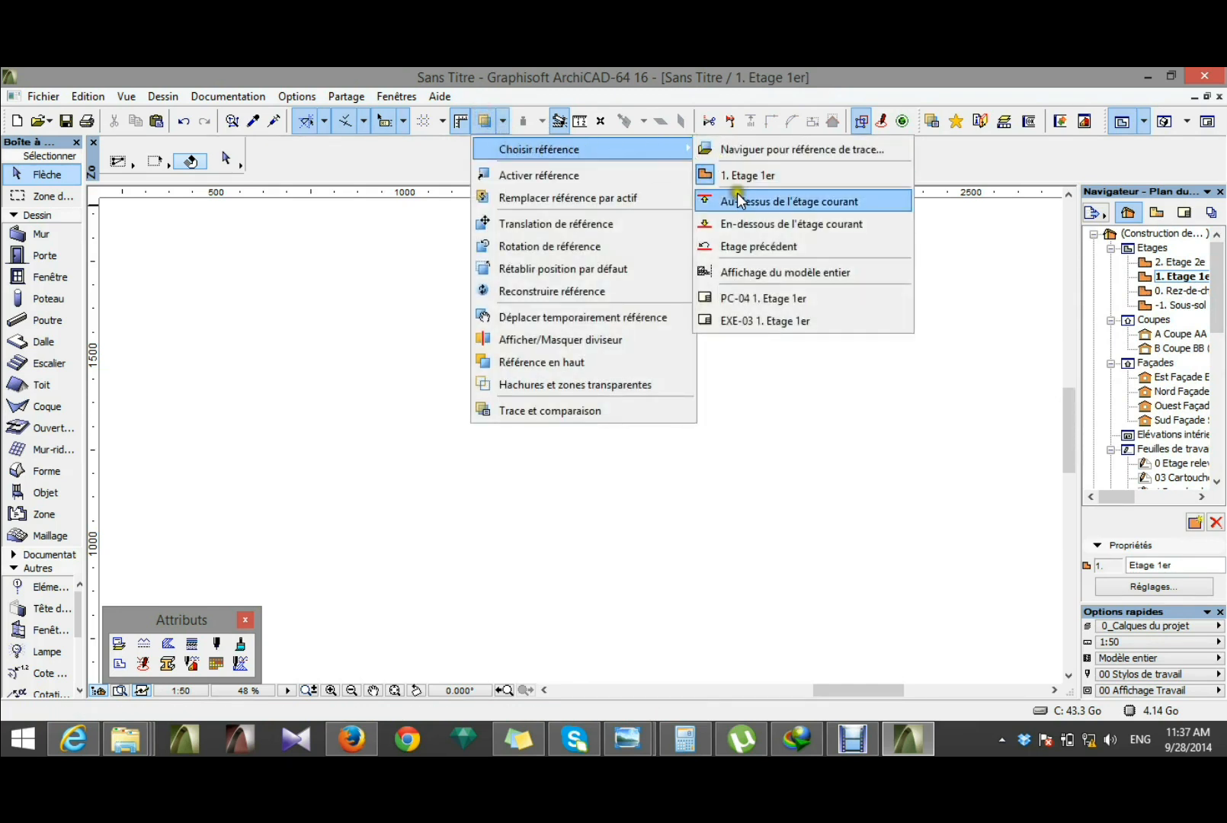
click(768, 225)
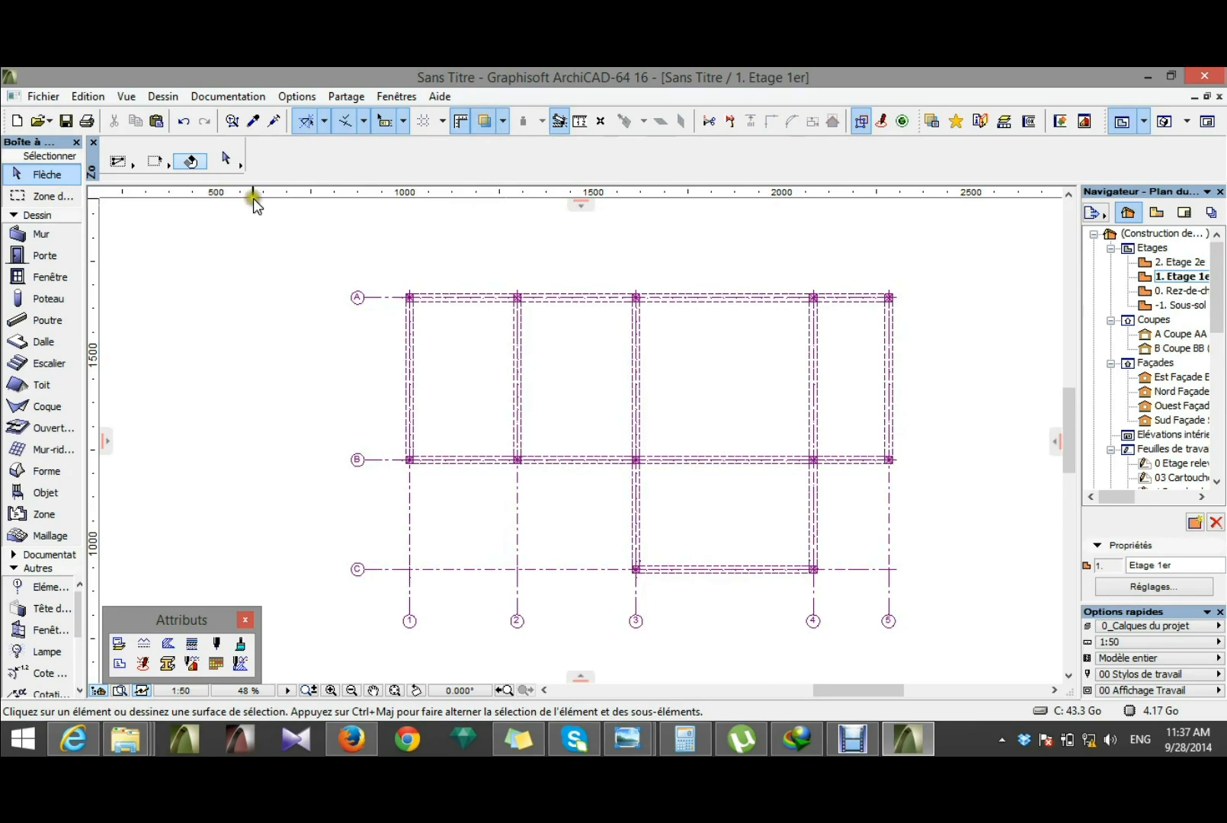
Step: Open the grid system settings for storey 1 and turn off Lignes de cote and Cotation entière
click(162, 96)
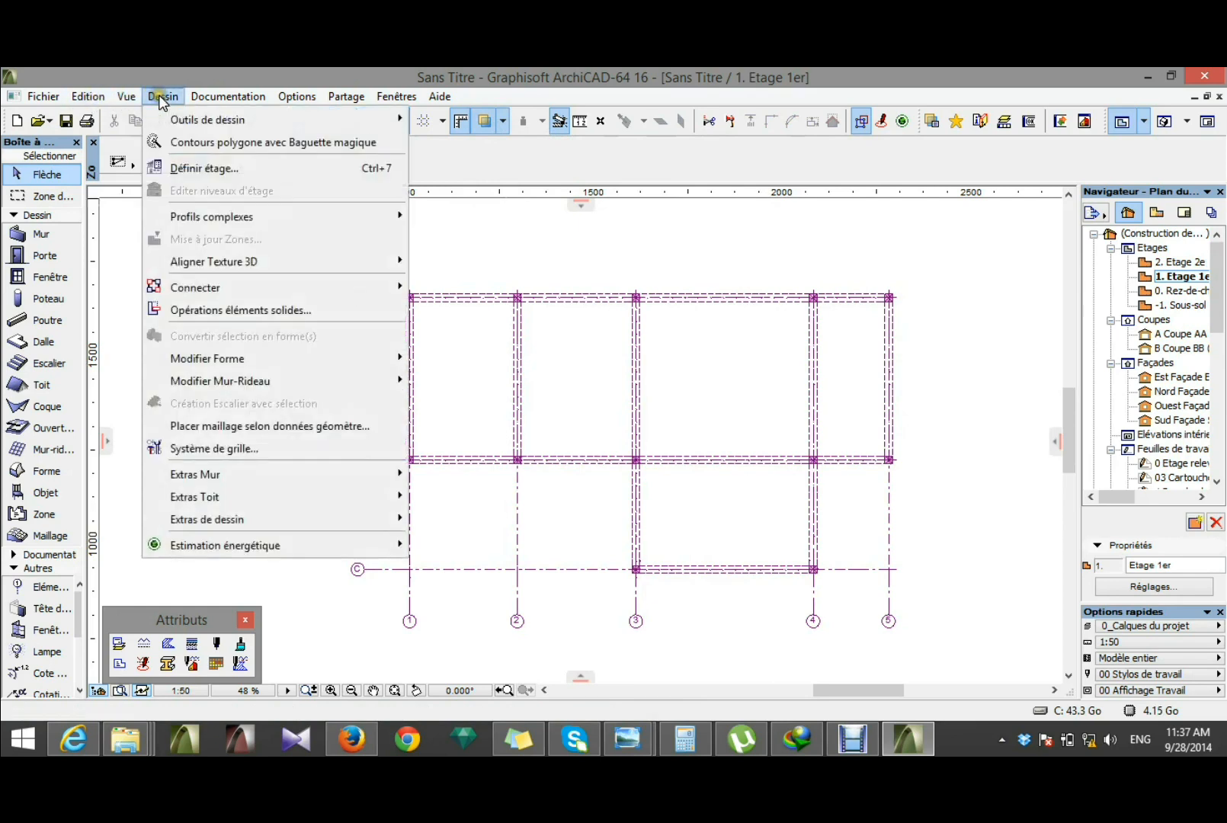
click(196, 451)
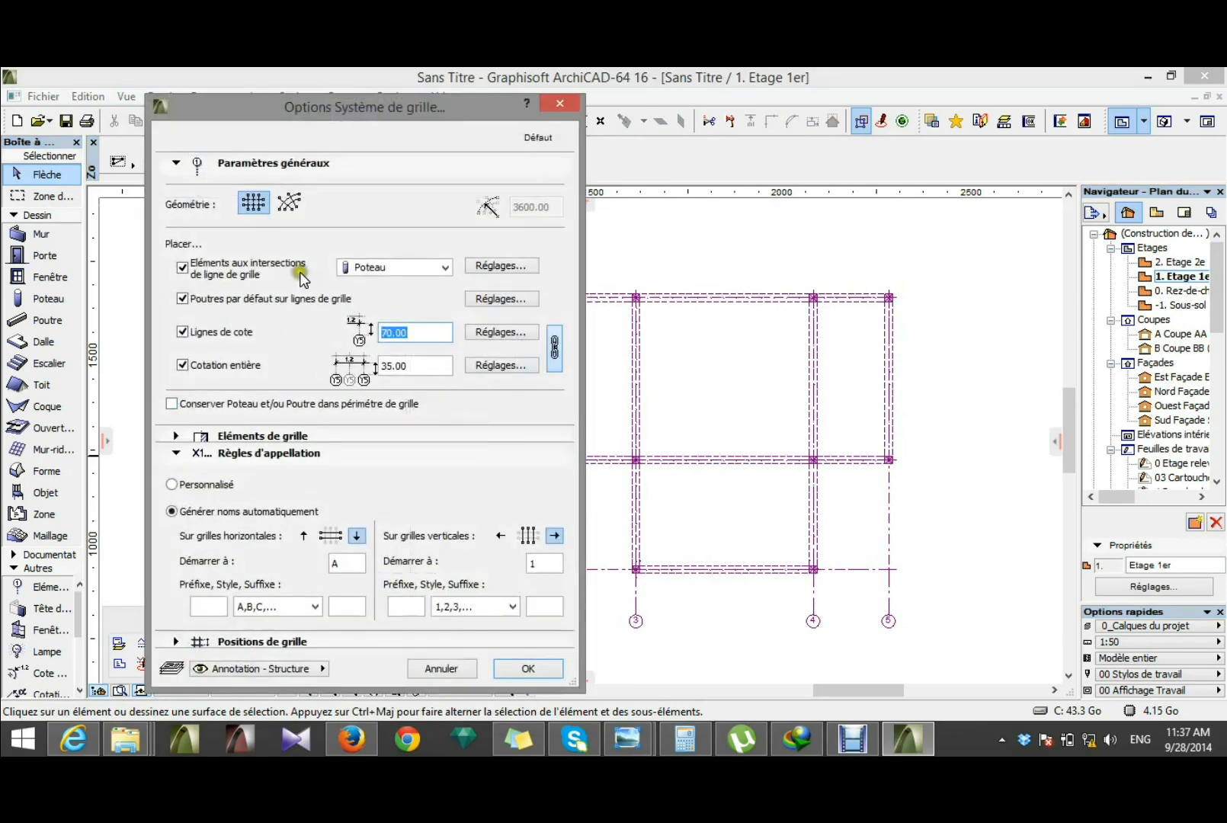
click(183, 333)
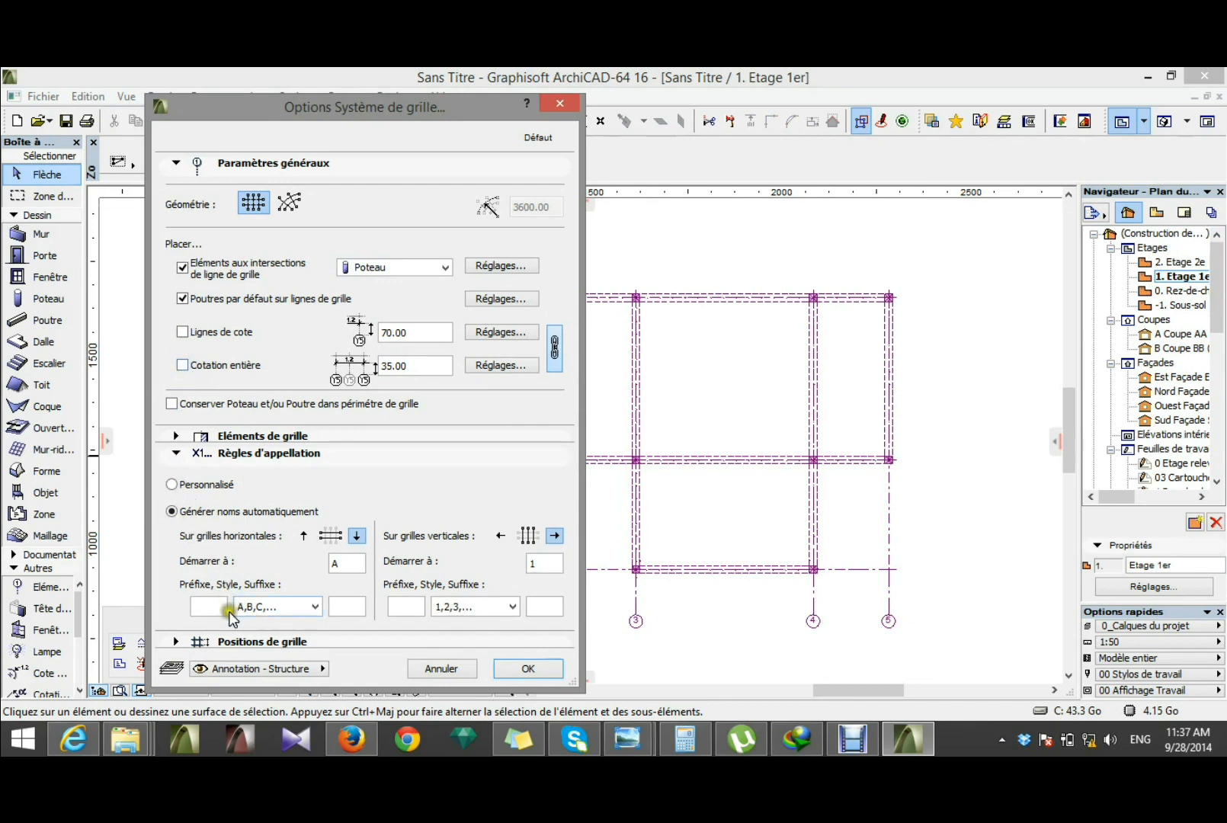
Step: Review the grid element options for plan and section display, and leave them without changes
click(179, 436)
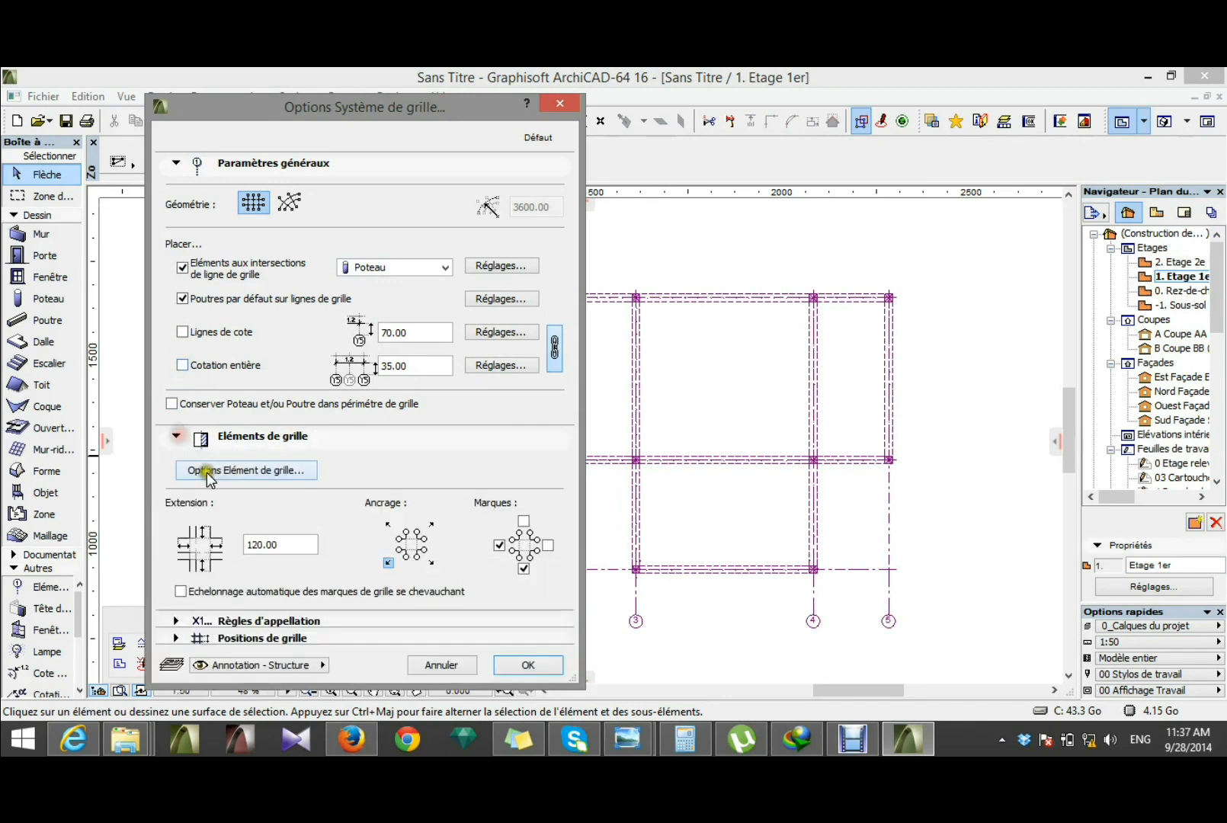
click(241, 473)
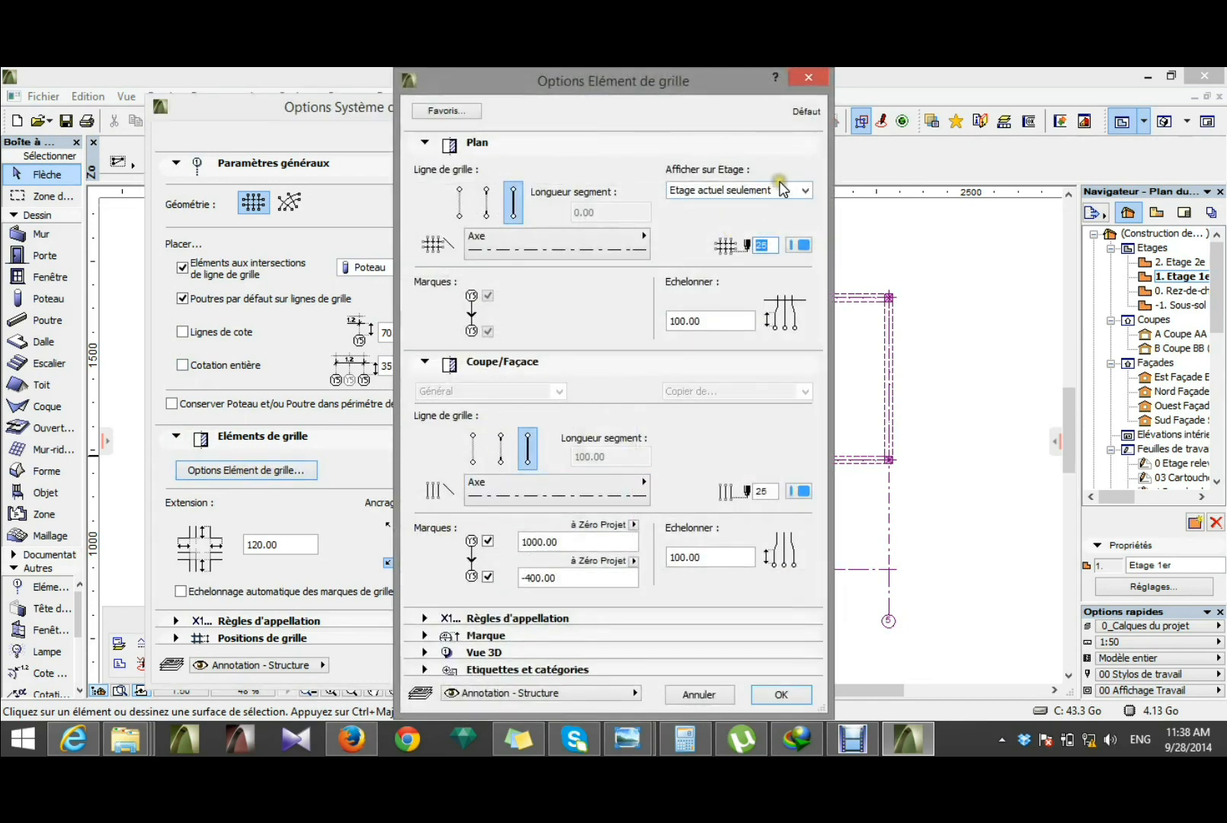
click(809, 77)
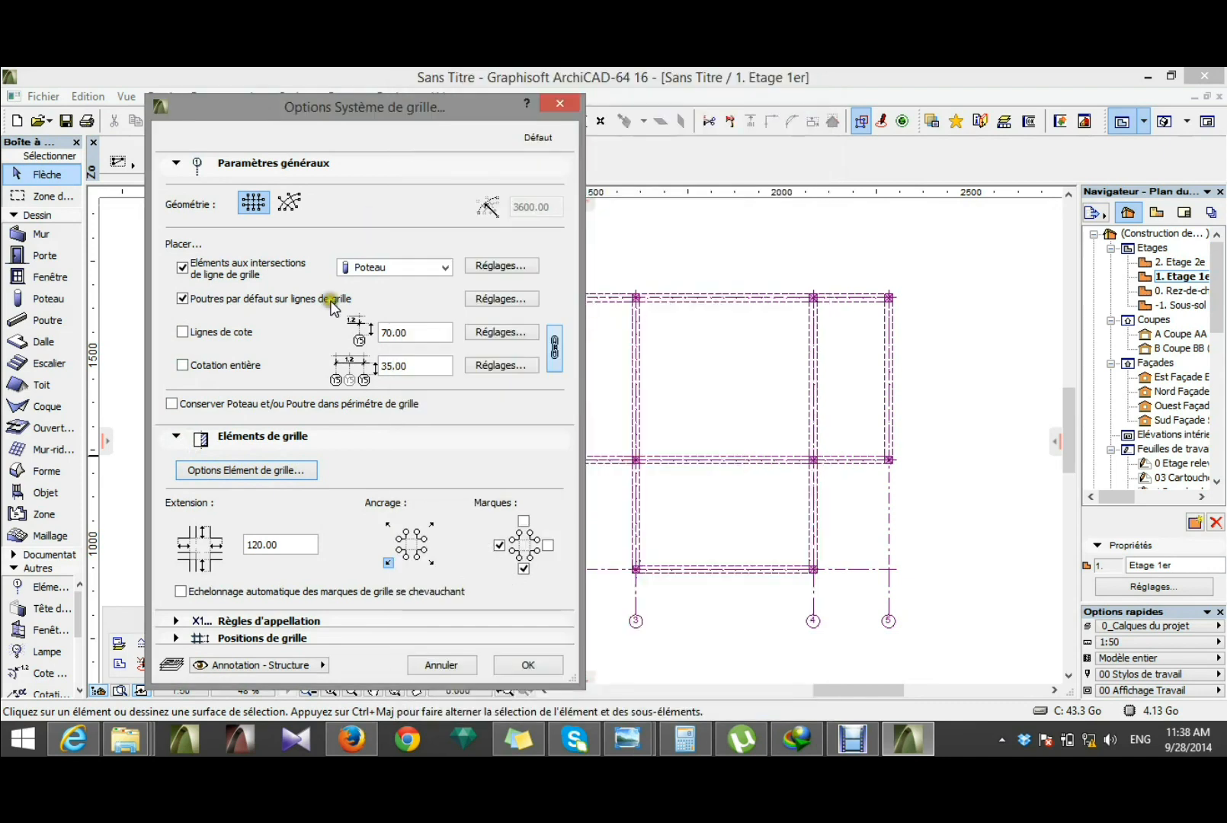
Step: Place the grid system on storey 1 with its origin at the intersection of axes 1 and C, aligned horizontally along axis C
click(526, 666)
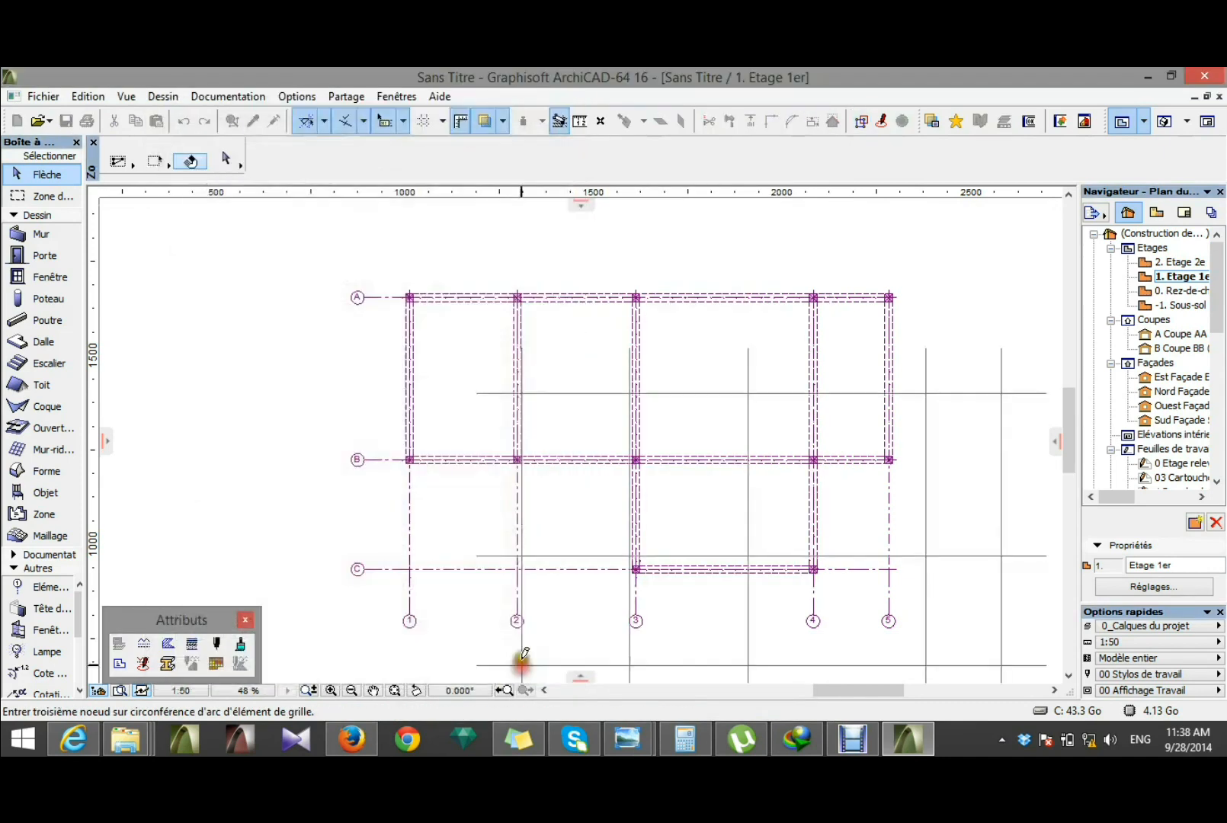
click(410, 562)
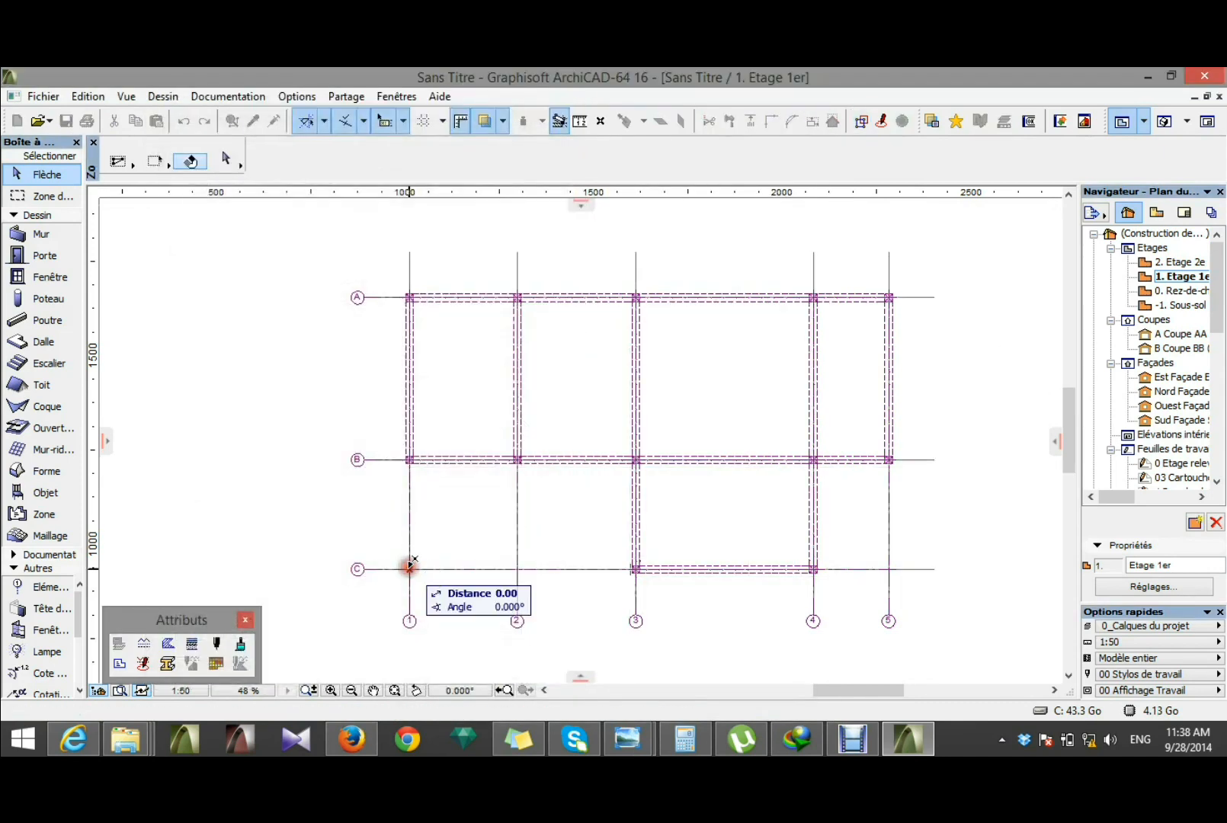
click(466, 567)
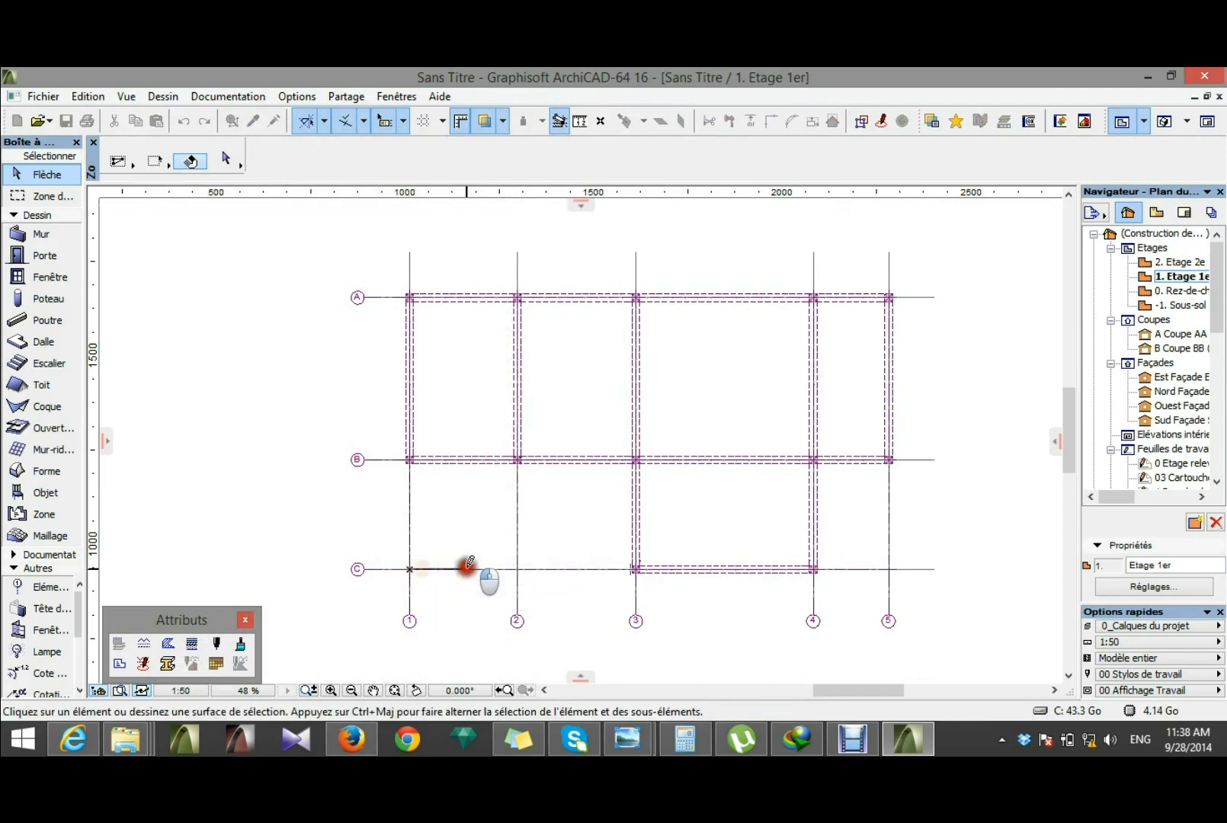
key(ctrl+a)
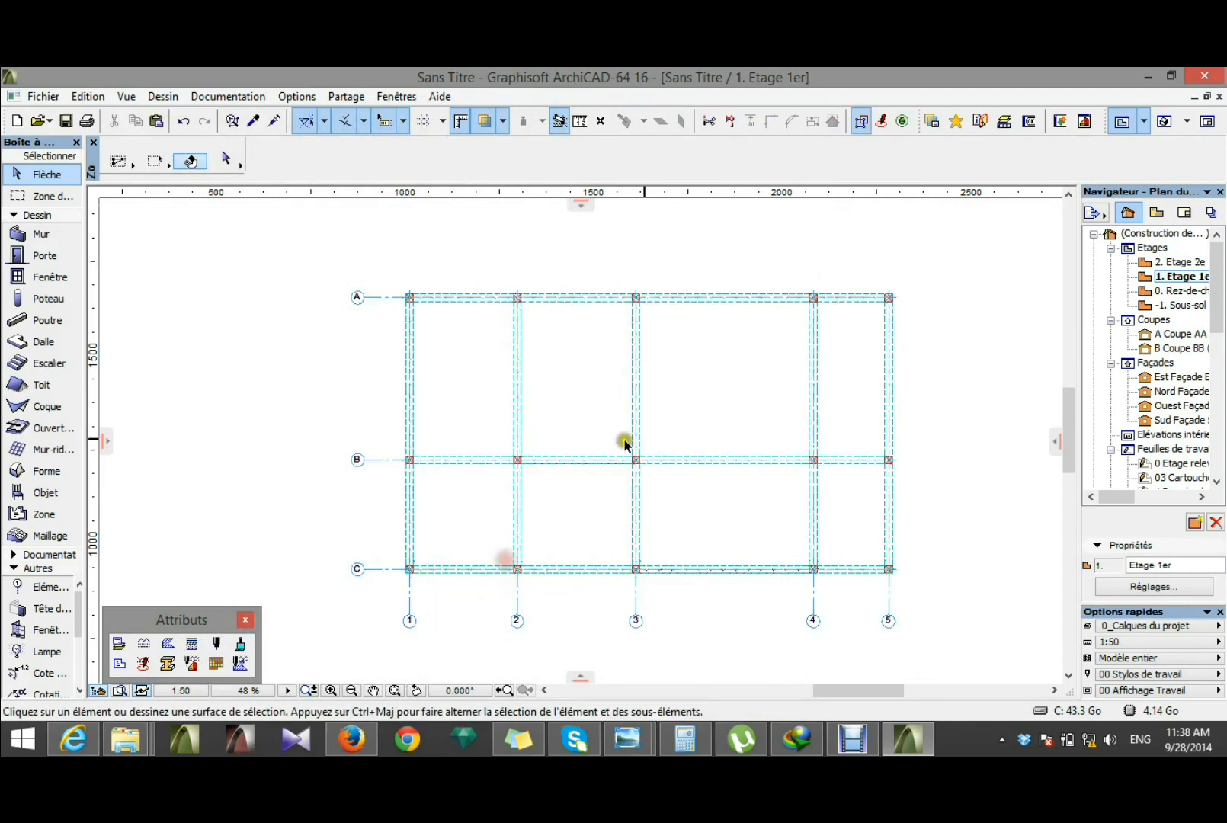
Step: Open the Etage 2e floor plan and place the same grid system there from intersection C1, aligned horizontally along axis C
double_click(1170, 262)
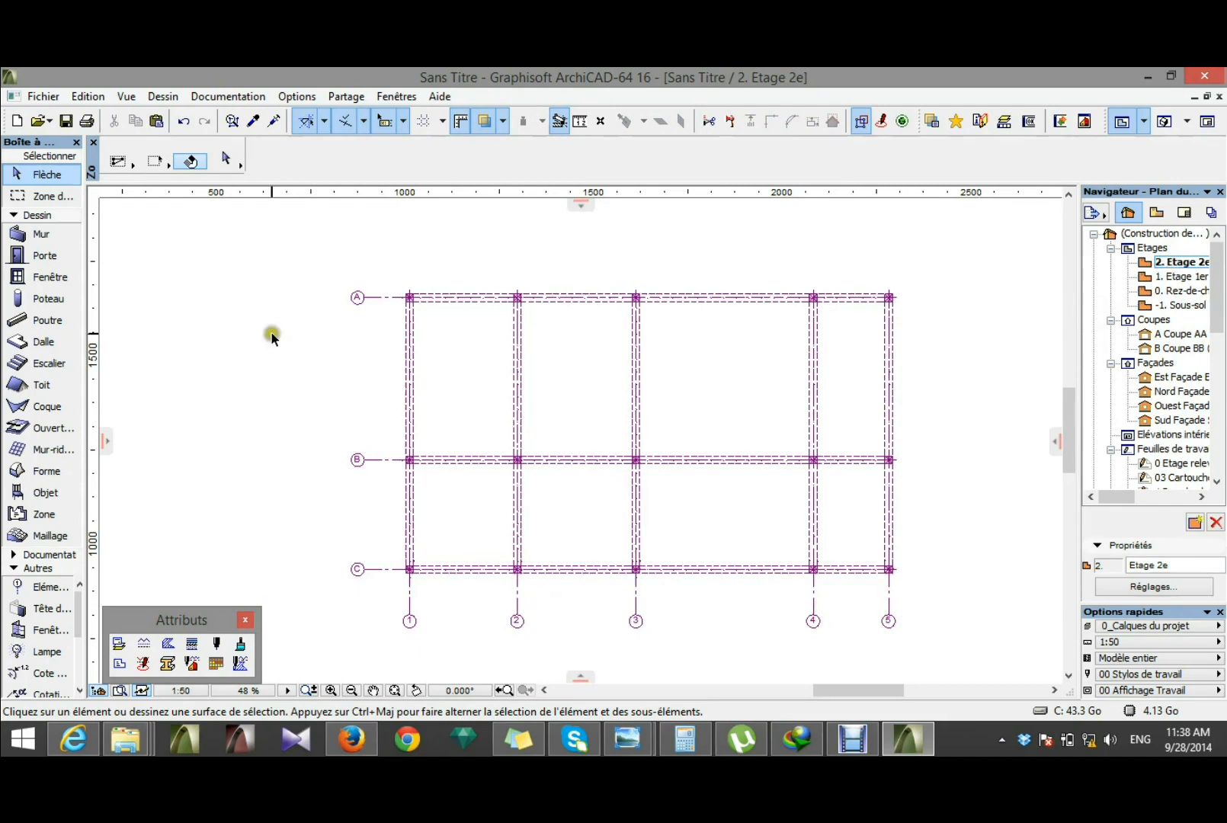
click(158, 98)
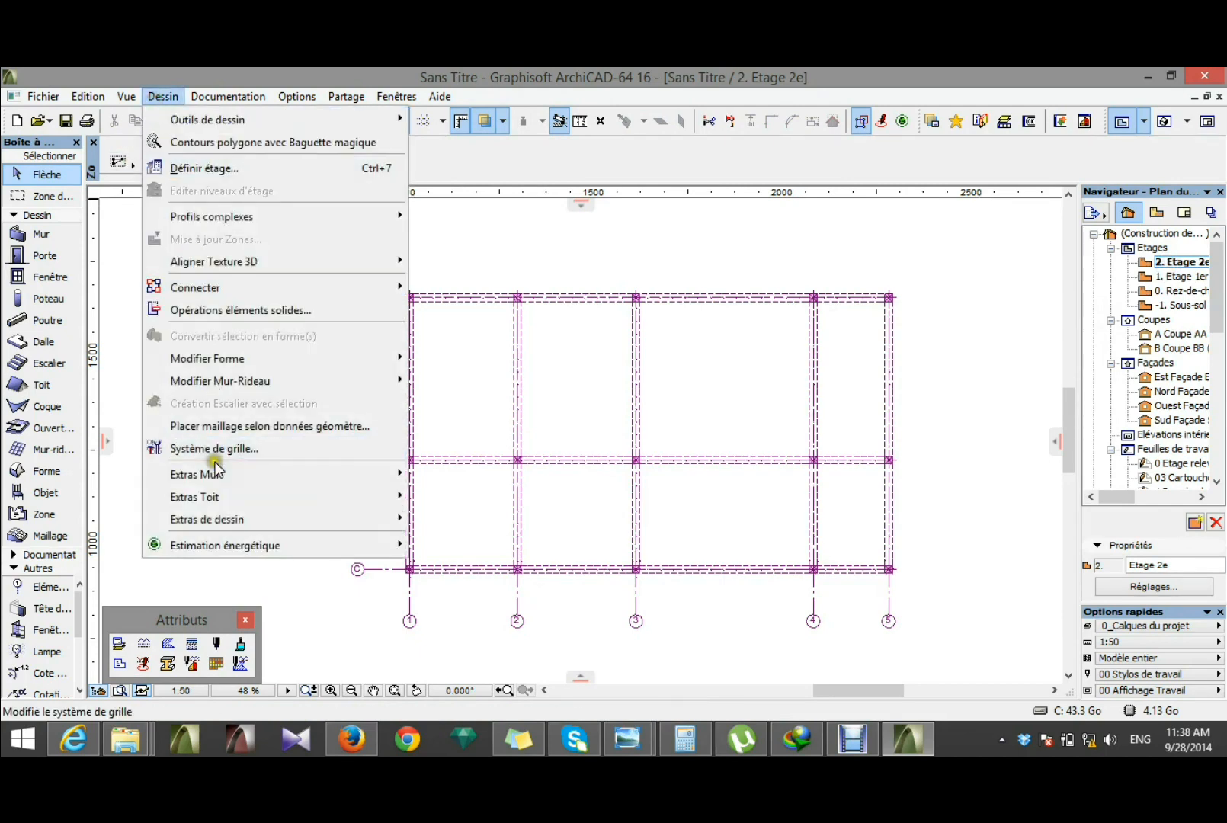
click(709, 444)
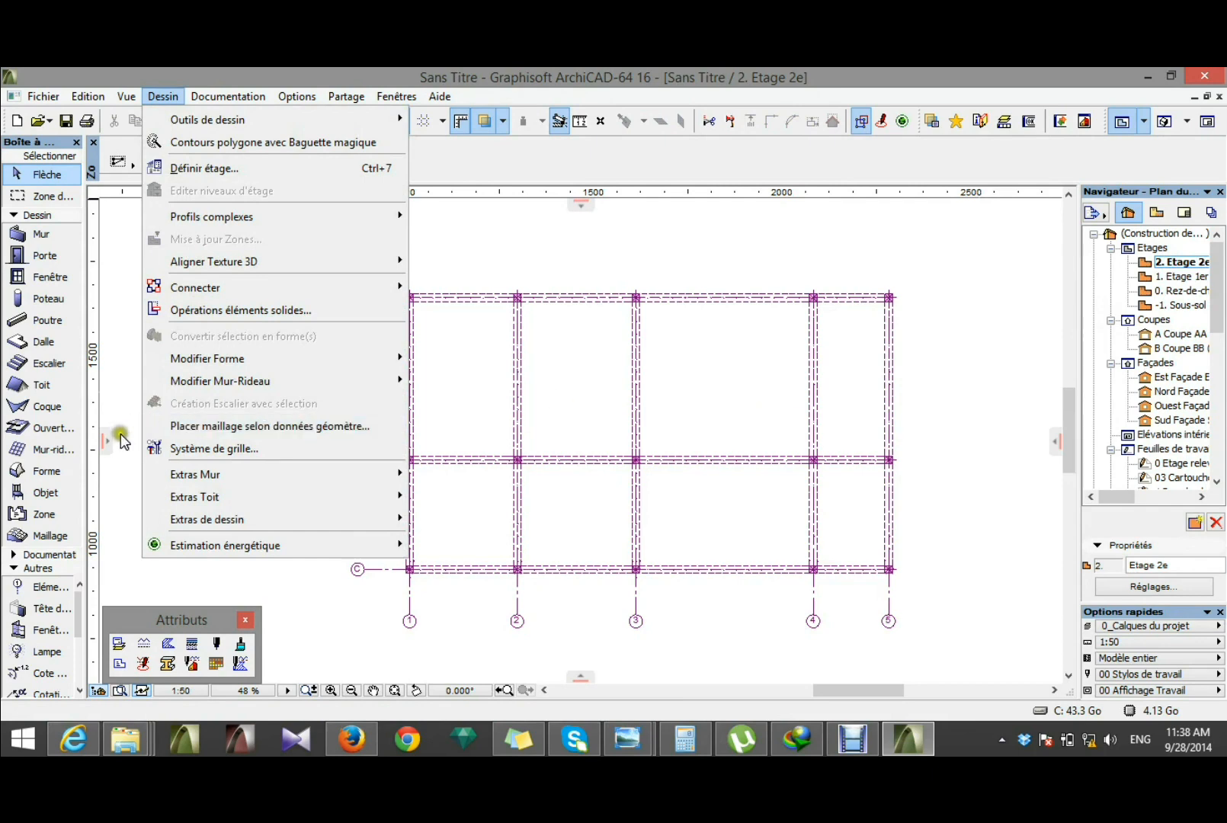
click(195, 458)
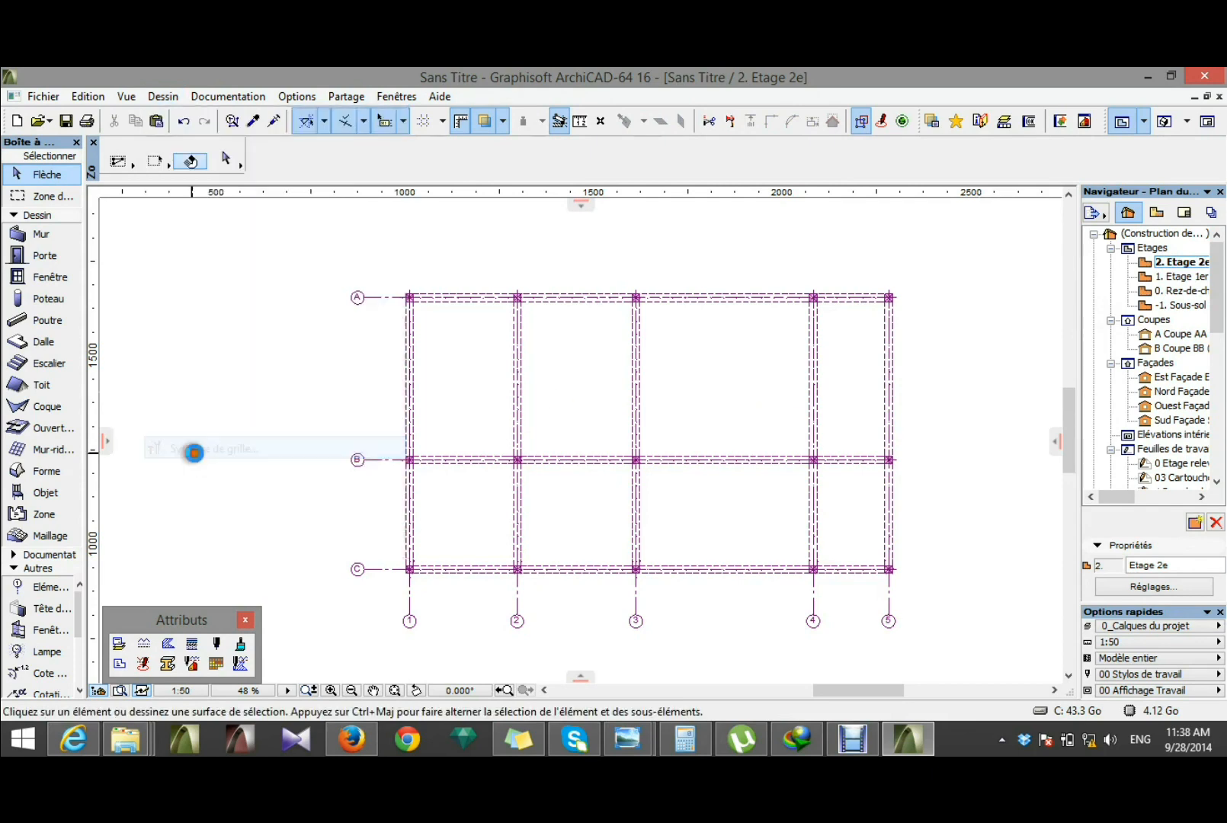
click(528, 666)
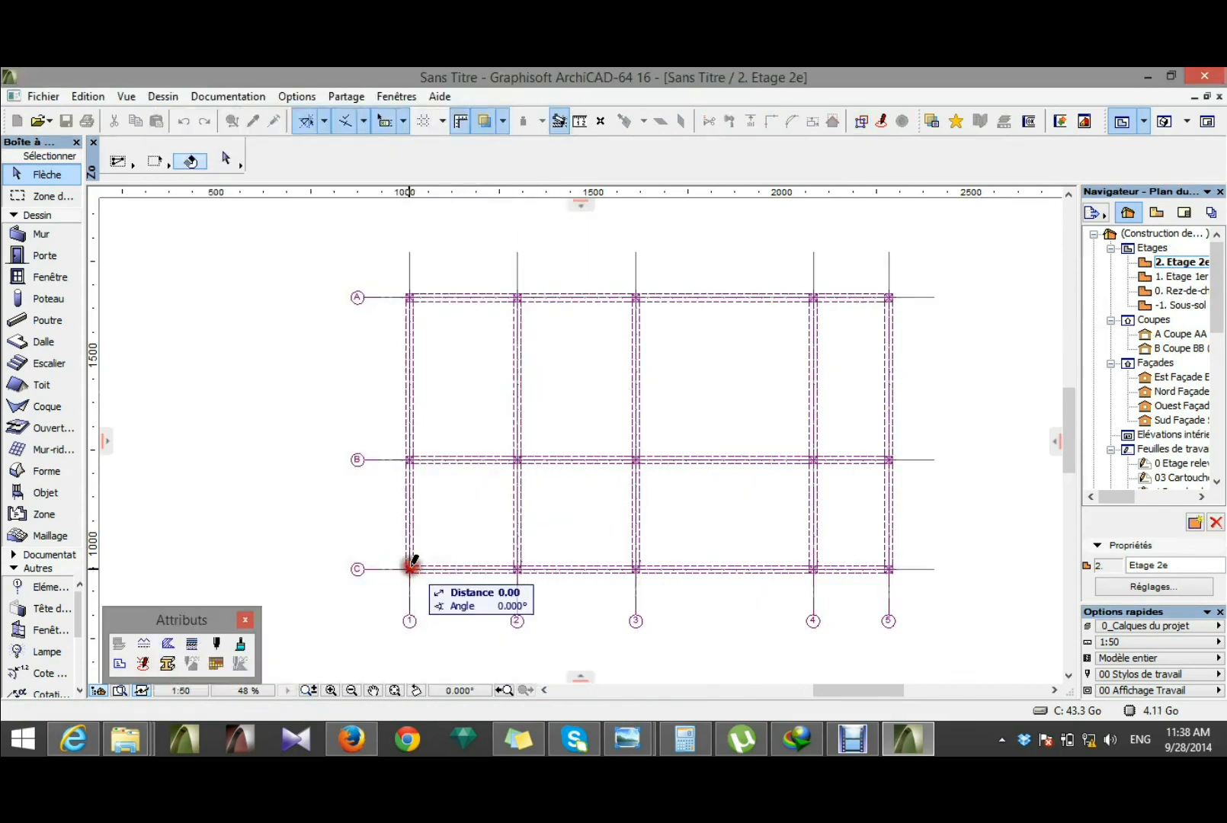
click(452, 570)
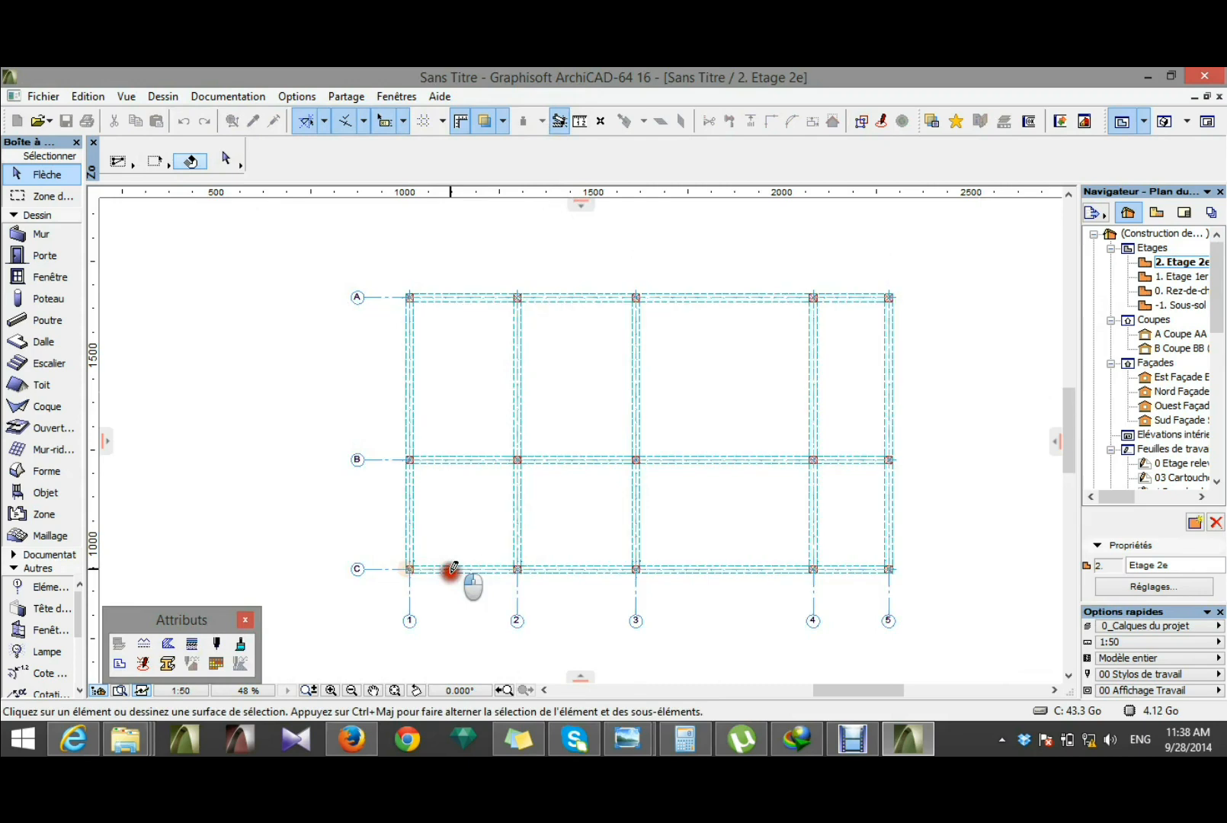
Step: Return to the Etage 1er floor plan and inspect the stacked column and beam structure in the 3D window
double_click(1178, 276)
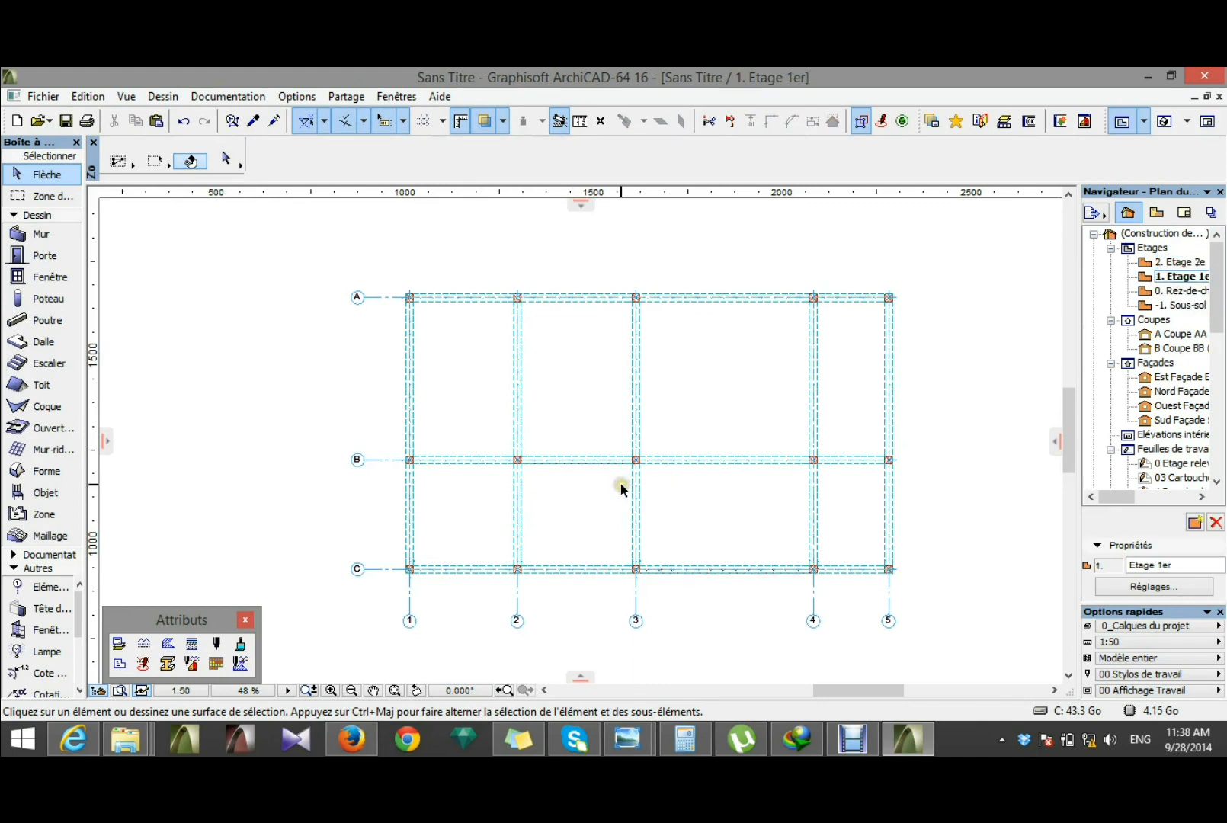
click(597, 378)
click(570, 392)
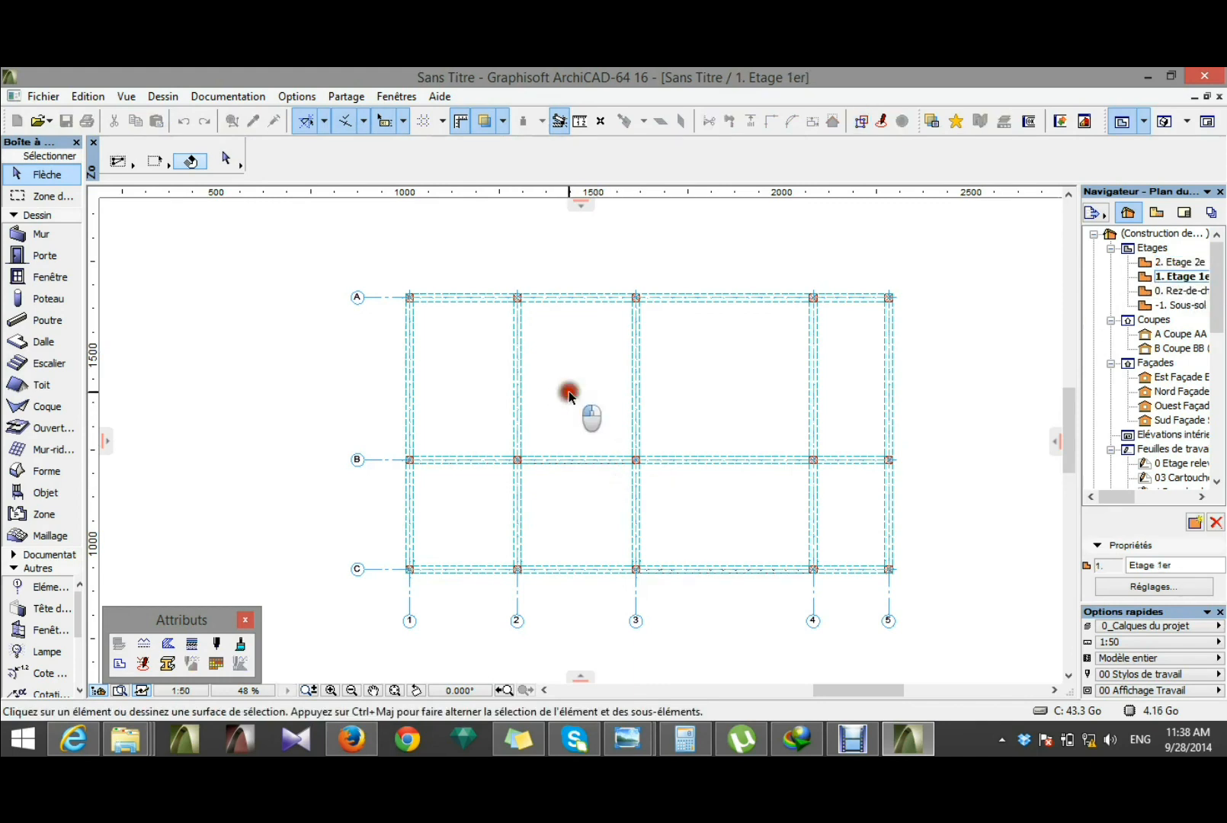
key(F3)
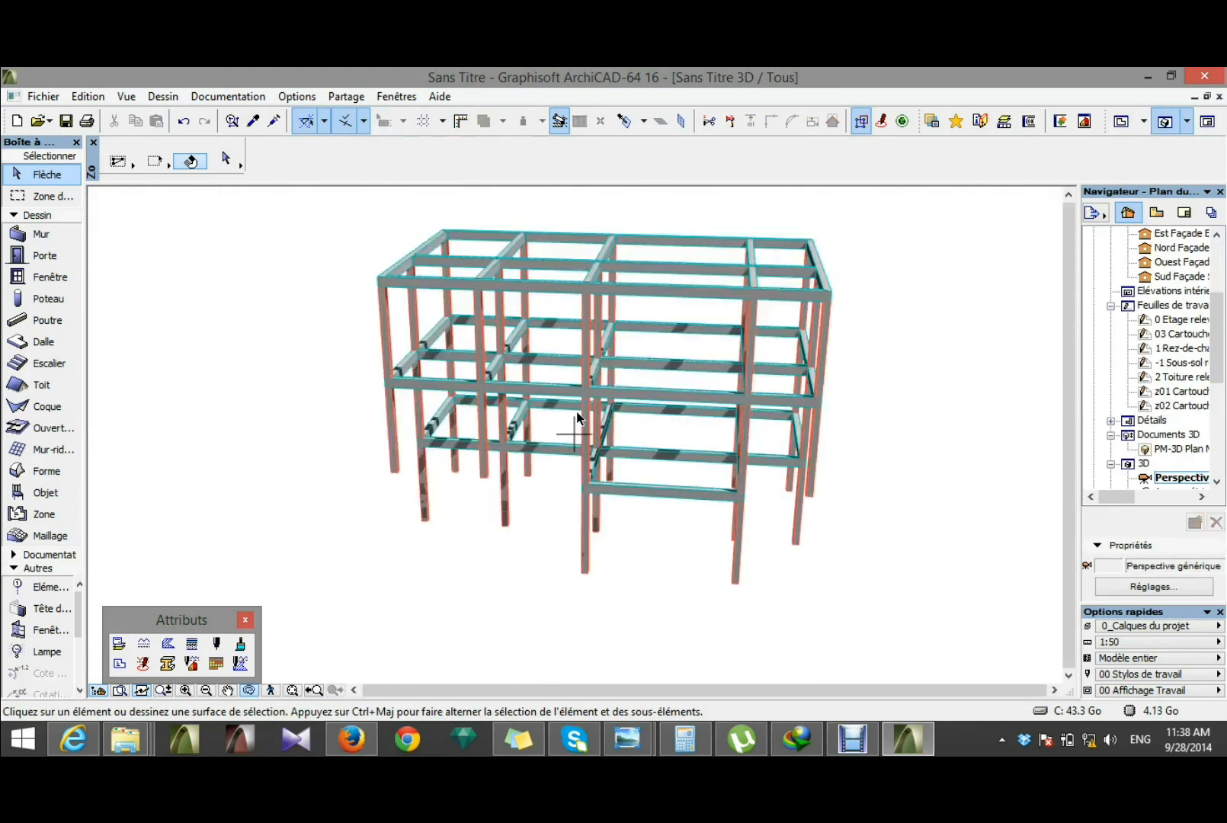
drag(577, 418, 746, 461)
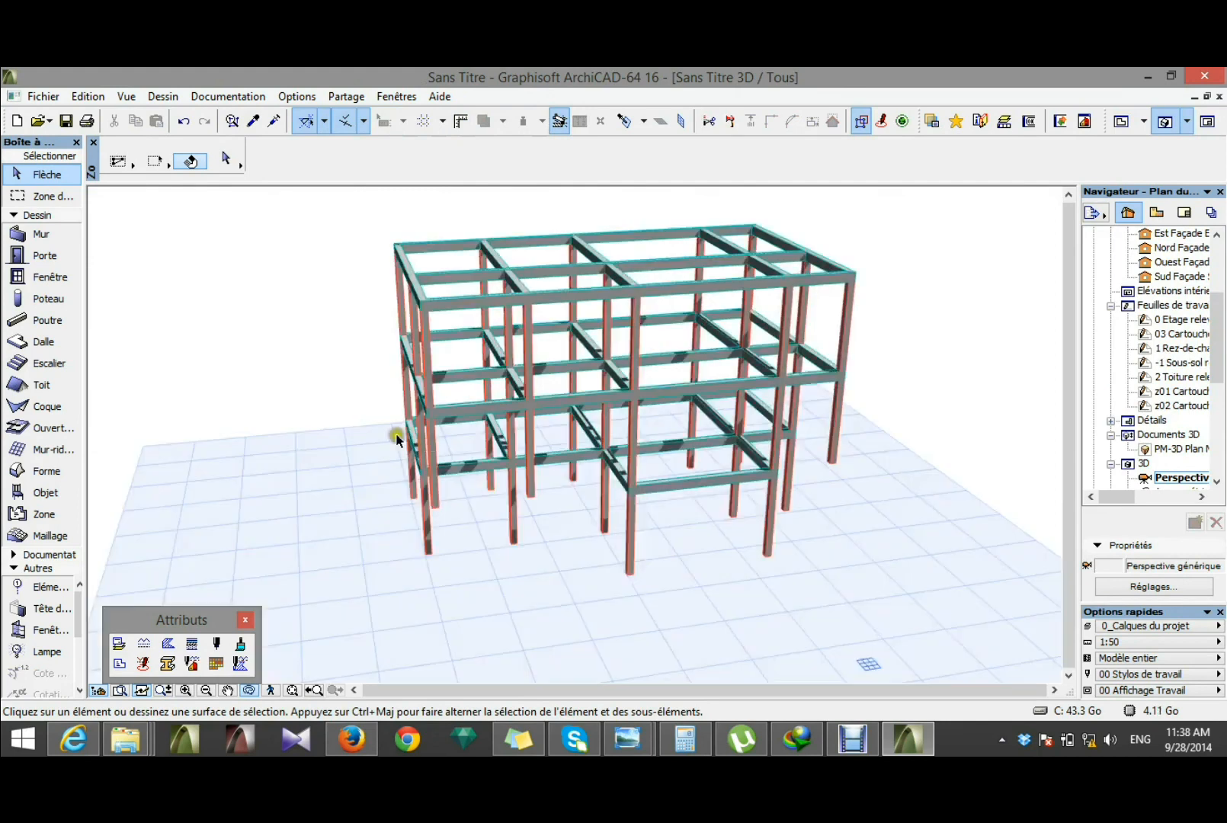
scroll(386, 419, up, 2)
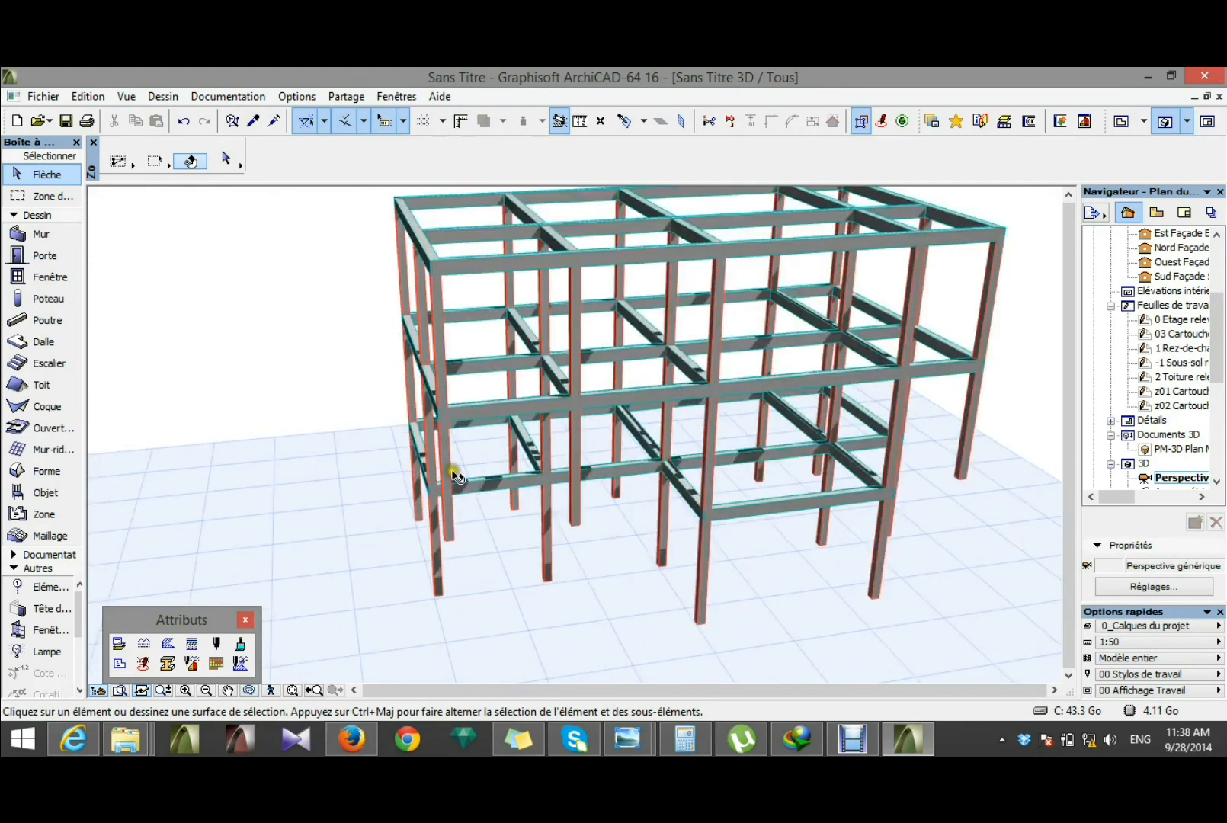
Step: Delete the columns at grid intersections C1 and C2 on storeys 1 and 2 in the 3D window
click(450, 474)
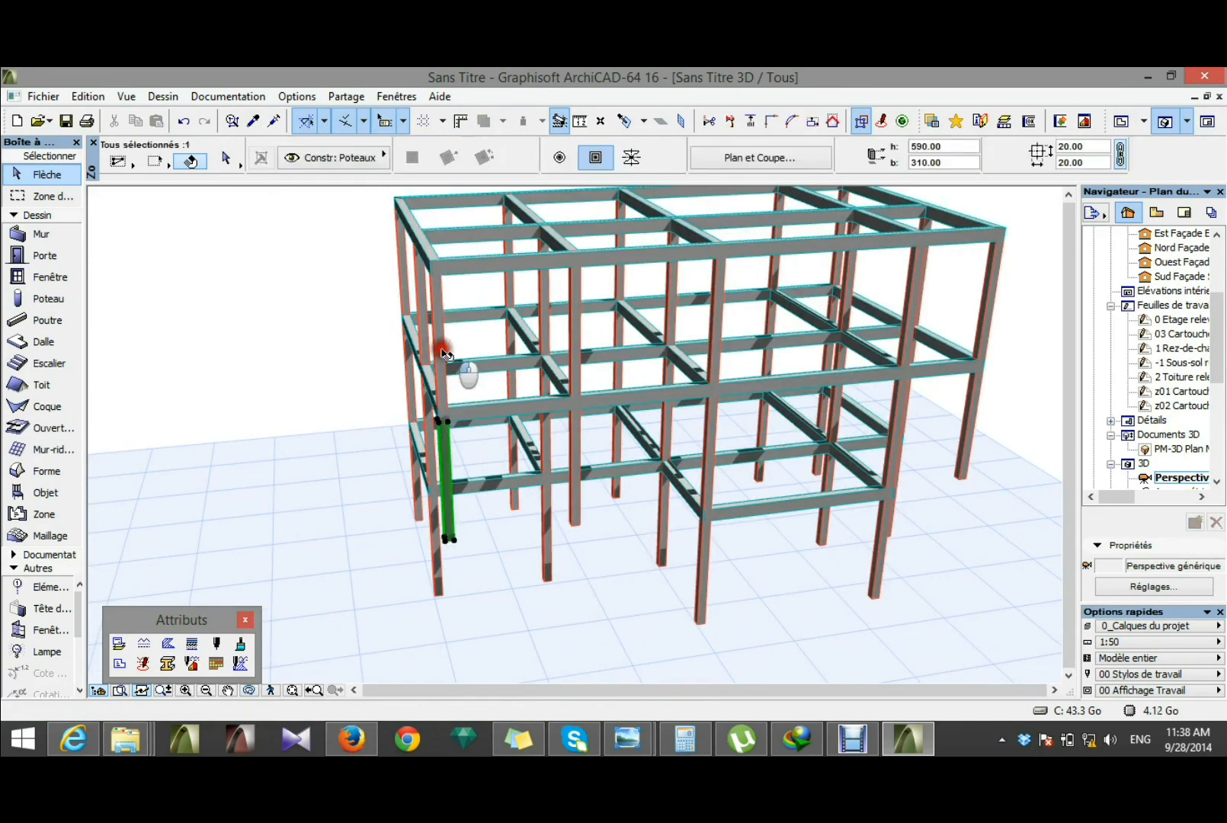
shift+click(441, 350)
shift+click(575, 355)
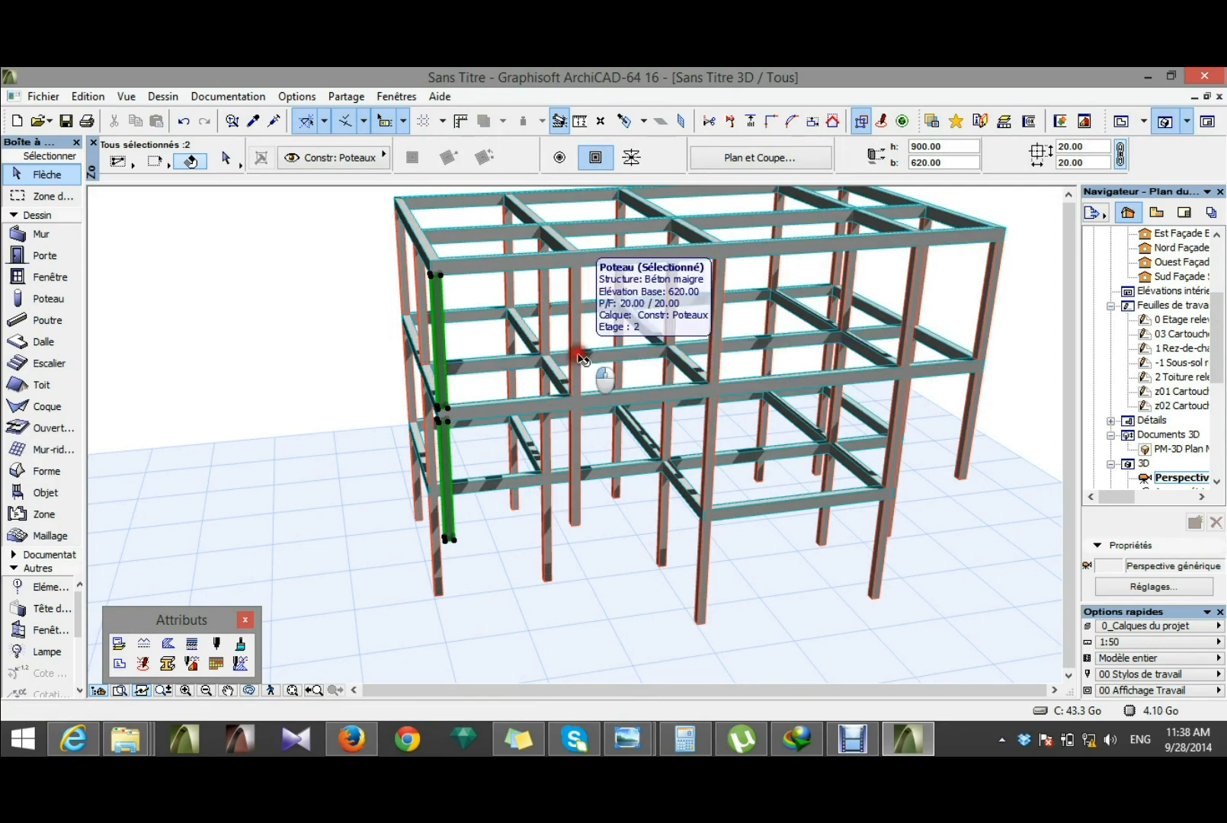
shift+click(577, 457)
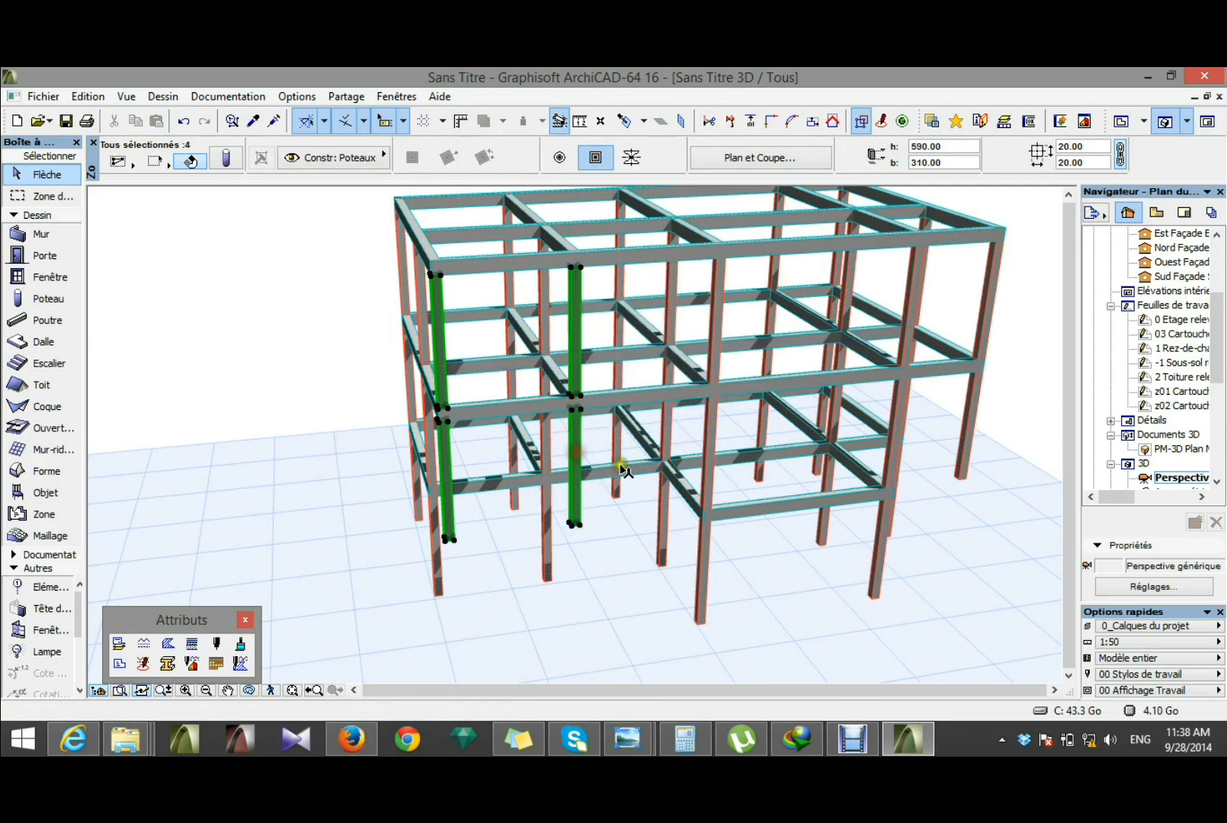
click(917, 436)
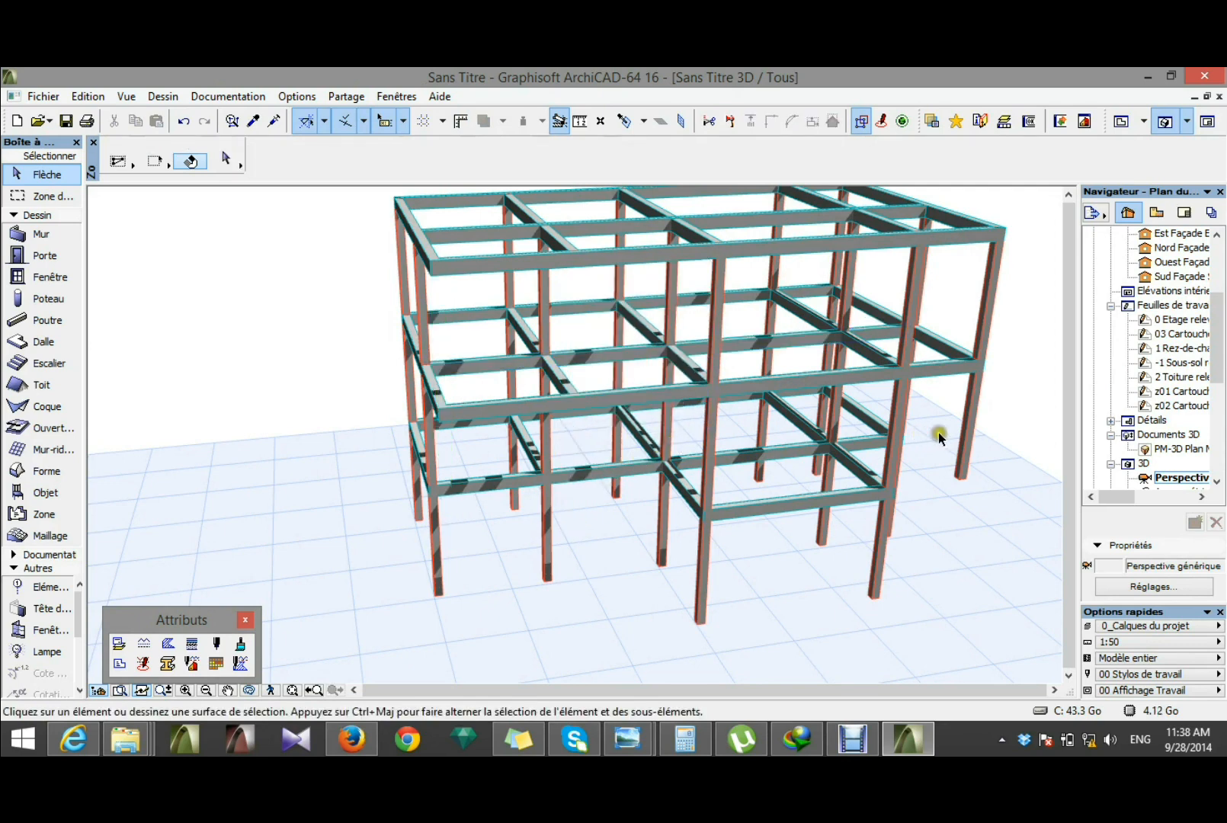
Step: Delete the two columns at grid intersection C5 on storeys 1 and 2
click(968, 434)
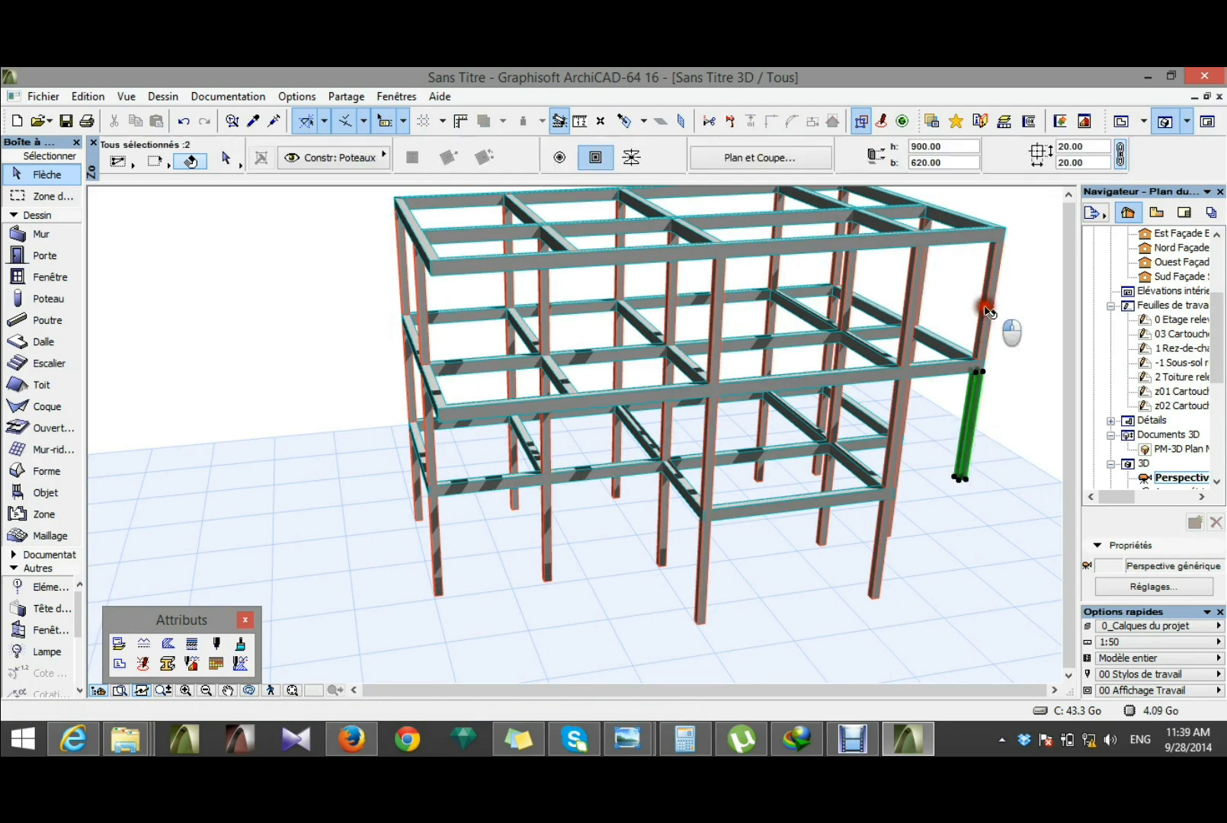
shift+click(987, 309)
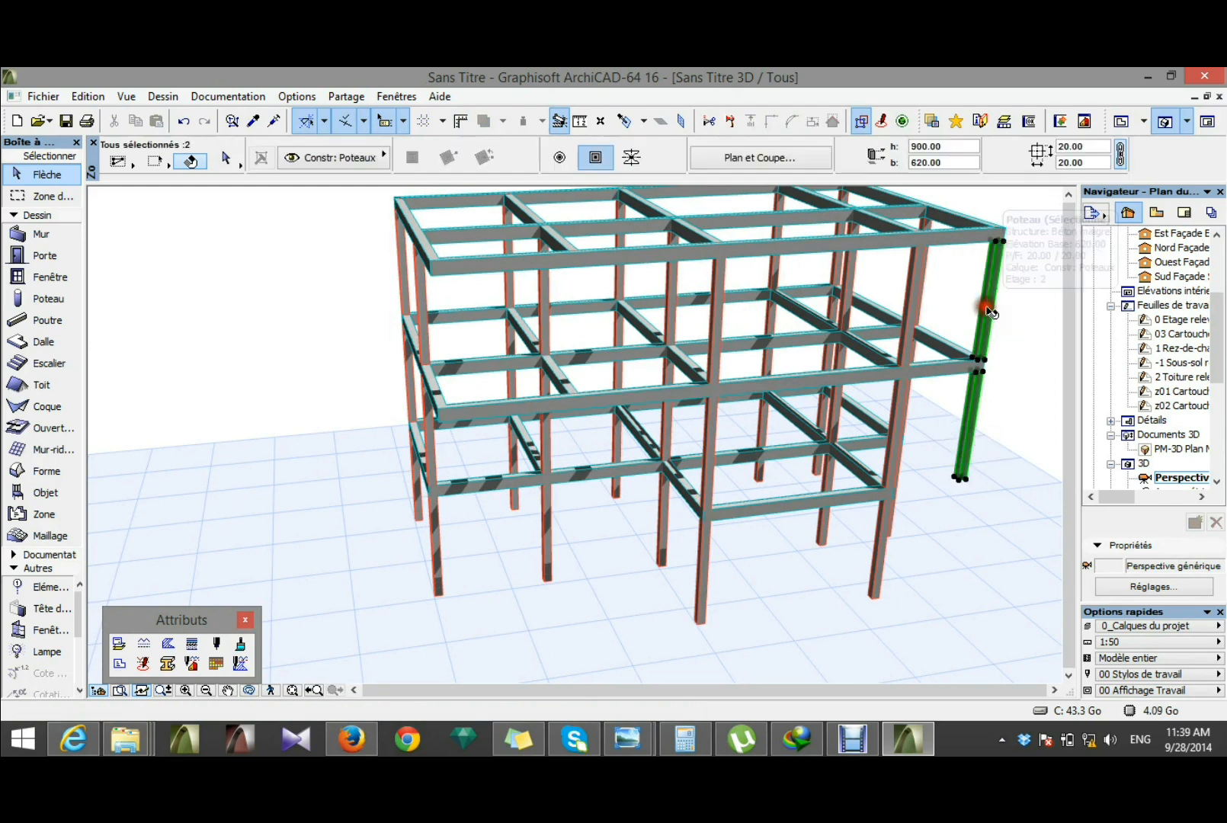
shift+click(970, 241)
shift+click(969, 240)
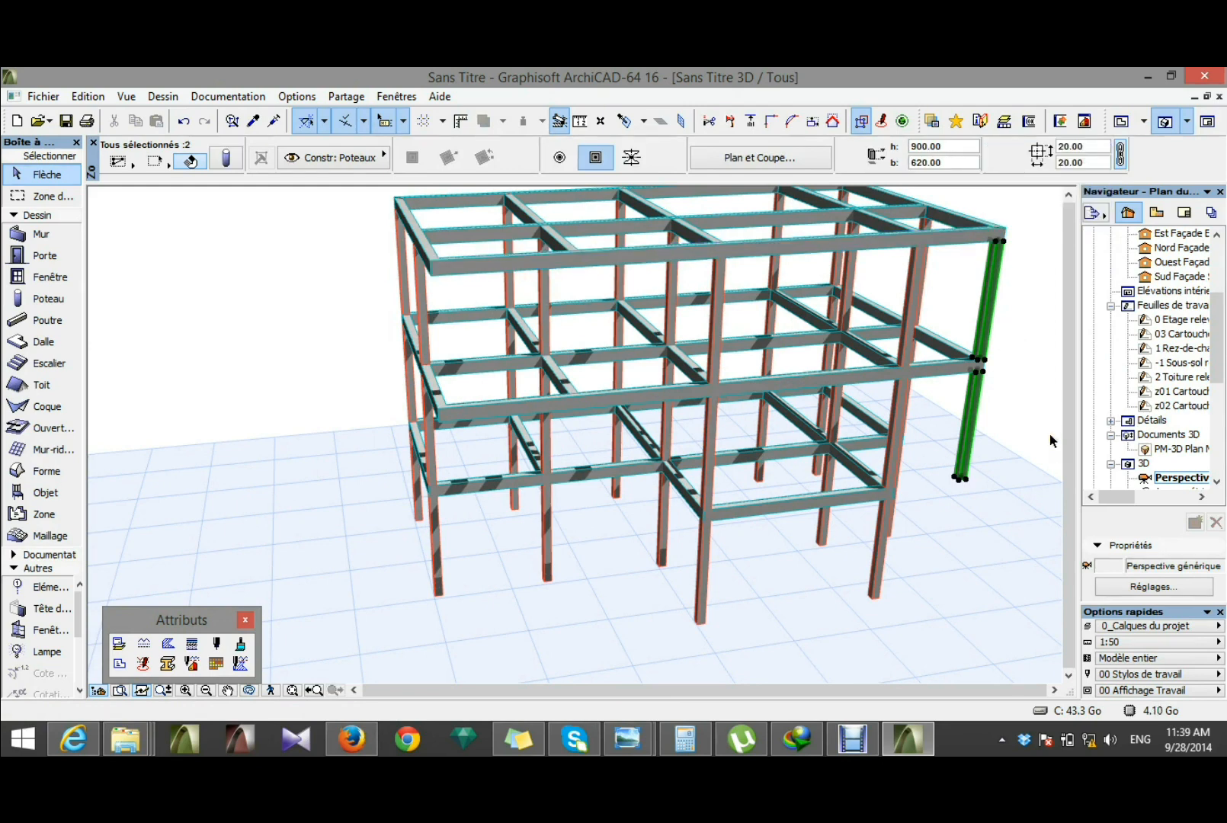
key(Delete)
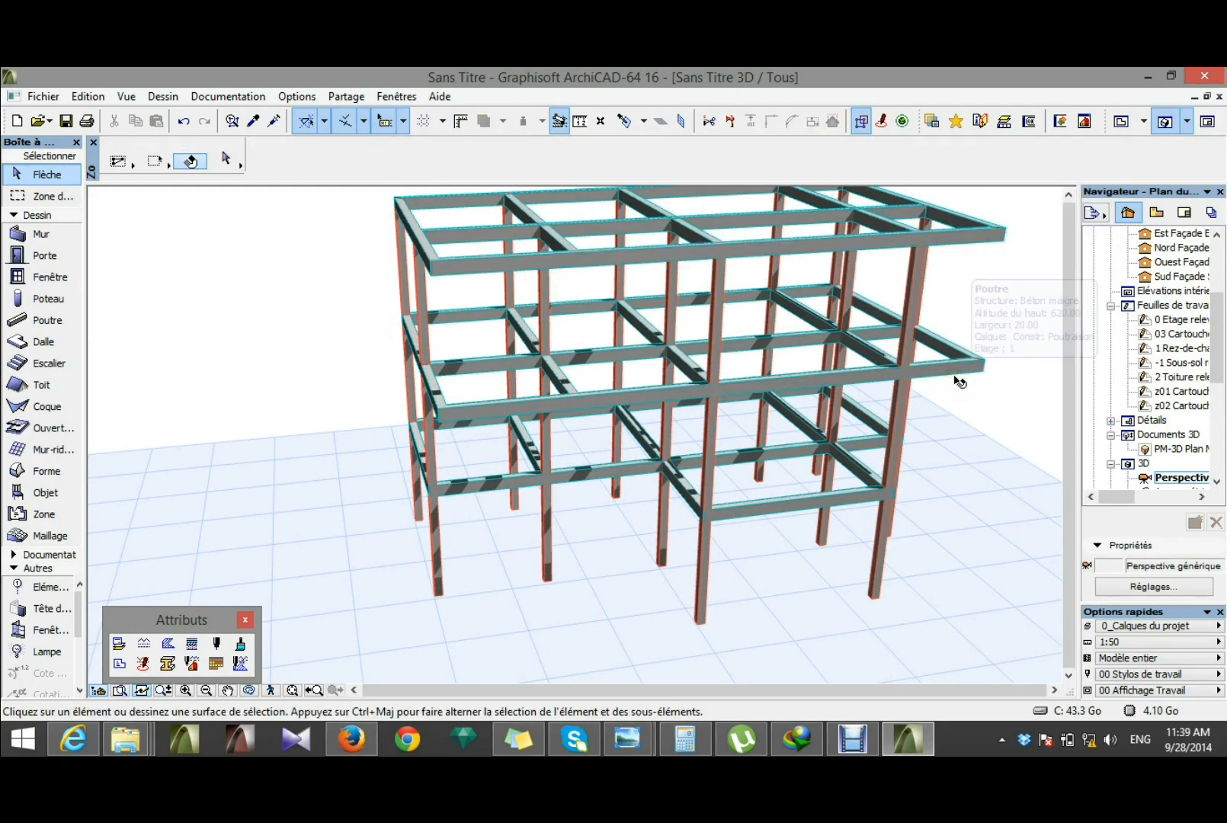
click(956, 364)
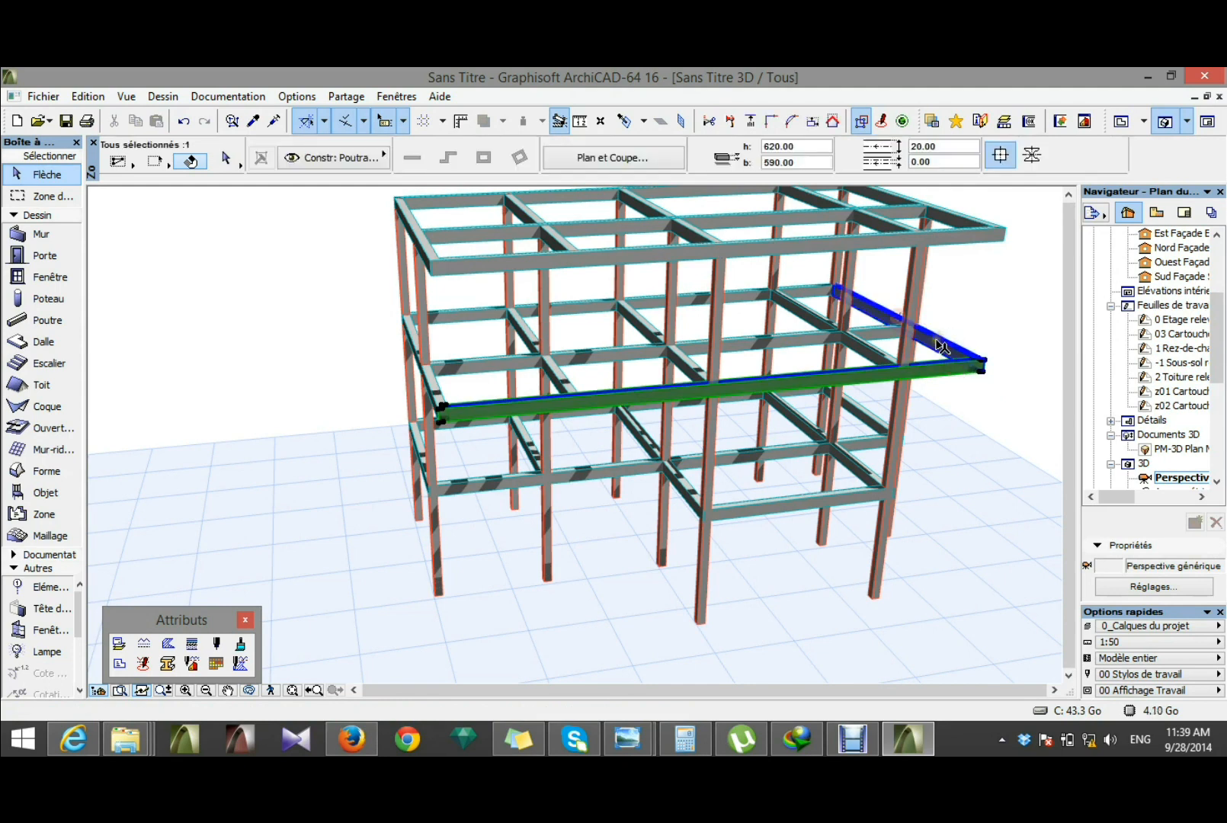
shift+click(898, 317)
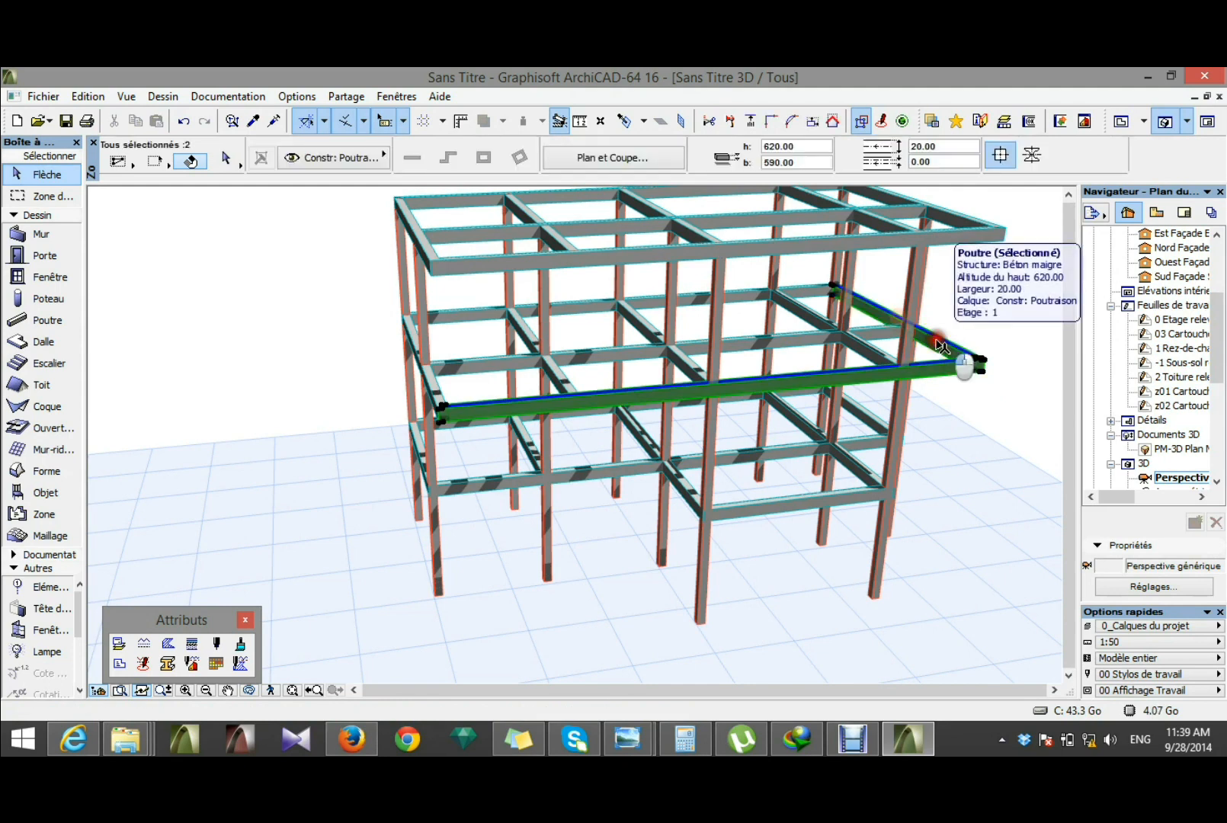
shift+click(743, 339)
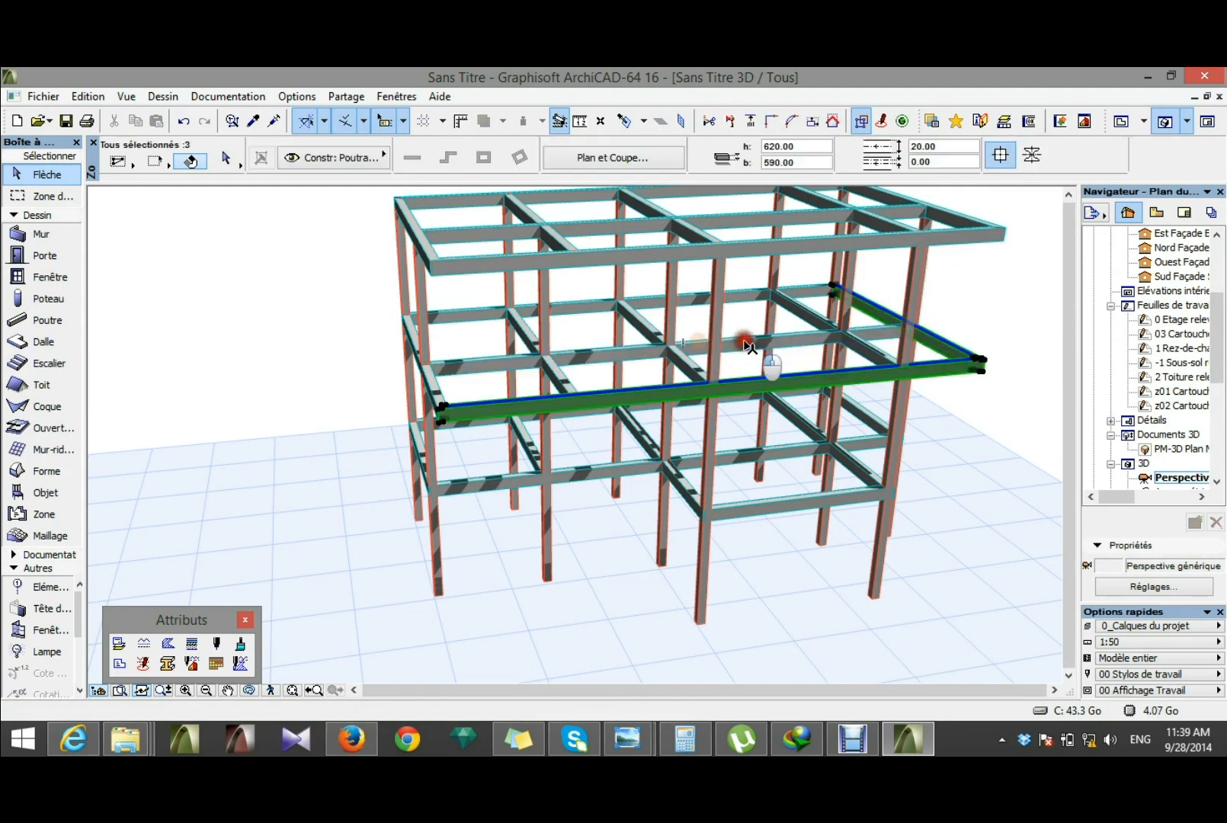
shift+click(746, 295)
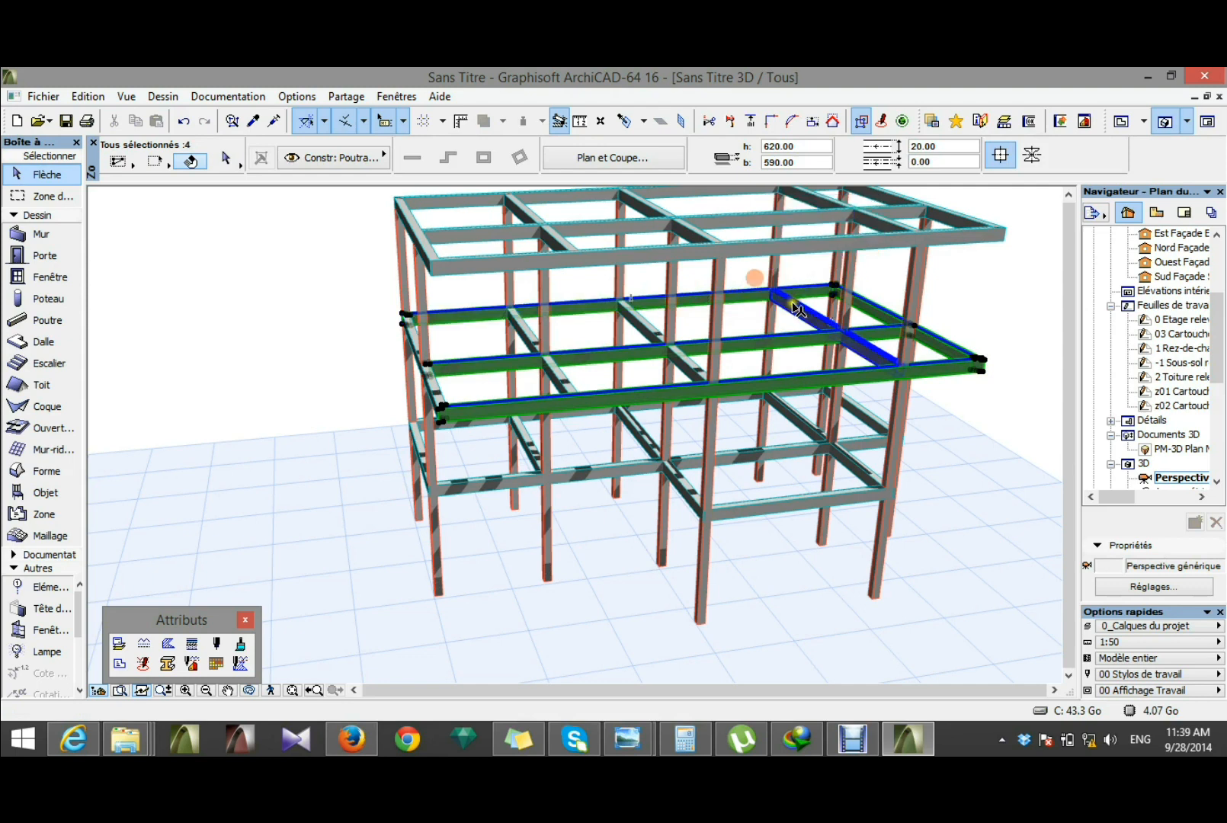
click(995, 455)
Step: Delete the axis 1 beams on storeys 1 and 2 together with the upper-storey columns at grid intersections A1 and B1
shift+middle_drag(415, 583, 766, 528)
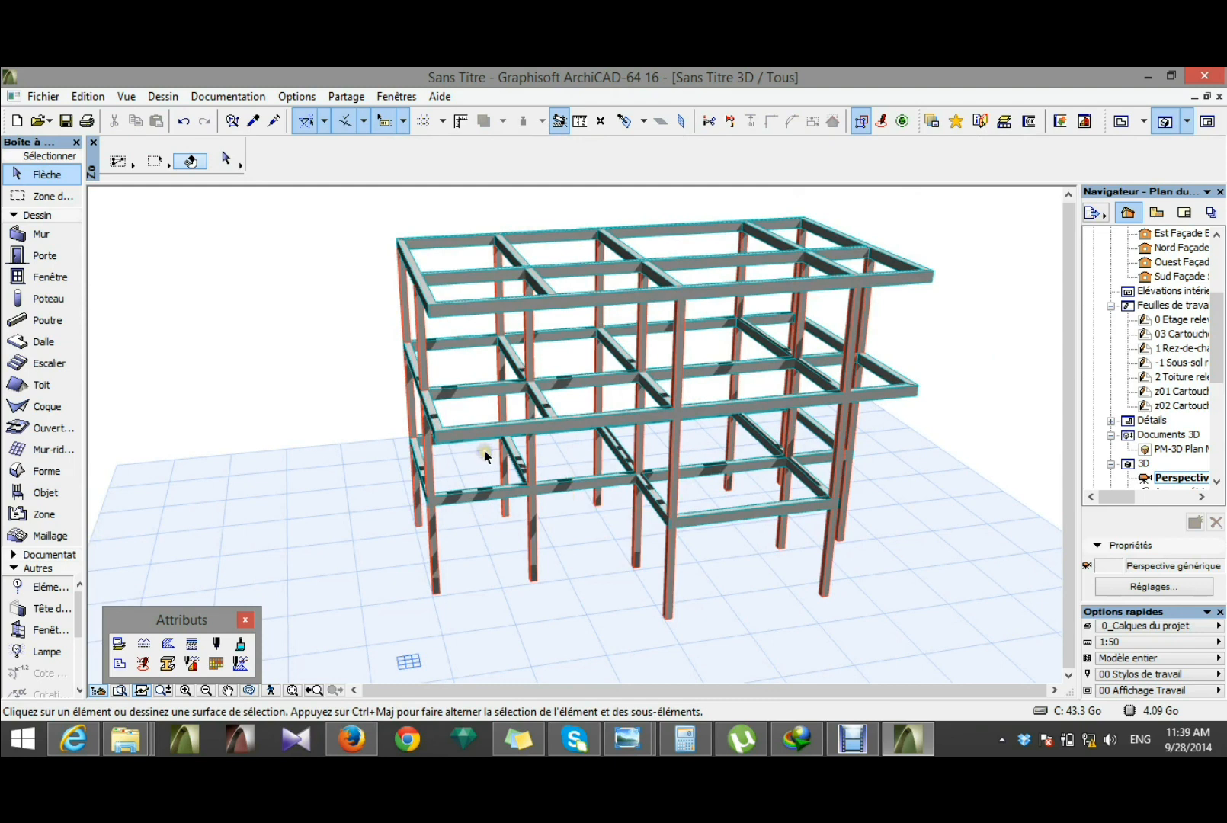
shift+middle_drag(484, 450, 676, 439)
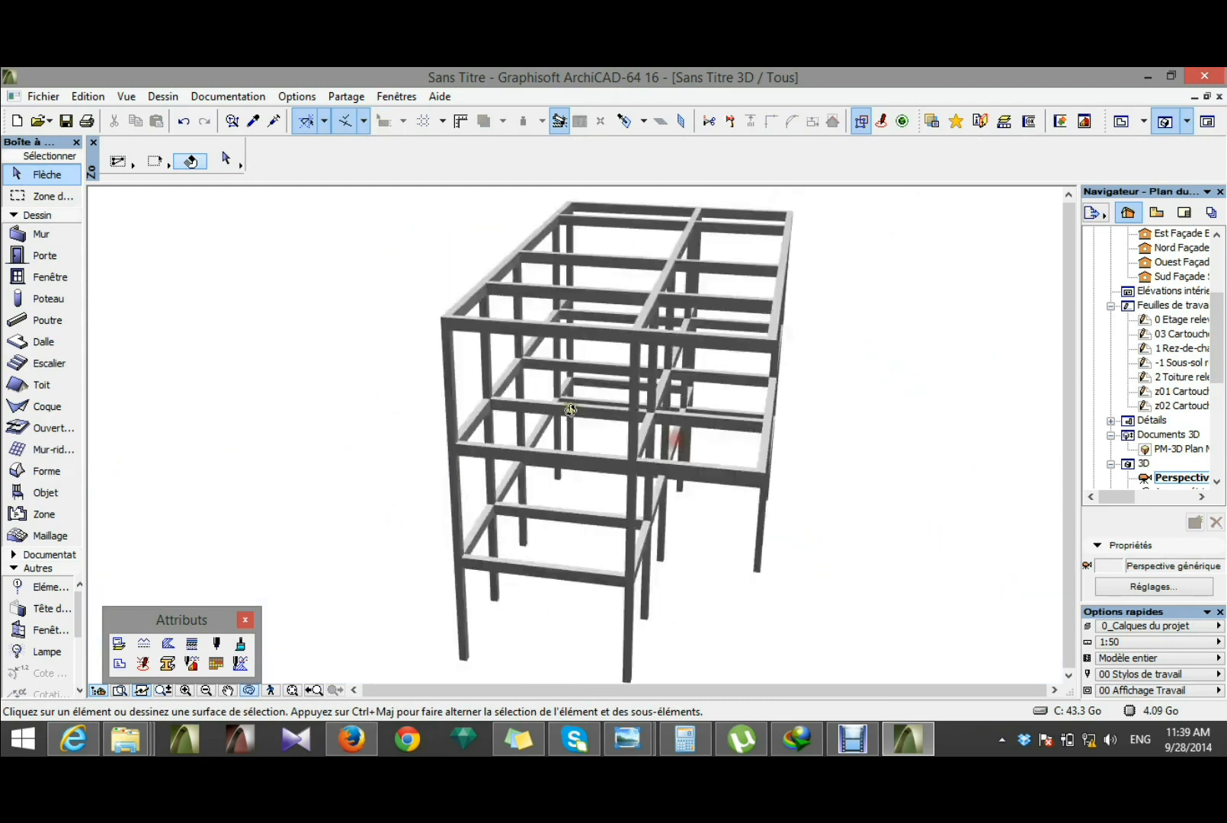
shift+middle_drag(571, 410, 726, 434)
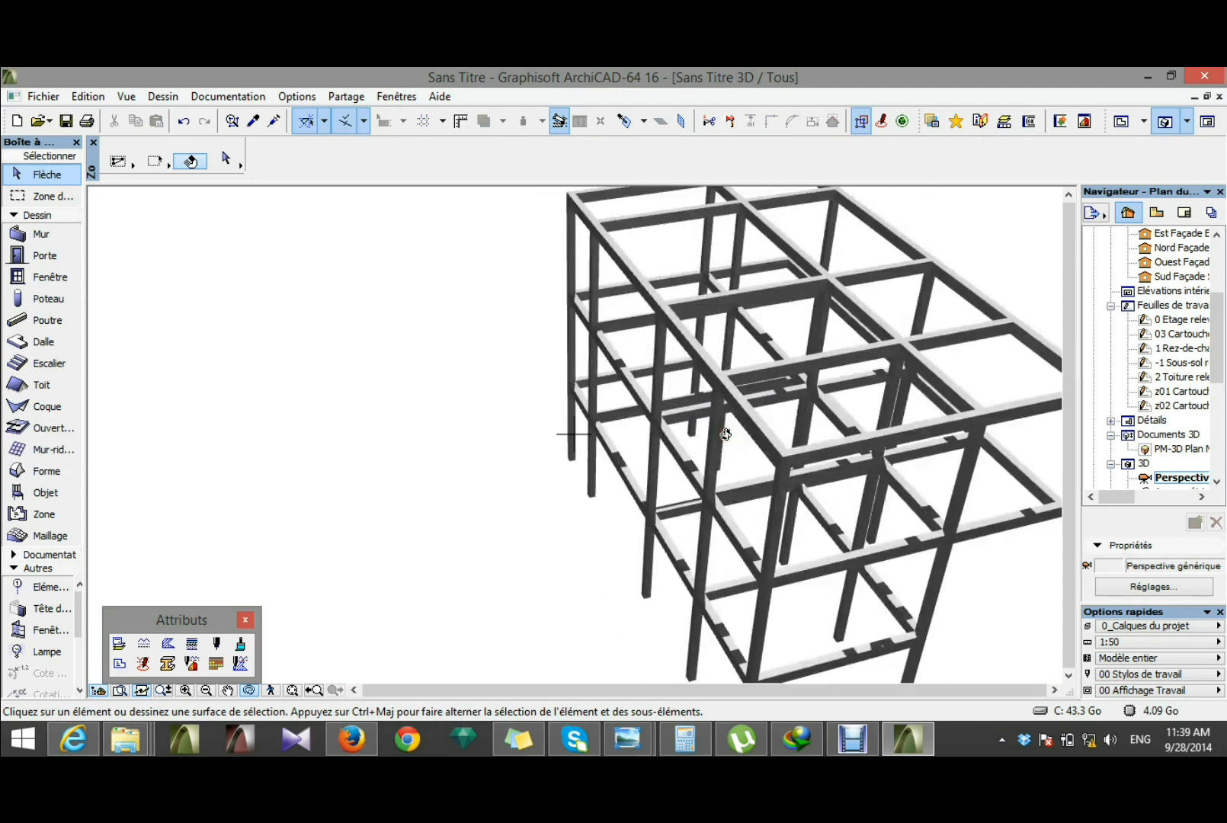
scroll(631, 404, down, 2)
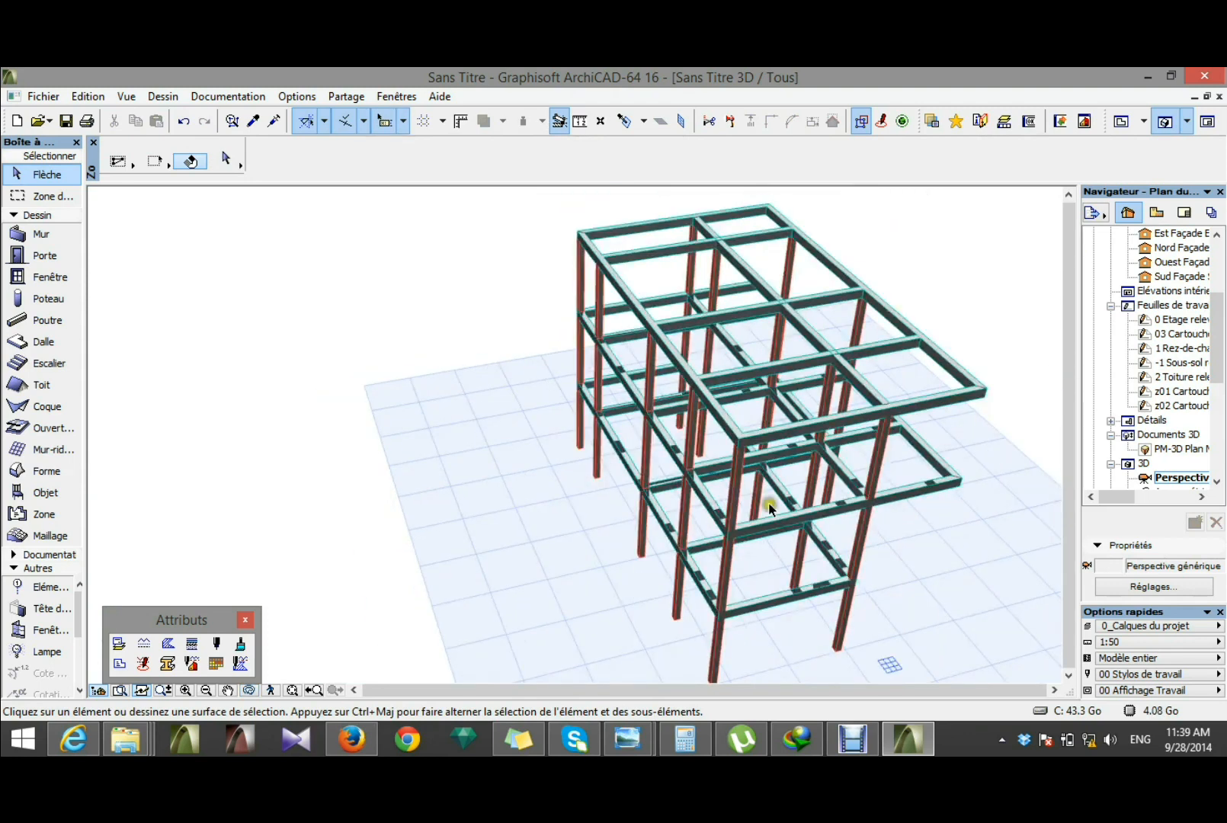
click(783, 522)
click(782, 522)
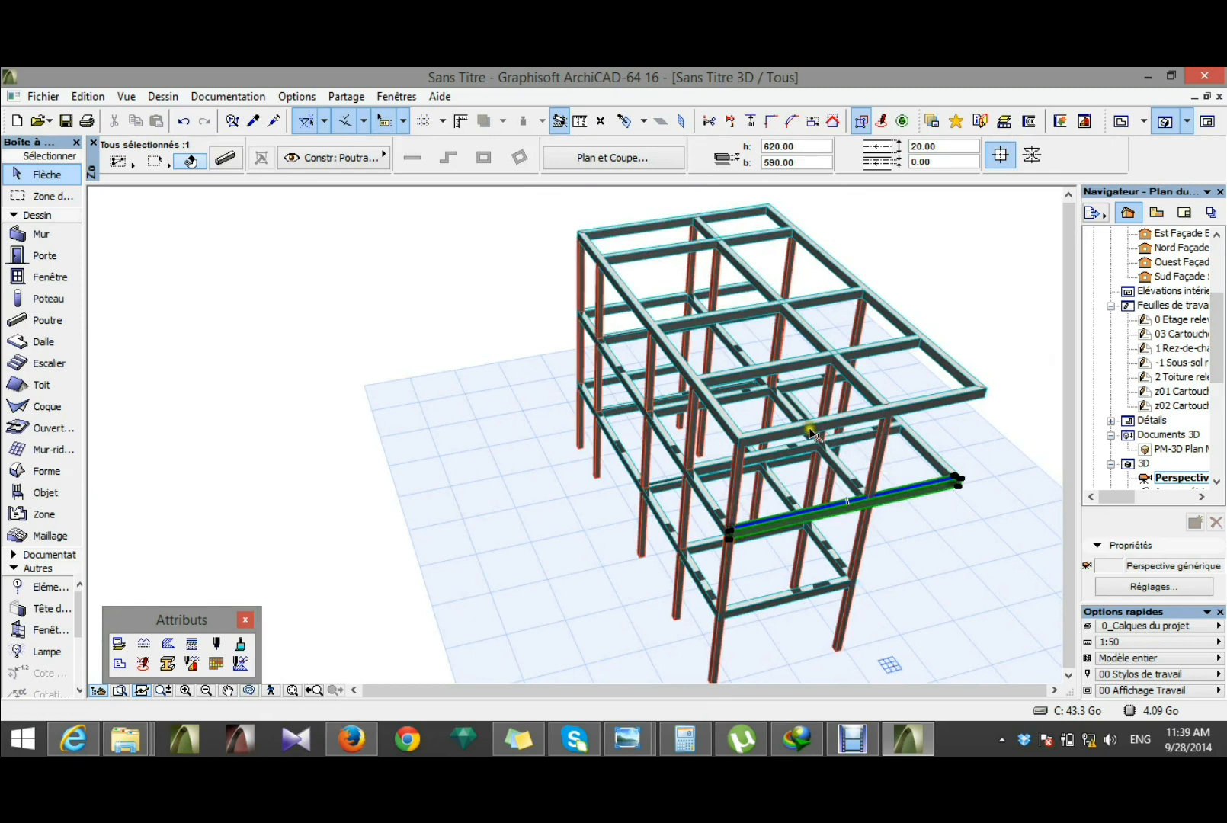
shift+click(812, 430)
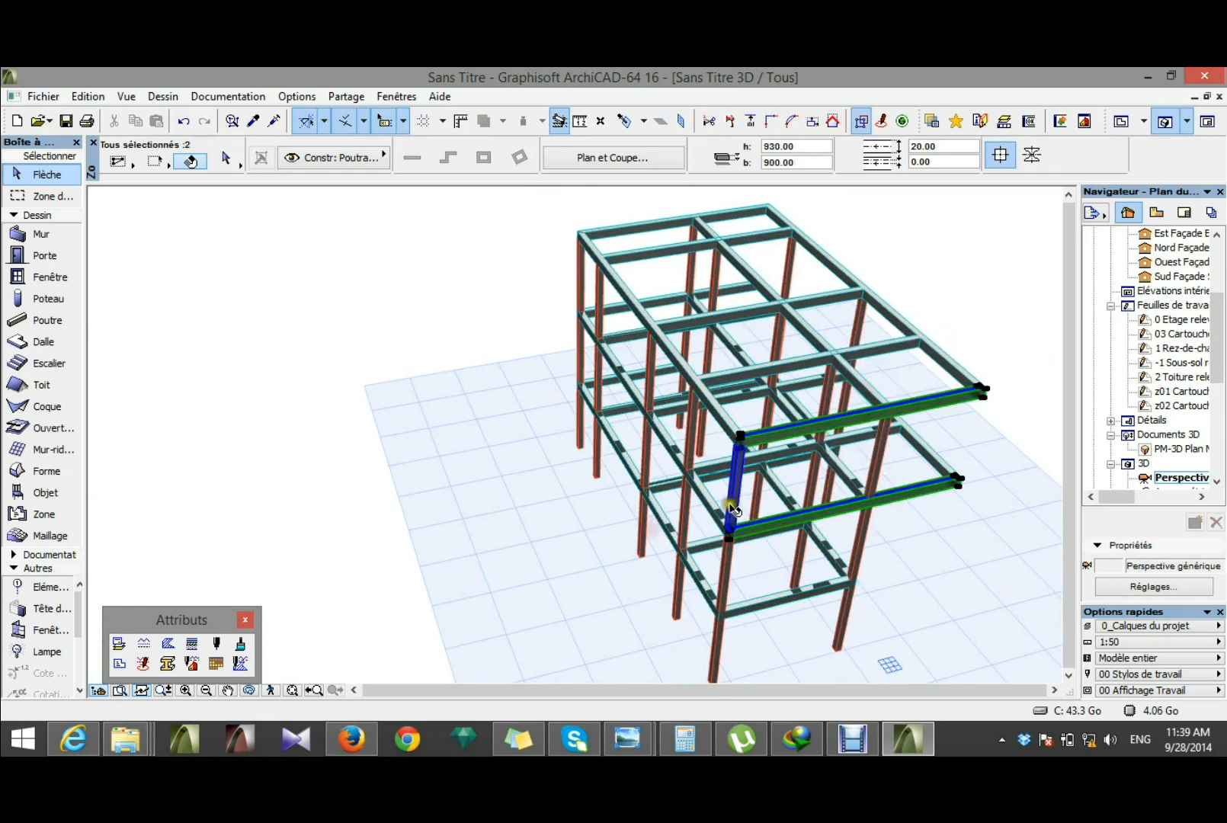
shift+click(732, 509)
shift+click(882, 454)
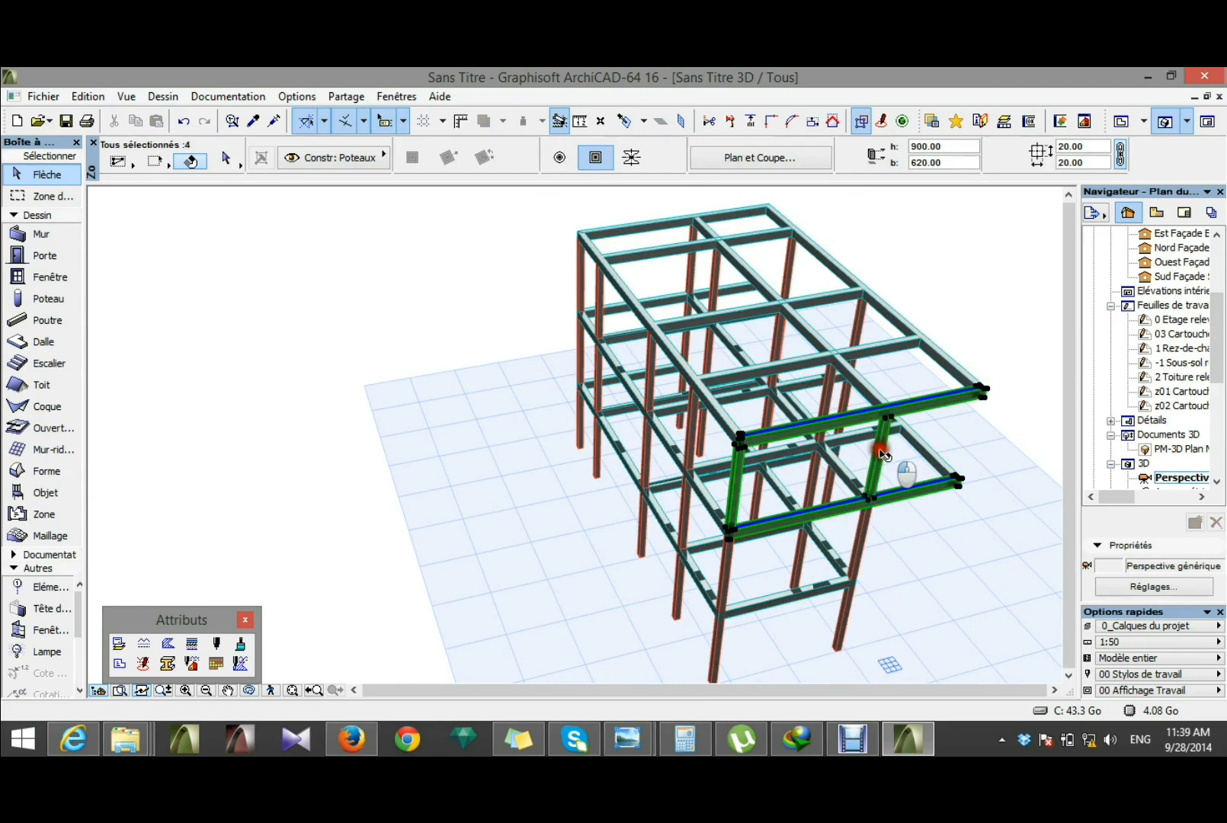
key(Delete)
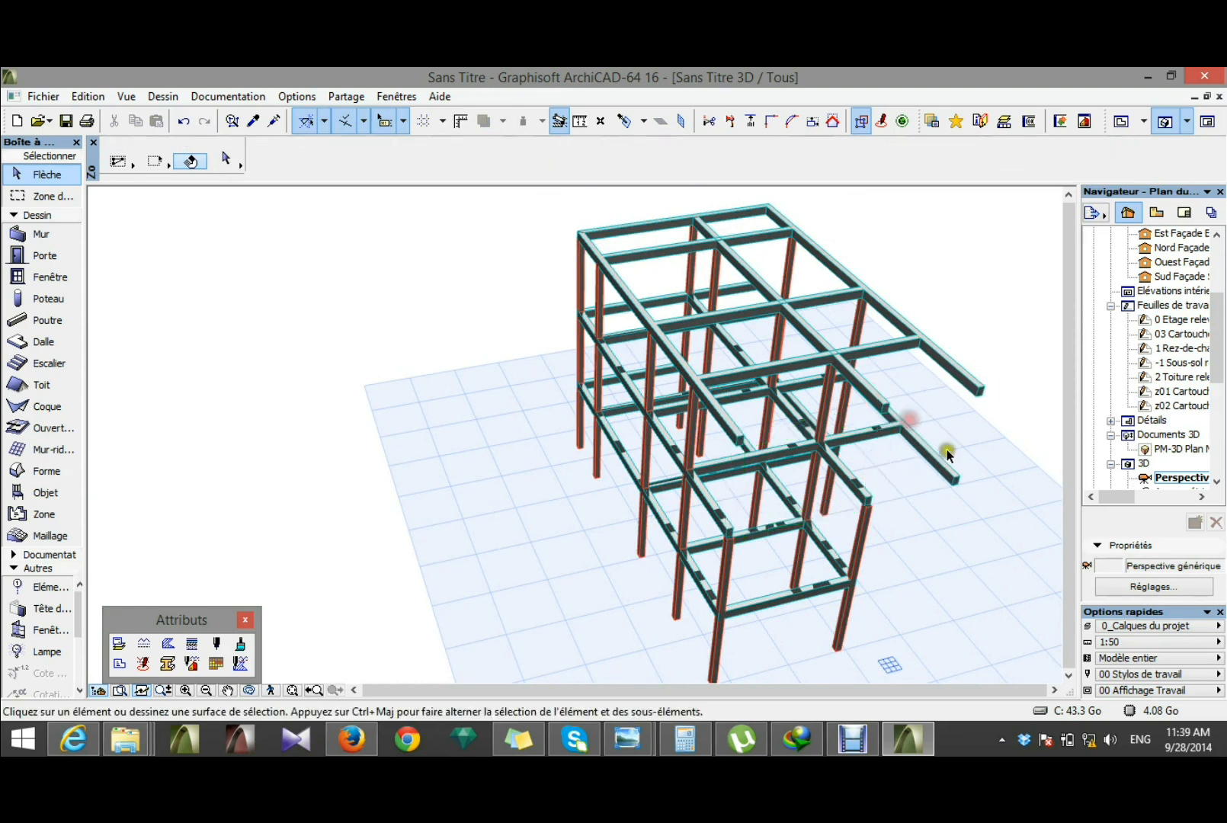
shift+middle_drag(949, 451, 556, 449)
drag(630, 438, 825, 276)
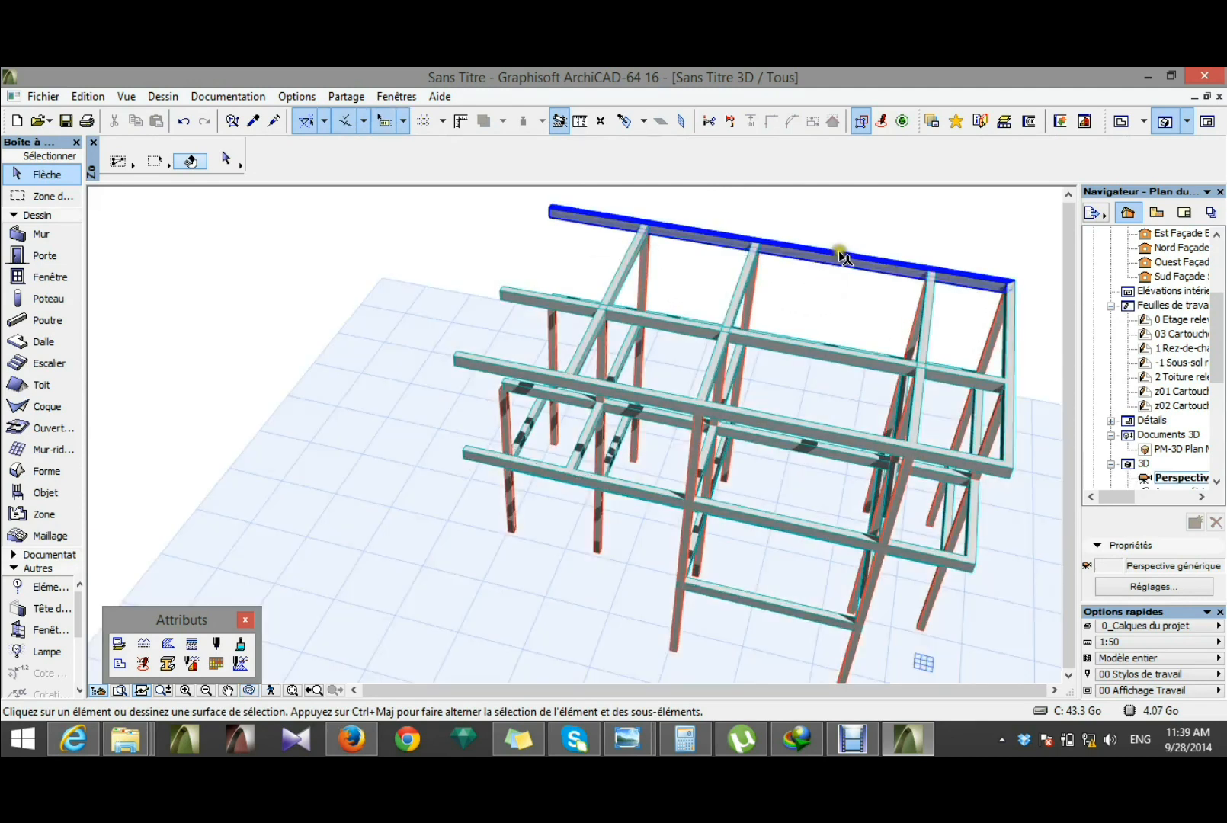
click(863, 272)
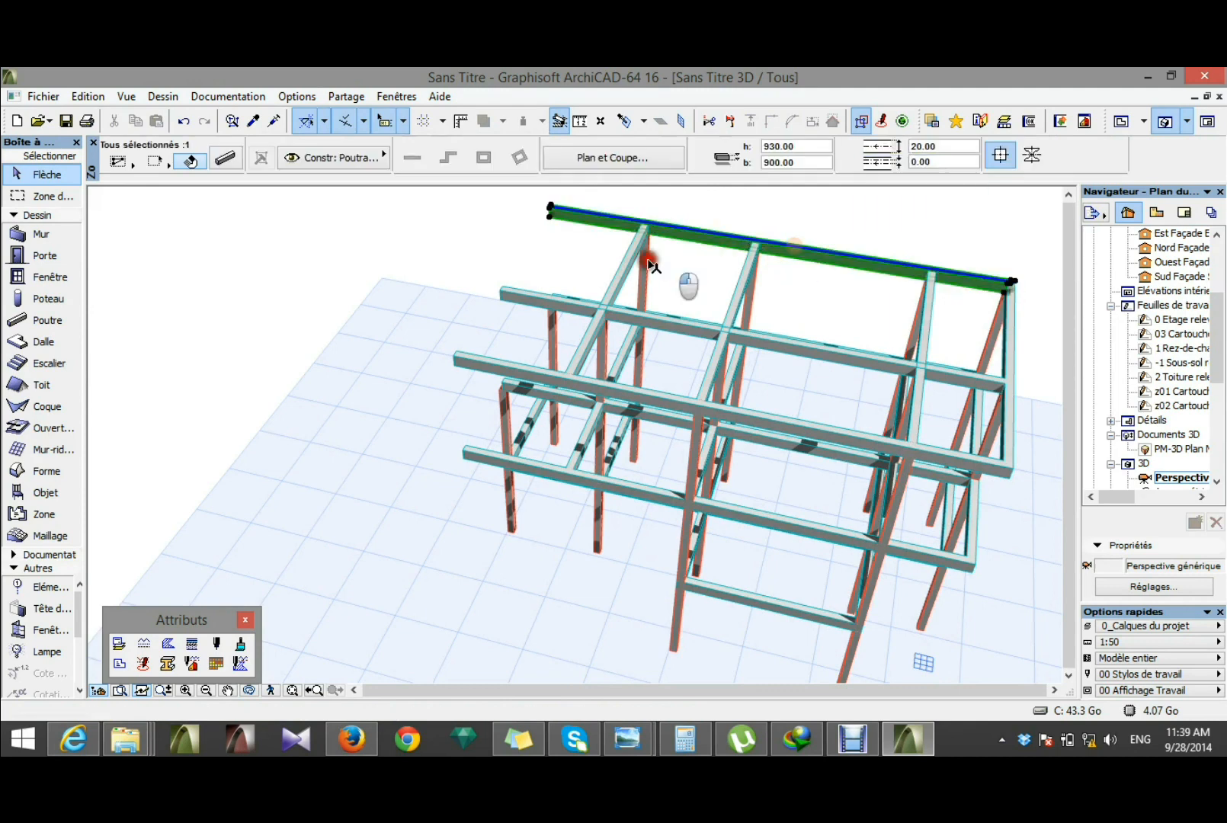
click(551, 212)
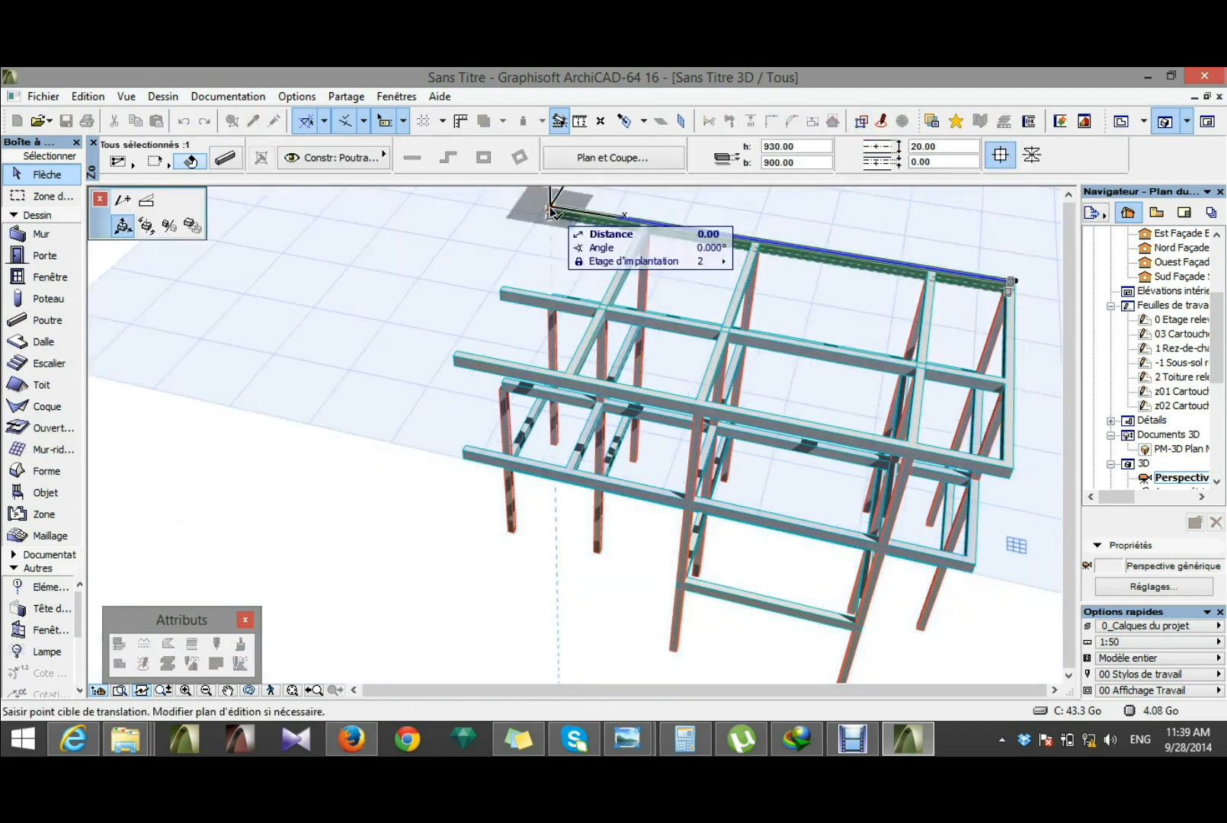
click(586, 298)
click(400, 402)
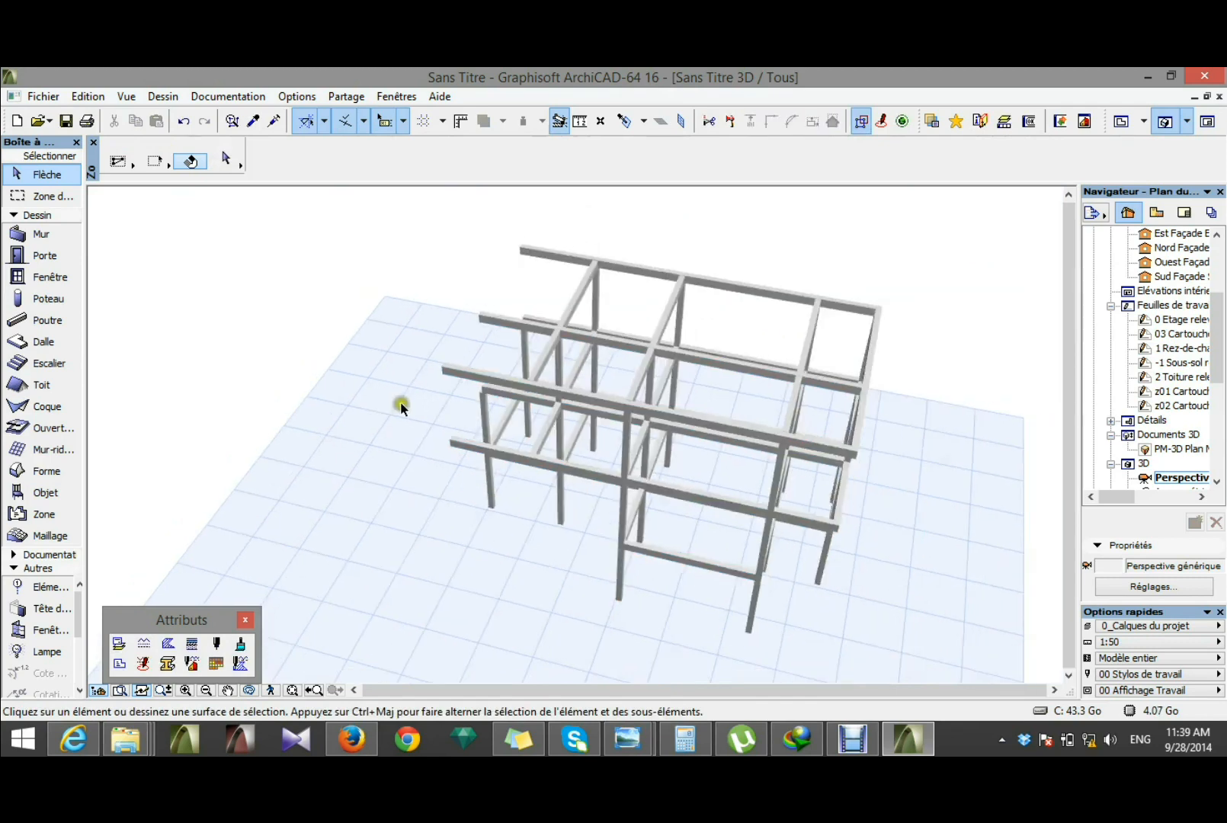
Step: Inspect the remaining frame in 3D, return to the Etage 1er floor plan and turn off the trace reference
key(o)
drag(762, 506, 688, 472)
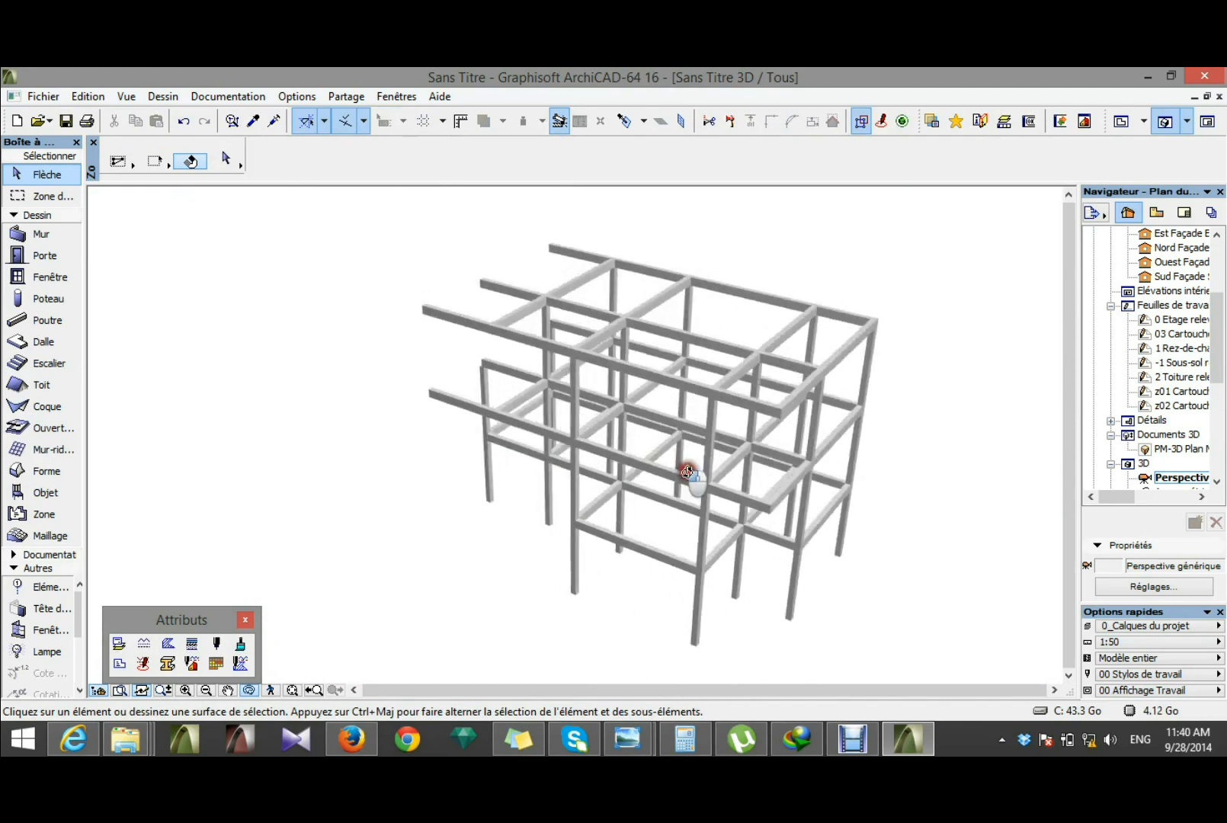
mouse_move(598, 517)
mouse_down()
mouse_move(715, 534)
mouse_move(940, 510)
mouse_move(509, 529)
mouse_move(577, 520)
mouse_up()
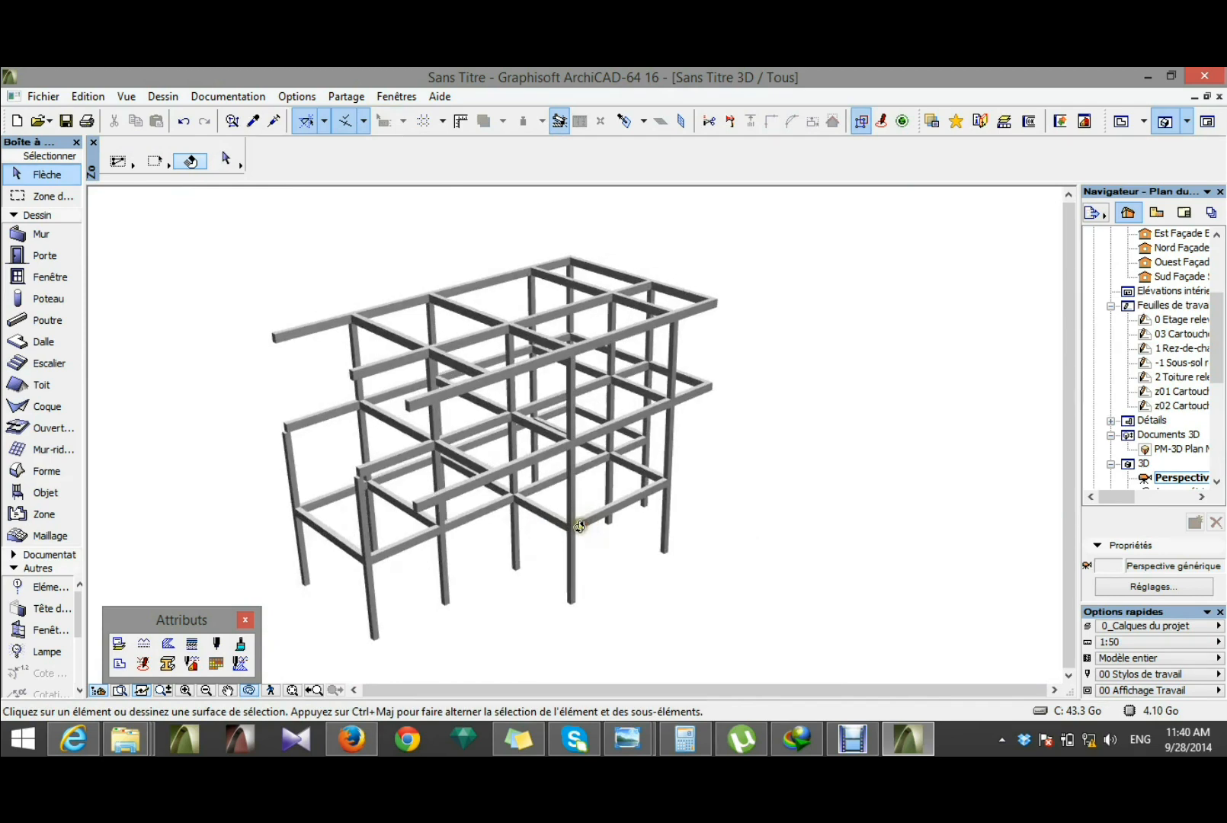
drag(360, 500, 504, 438)
key(F2)
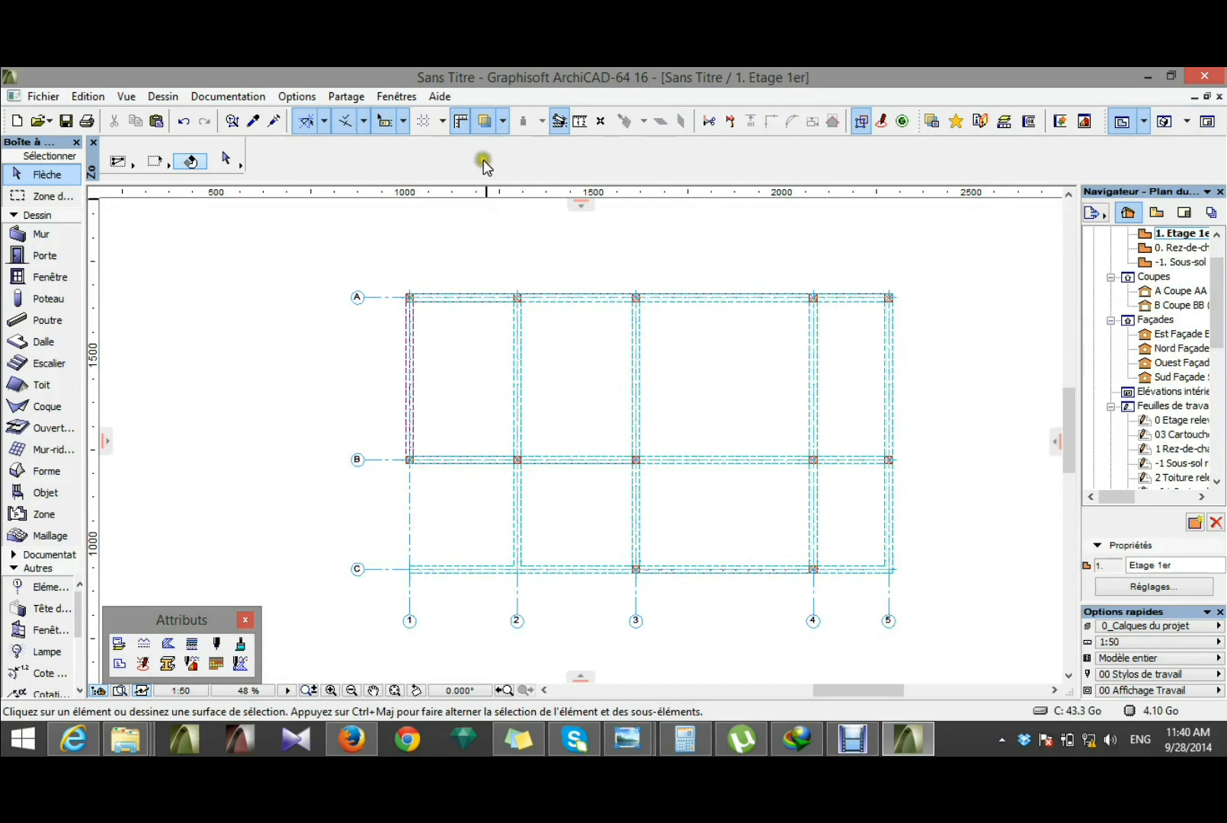
click(486, 123)
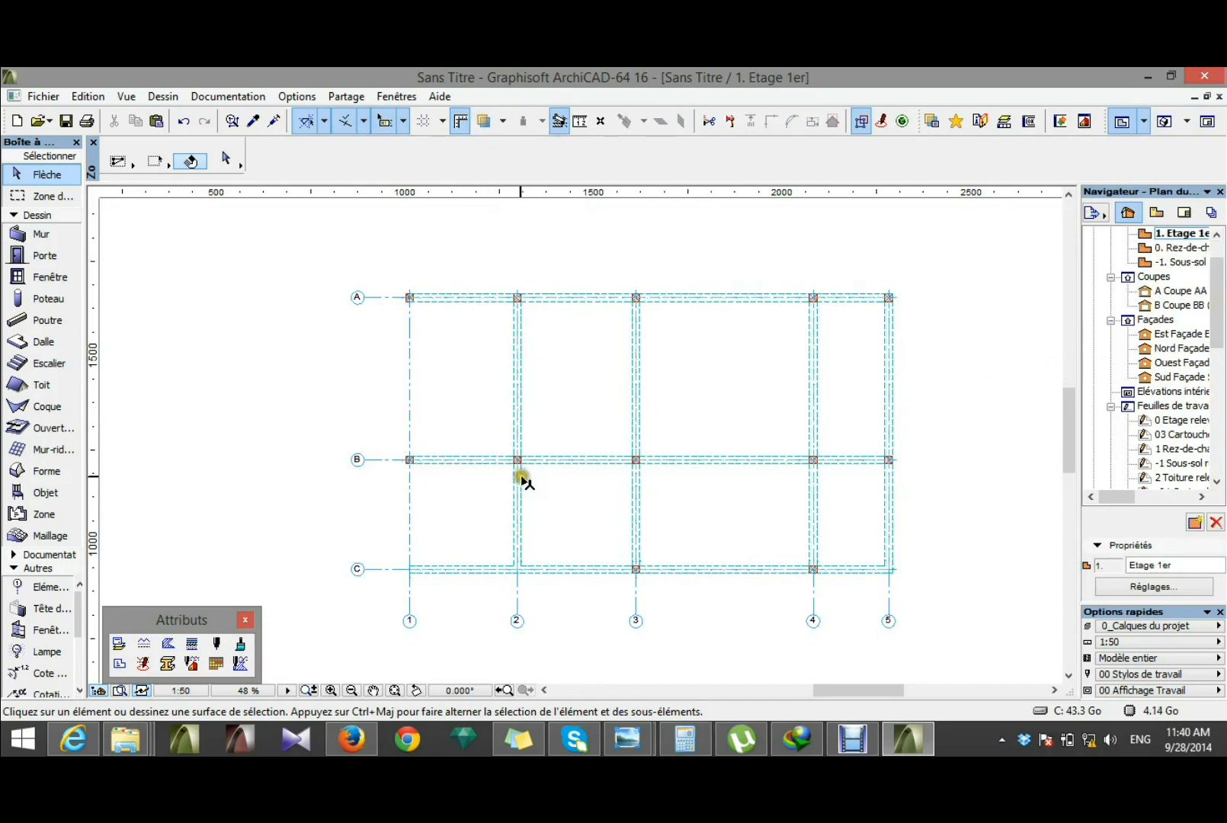
click(431, 460)
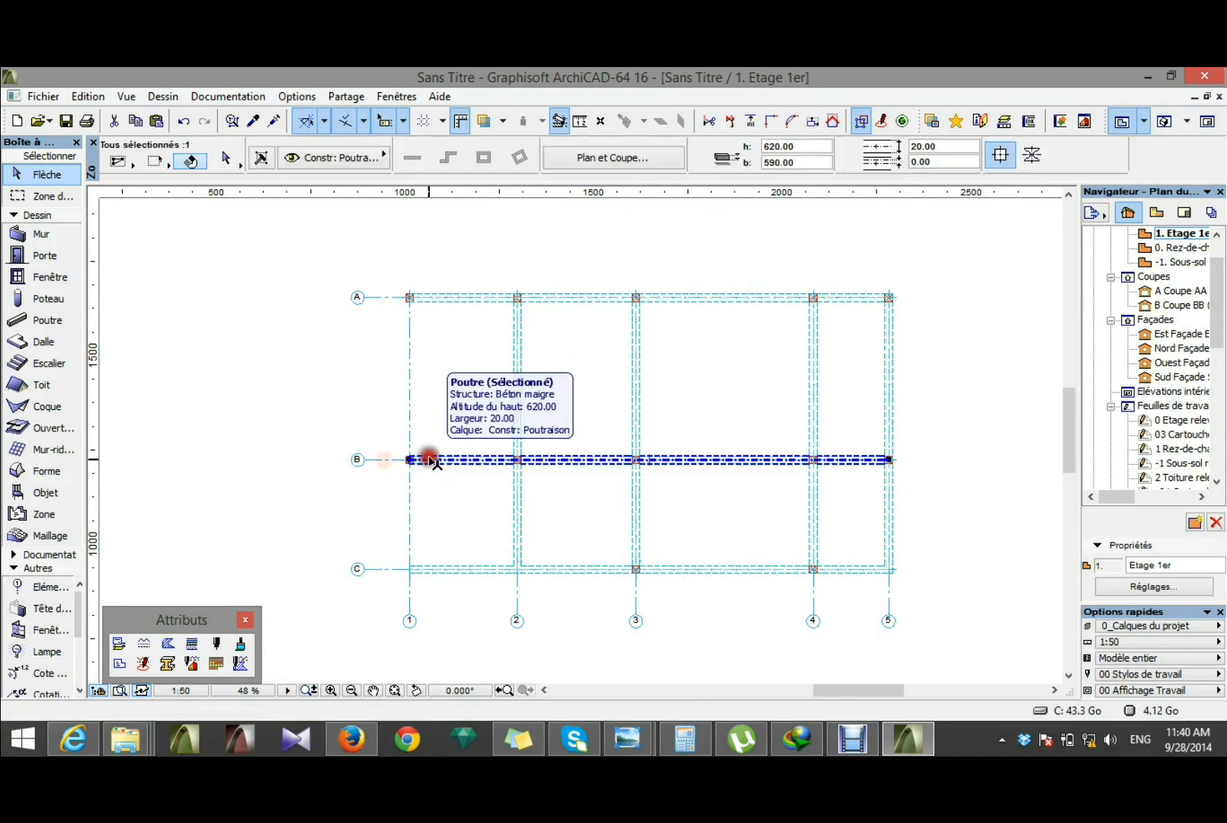
scroll(445, 471, up, 1)
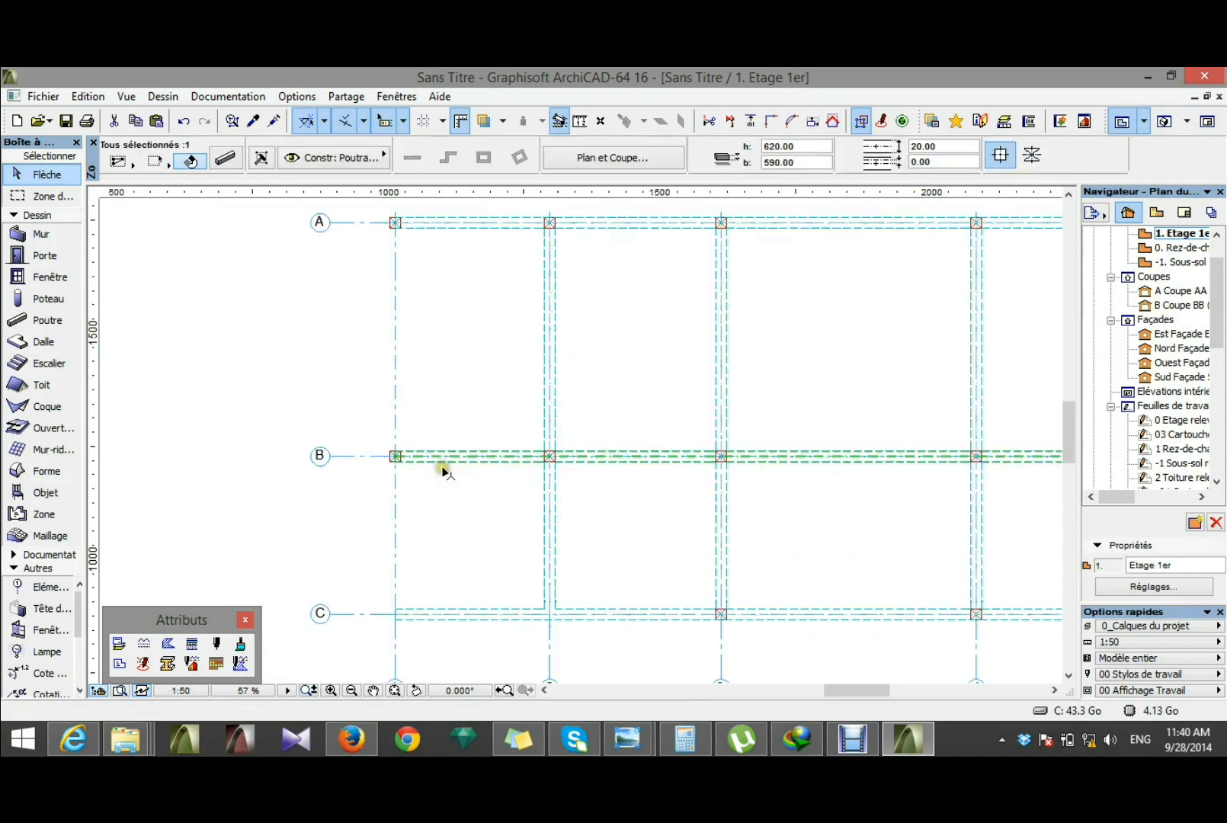
click(396, 456)
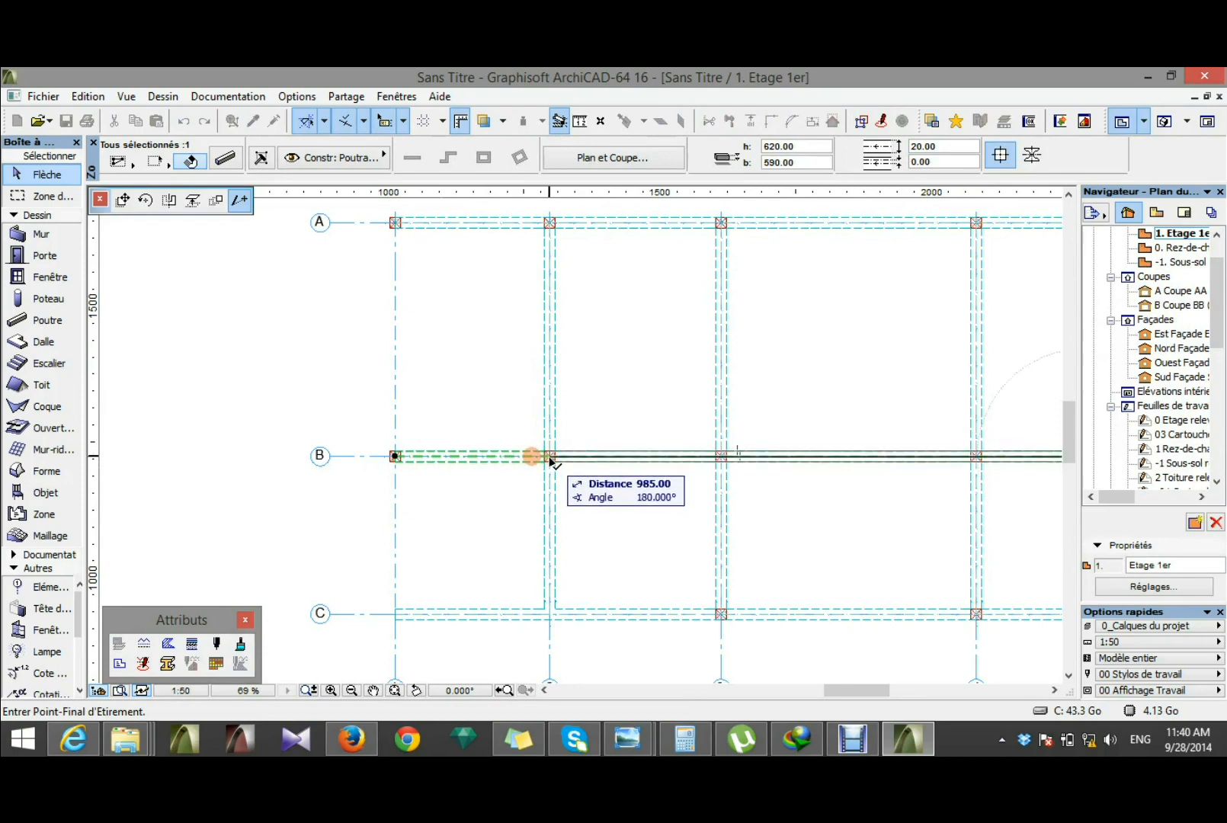
click(550, 458)
key(Escape)
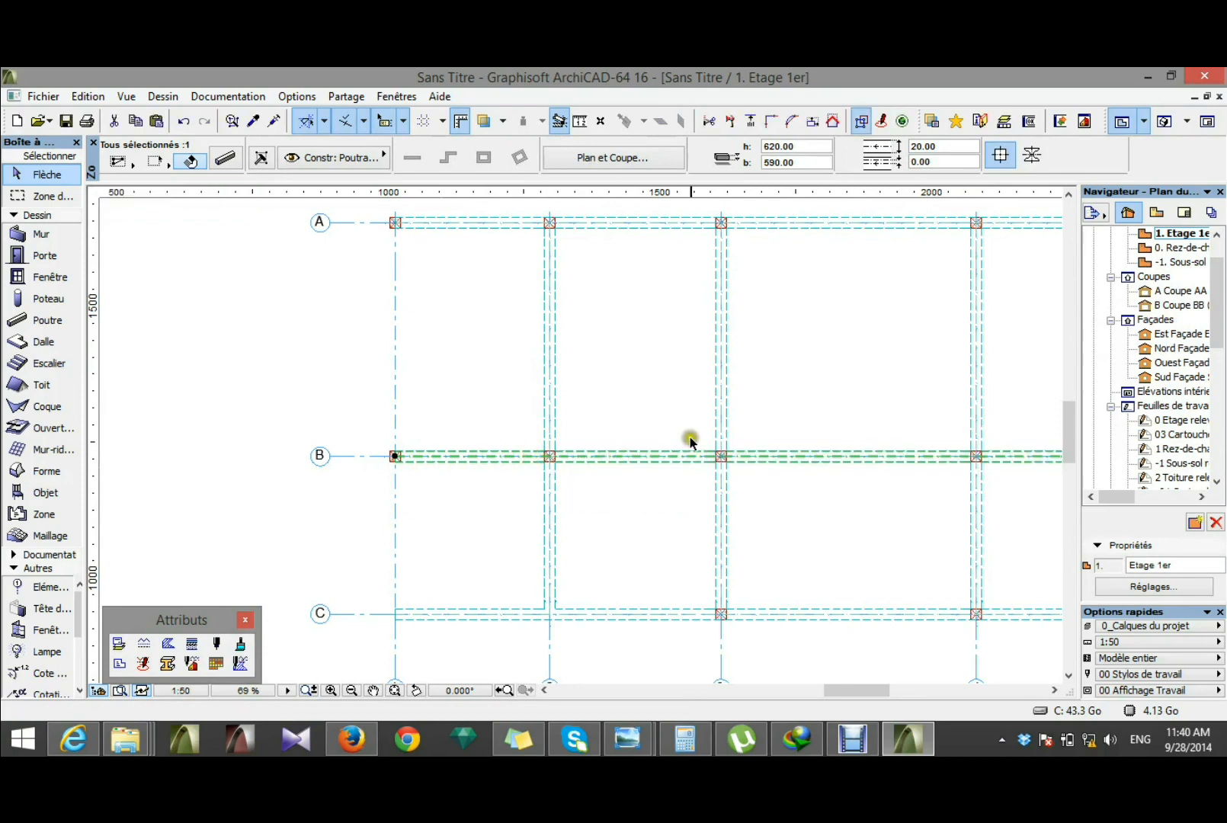
key(Escape)
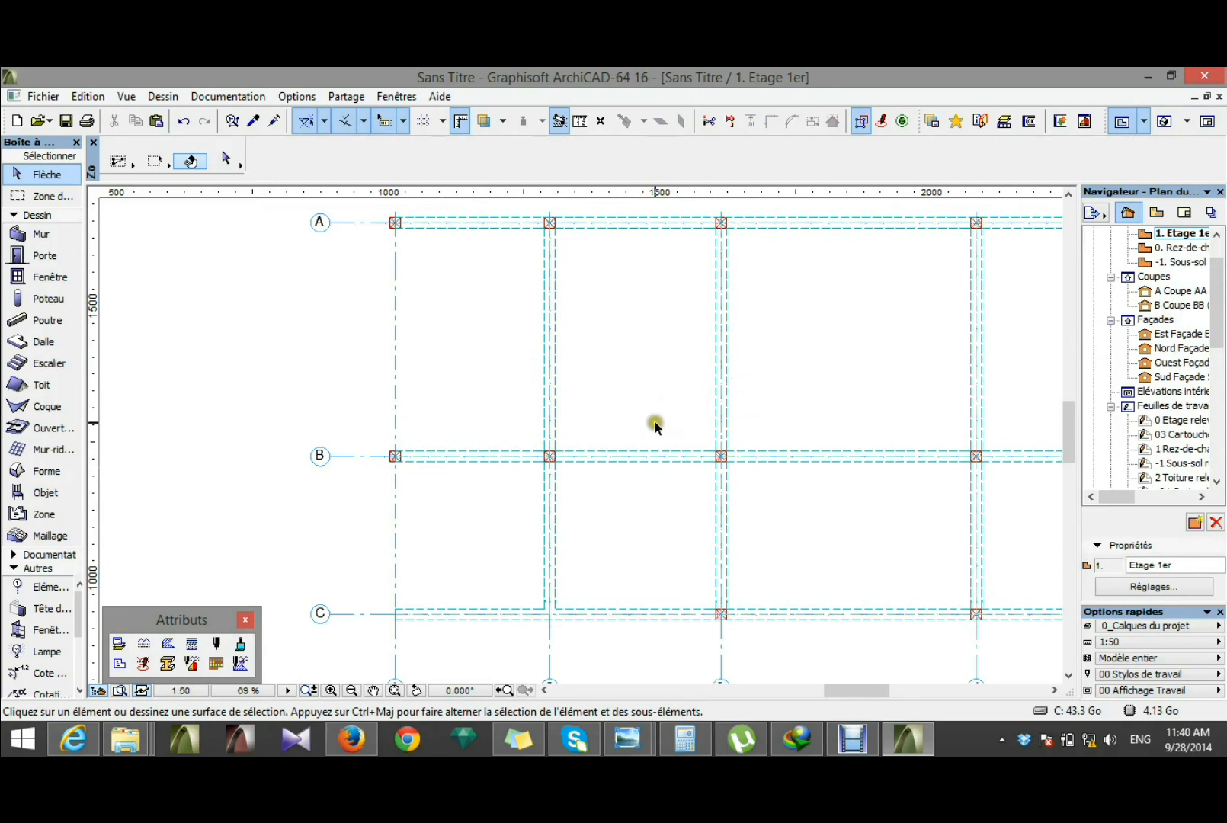
Step: Create a horizontal guide line segment 155 long from the axis 3 beam towards axis 2, slightly above axis B
click(325, 122)
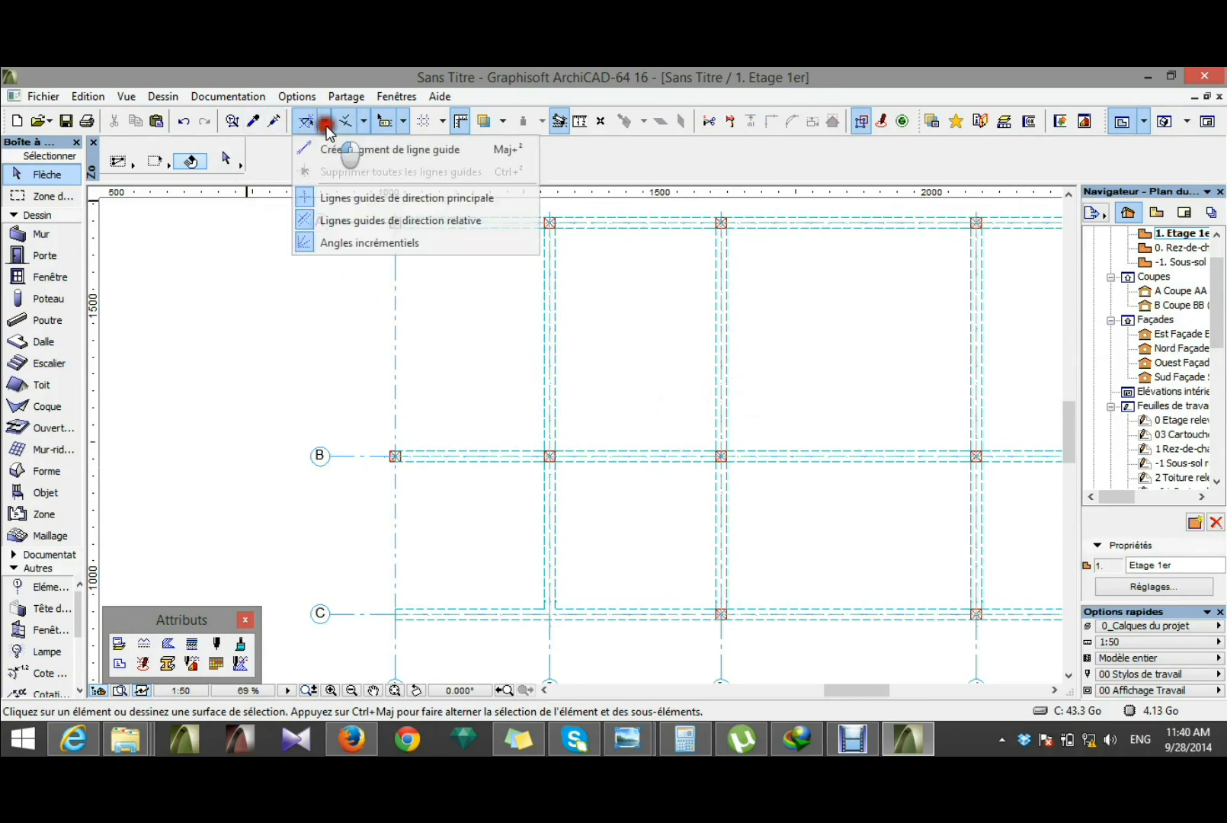
click(344, 150)
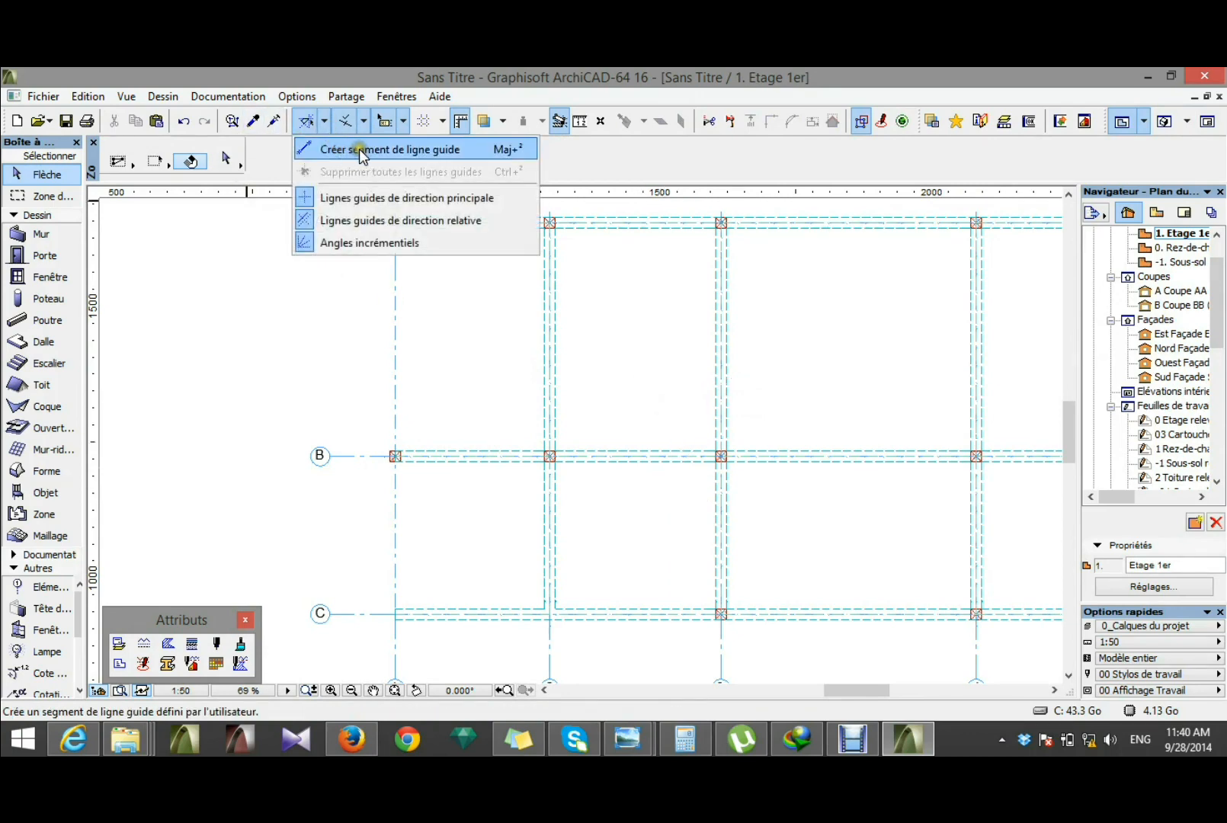
click(721, 418)
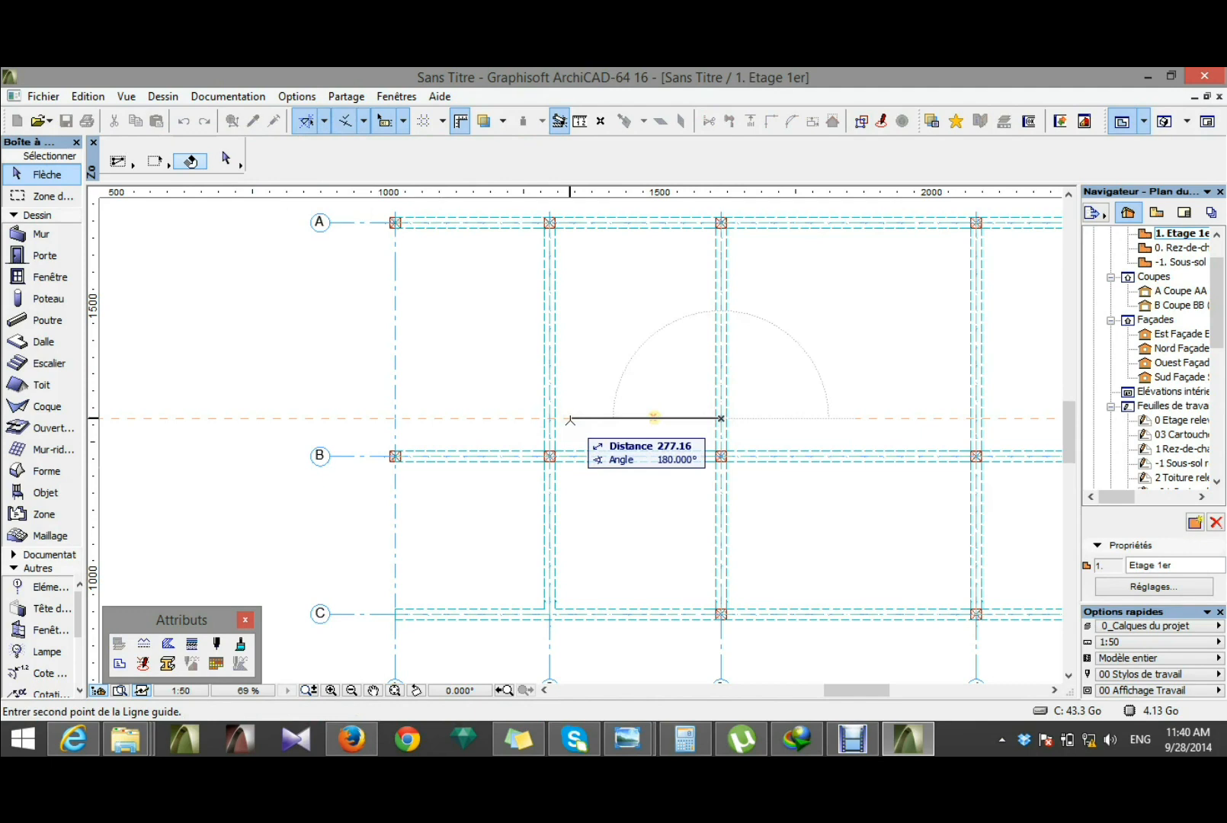
text(1)
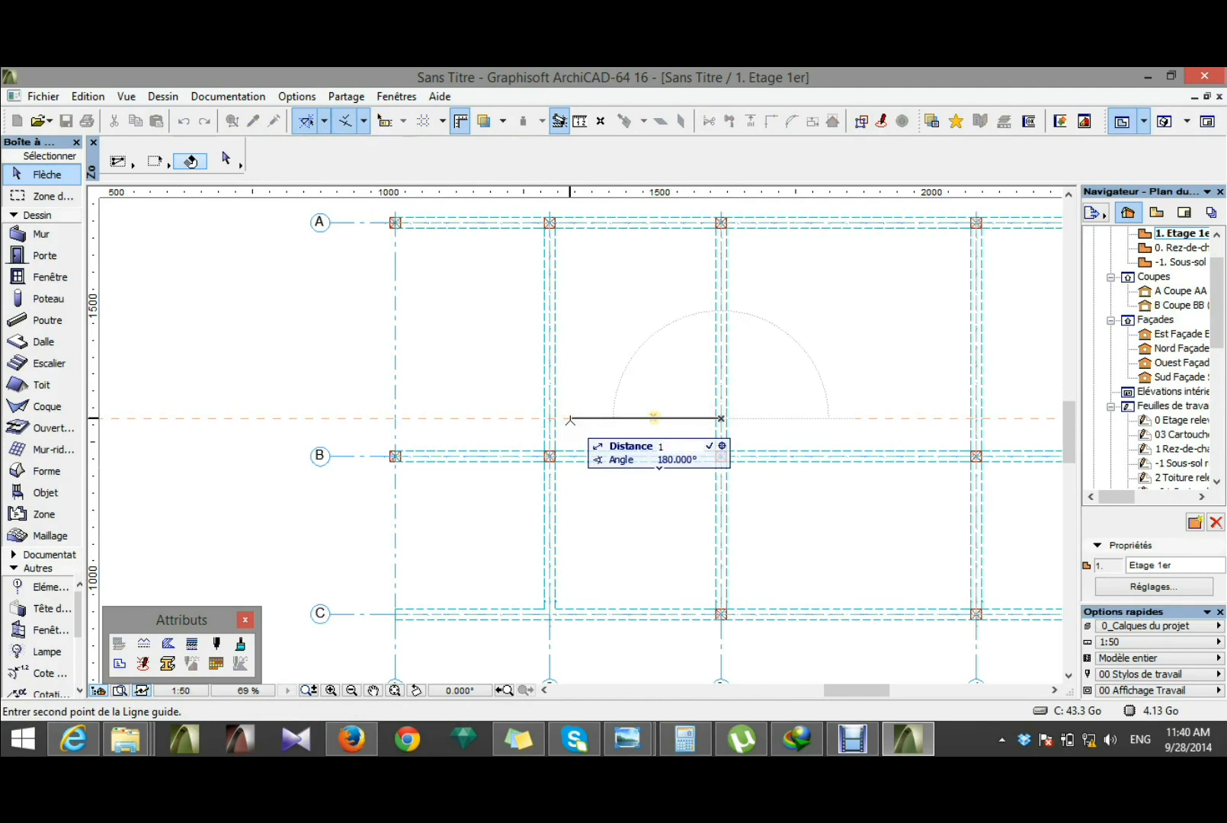
text(55.00)
key(Return)
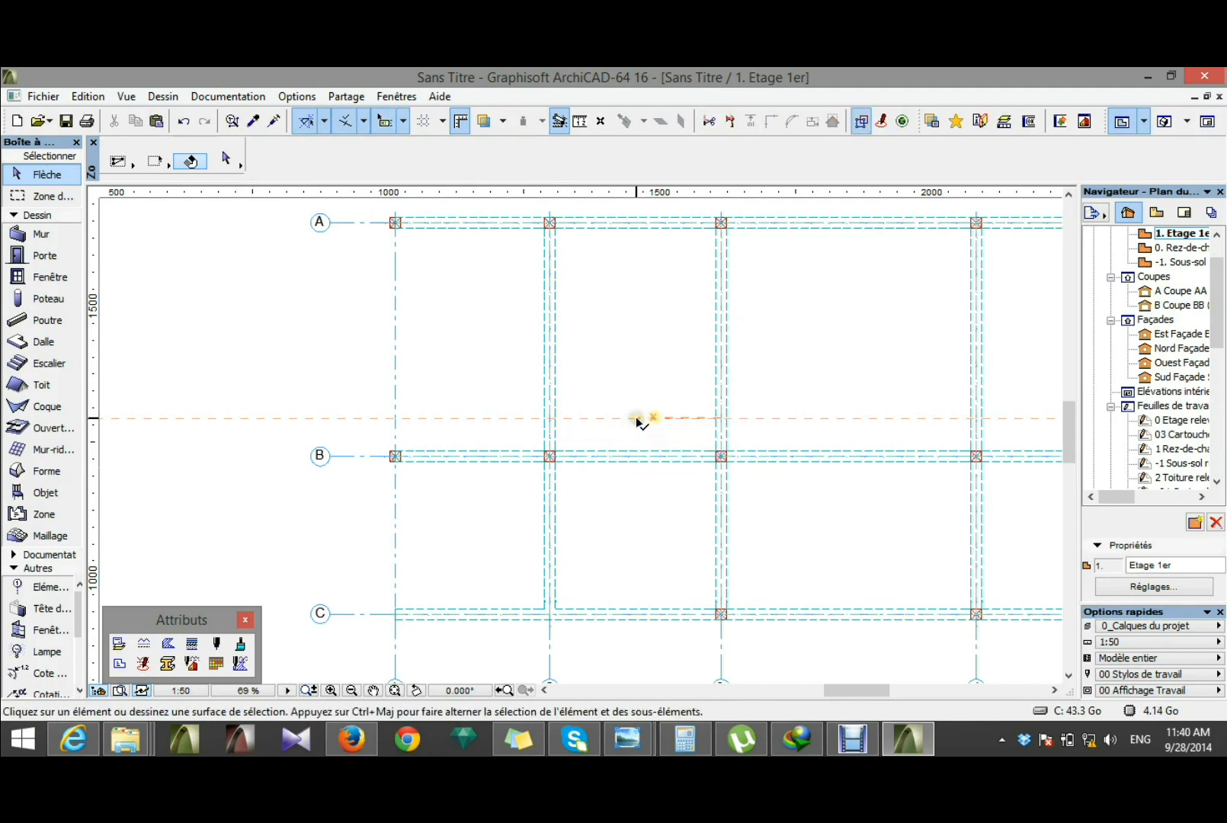
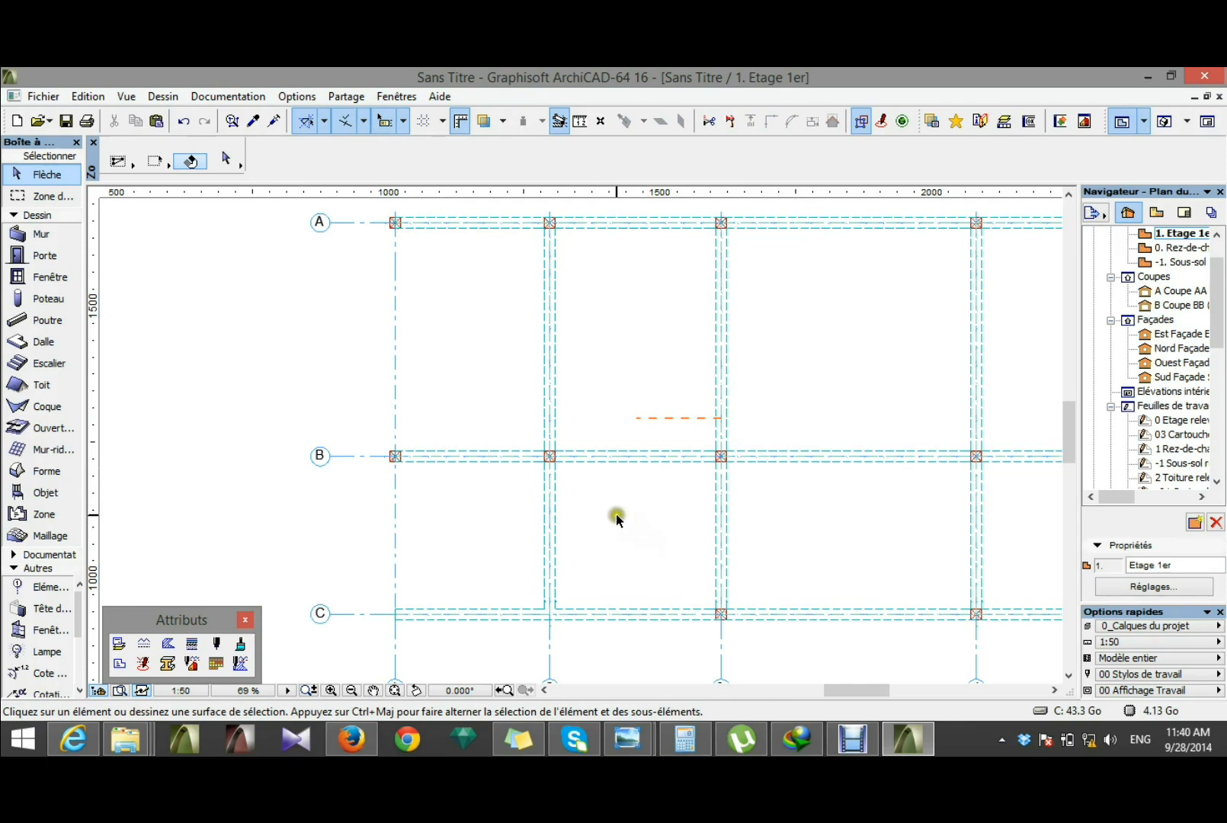
Step: Delete all guide lines from the Etage 1er floor plan
scroll(616, 513, down, 2)
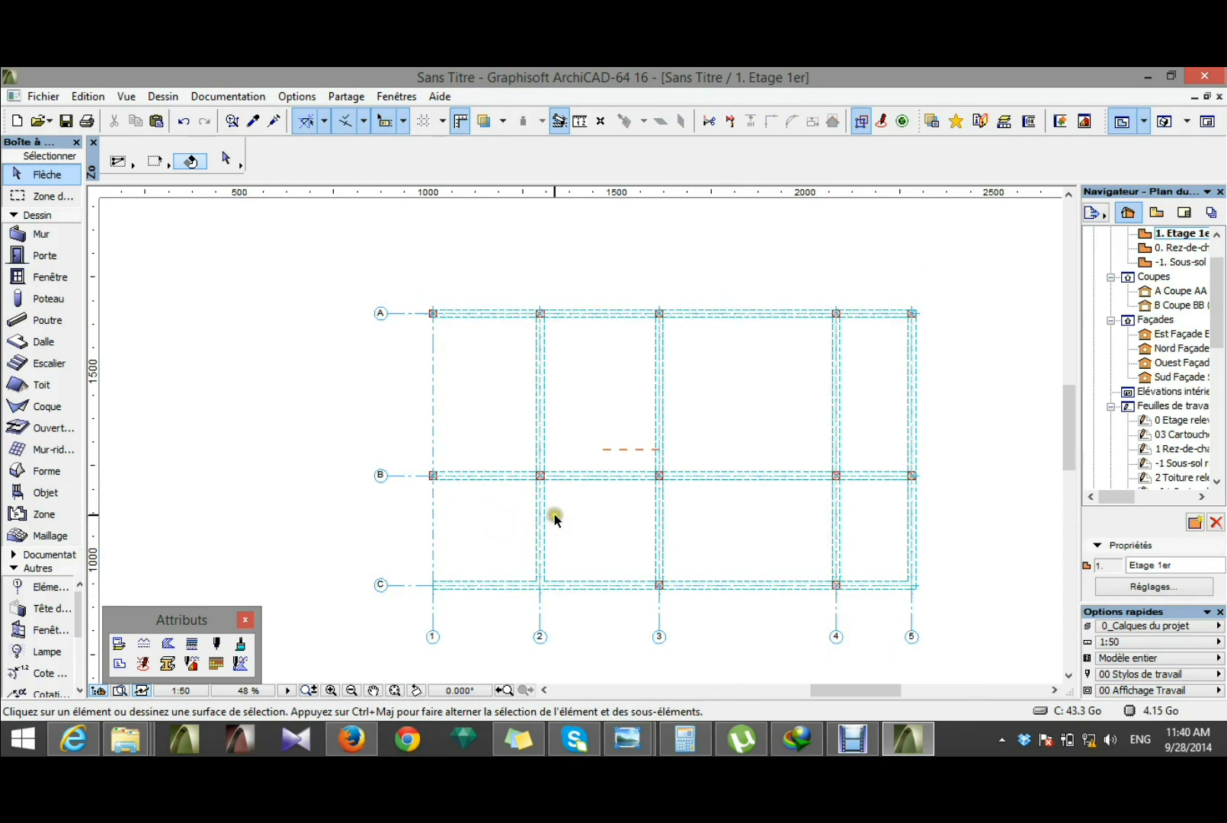
scroll(553, 512, up, 1)
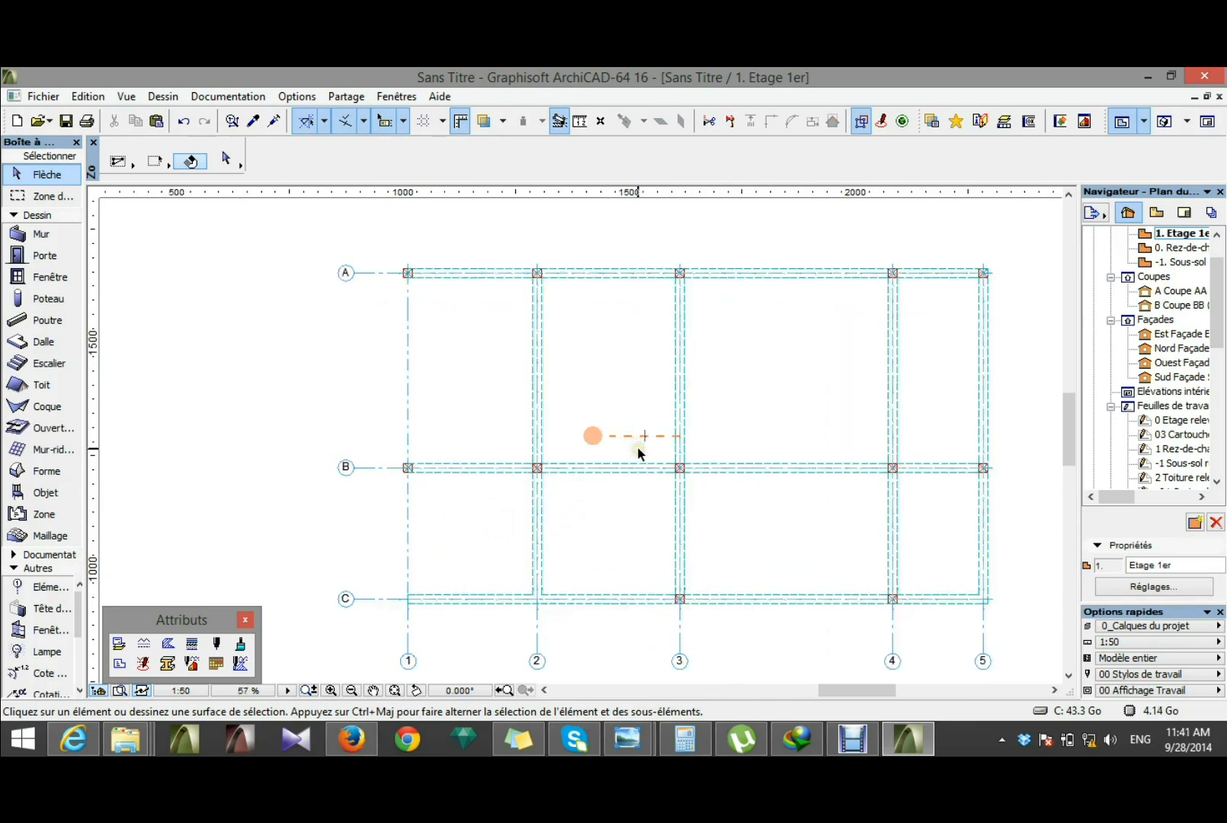
click(324, 129)
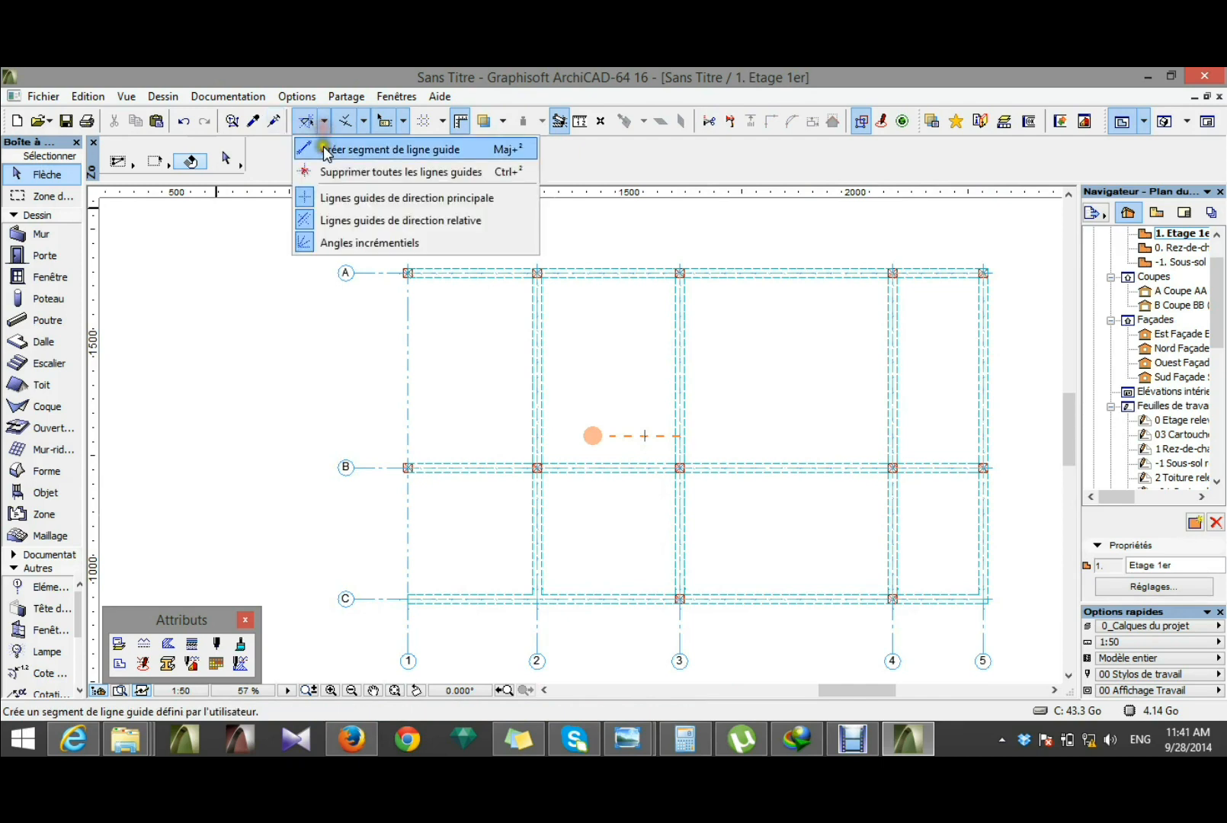
click(328, 173)
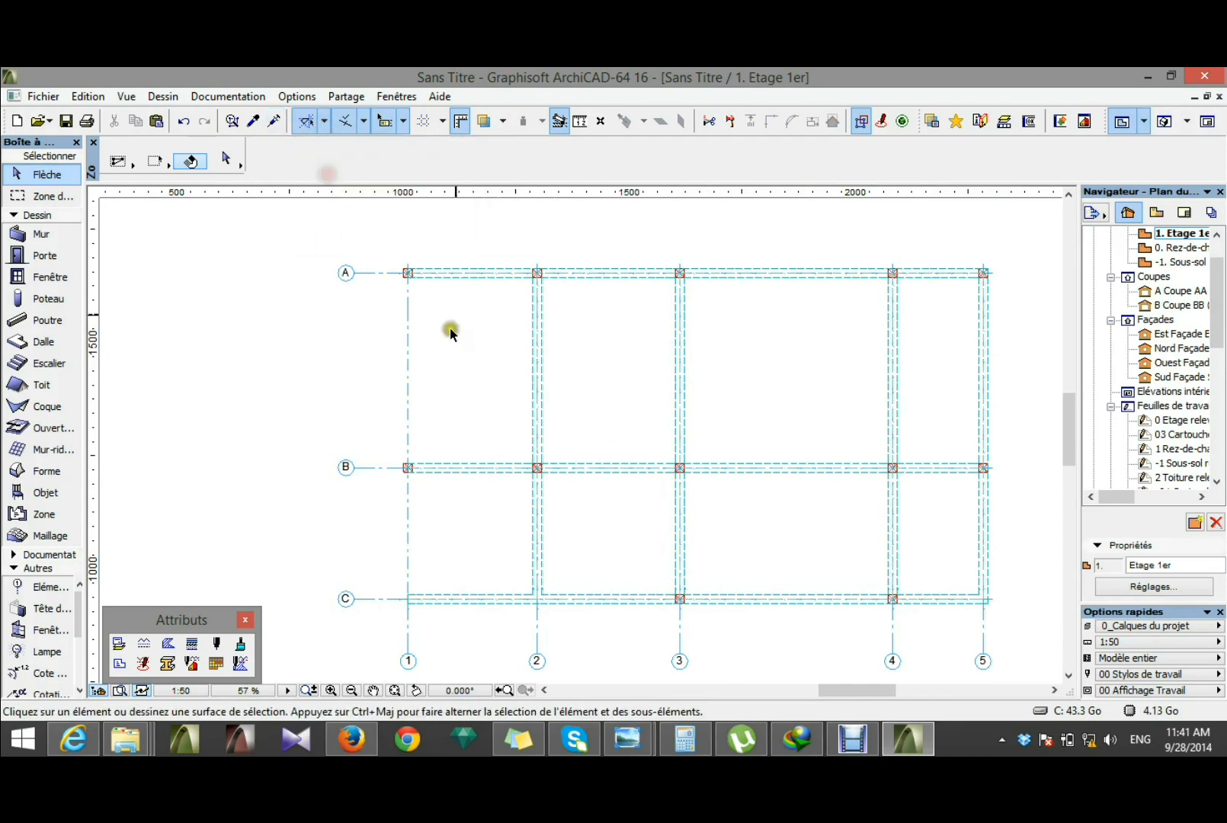
Step: Create a horizontal guide line segment 155 long from the axis 2 beam towards axis 1, slightly above axis B
click(323, 128)
click(329, 150)
scroll(409, 402, up, 3)
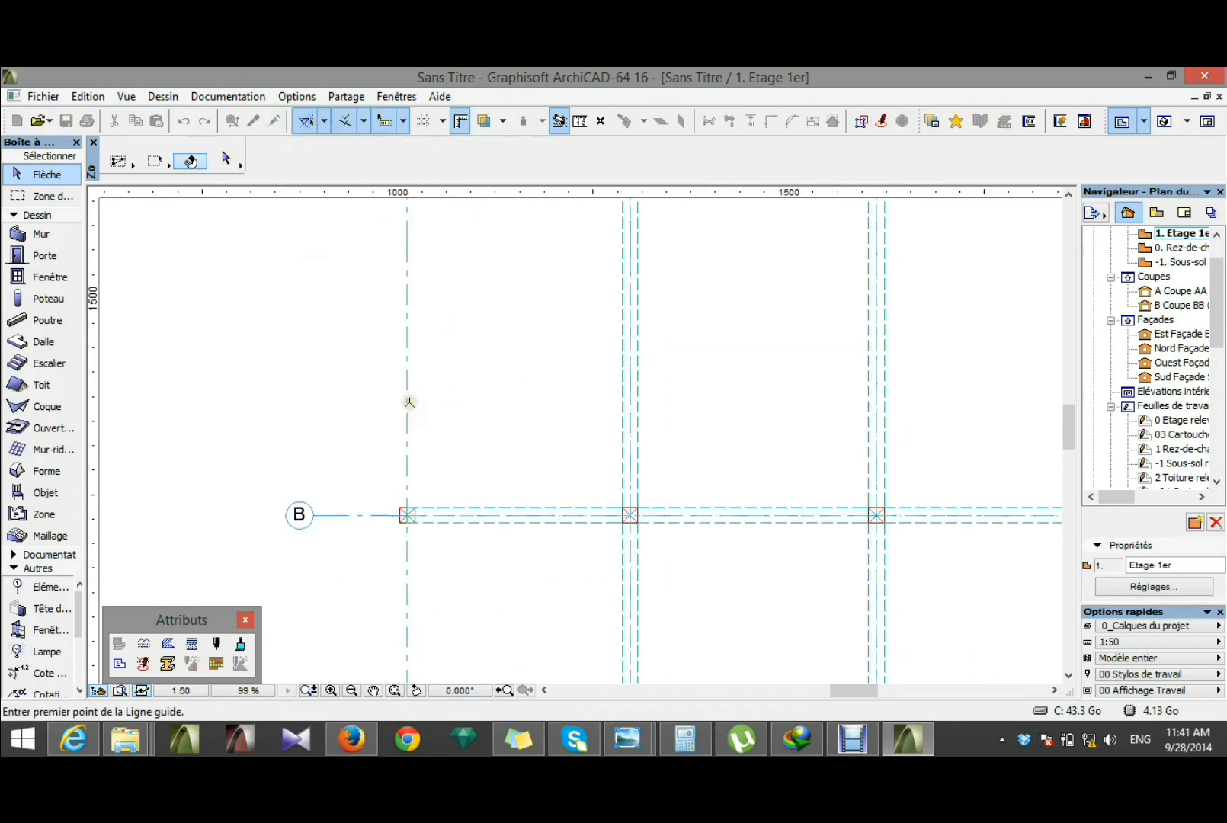
click(630, 419)
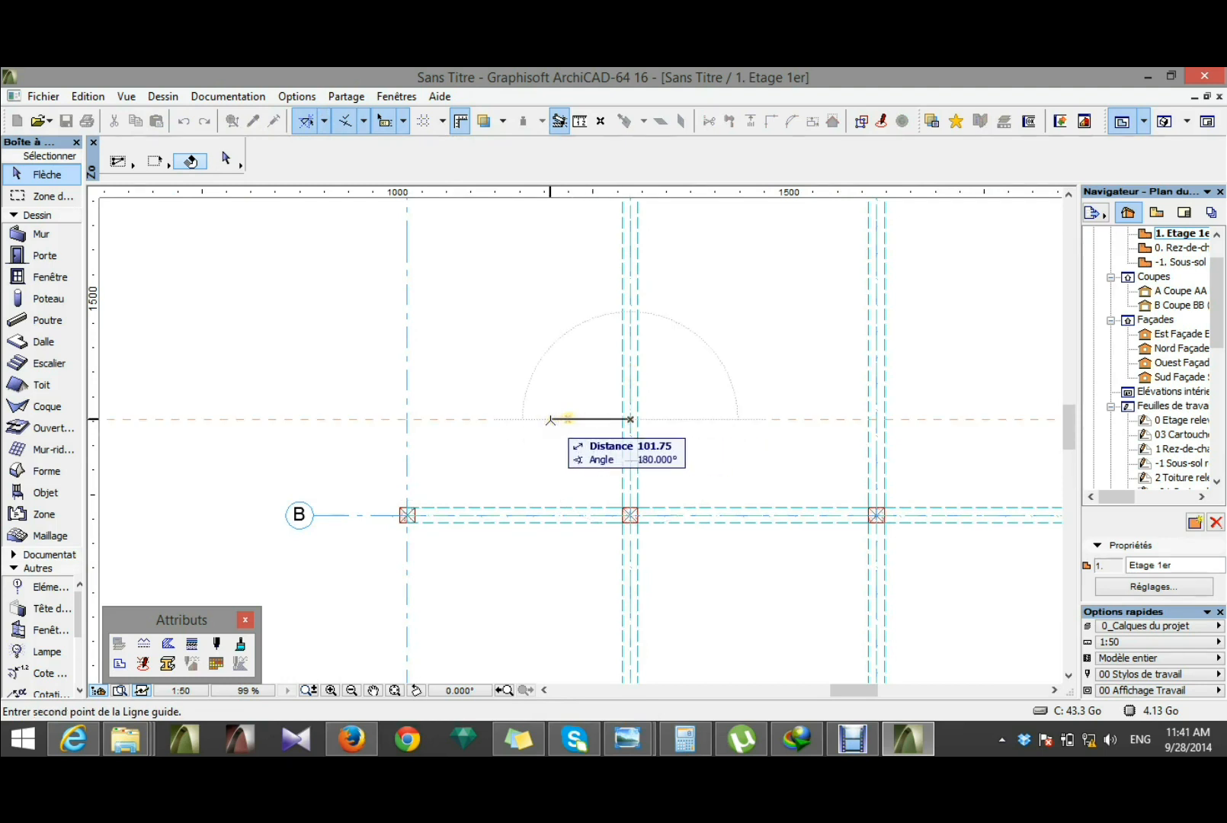
text(155)
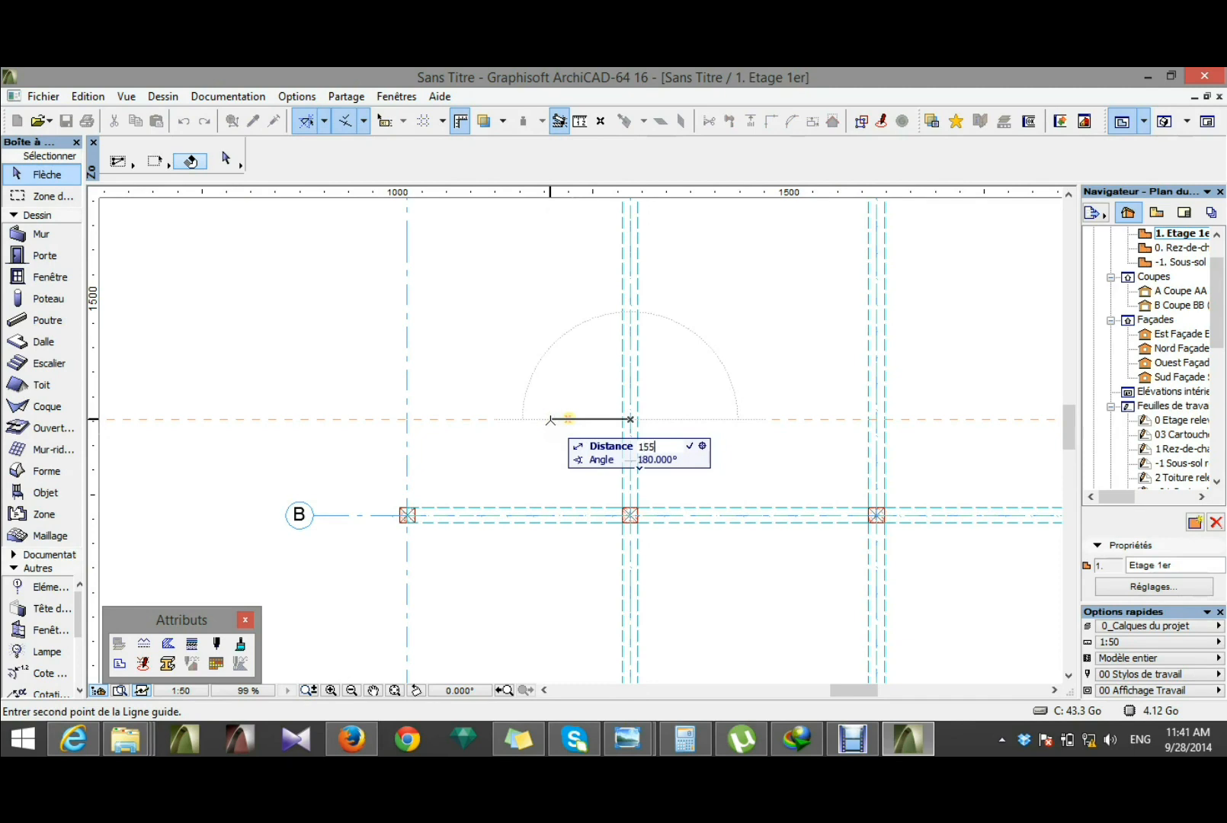
key(Return)
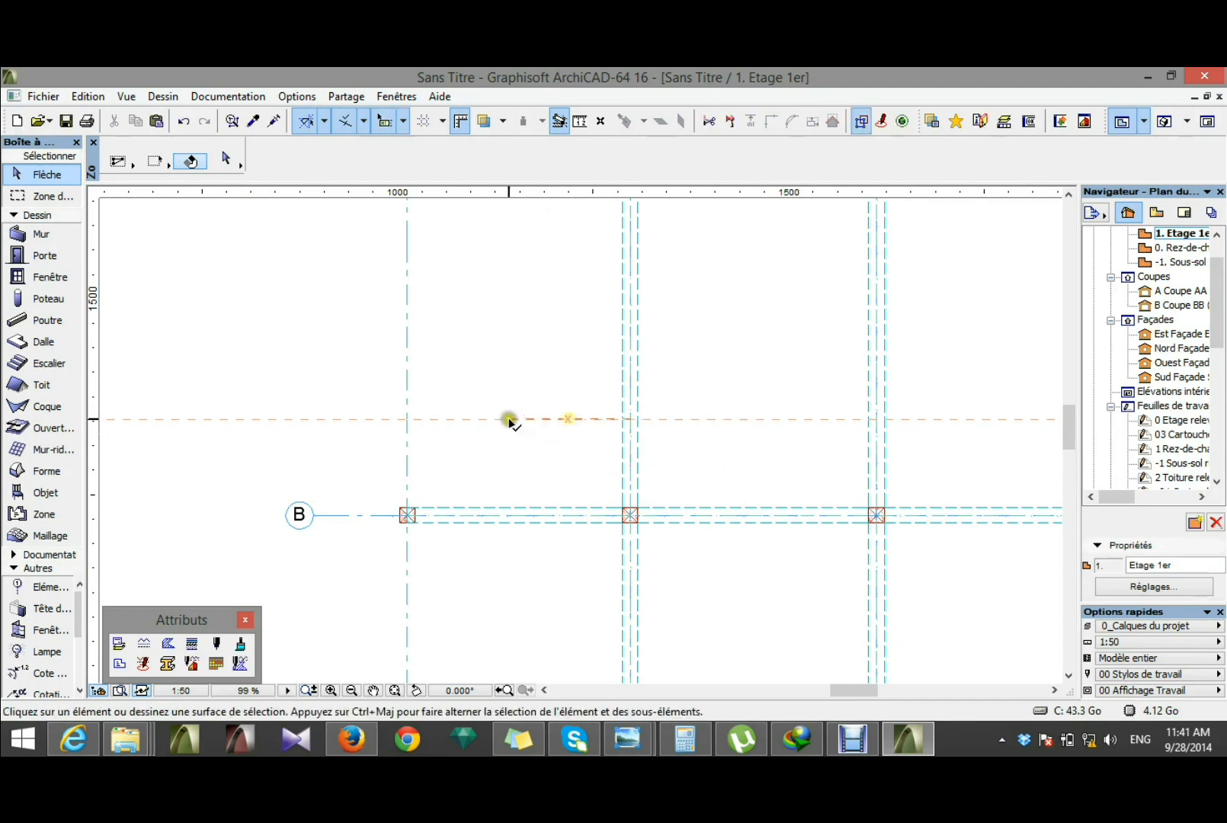
Step: Shorten the axis B beam by stretching its axis 1 end back to align with the guide segment's free end
click(486, 521)
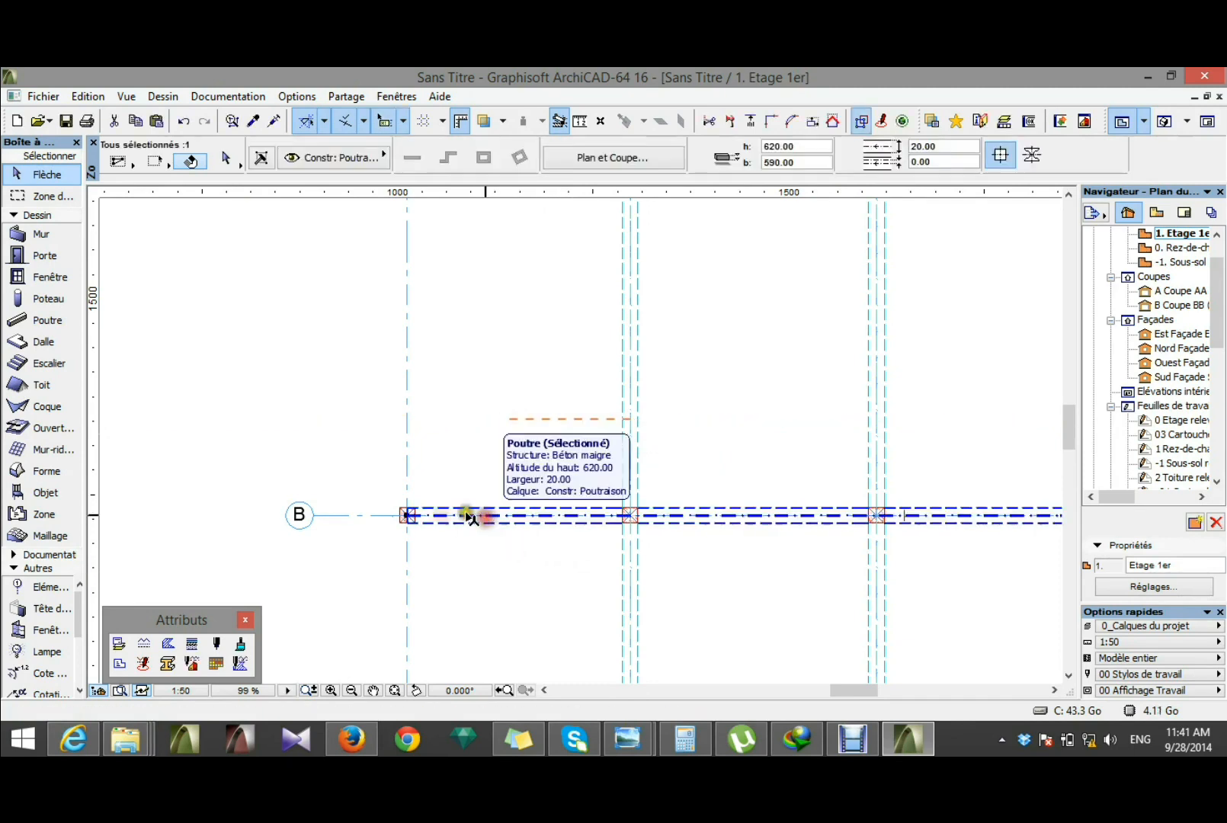
scroll(379, 457, down, 3)
scroll(379, 458, up, 3)
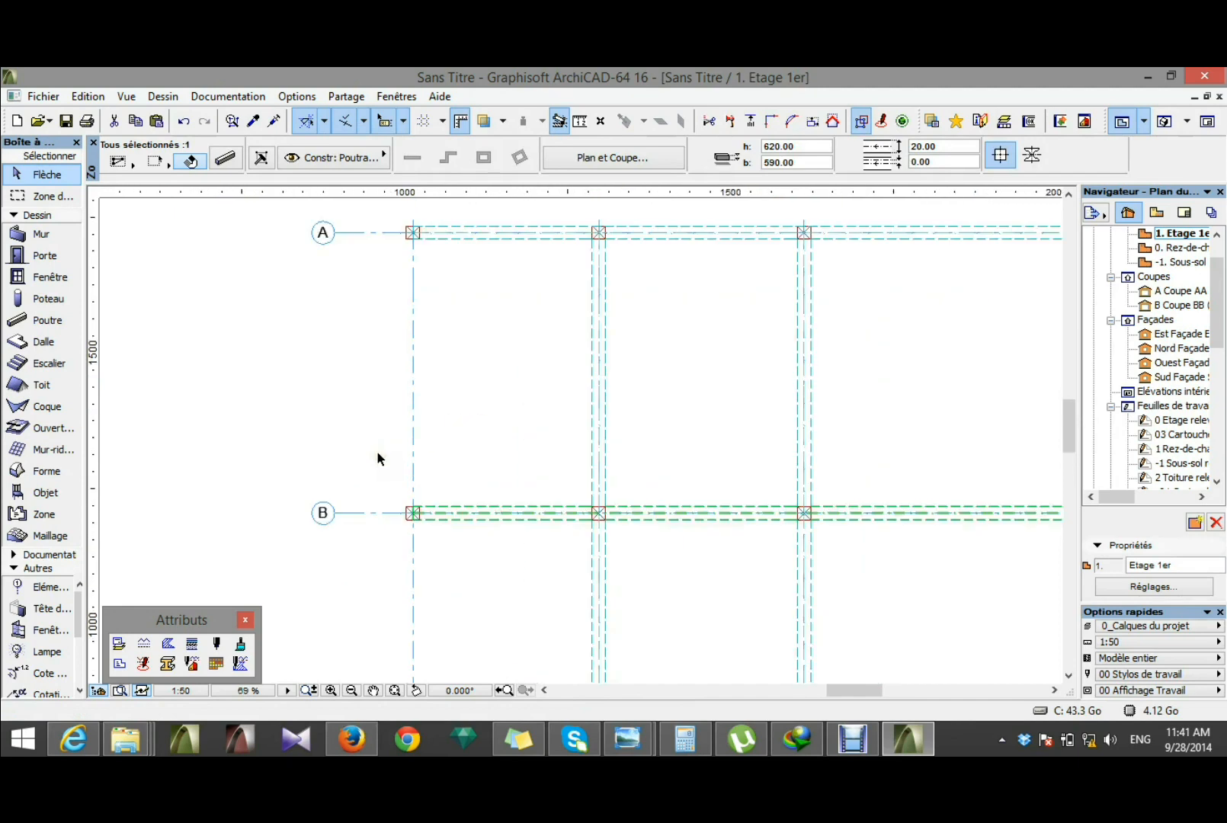
click(420, 525)
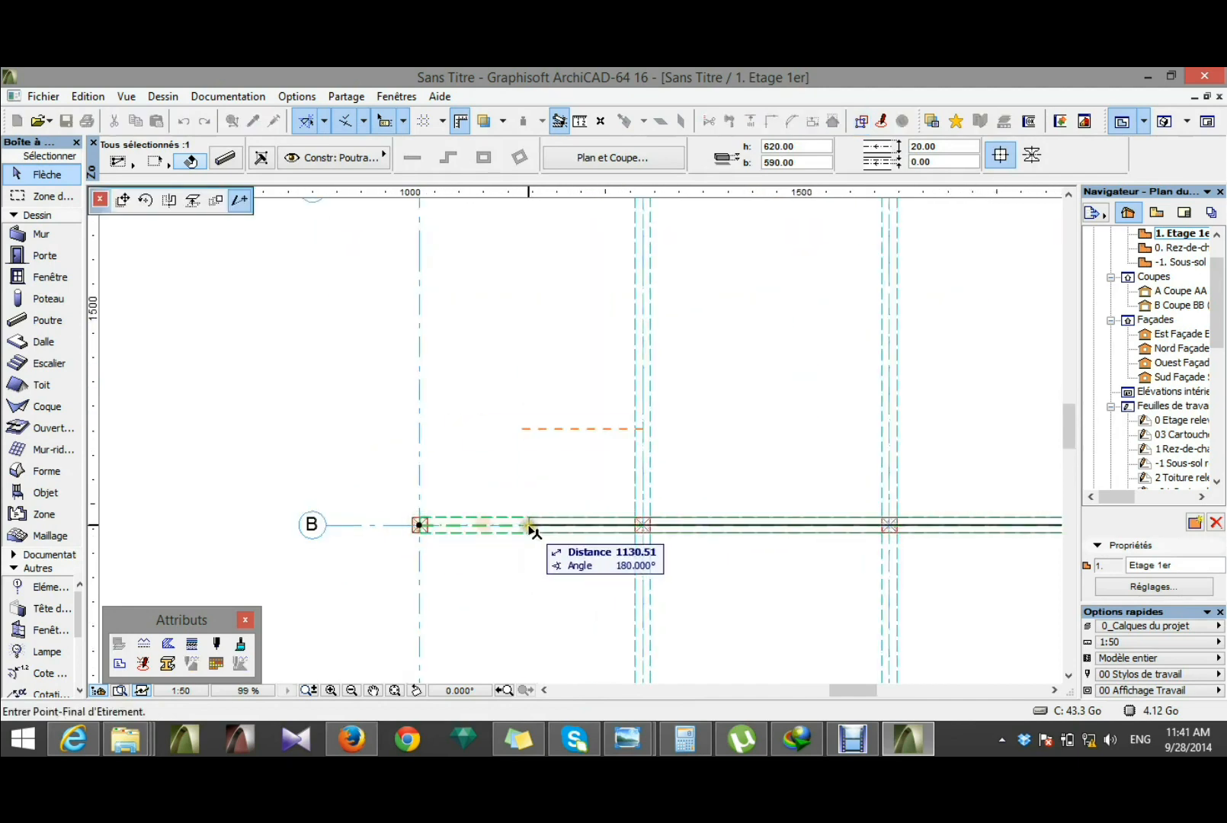
click(525, 429)
scroll(528, 505, down, 2)
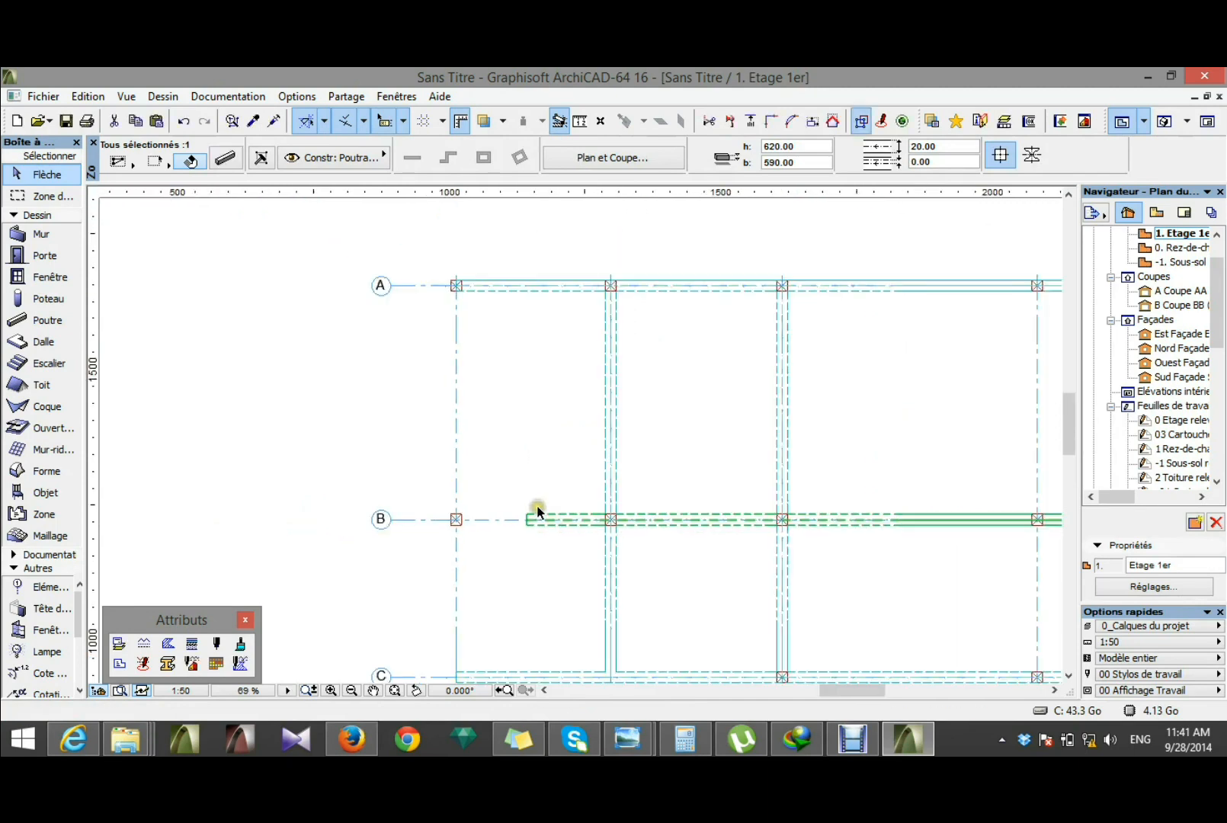
click(509, 308)
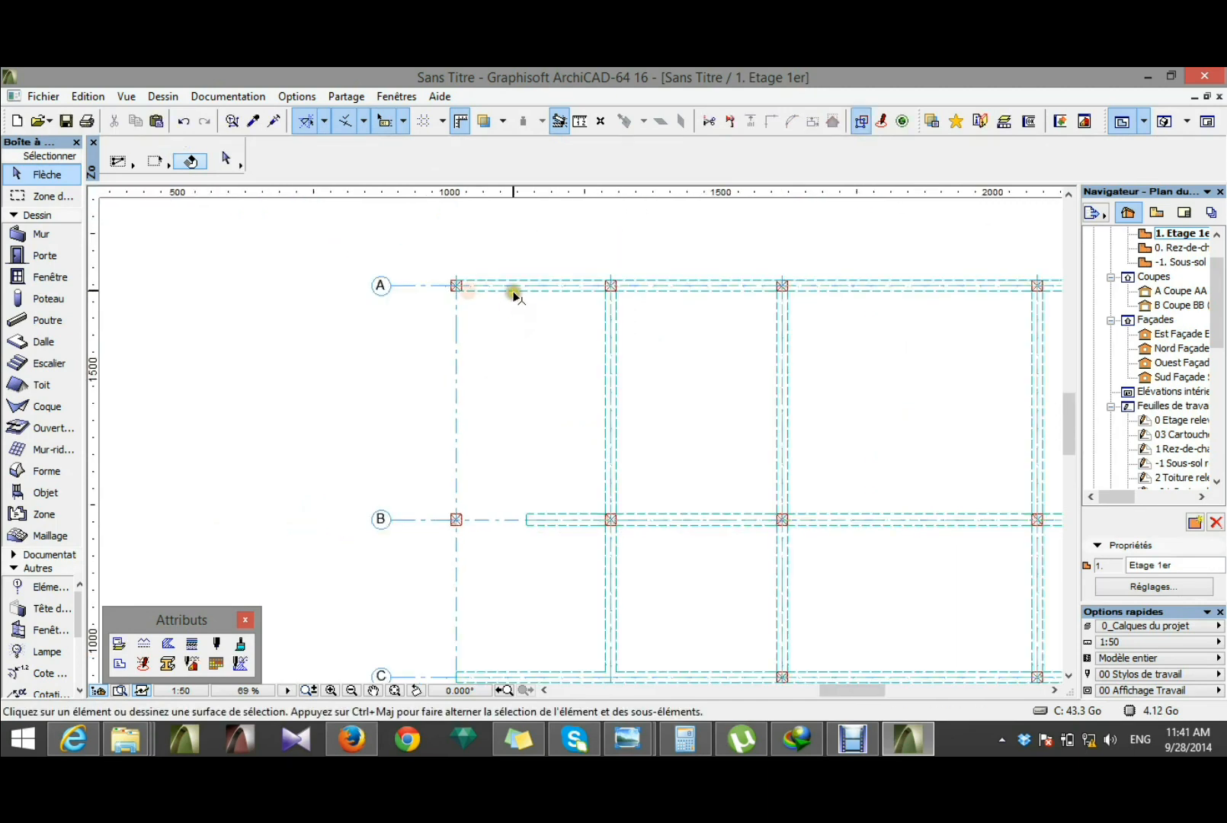
Step: Shorten the axis A beam at its axis 1 end so it lines up with the end of the axis B beam
click(514, 288)
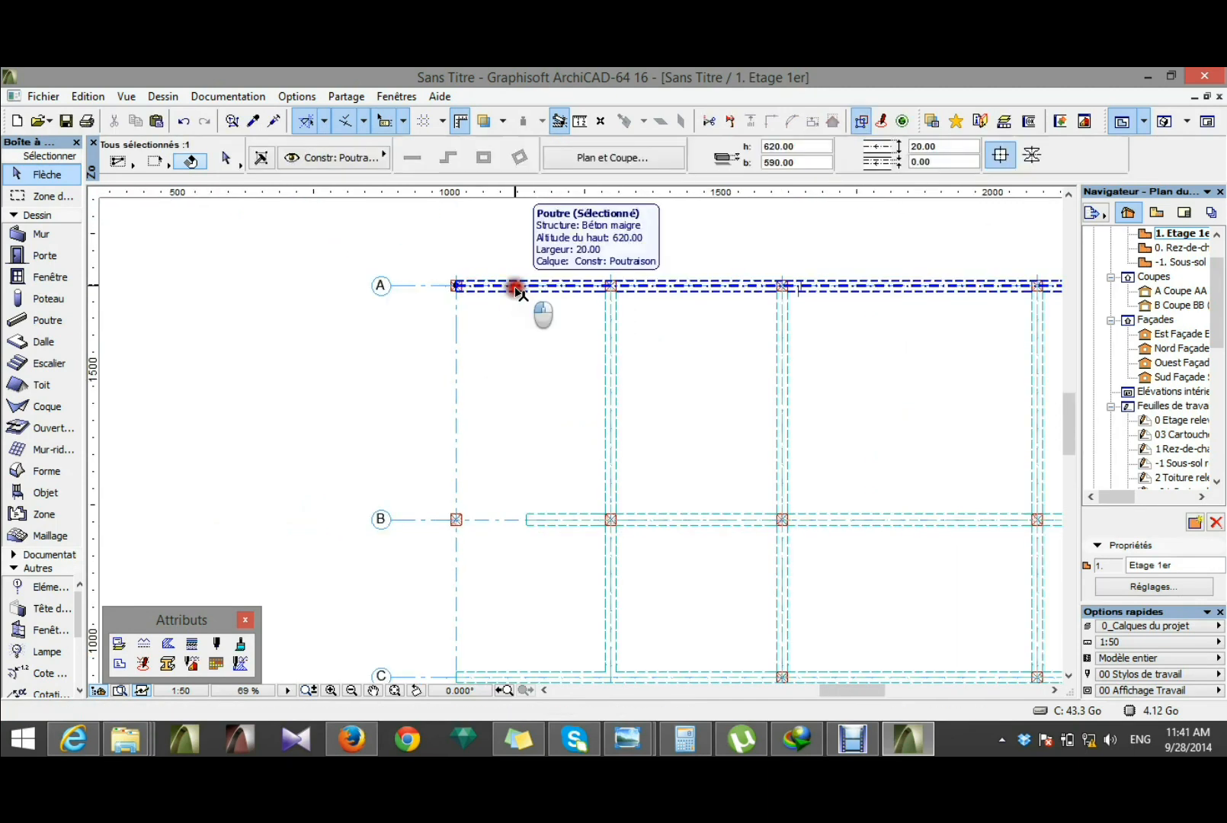
click(456, 285)
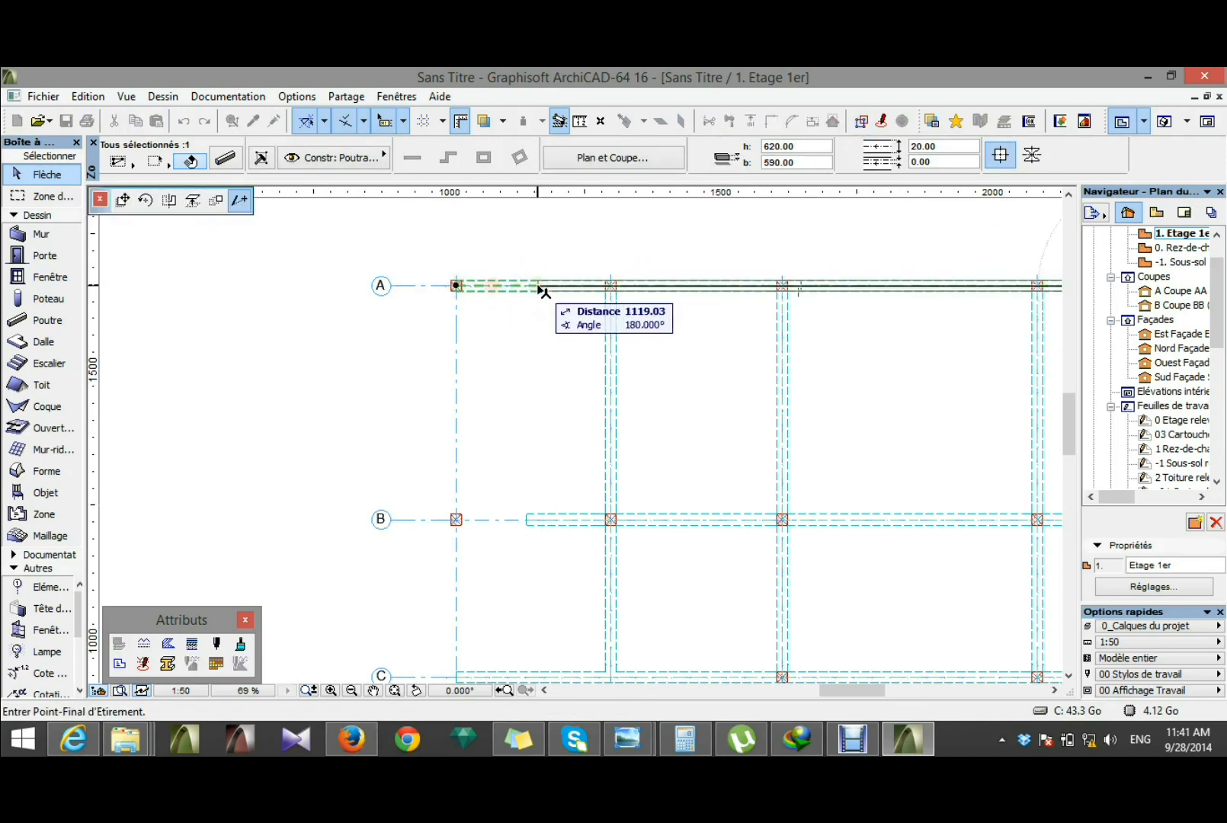
click(526, 523)
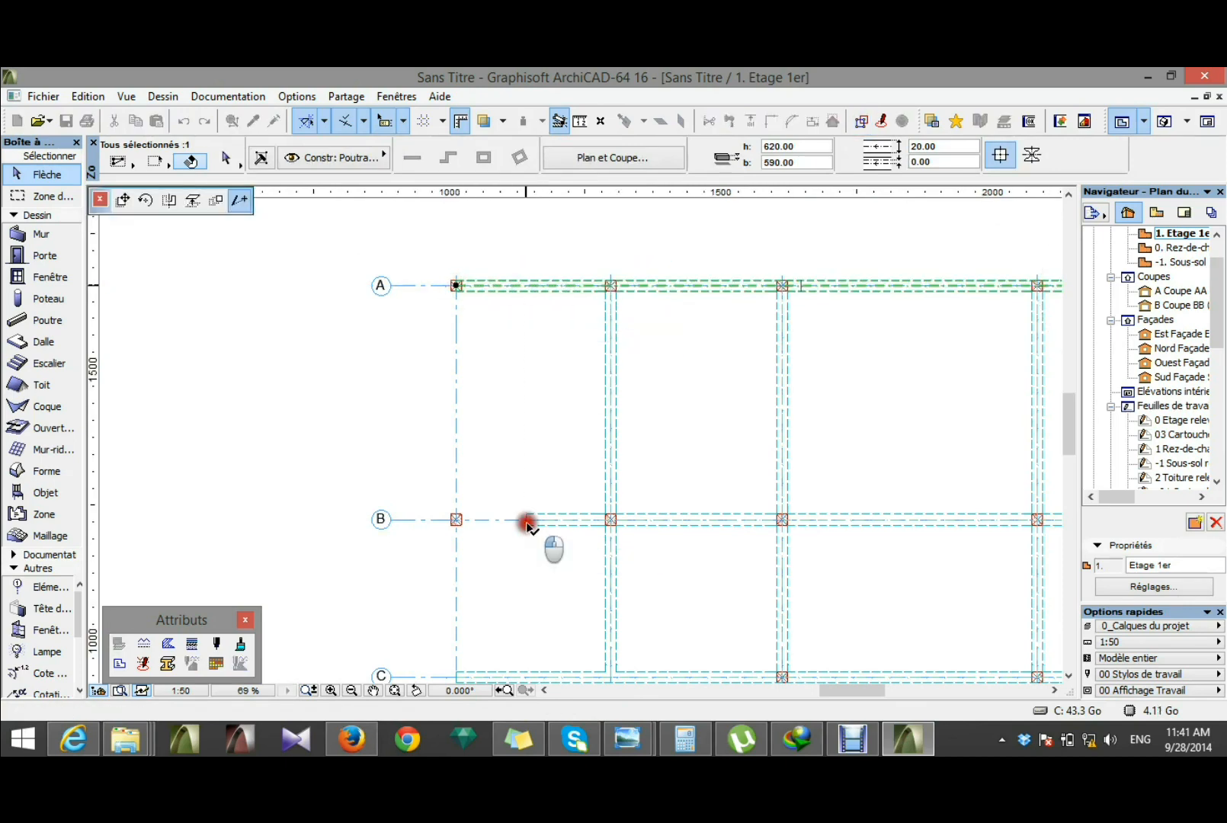
click(537, 430)
Step: Shorten the axis 2 beam by stretching its axis C end back to the column at grid intersection B2
scroll(501, 313, down, 3)
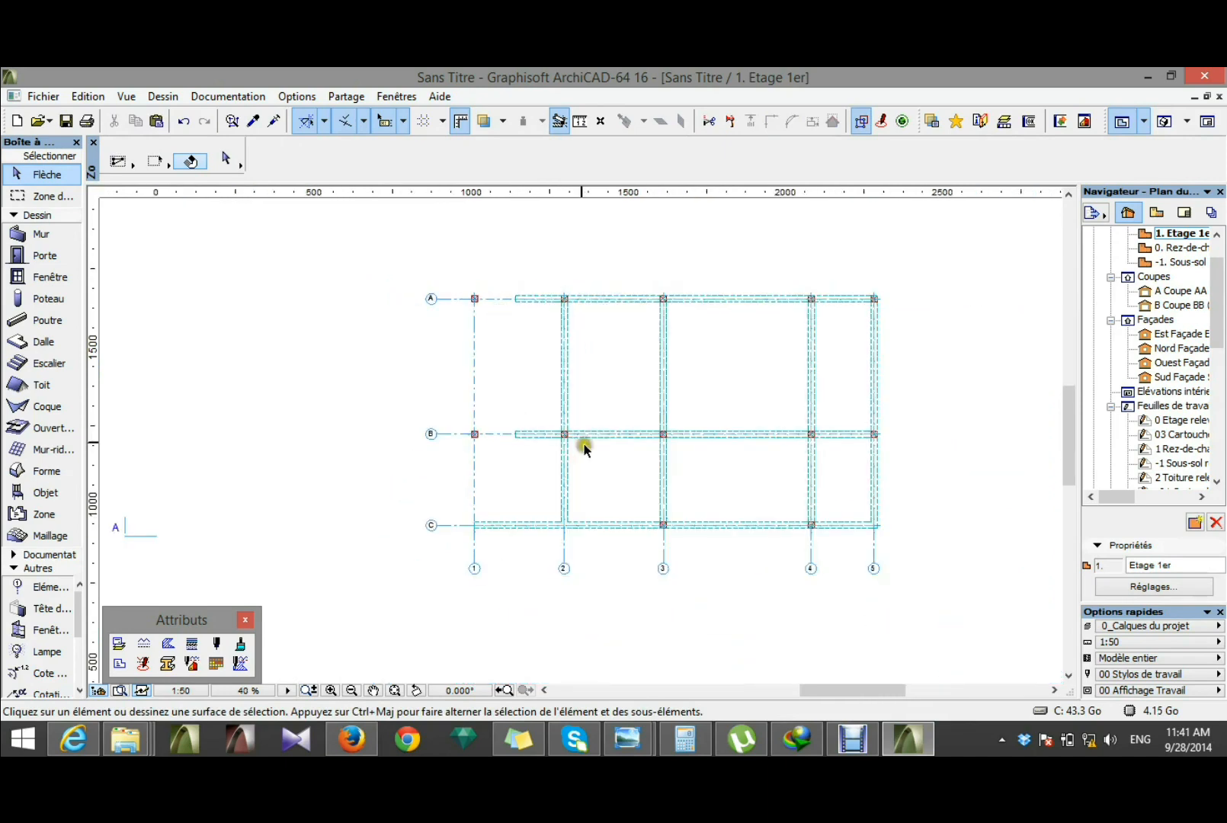
scroll(557, 471, up, 2)
click(576, 510)
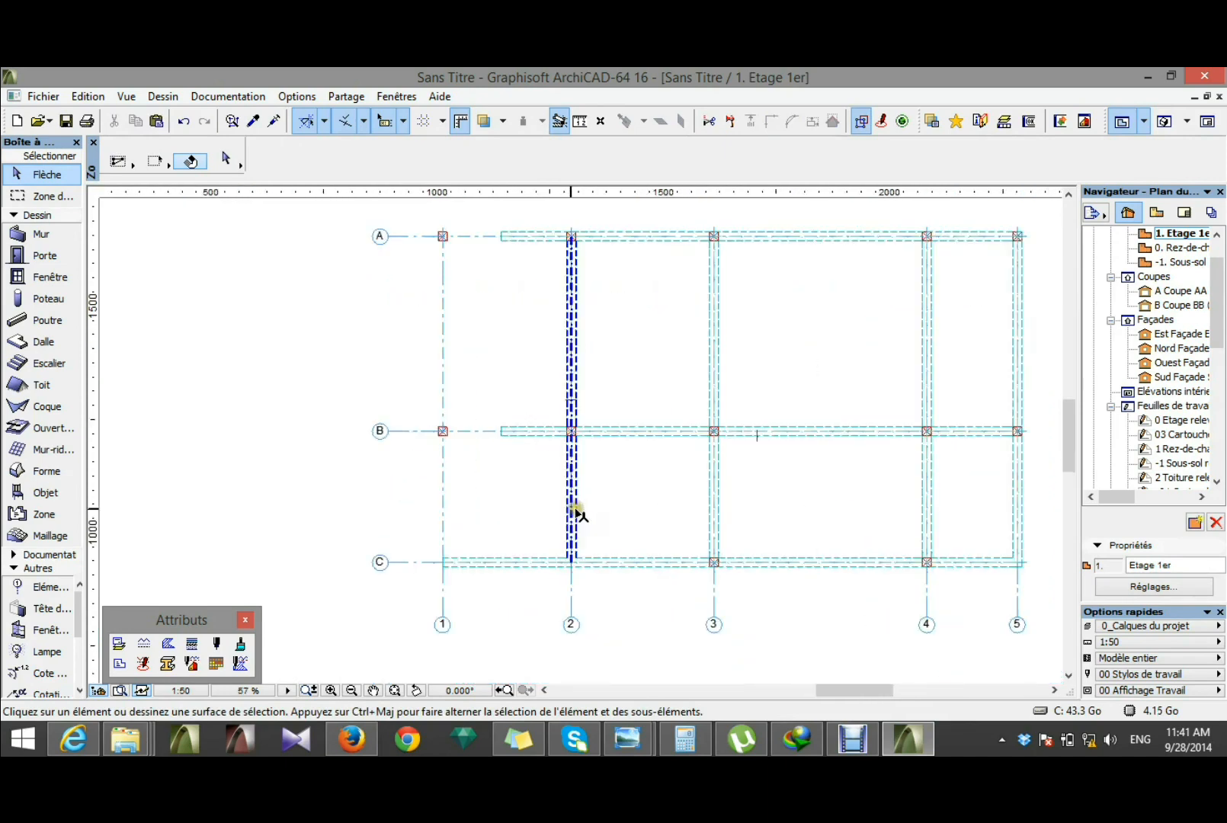
click(577, 510)
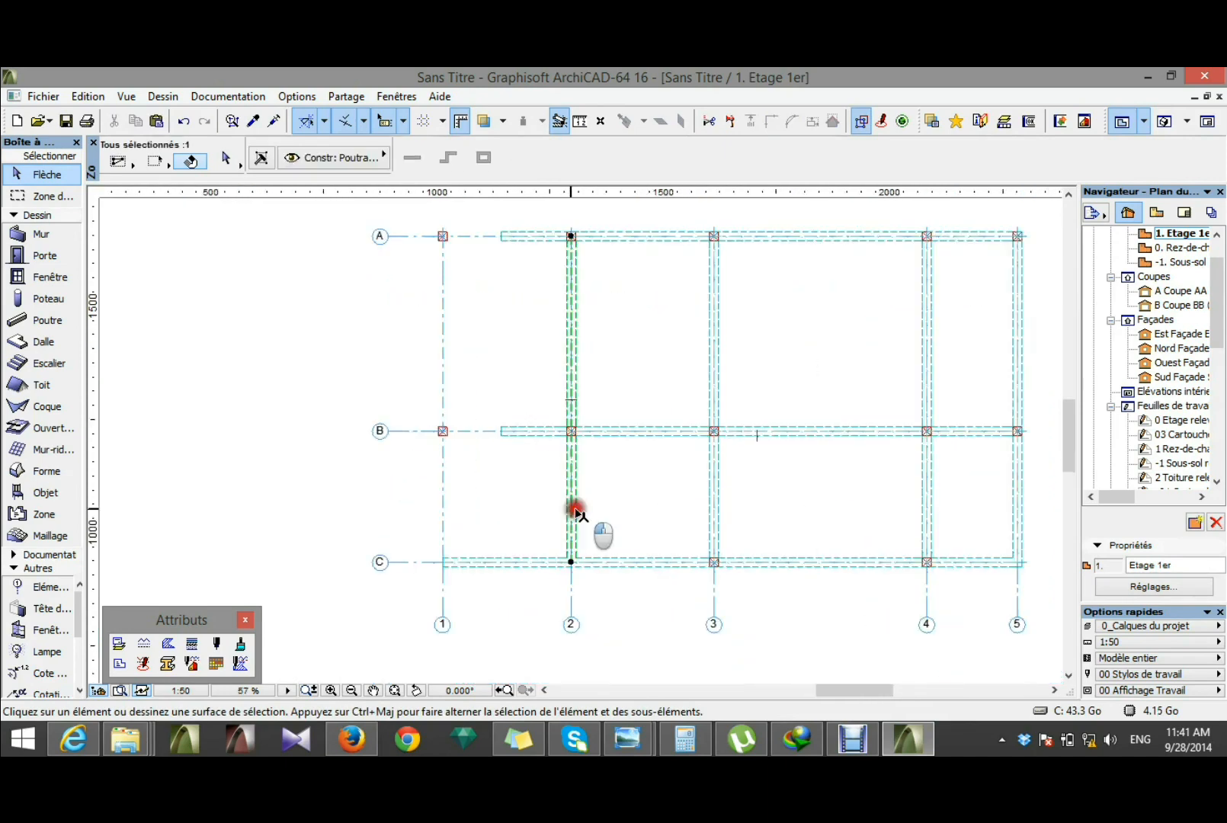
click(572, 563)
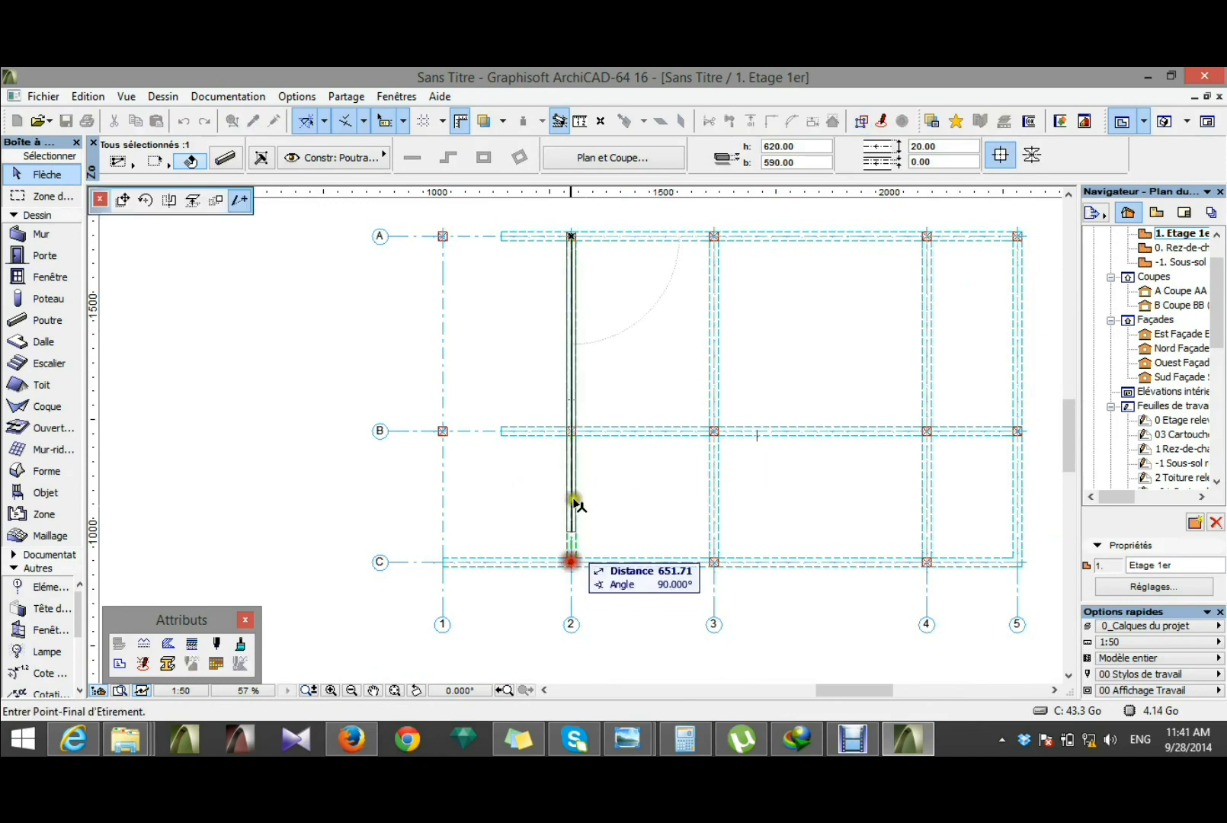
click(571, 432)
click(509, 553)
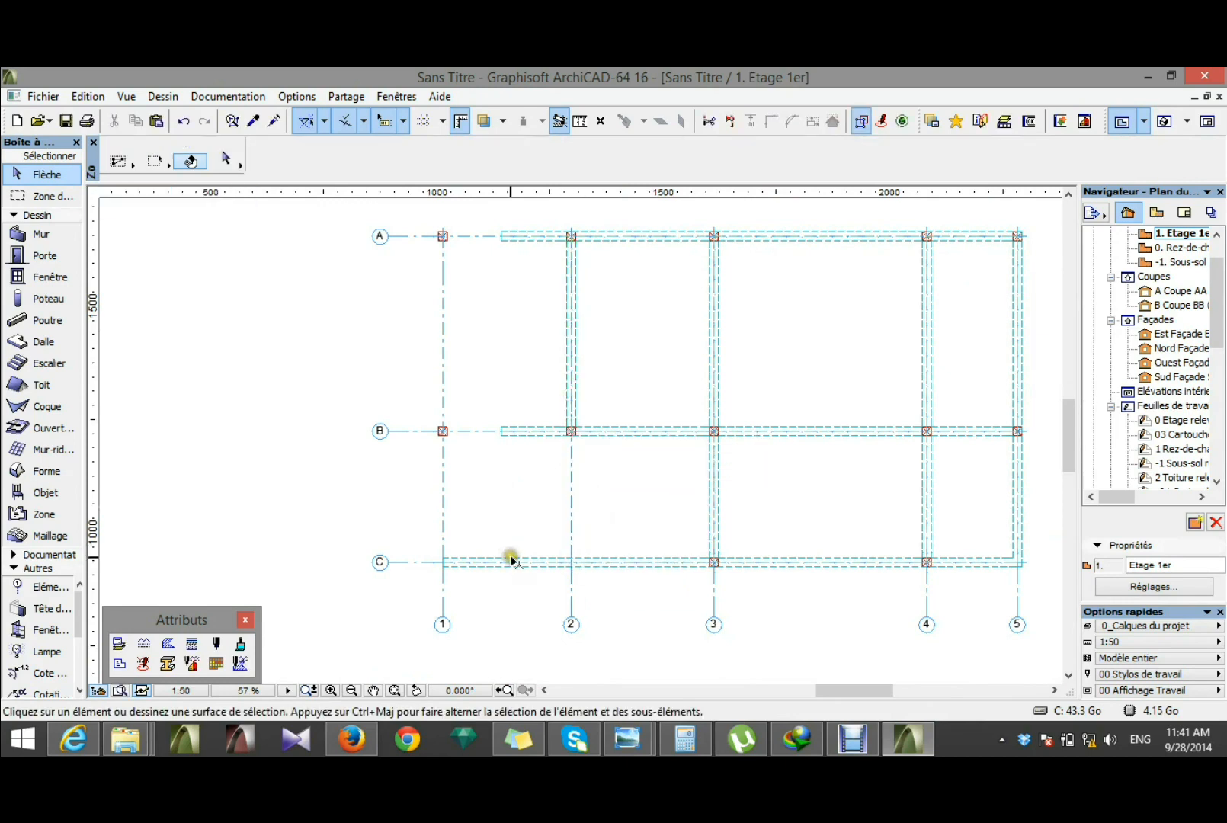
Step: Shorten the axis C beam by stretching its axis 1 end back to the column at grid intersection C3
click(513, 562)
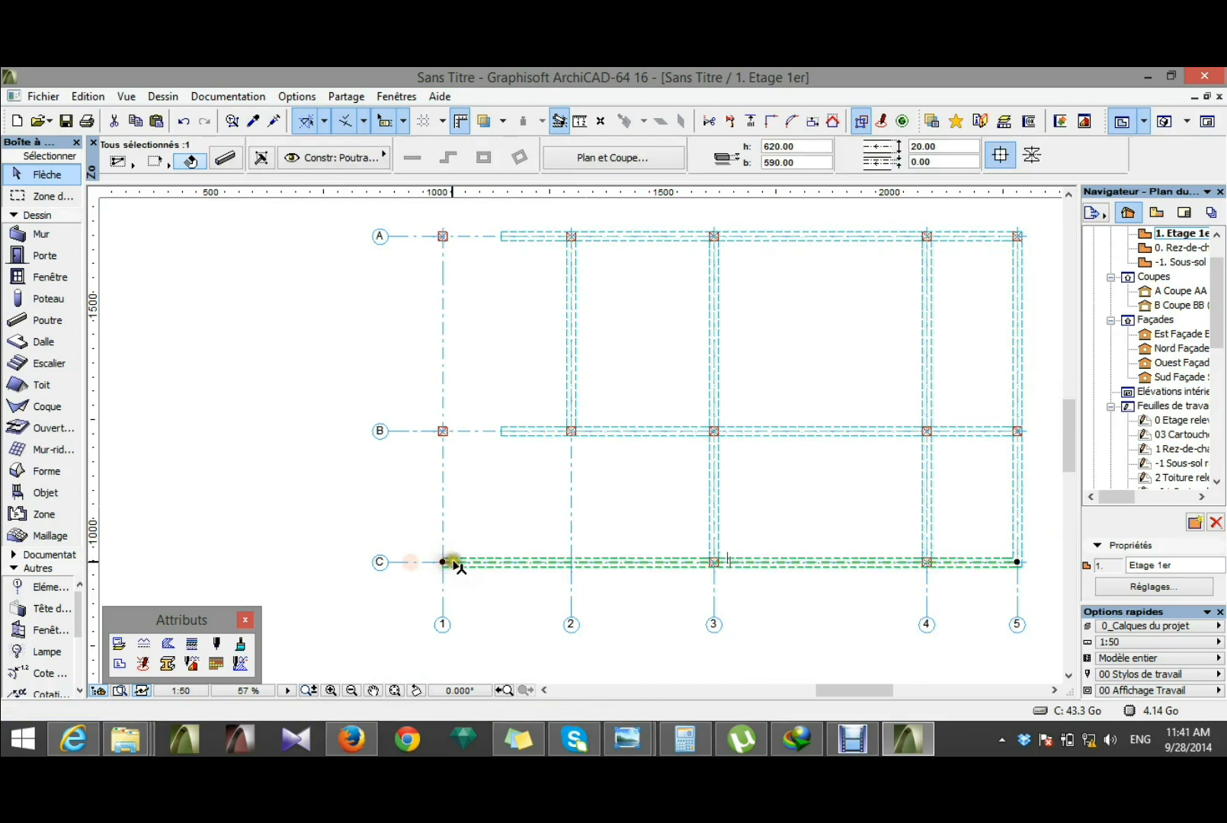
click(443, 562)
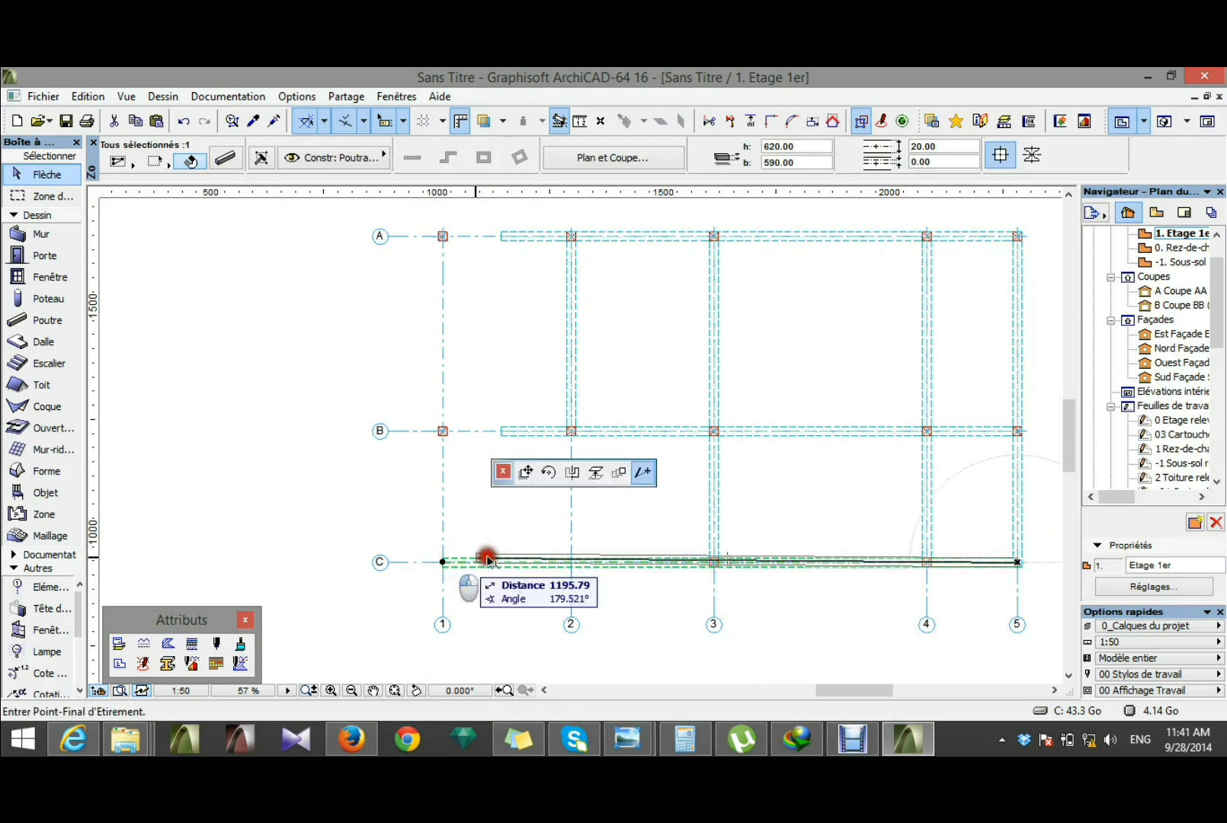
click(715, 563)
click(660, 608)
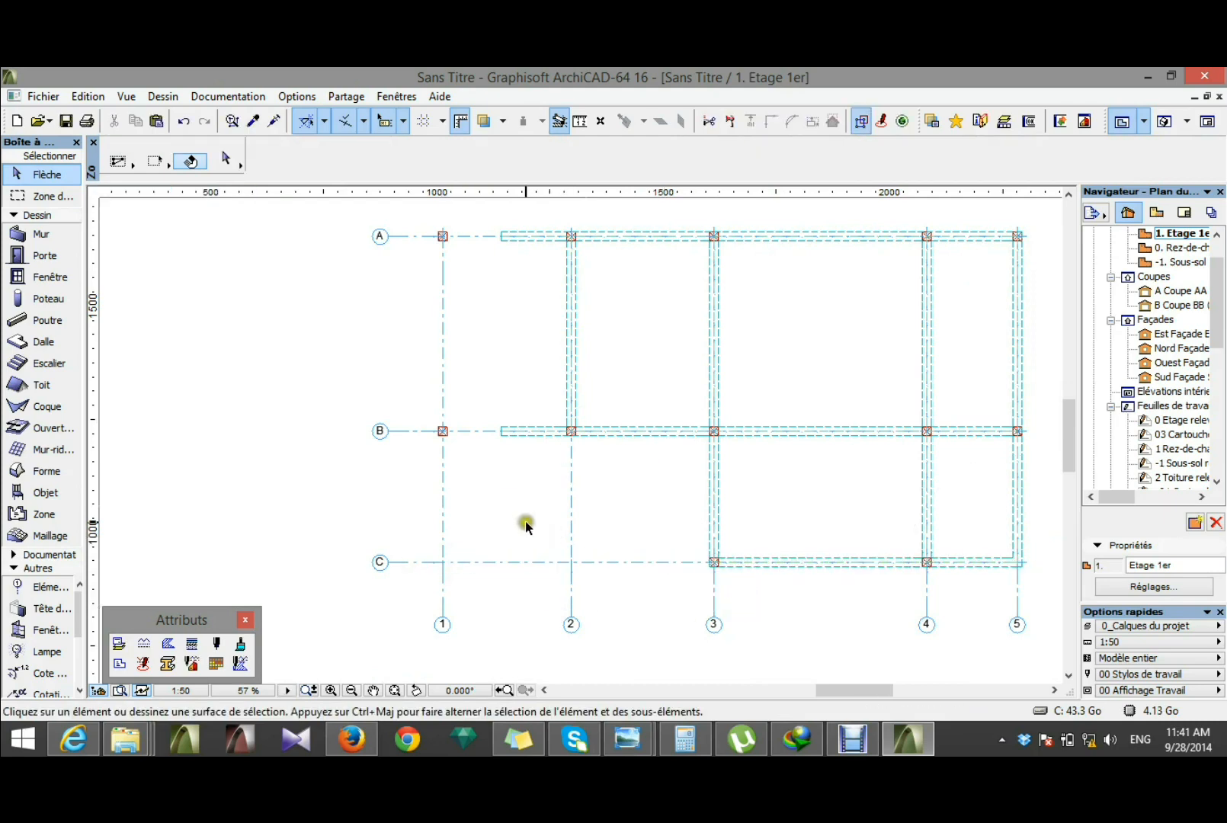
Step: Shorten the axis 5 beam by stretching its axis C end back to the column at grid intersection B5
scroll(491, 497, down, 2)
scroll(854, 520, up, 2)
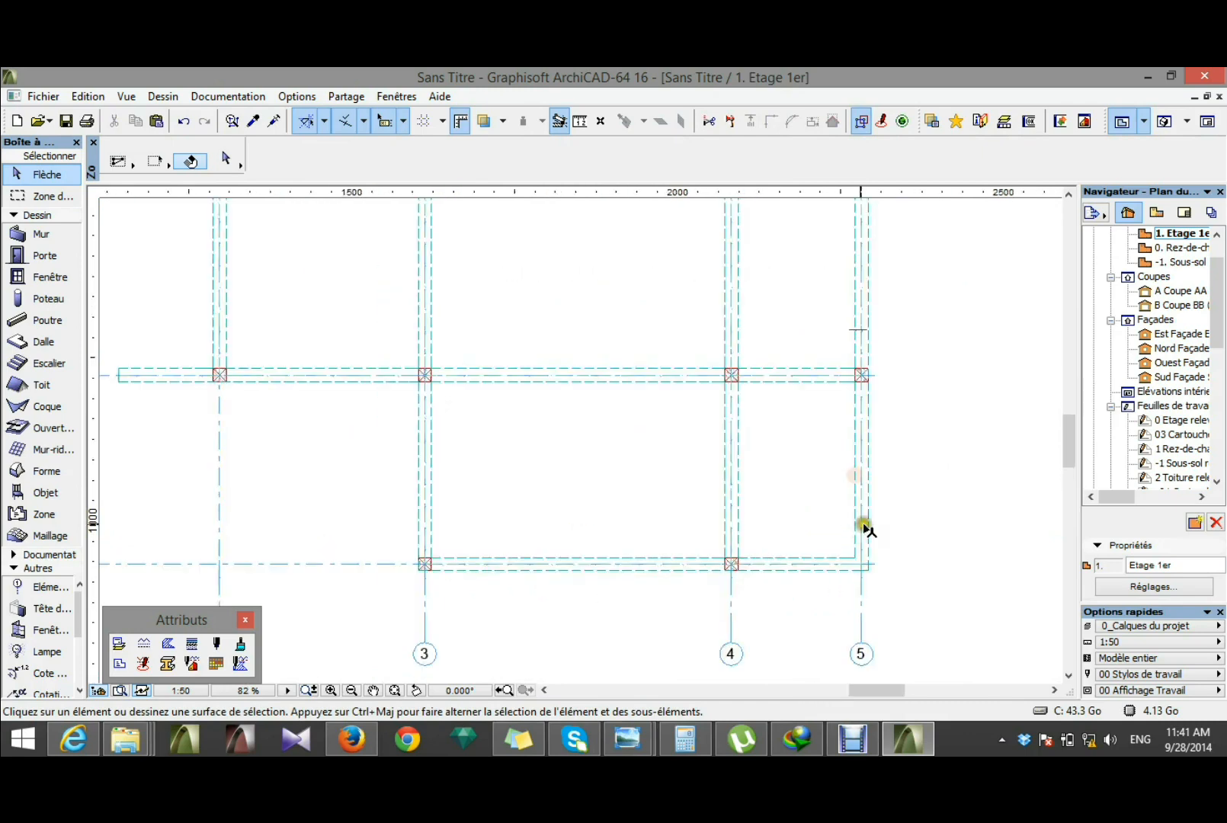
click(862, 530)
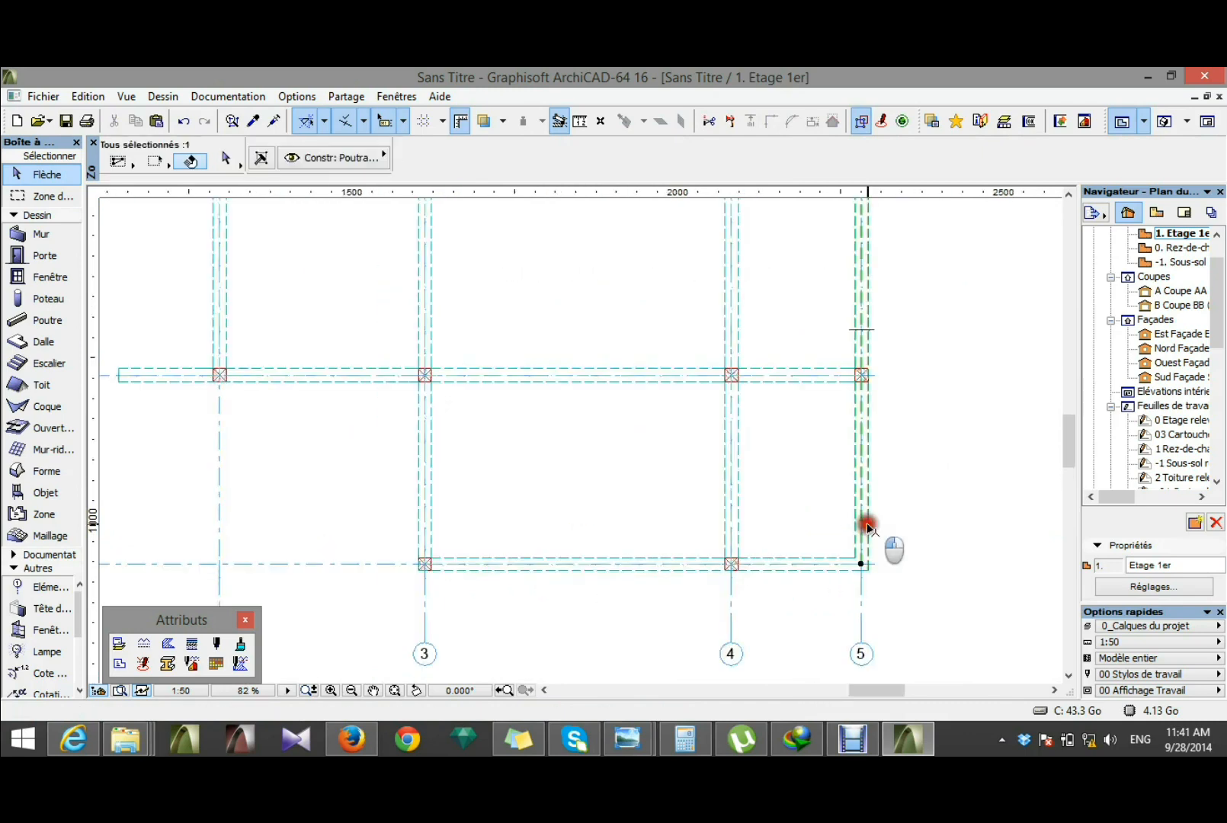
click(861, 564)
click(861, 375)
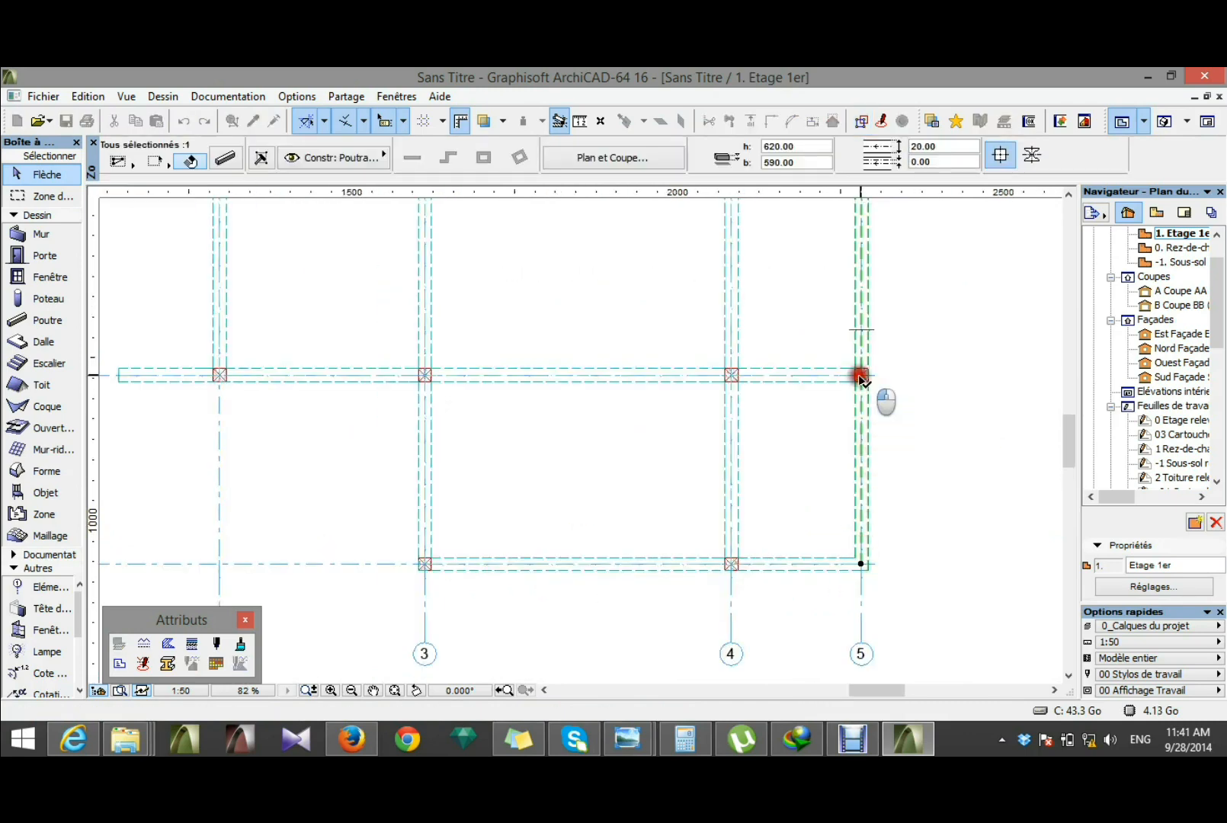
click(934, 469)
Step: Stretch the axis 5 end of the axis C beam back to the column at grid intersection C4
click(842, 563)
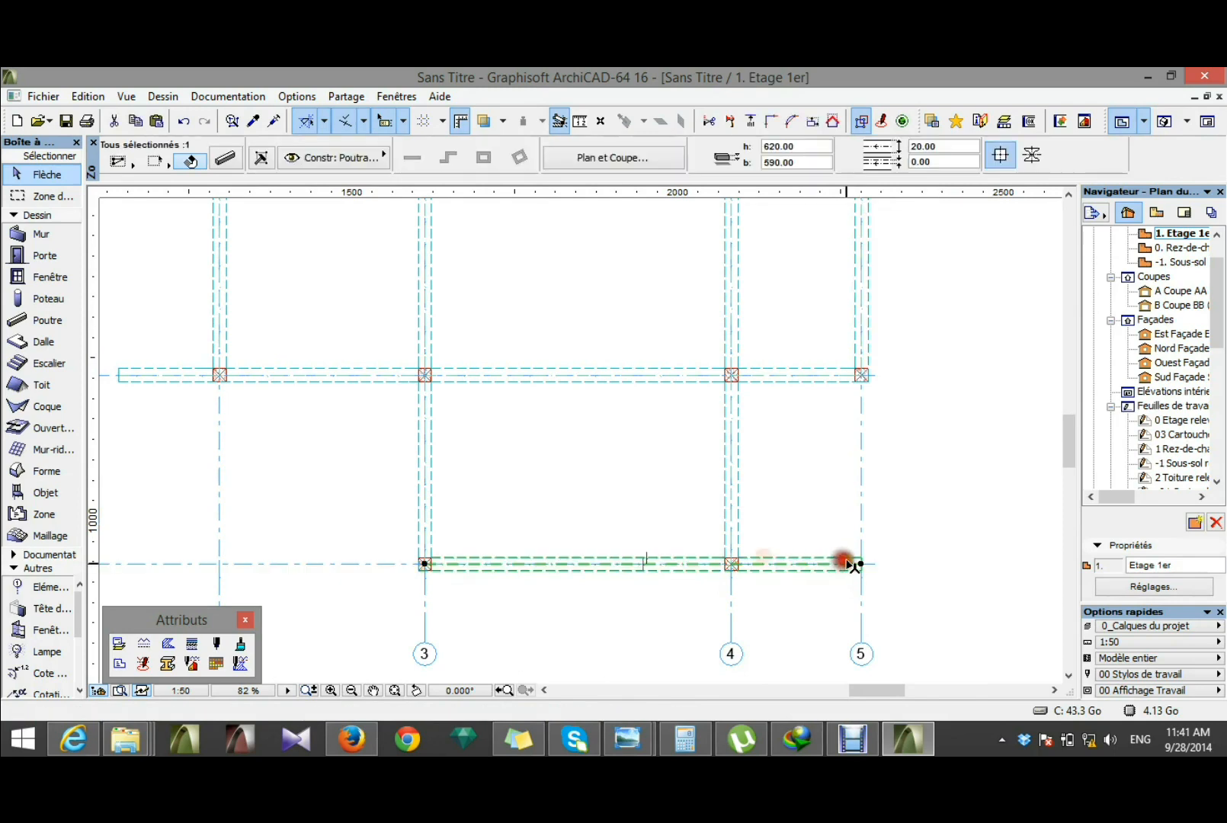
click(860, 564)
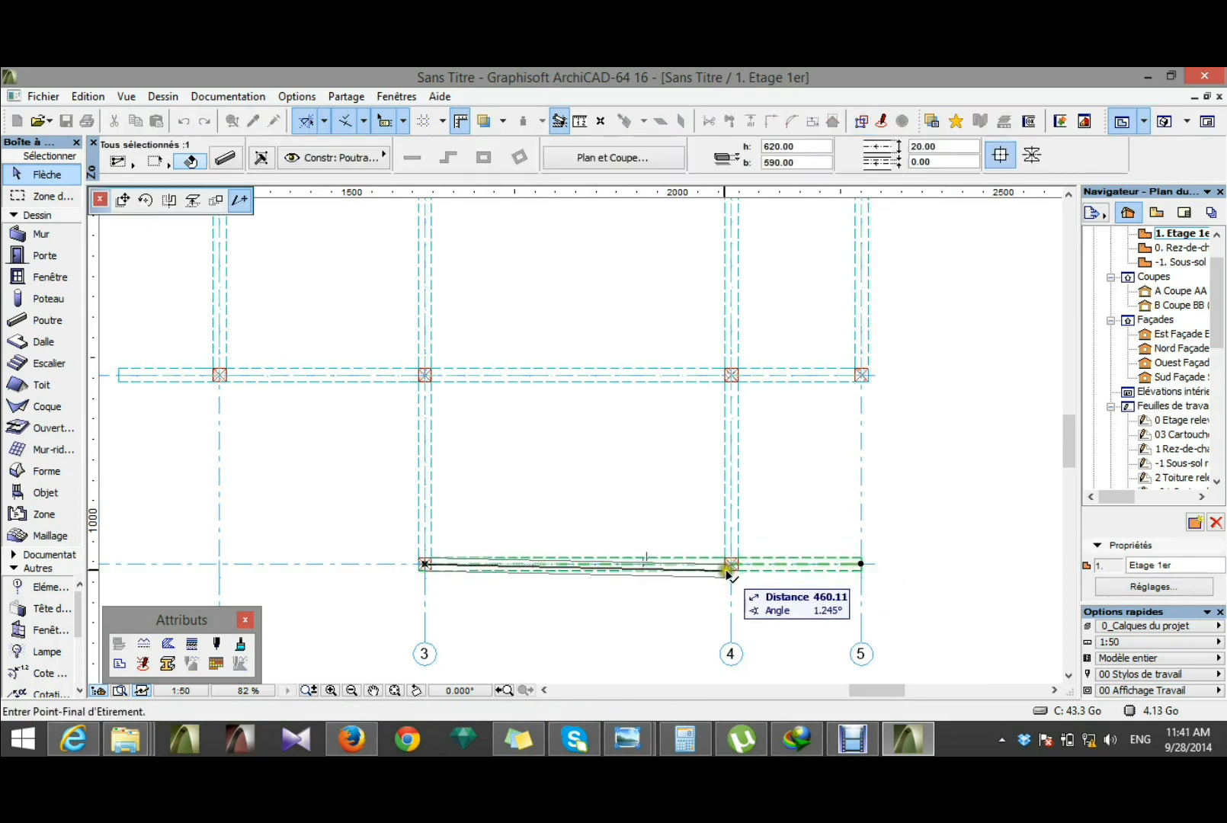
click(731, 564)
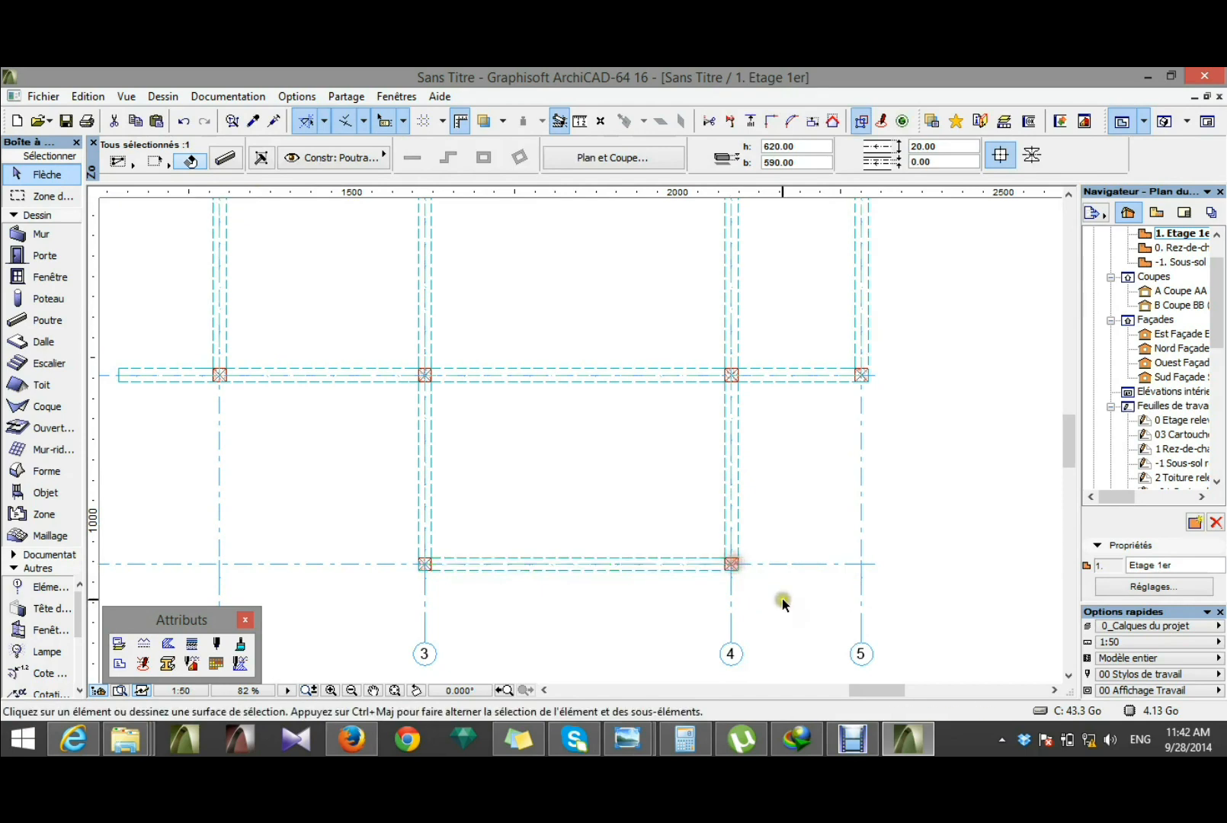
Step: Open the Etage 2e floor plan and delete its axis C beam
scroll(819, 567, down, 2)
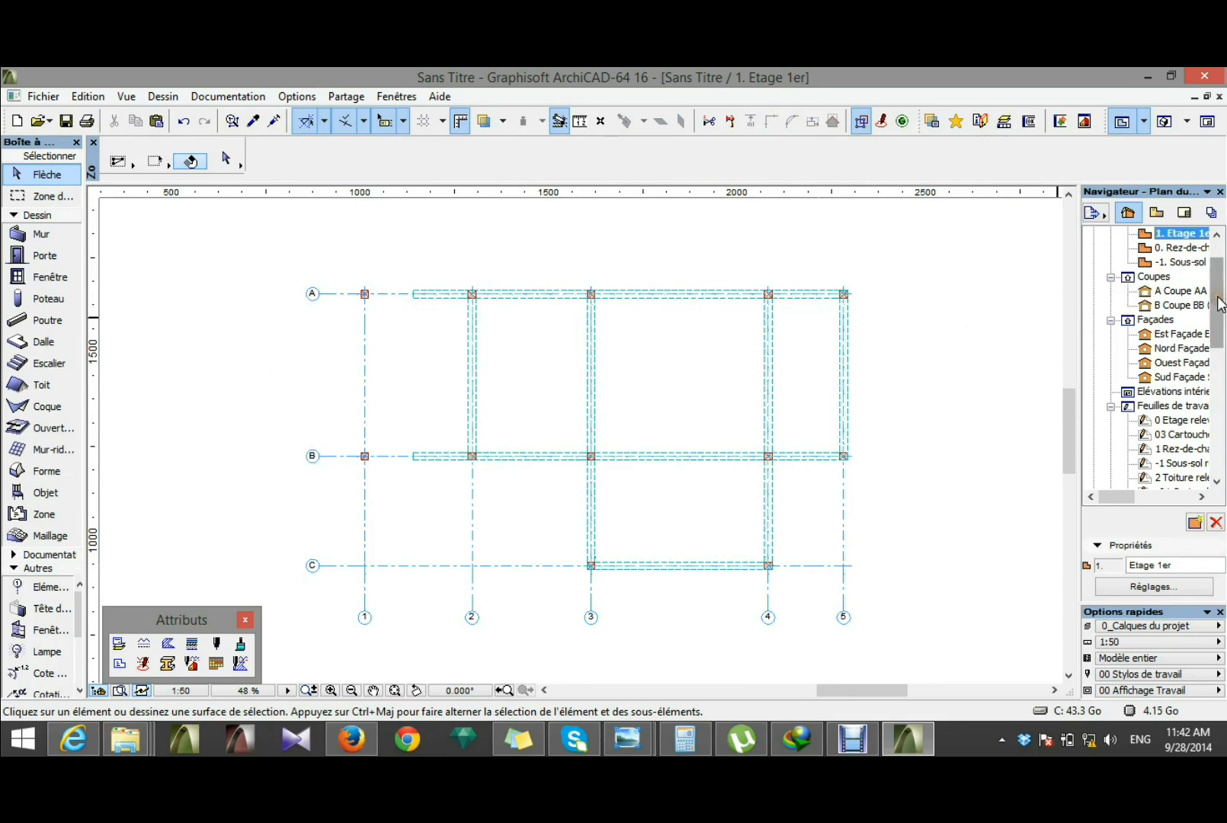
scroll(1218, 303, up, 1)
click(1179, 262)
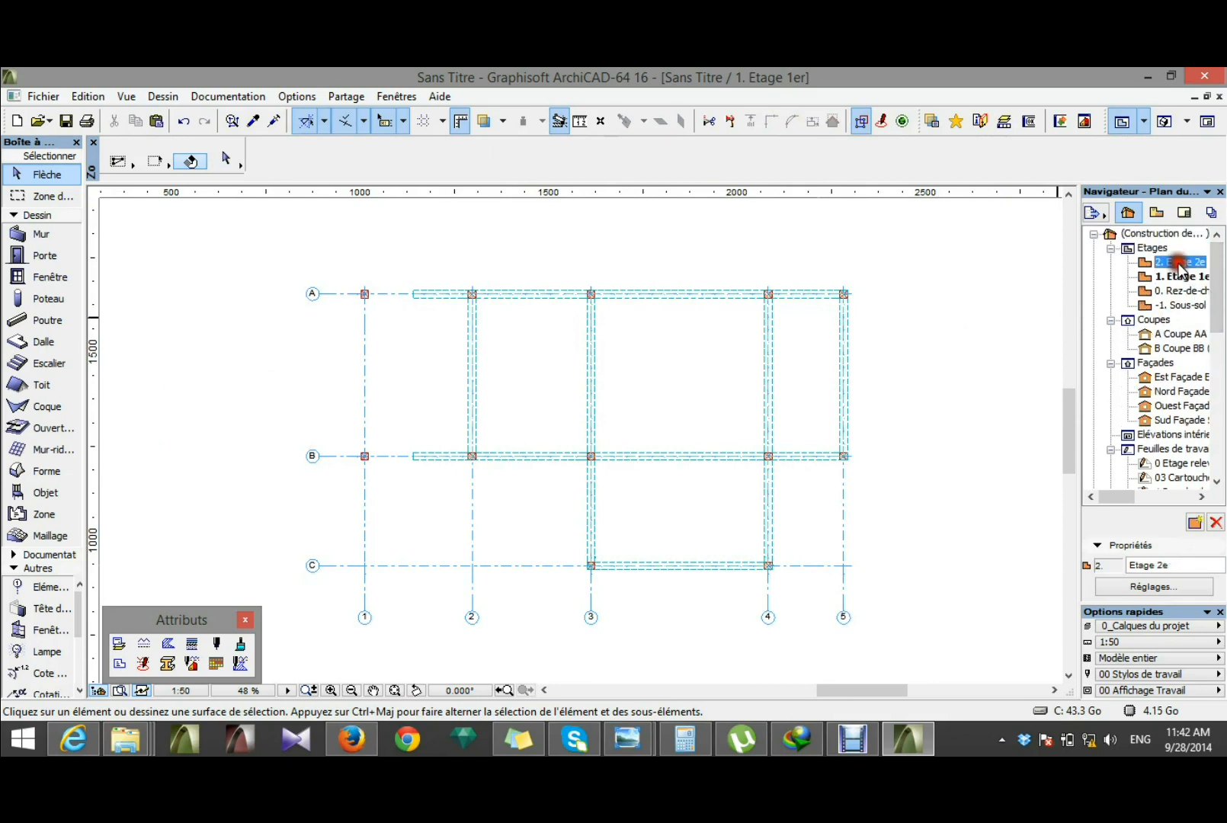
double_click(1178, 262)
click(1178, 264)
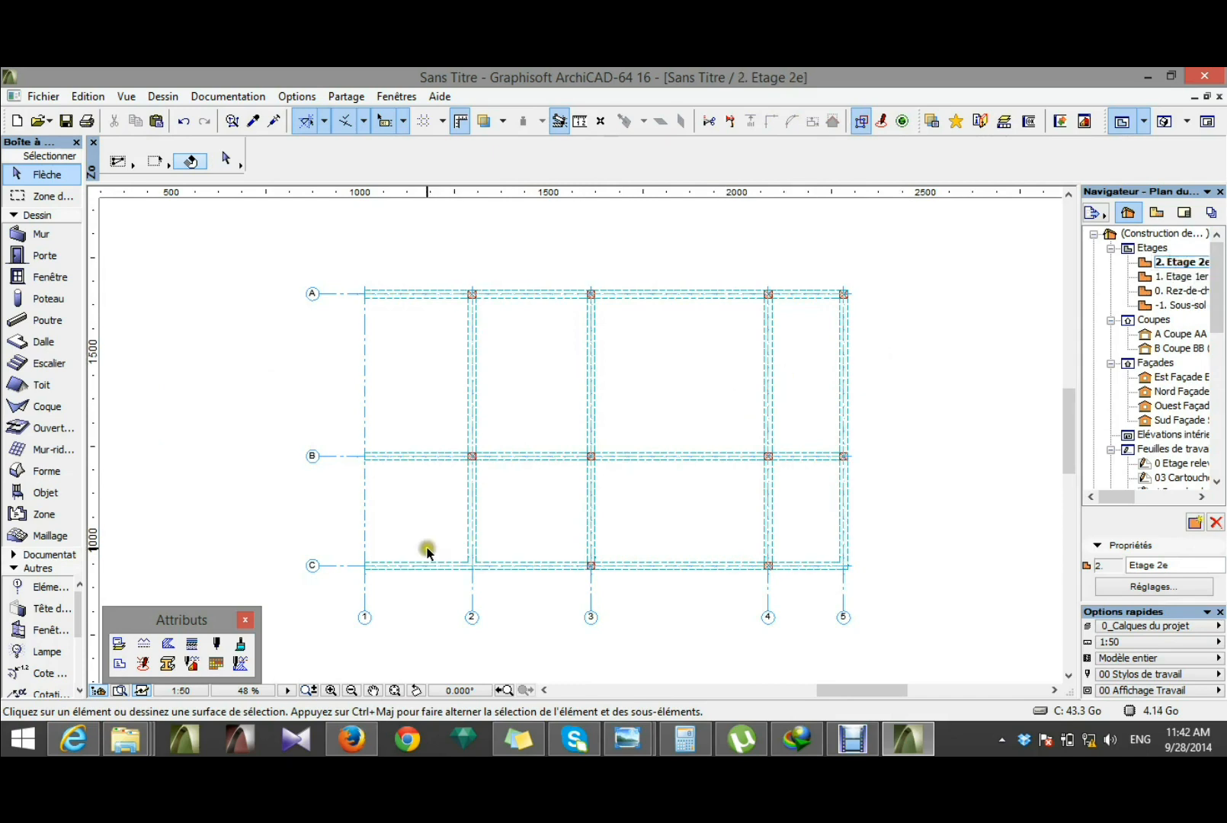
click(428, 566)
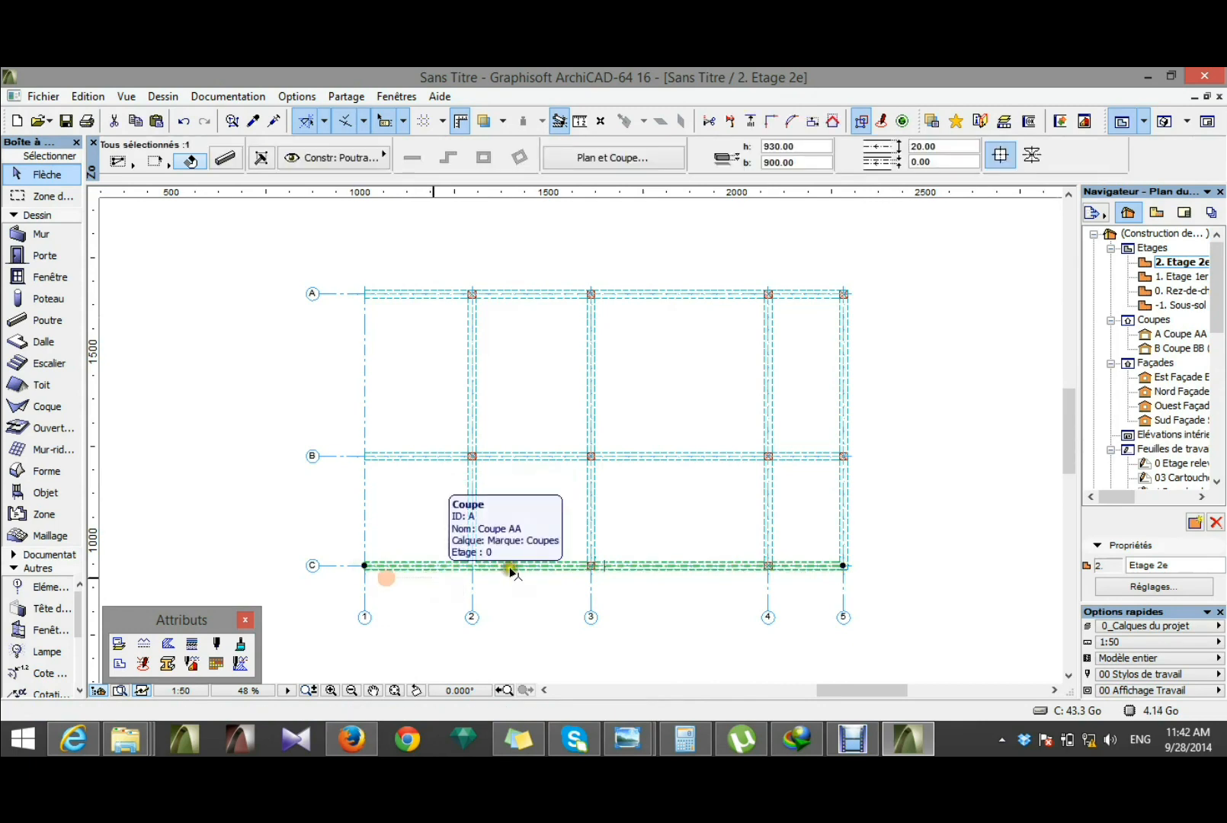
click(985, 505)
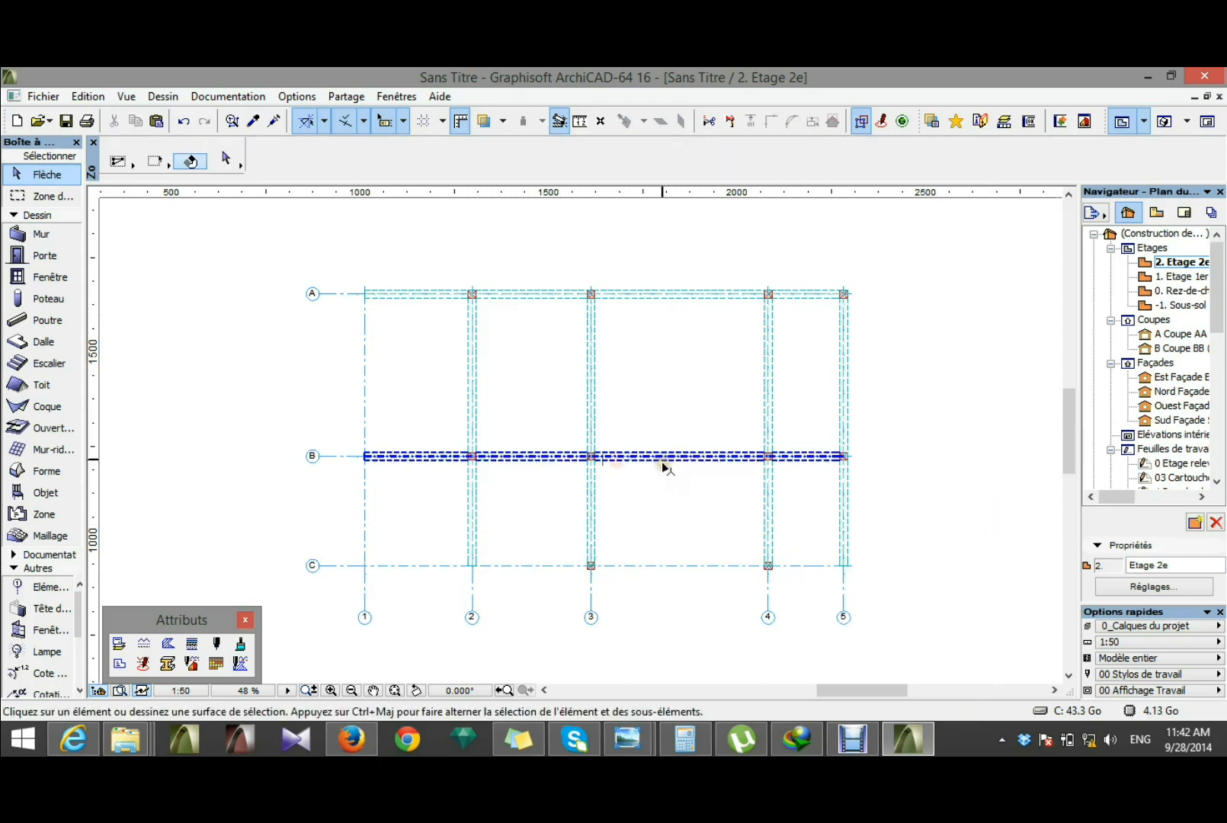
Step: Delete the axis 4 beam and the axis 5 beam on the Etage 2e floor plan
click(770, 531)
key(Delete)
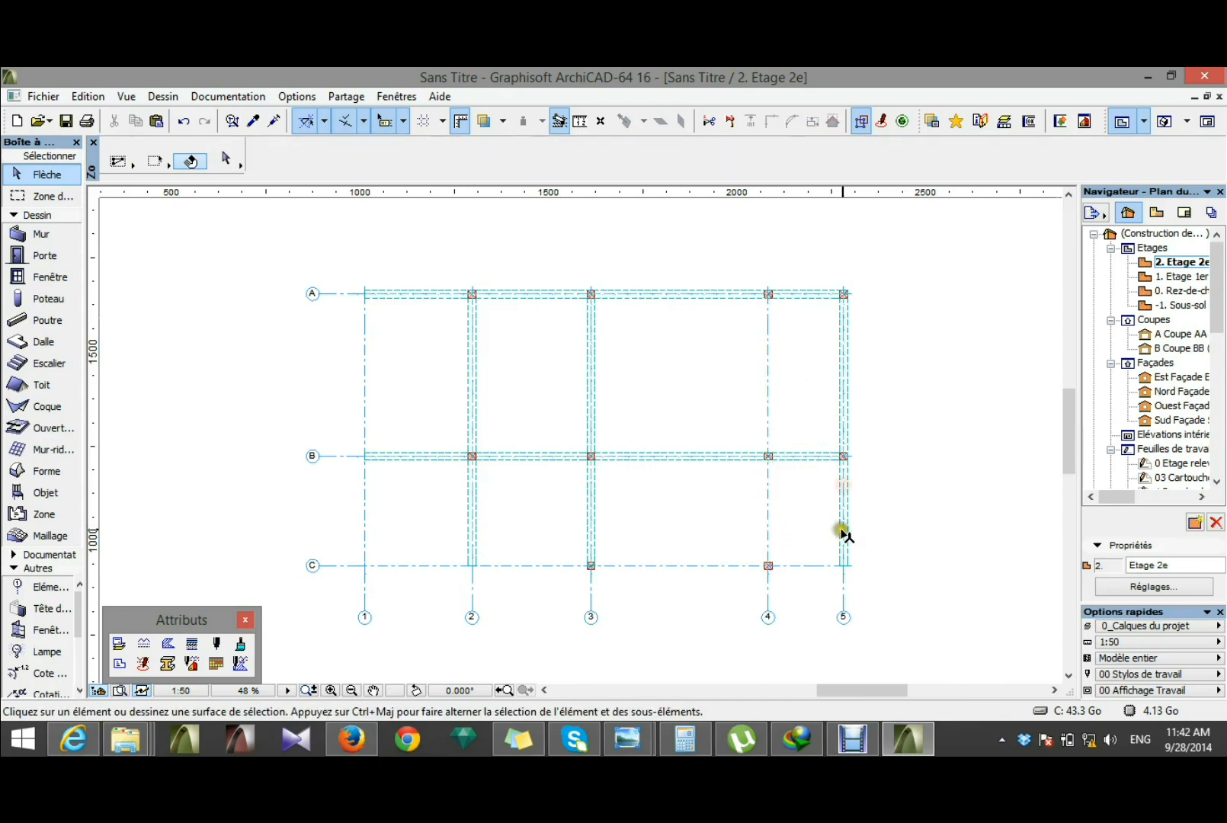
click(846, 535)
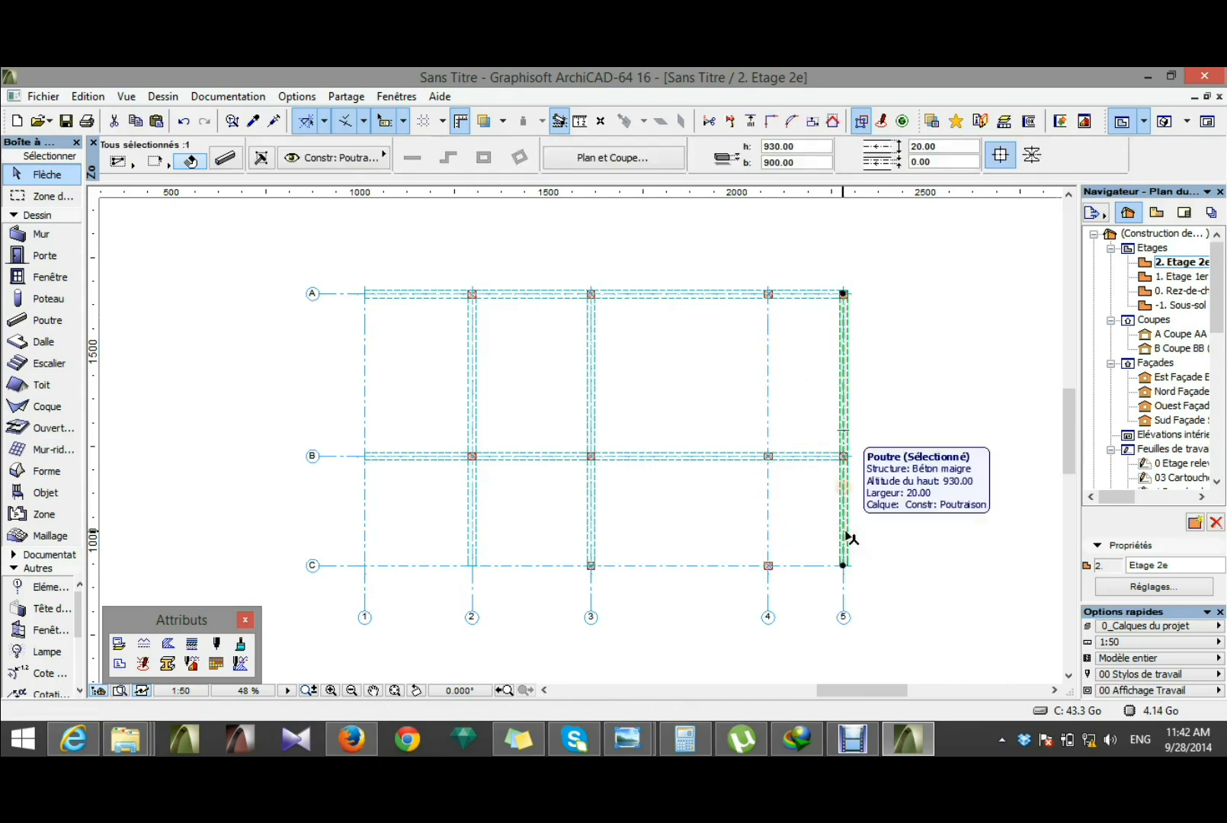
key(Delete)
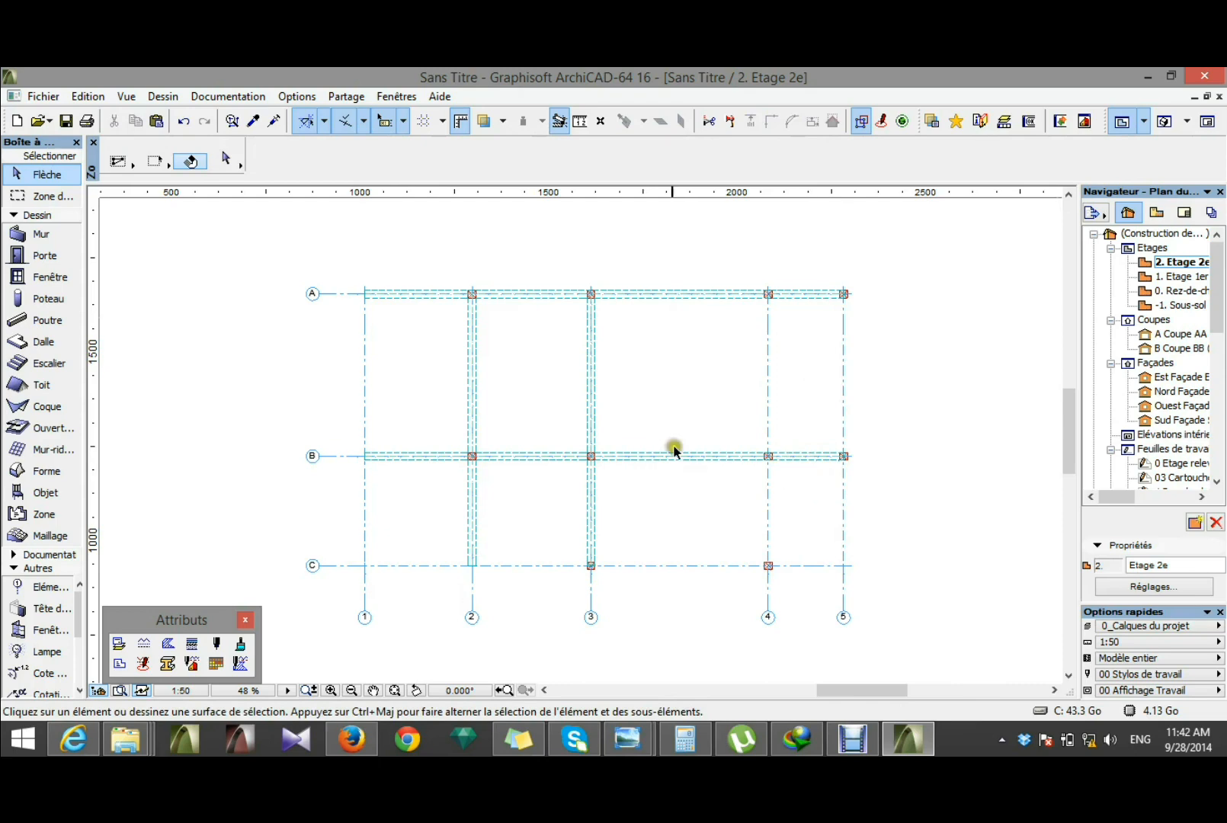
Step: Shorten the axis 3 beam by stretching its axis C end back to the column at grid intersection B3
click(591, 557)
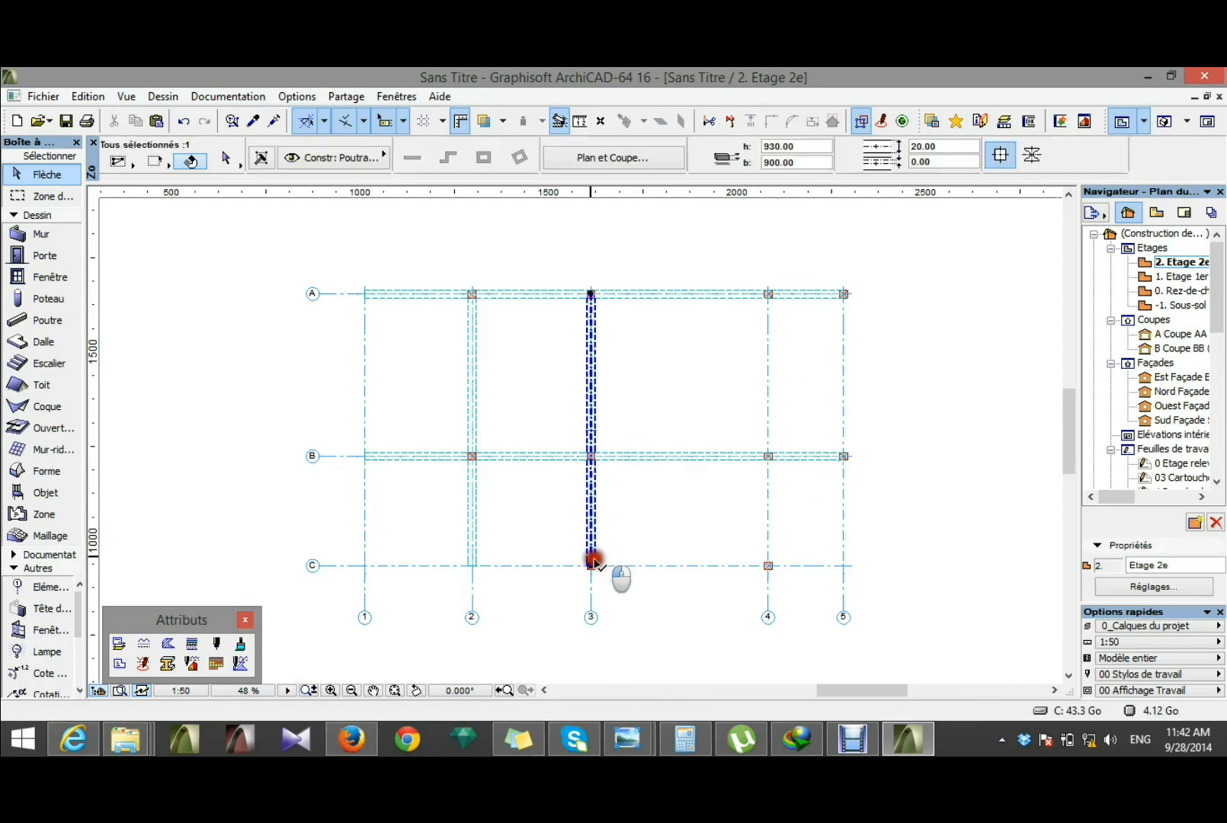
click(591, 565)
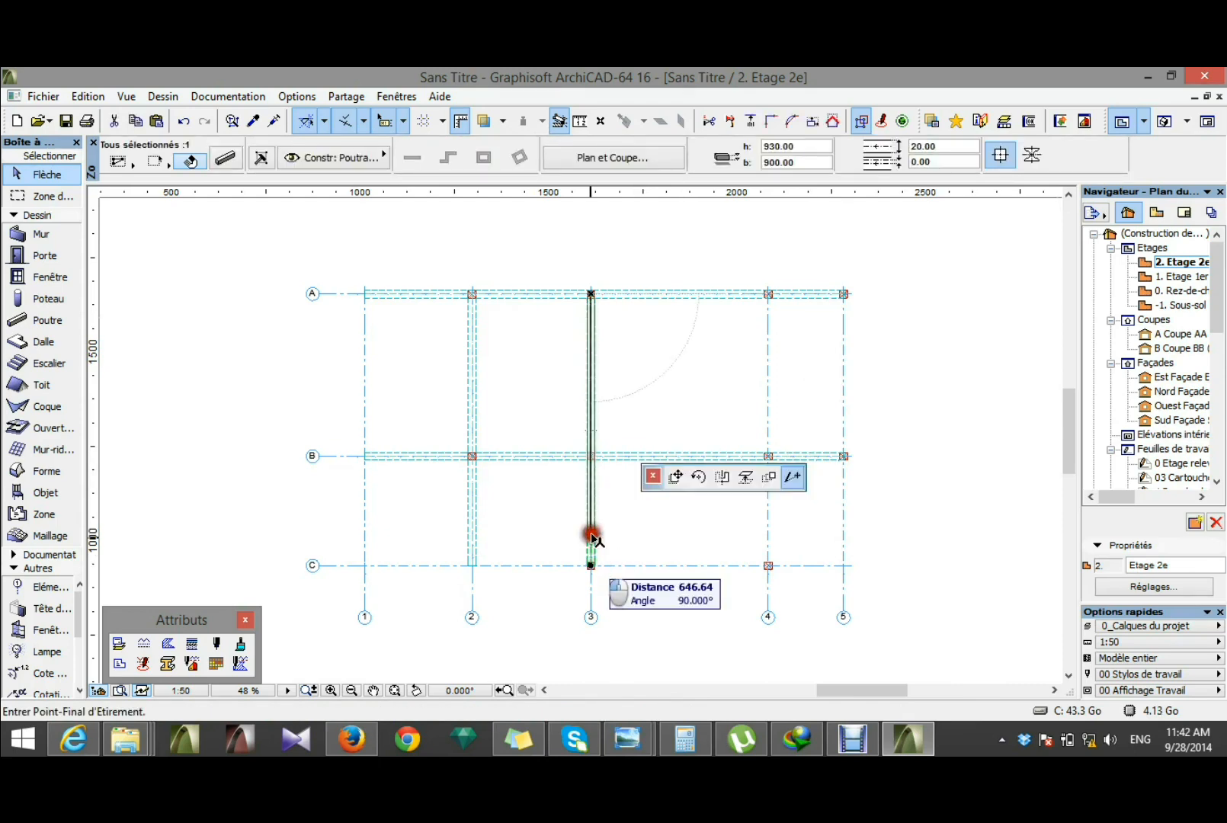
click(591, 456)
Step: Shorten the axis 2 beam by stretching its axis C end back to the column at grid intersection B2
scroll(466, 497, up, 3)
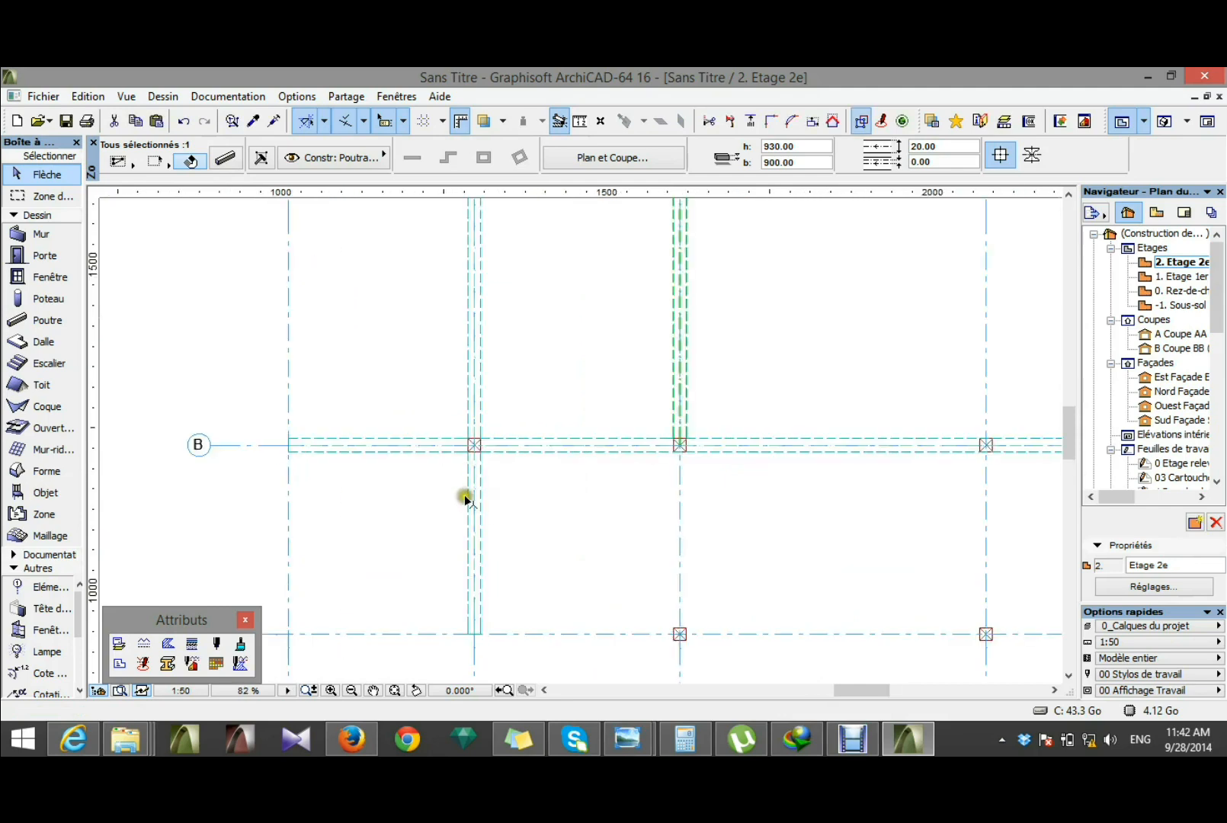
shift+click(477, 567)
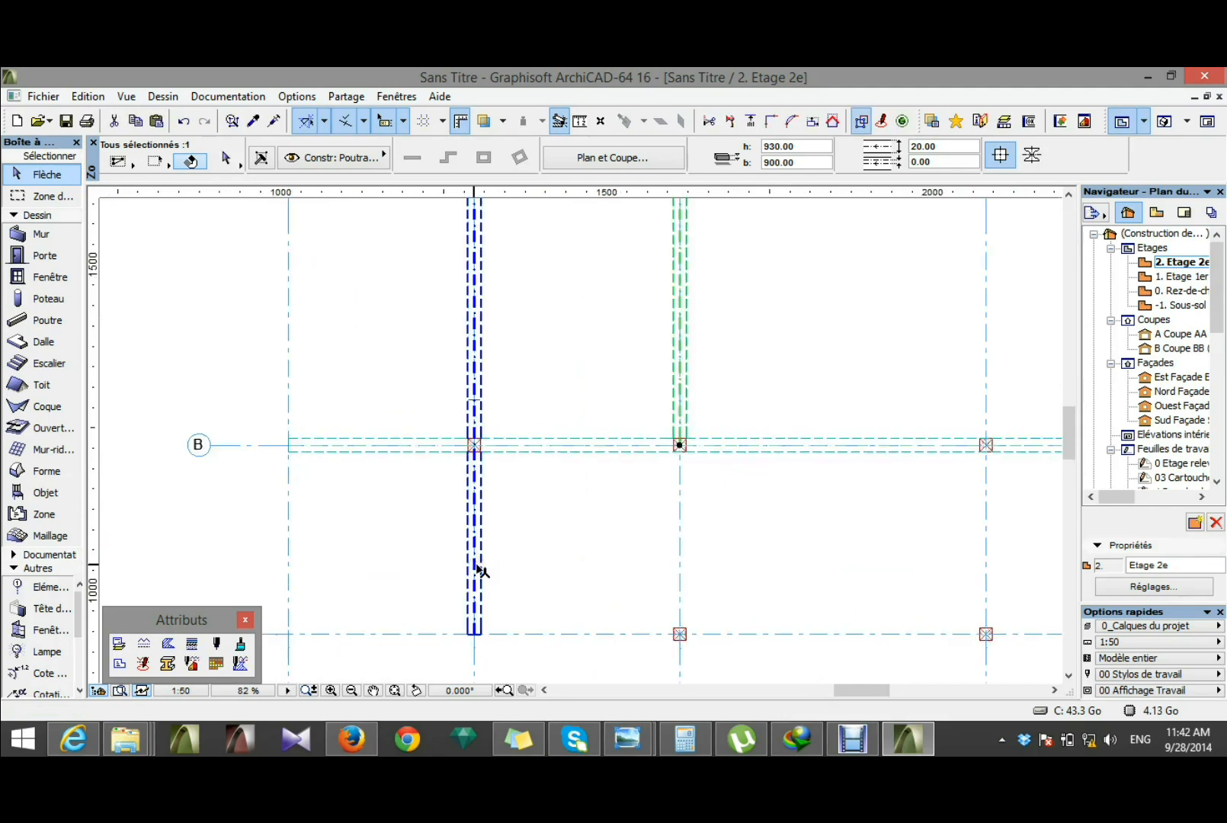
click(474, 635)
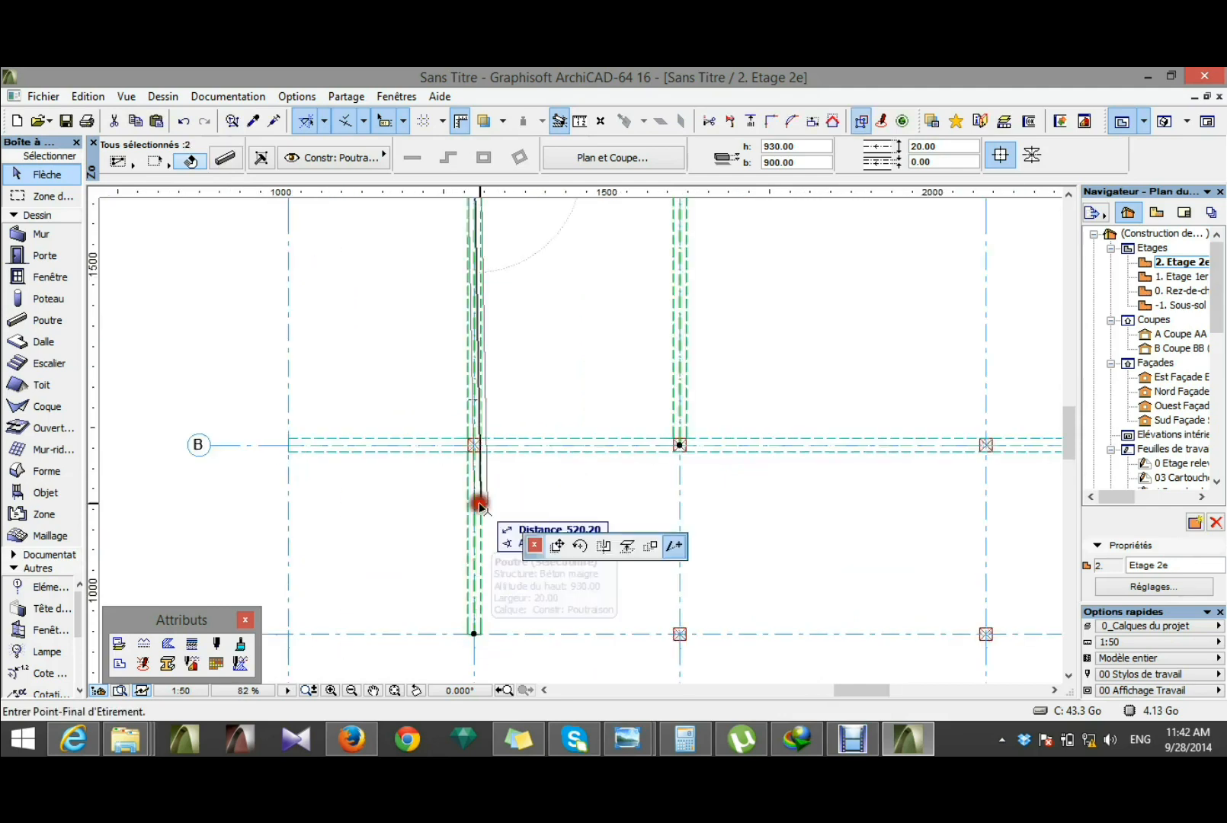
click(474, 444)
scroll(466, 503, down, 4)
scroll(405, 374, up, 1)
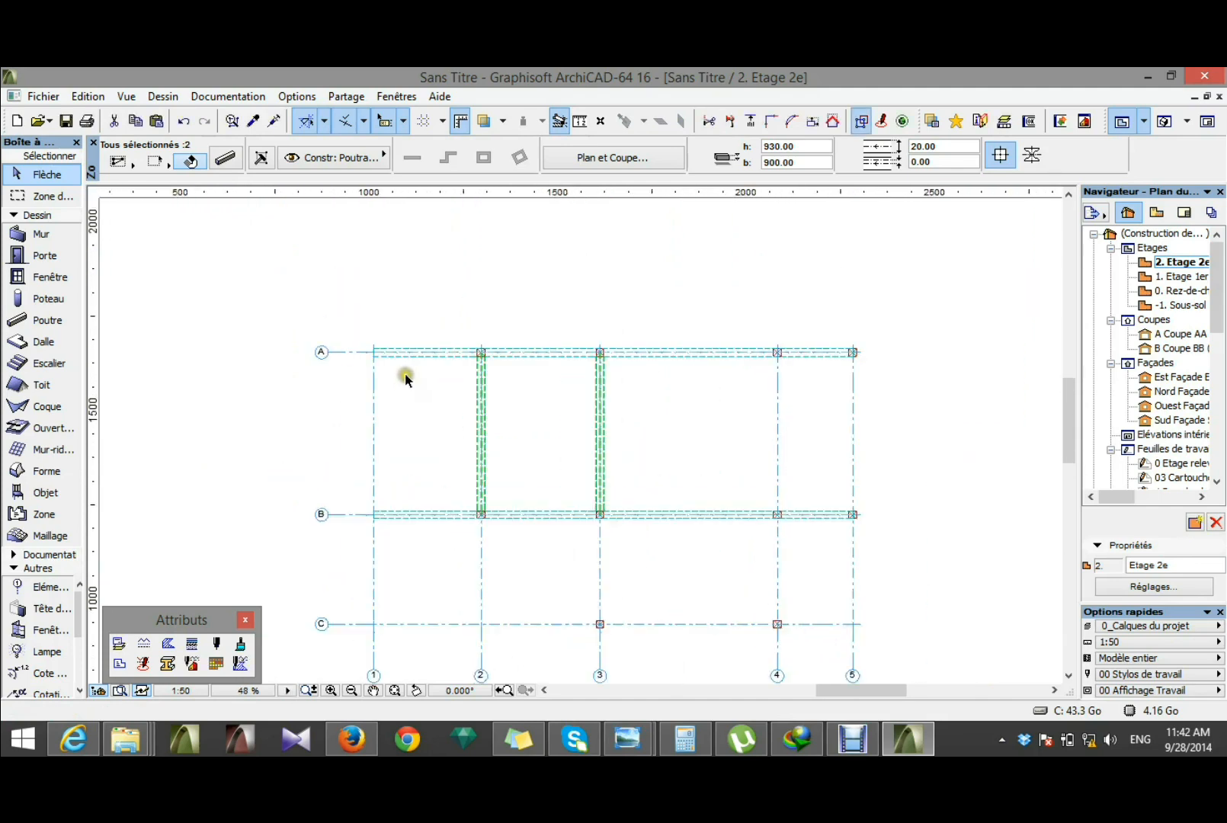
click(496, 383)
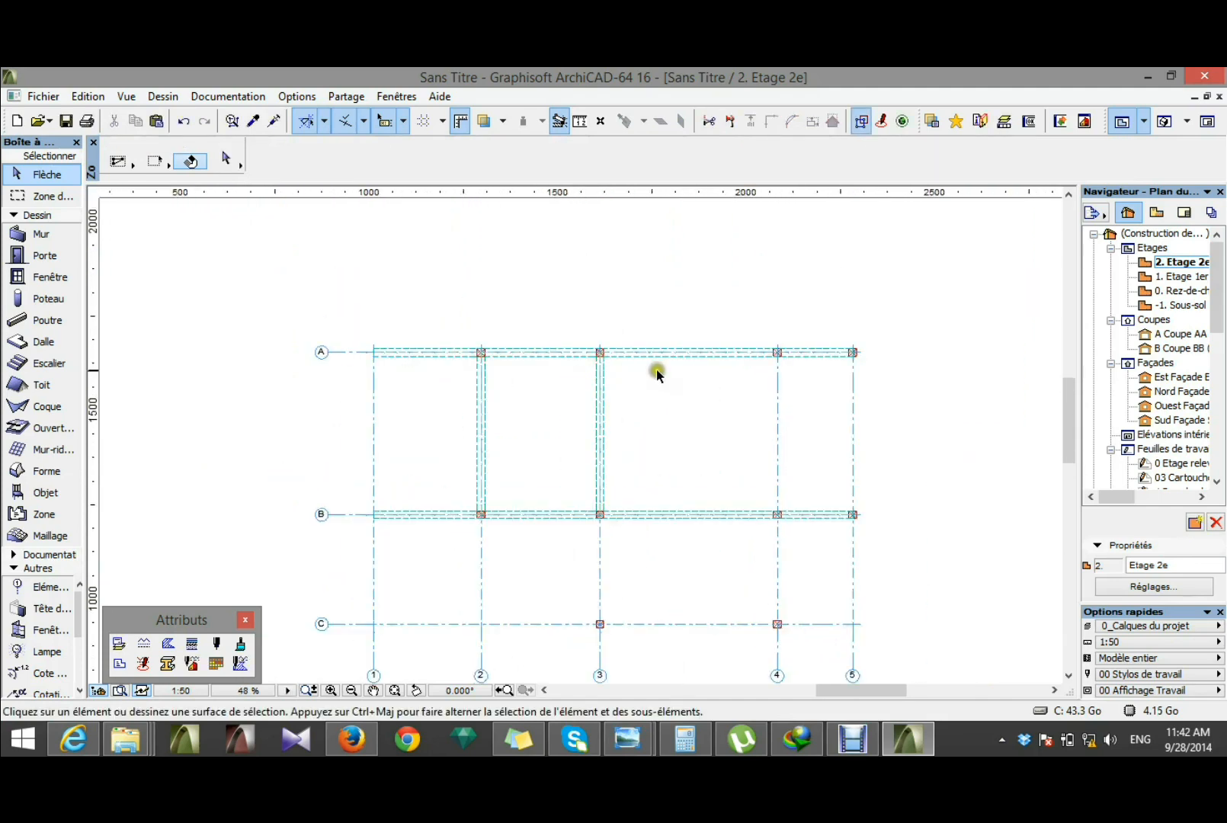
Step: Shorten the axis A beam at both ends so it spans only between the columns at A2 and A3
click(678, 359)
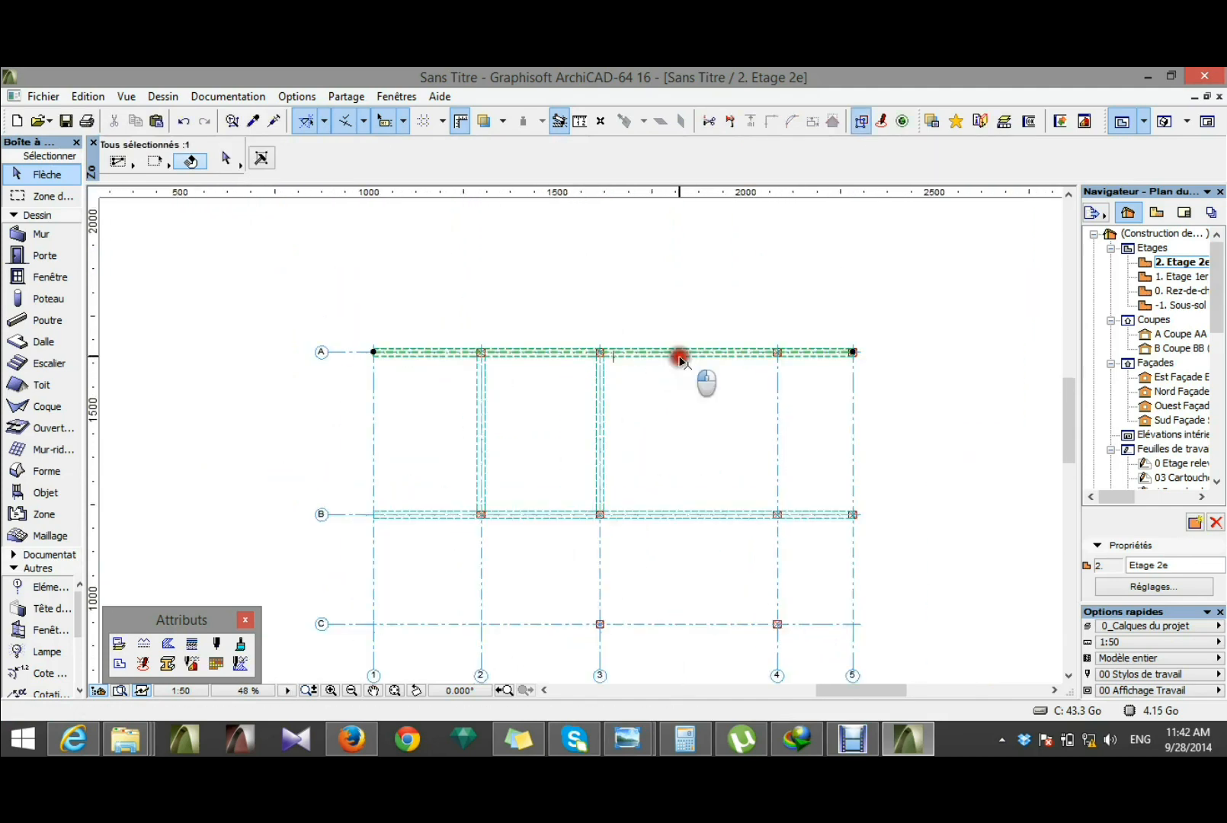
click(854, 353)
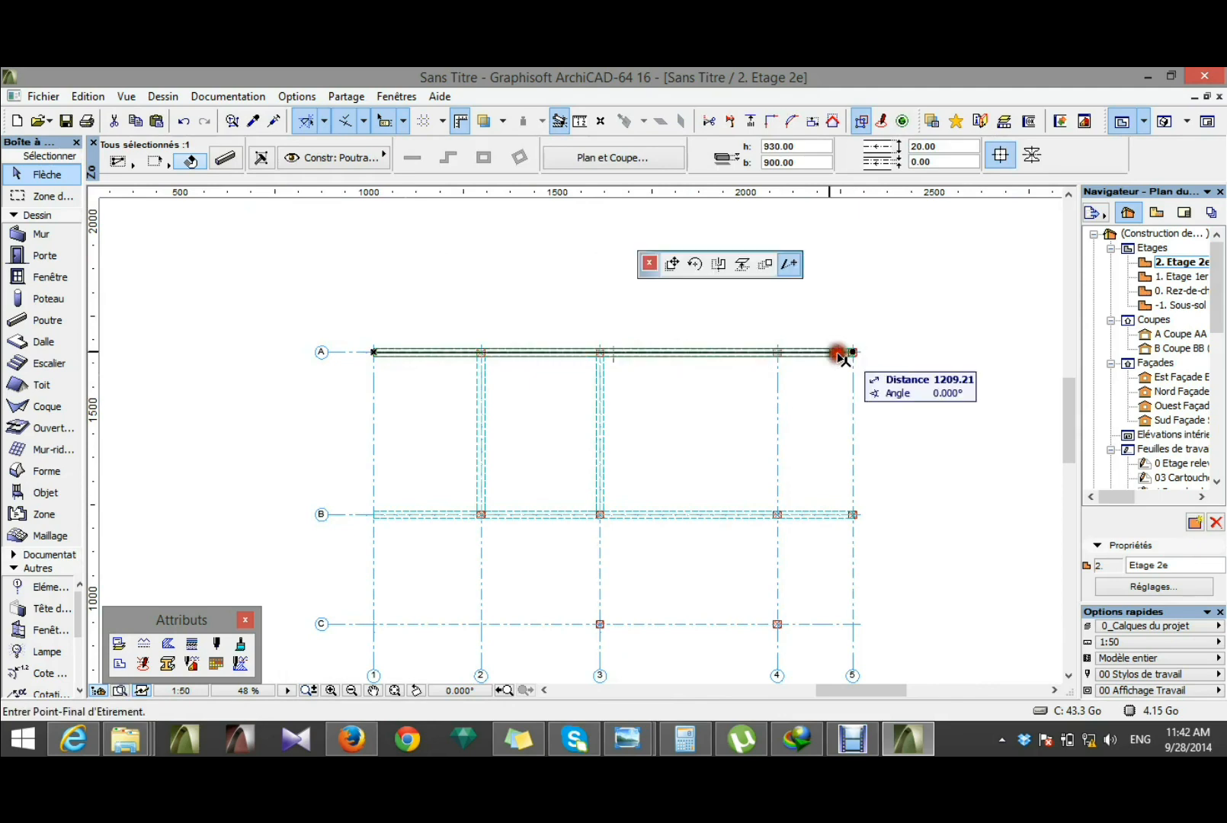
click(600, 352)
click(373, 353)
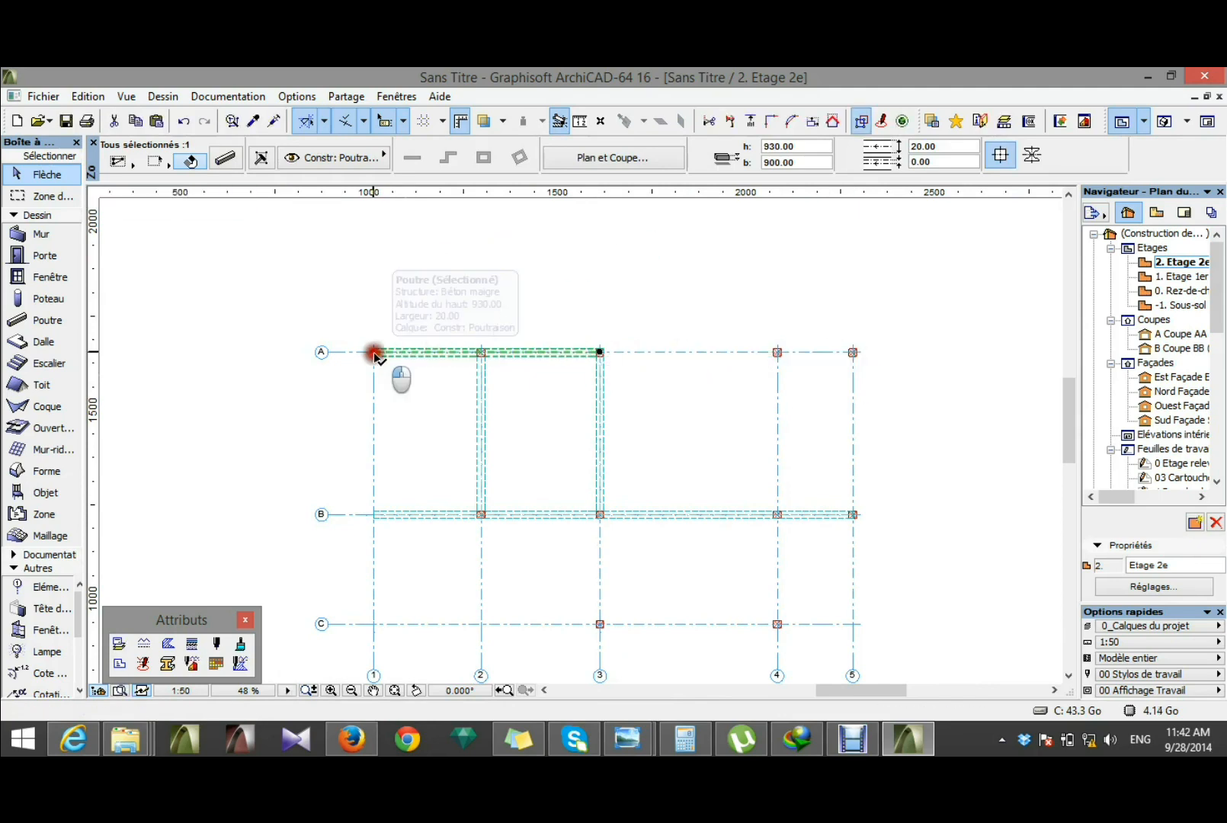
click(481, 352)
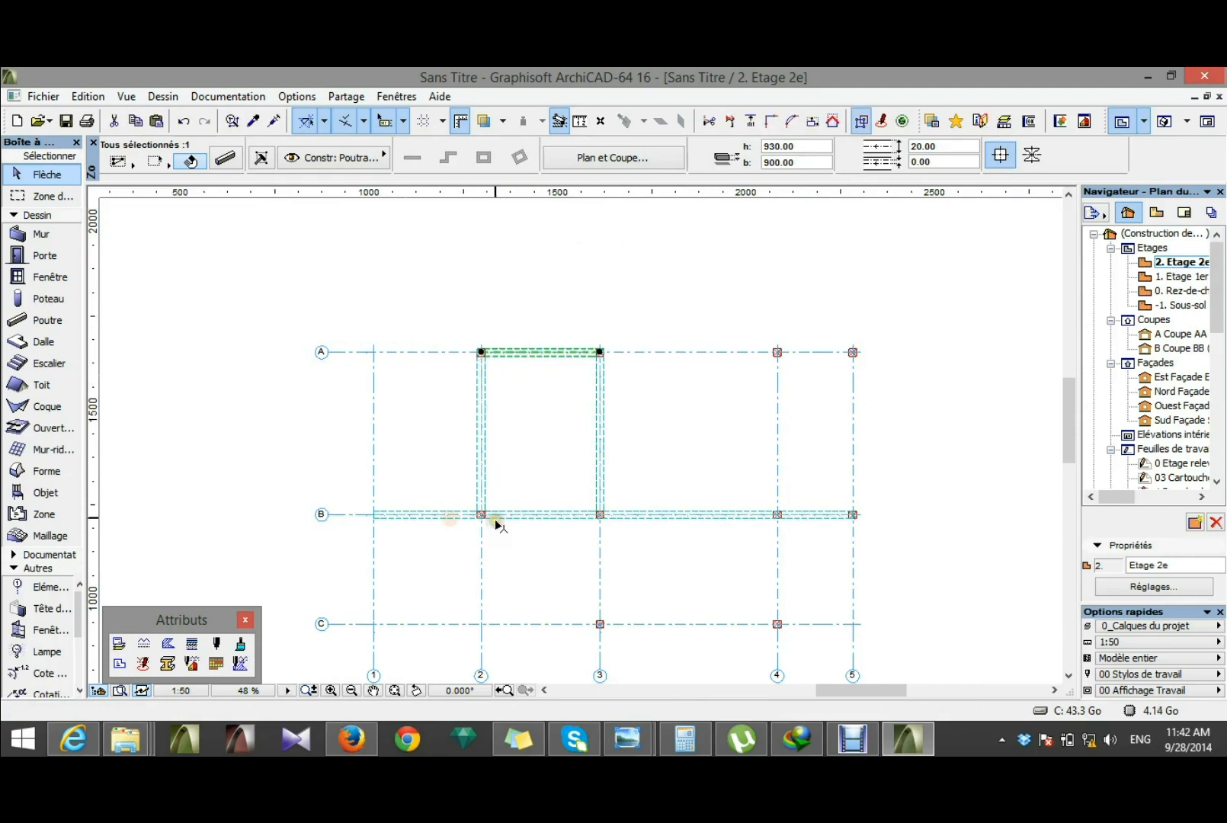
key(Escape)
Step: Shorten the axis B beam at both ends so it spans only between the columns at B2 and B3
click(450, 516)
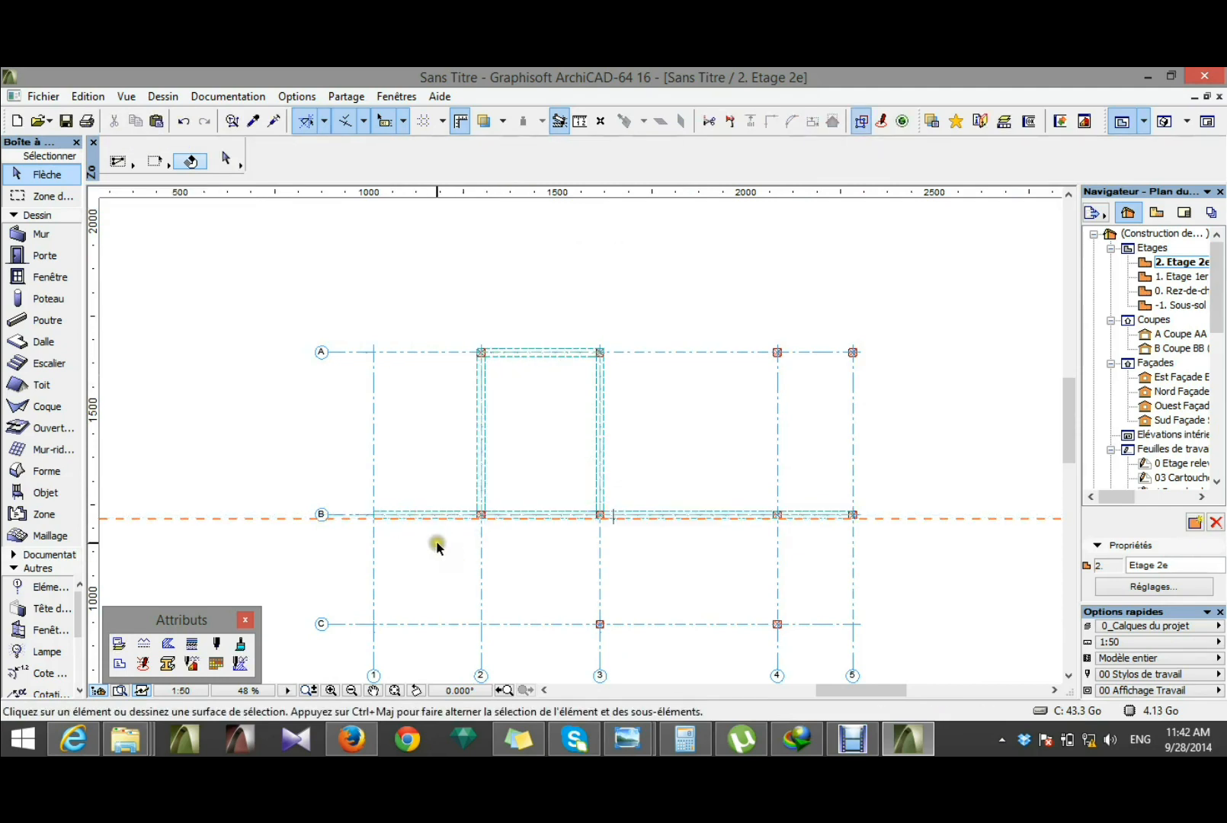
scroll(436, 540, up, 3)
click(449, 506)
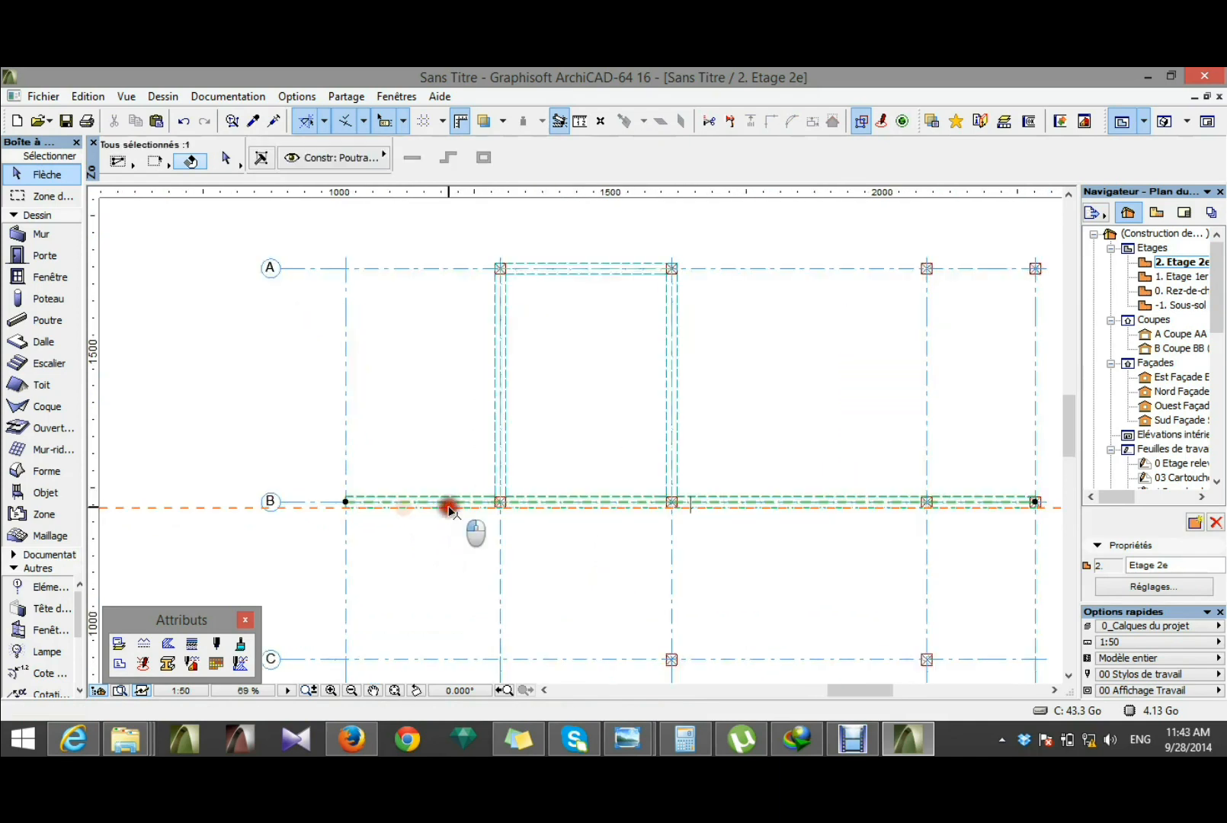
click(345, 502)
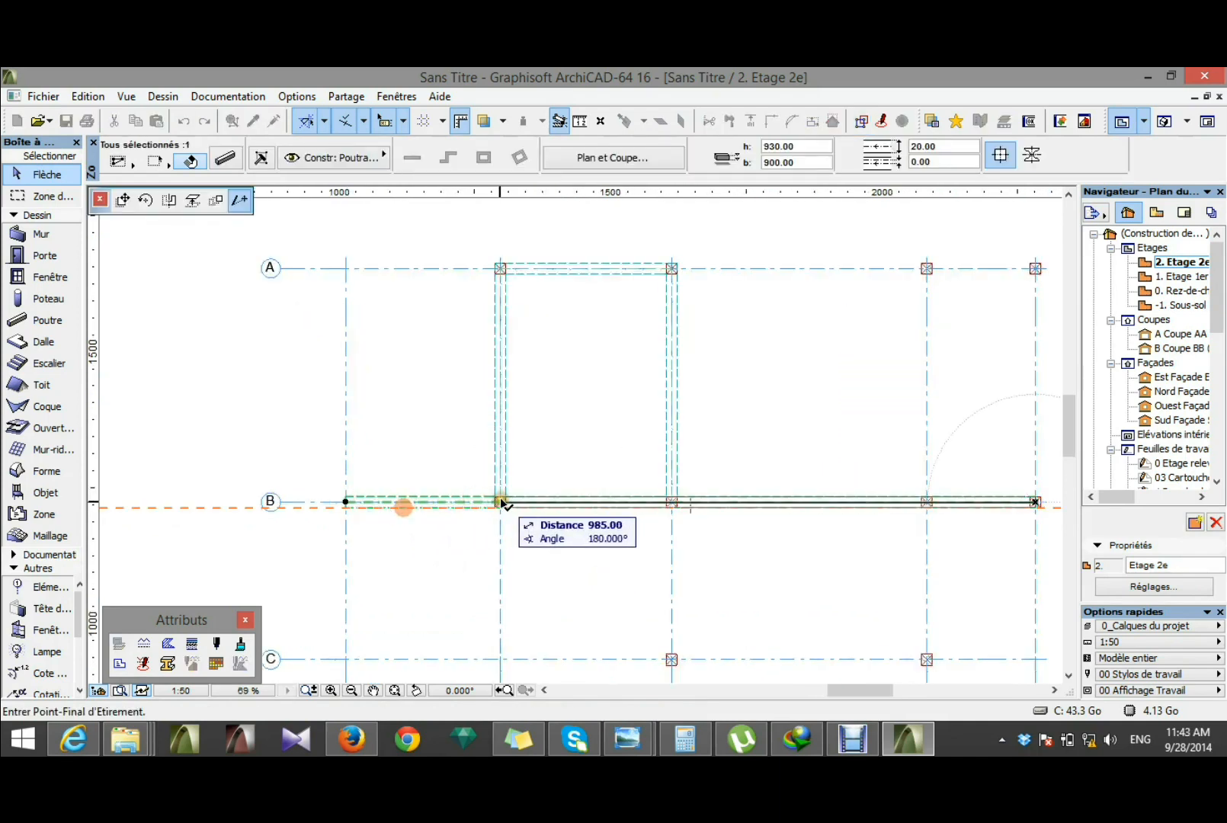
click(498, 503)
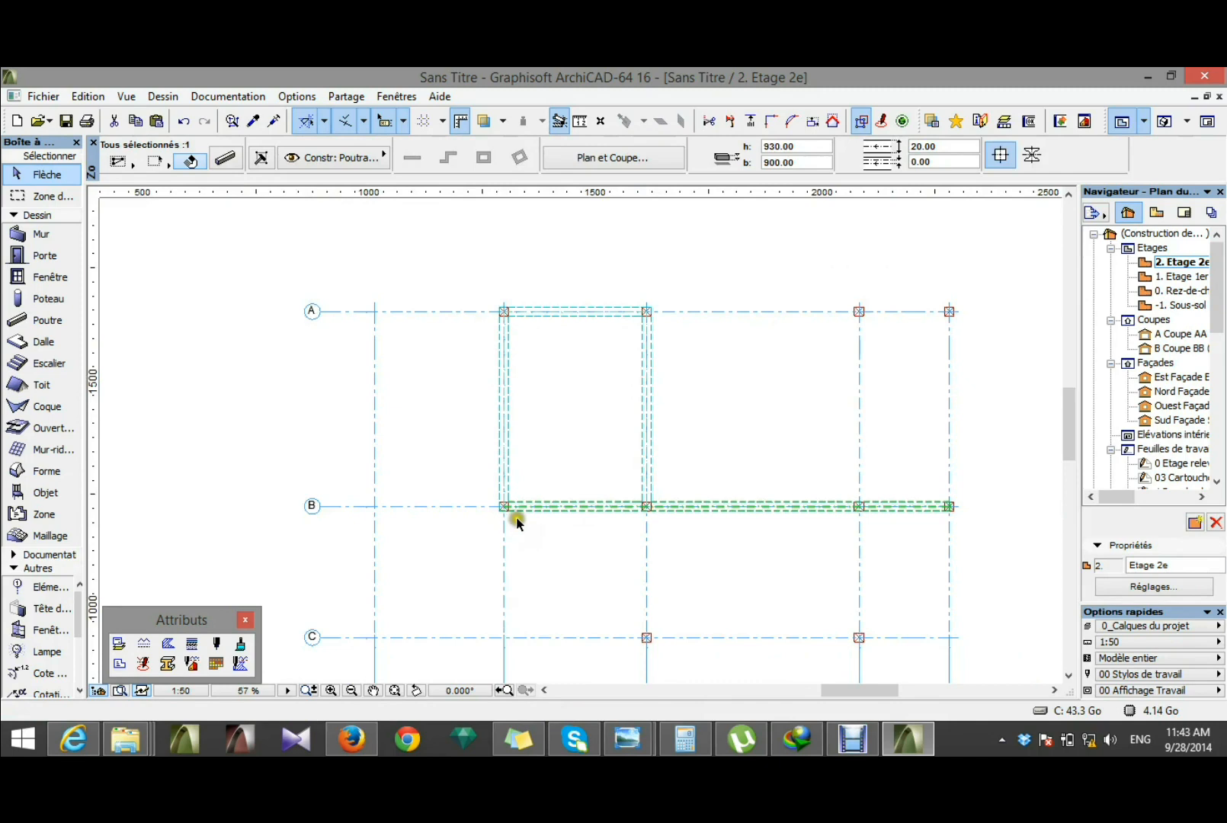
click(949, 506)
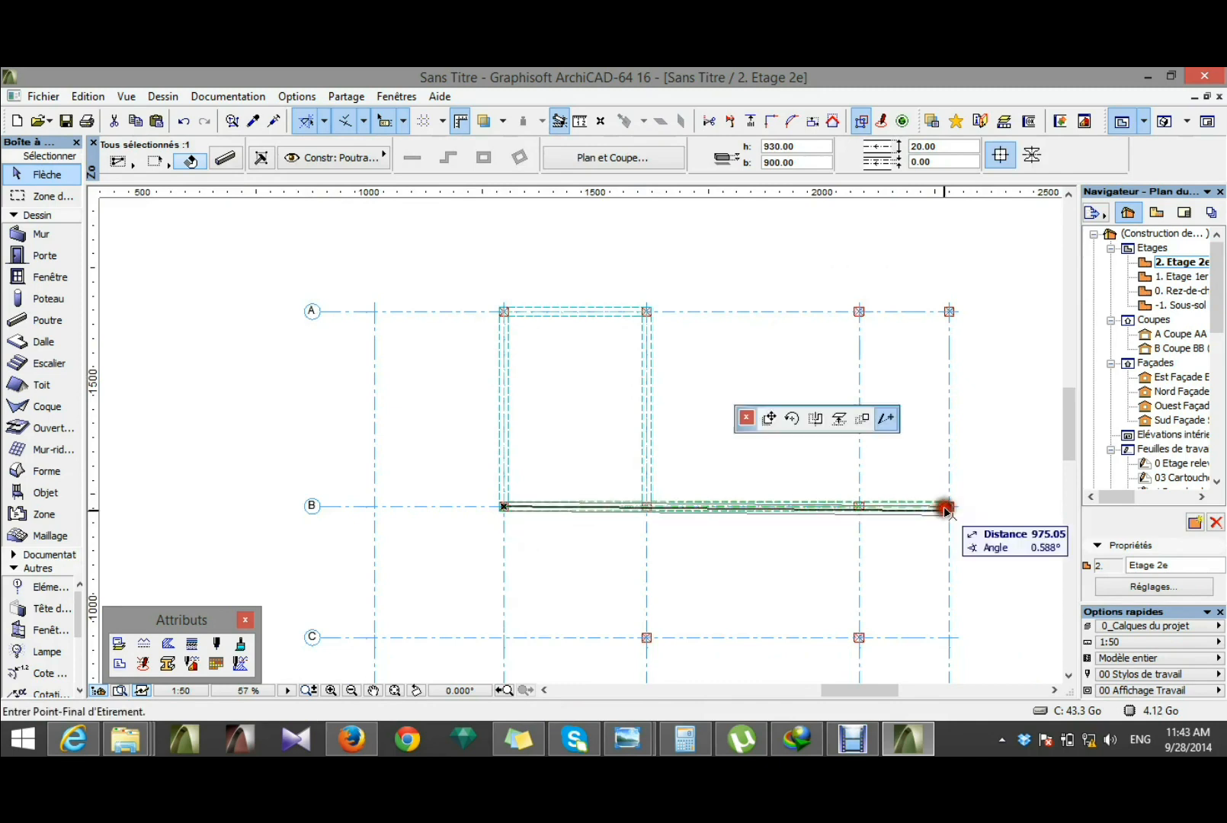
click(648, 504)
click(625, 538)
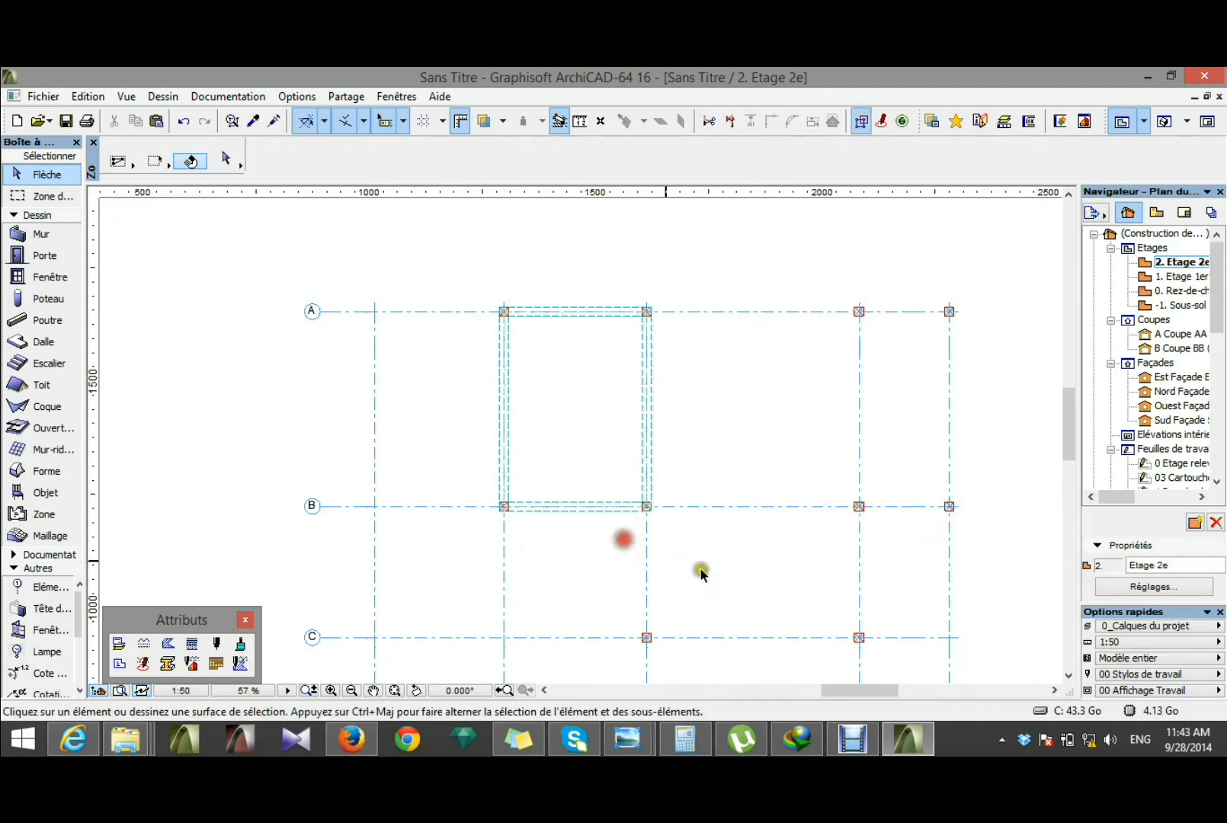
Step: Open the 3D view and orbit the structure to inspect the overhanging beams on Etage 1er
key(F3)
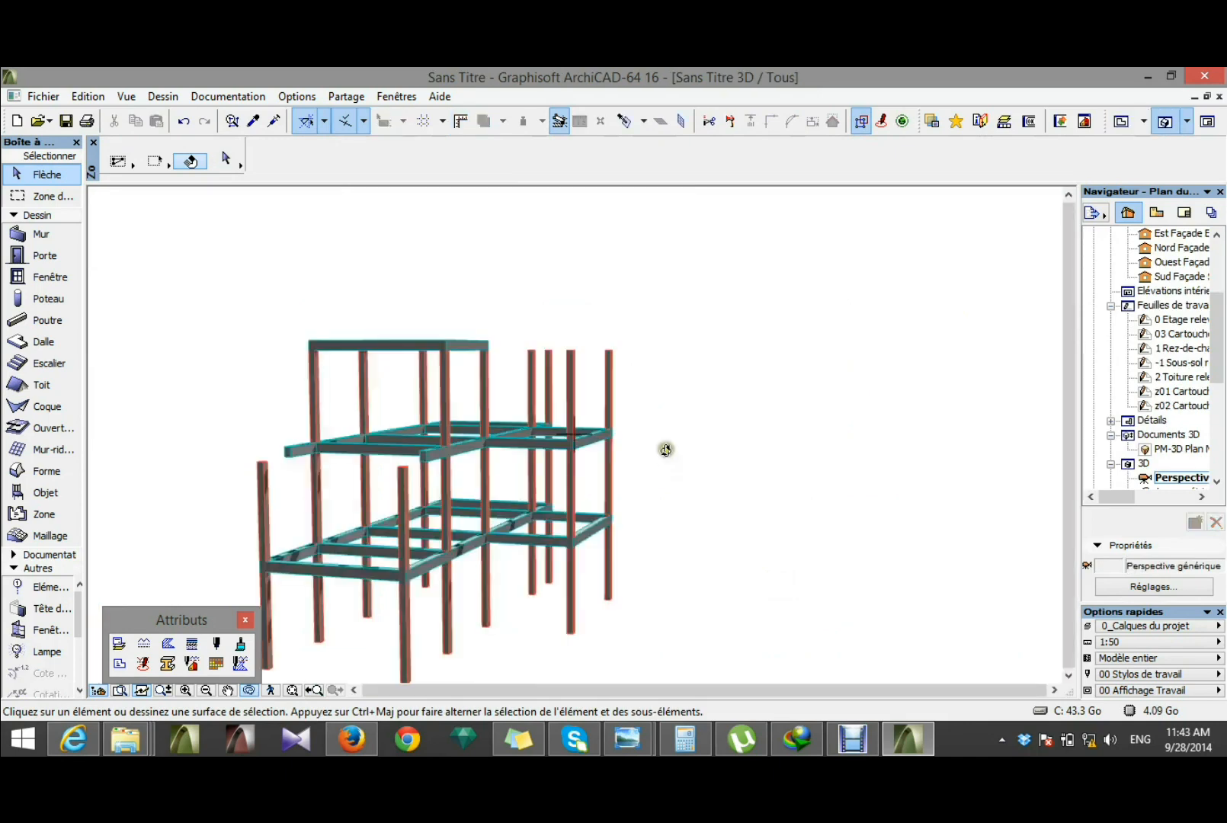
drag(638, 444, 370, 471)
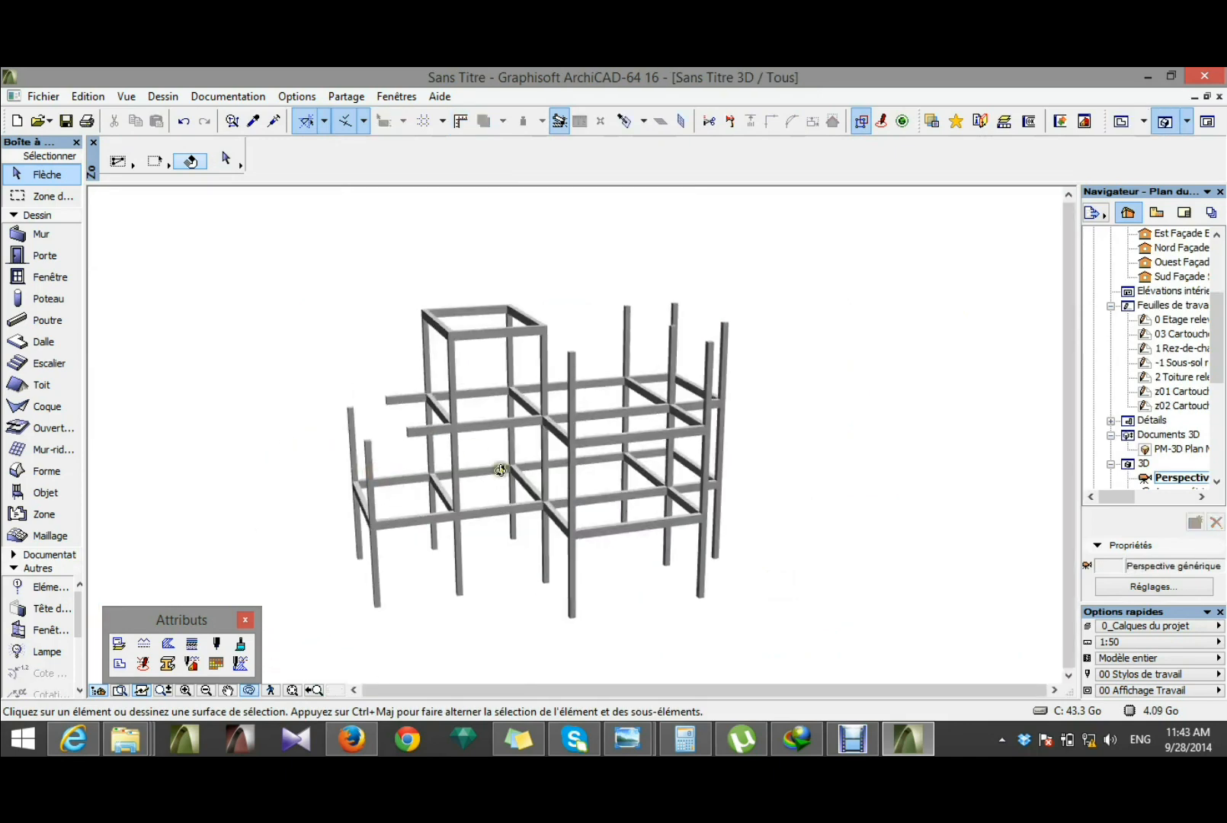
drag(597, 460, 572, 452)
scroll(572, 451, up, 5)
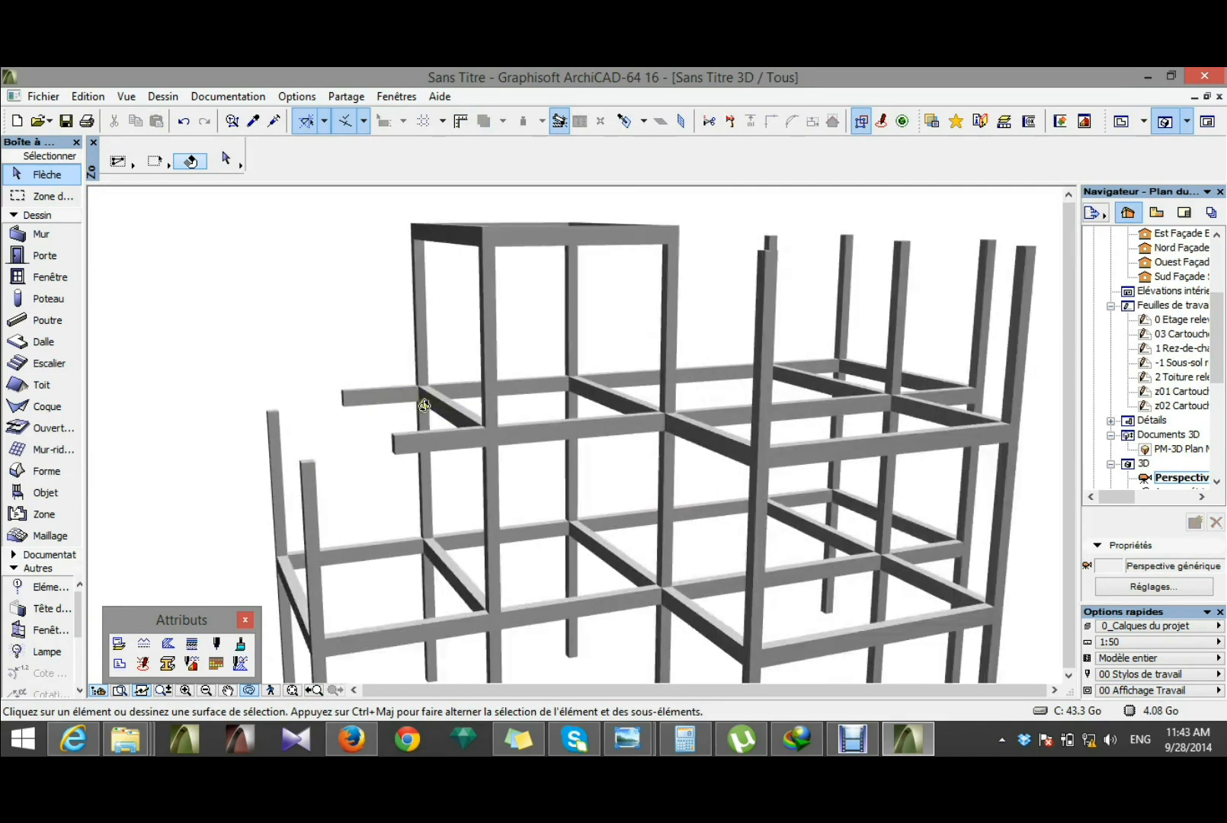
Step: Copy the Etage 1er axis 2 beam, from its corner at column B2 to the free end of the overhanging axis B beam
scroll(434, 409, up, 4)
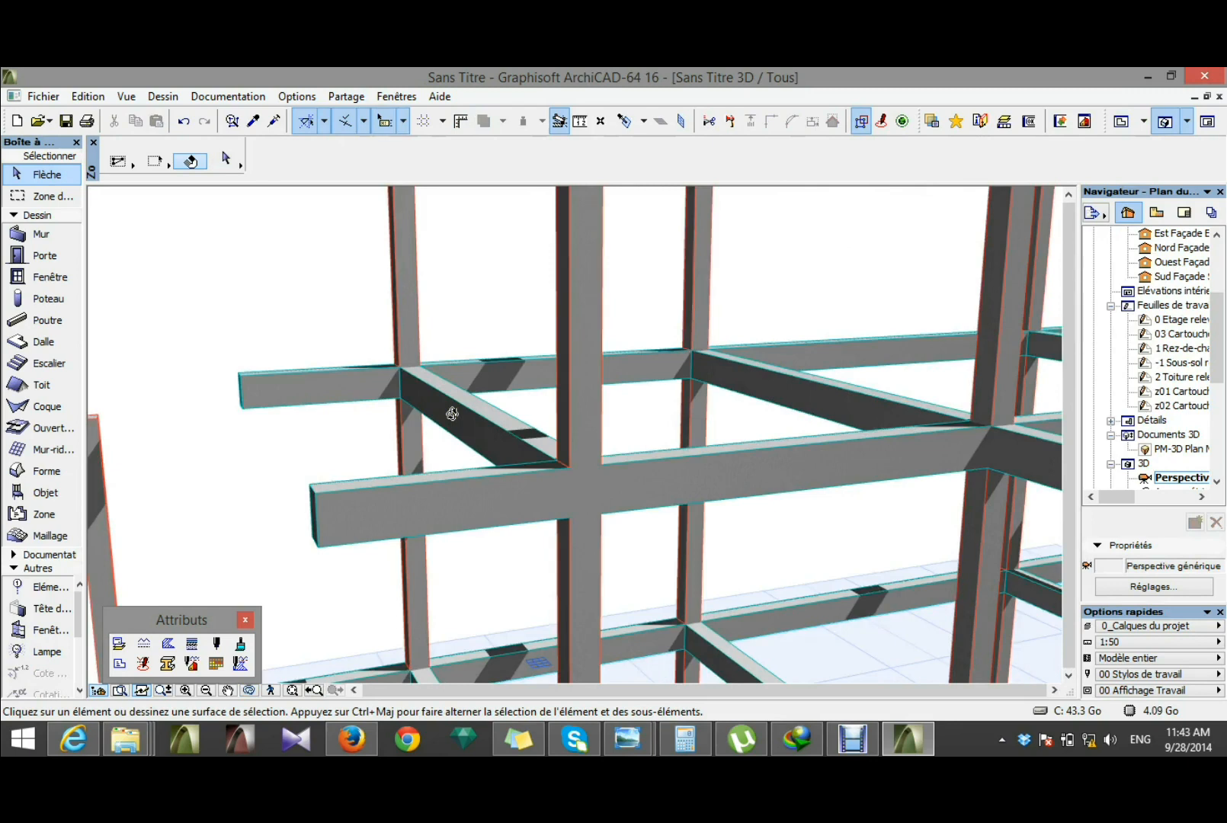
click(452, 413)
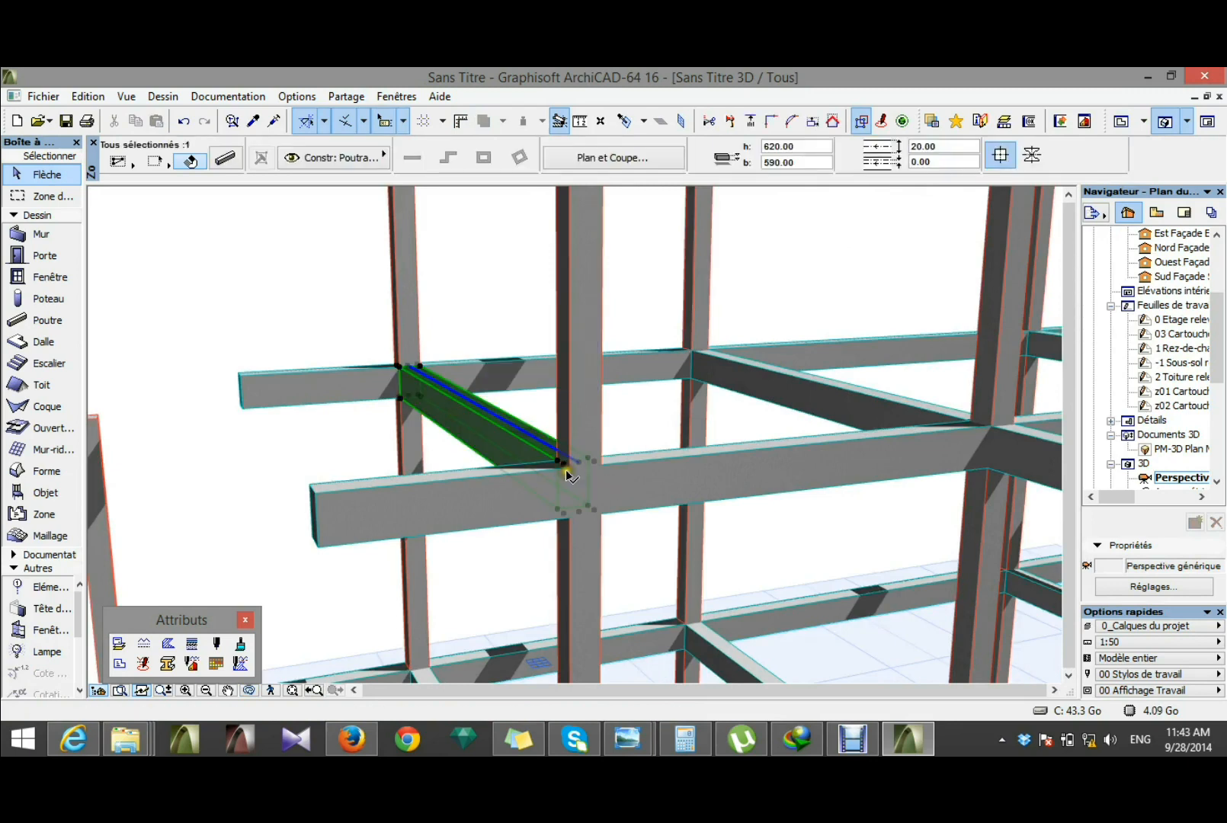
scroll(561, 470, up, 2)
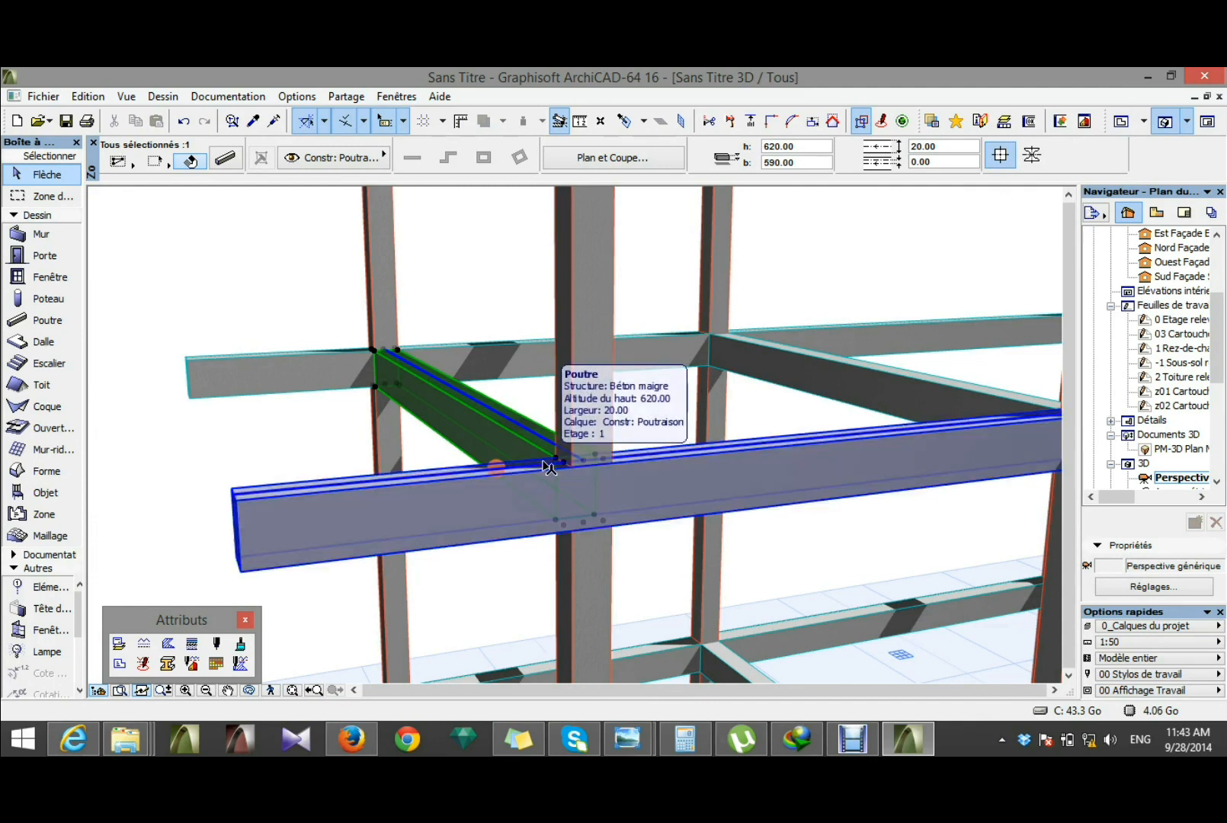
right_click(513, 446)
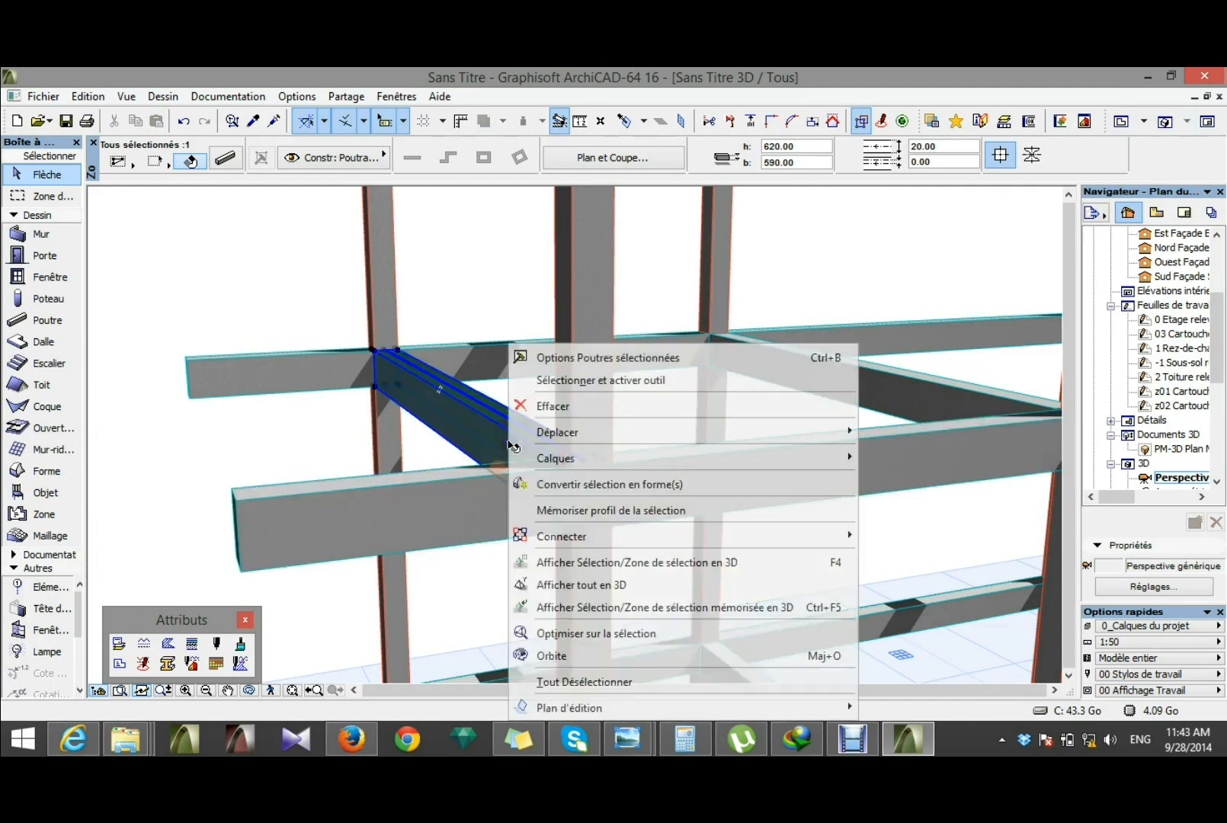
mouse_move(817, 436)
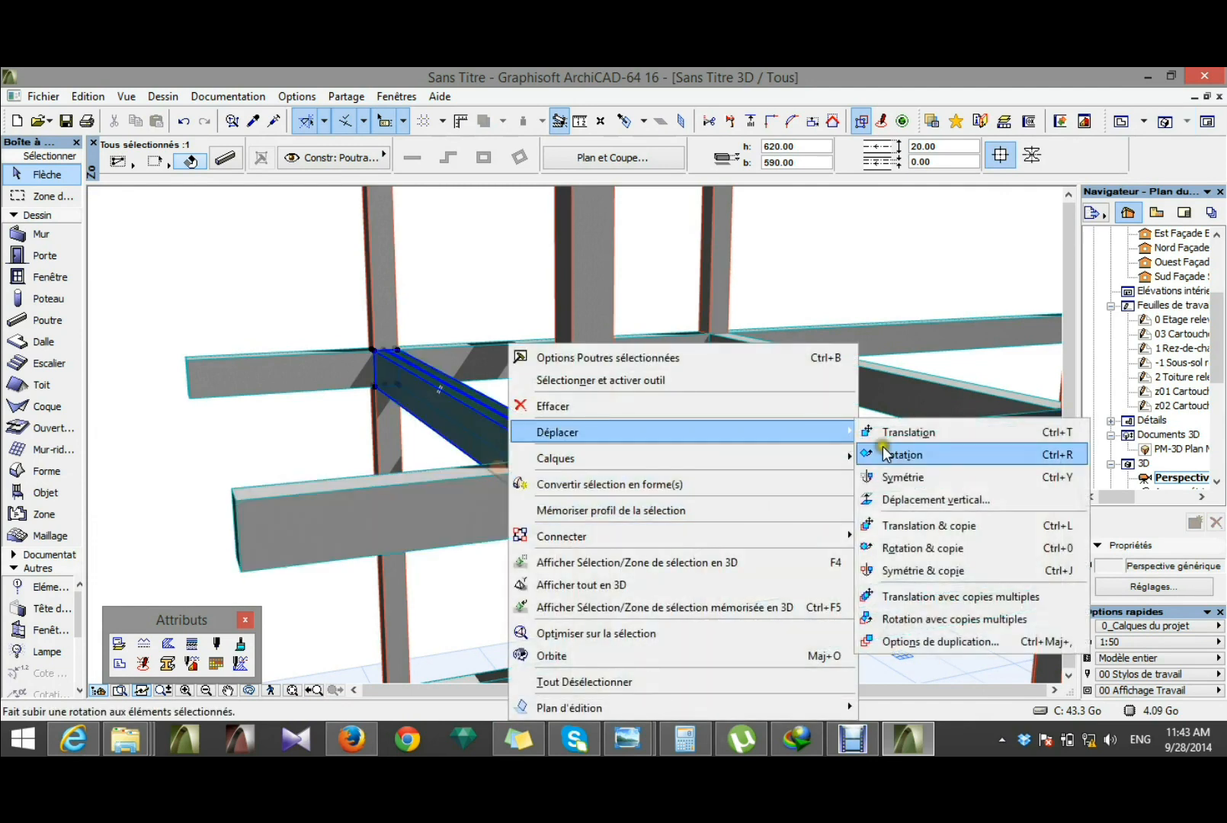
click(929, 526)
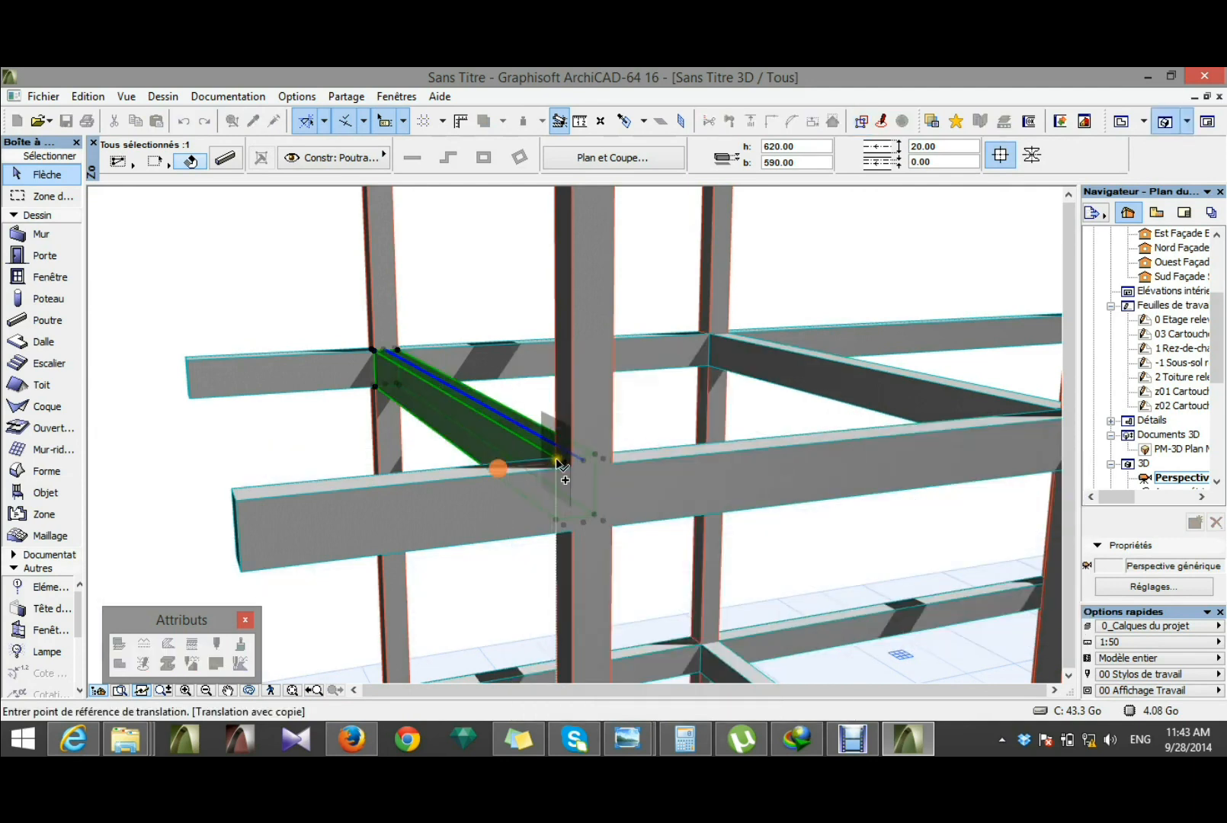
click(559, 461)
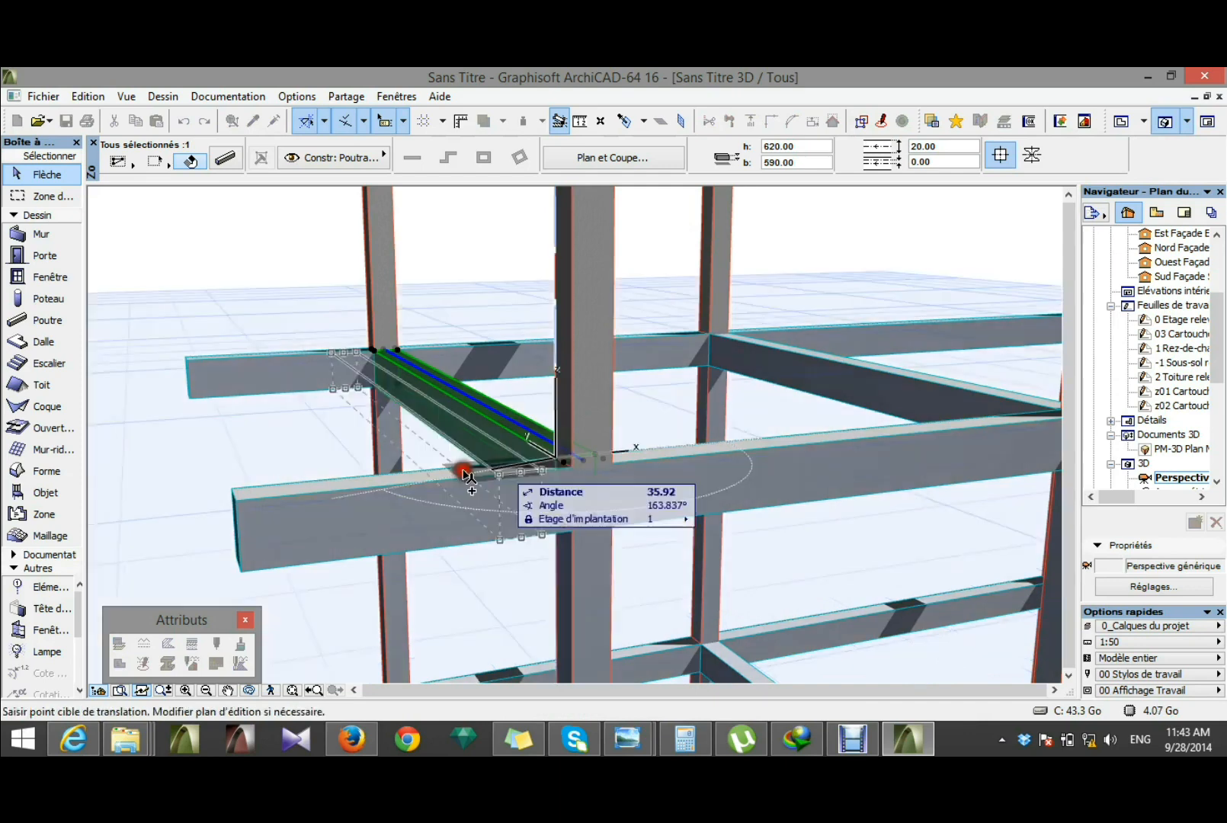
click(233, 488)
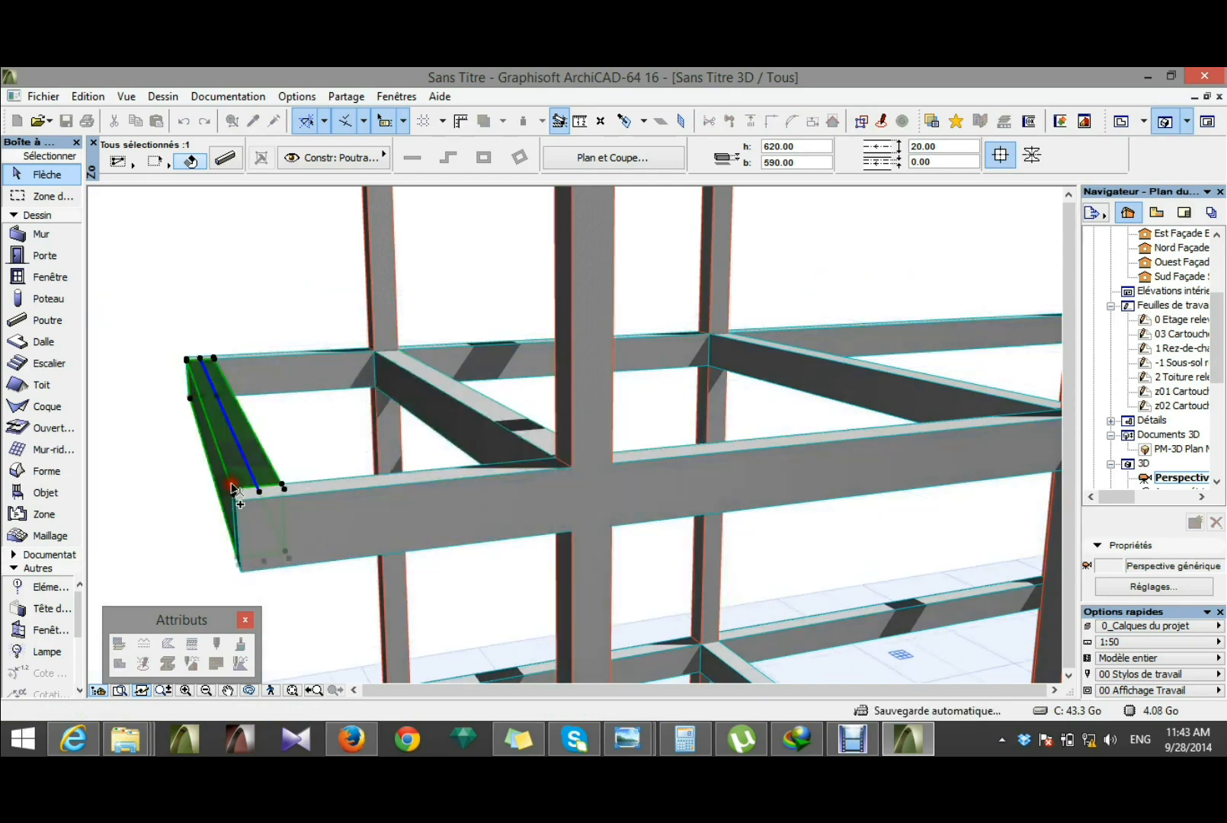
click(141, 430)
scroll(140, 431, down, 2)
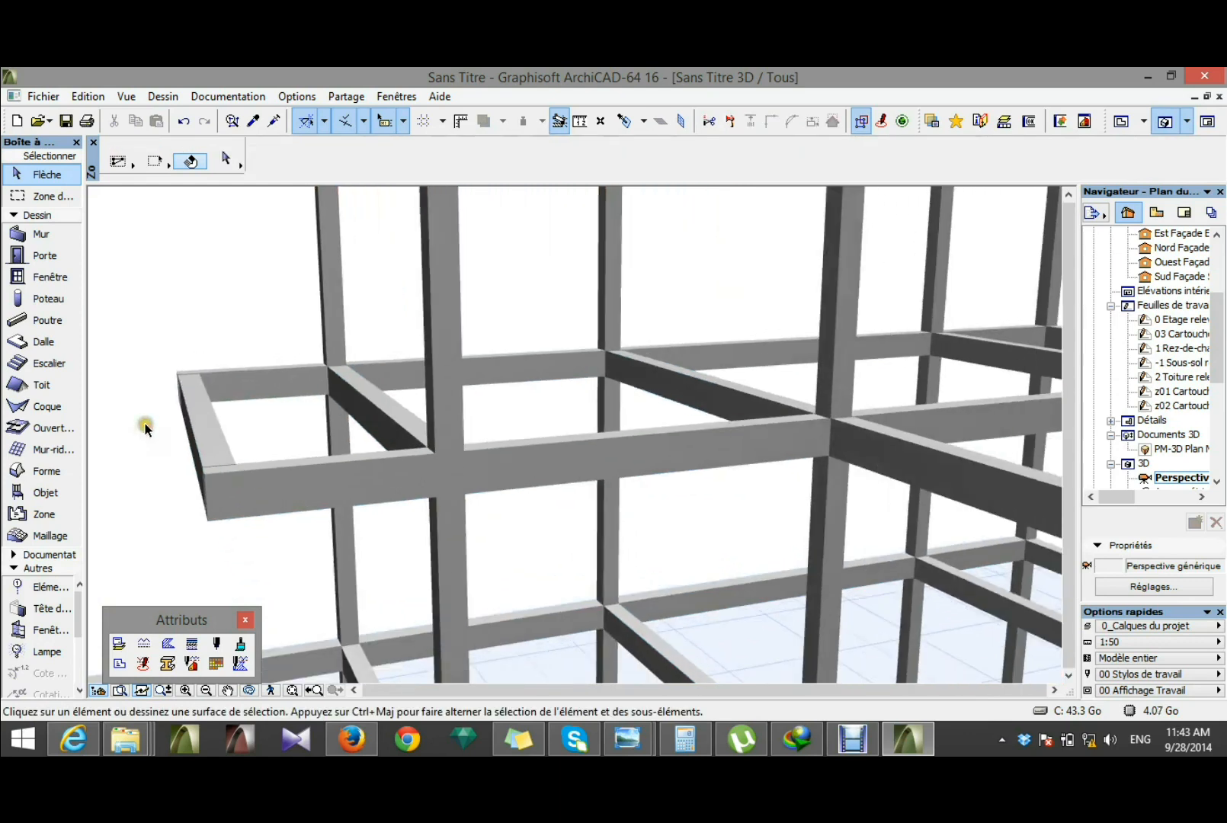
scroll(162, 467, down, 6)
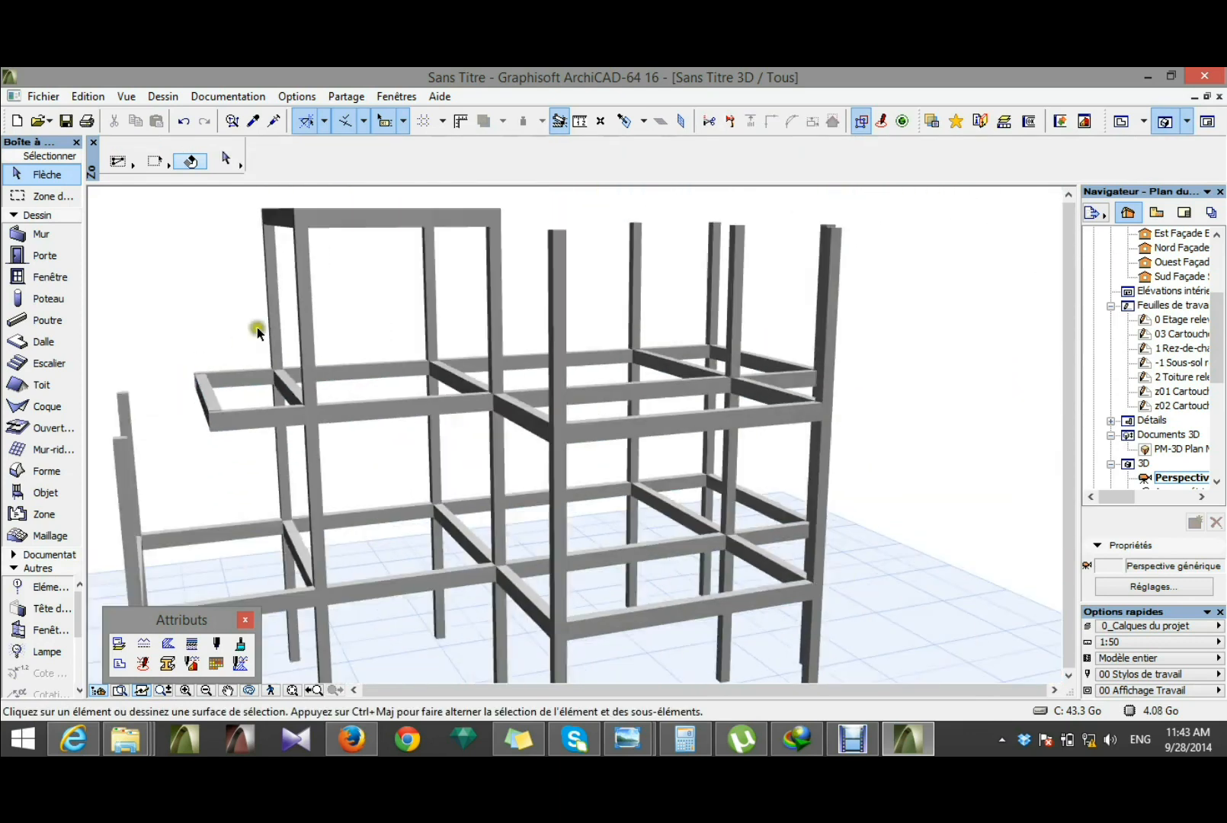
Step: Copy the two Etage 1er columns beside the overhang to its free corners, using the column's top corner as reference
scroll(217, 497, up, 2)
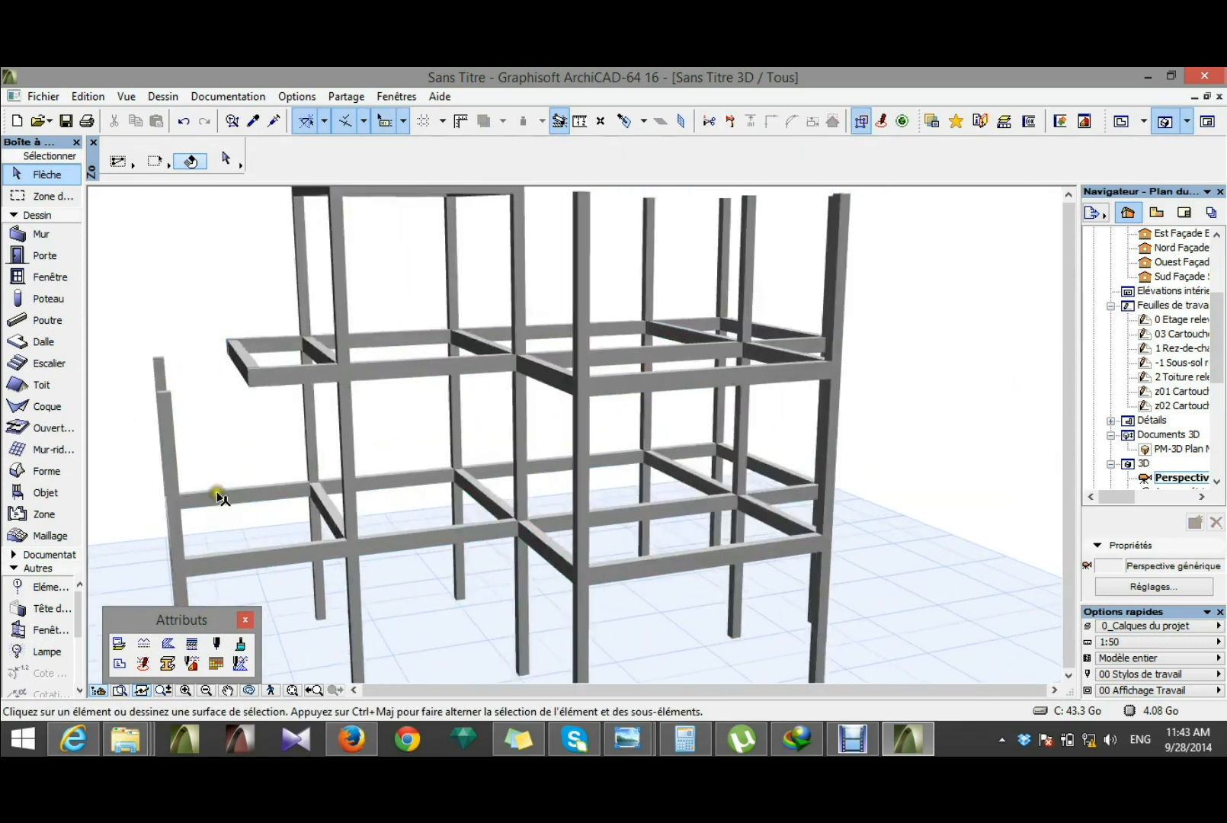
click(349, 492)
shift+click(313, 427)
scroll(283, 394, up, 1)
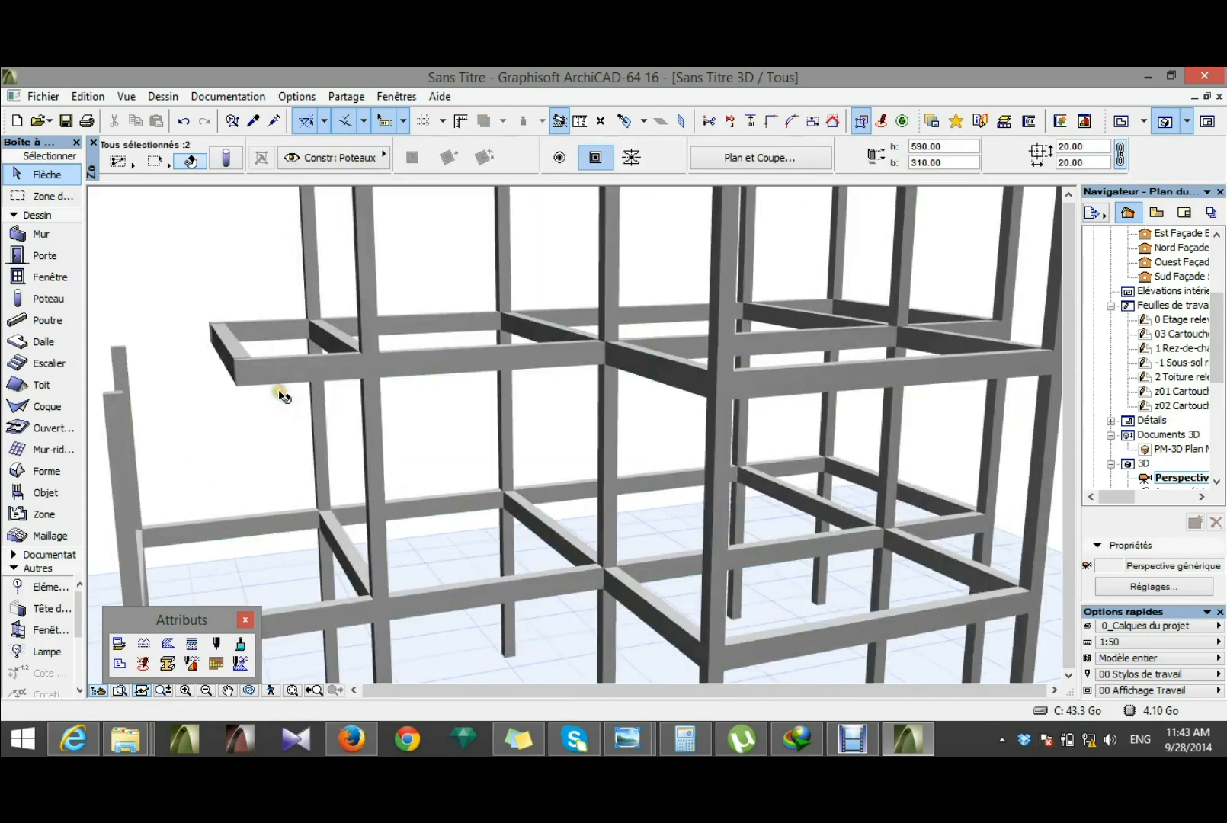
scroll(343, 373, up, 2)
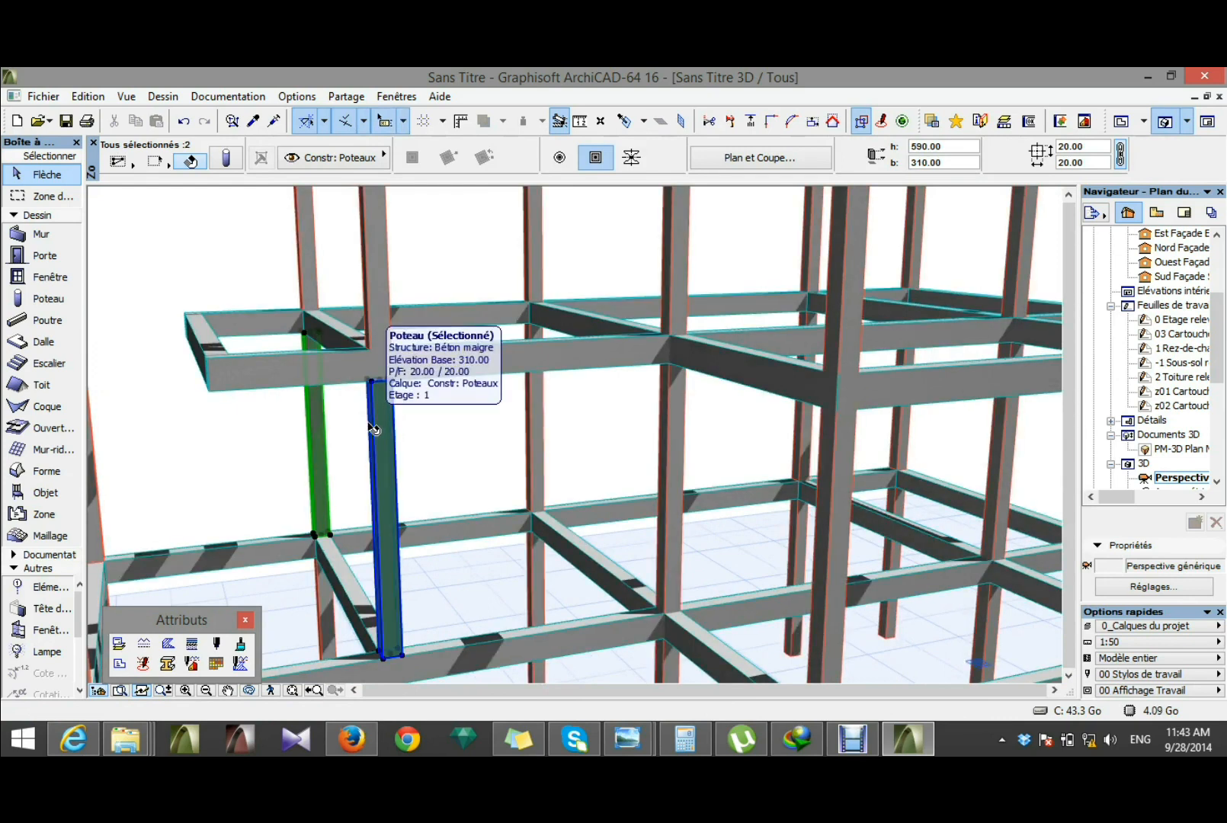
key(ctrl+shift+d)
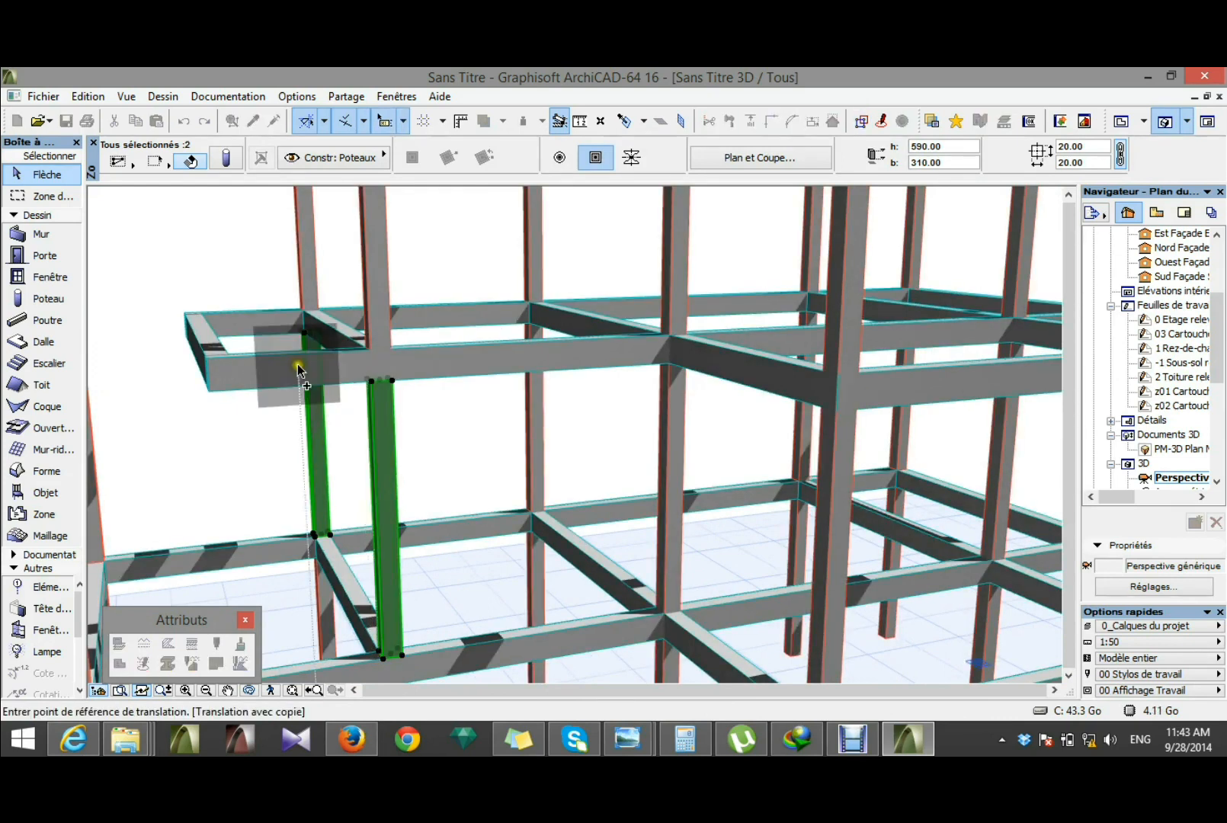
scroll(298, 369, up, 1)
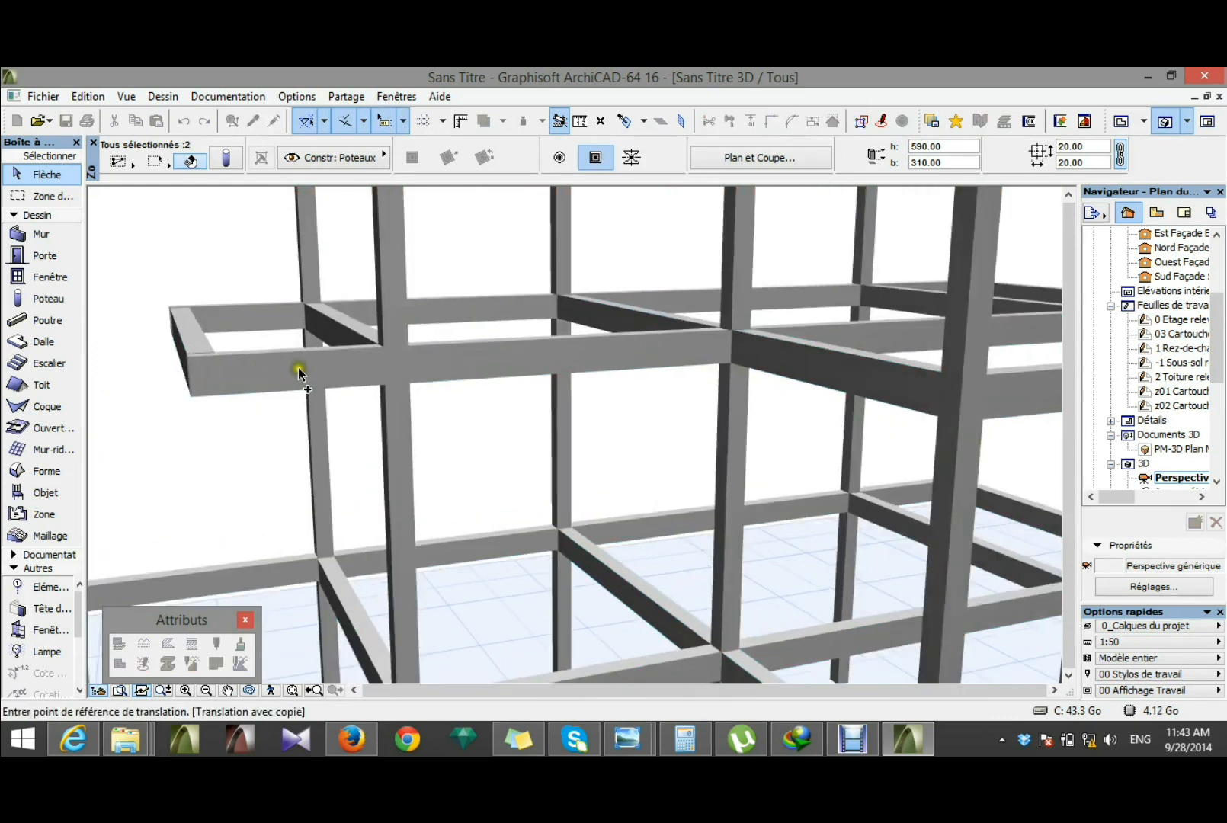
click(385, 385)
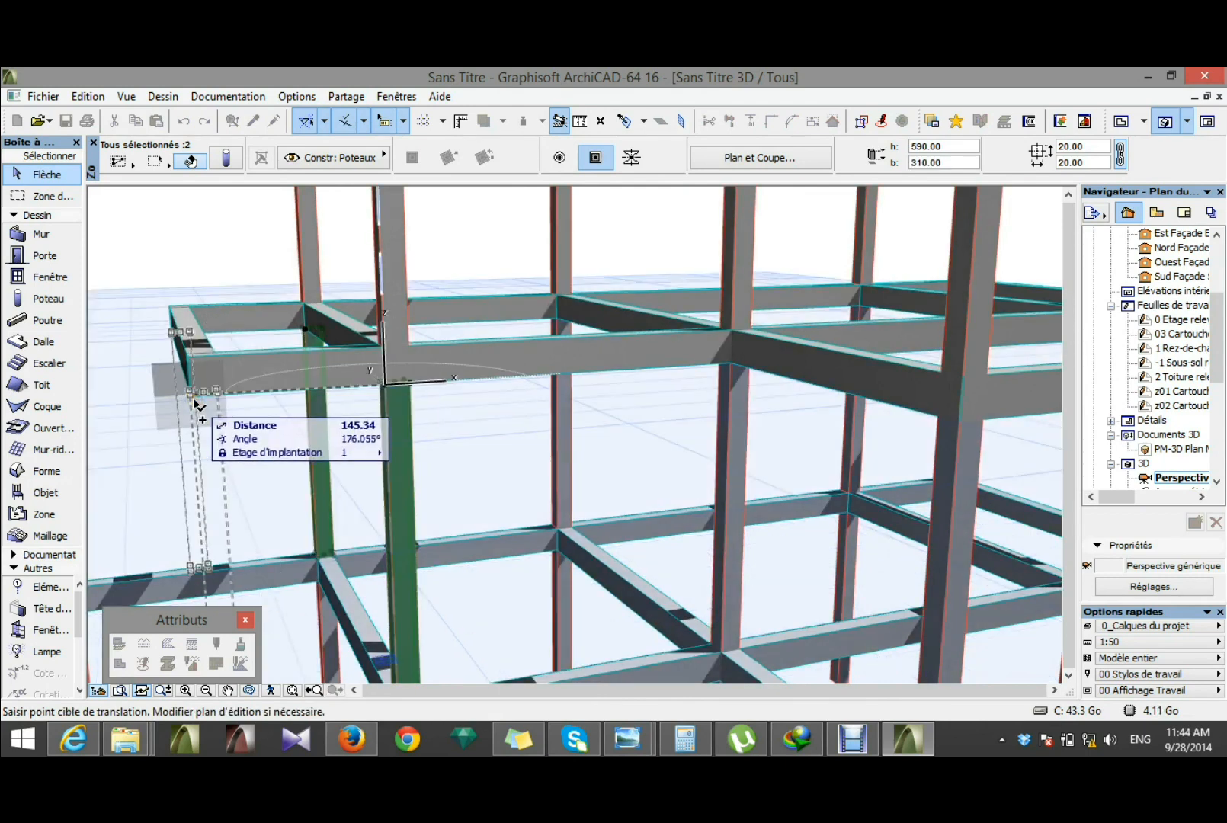
click(195, 393)
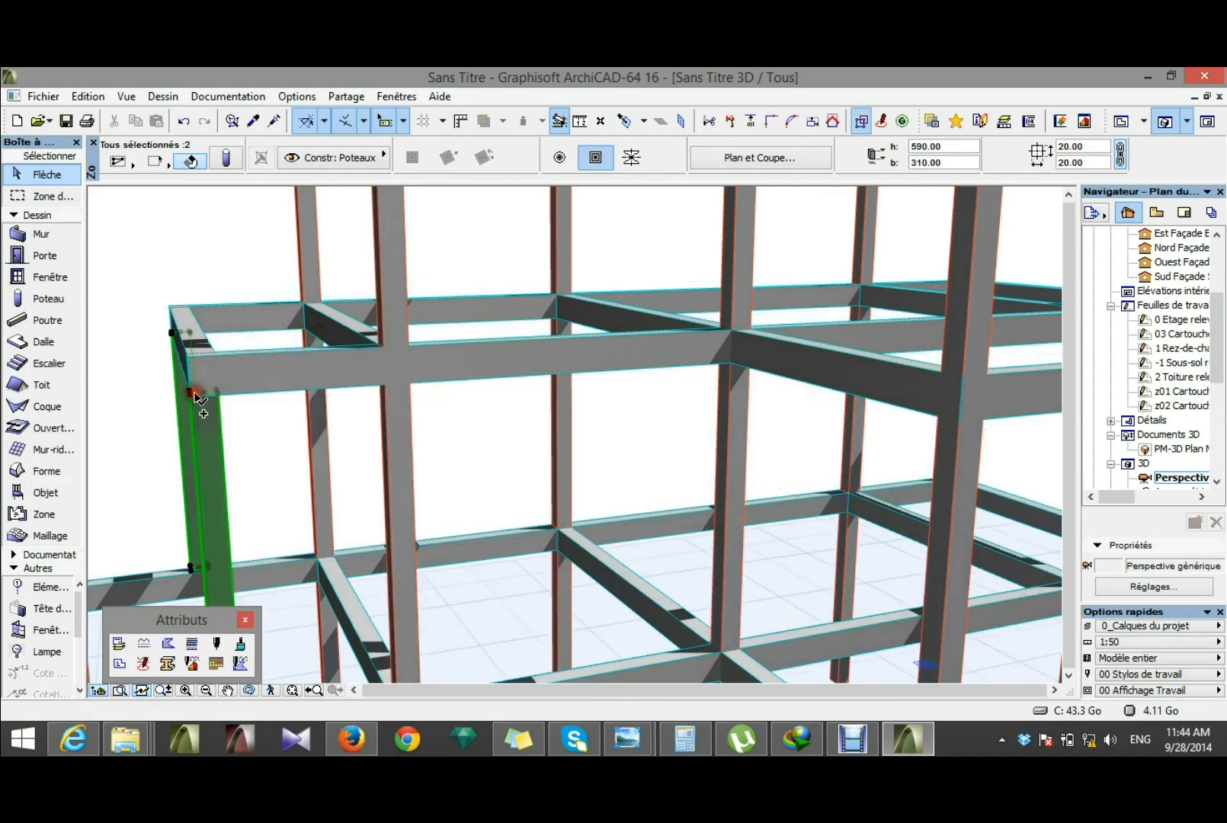
scroll(406, 402, down, 2)
scroll(306, 356, down, 3)
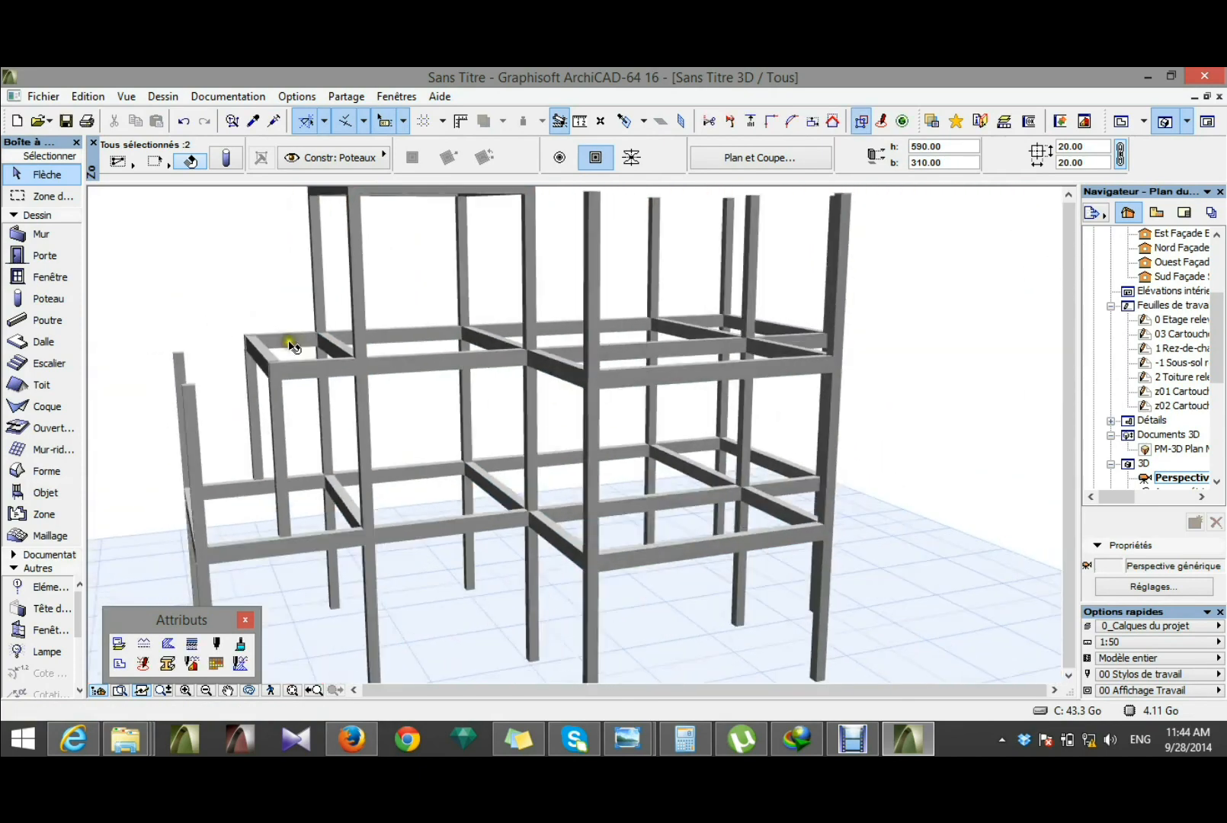
Step: Set the height of the two Etage 1er columns standing free at the outer end of the structure to 90
click(202, 445)
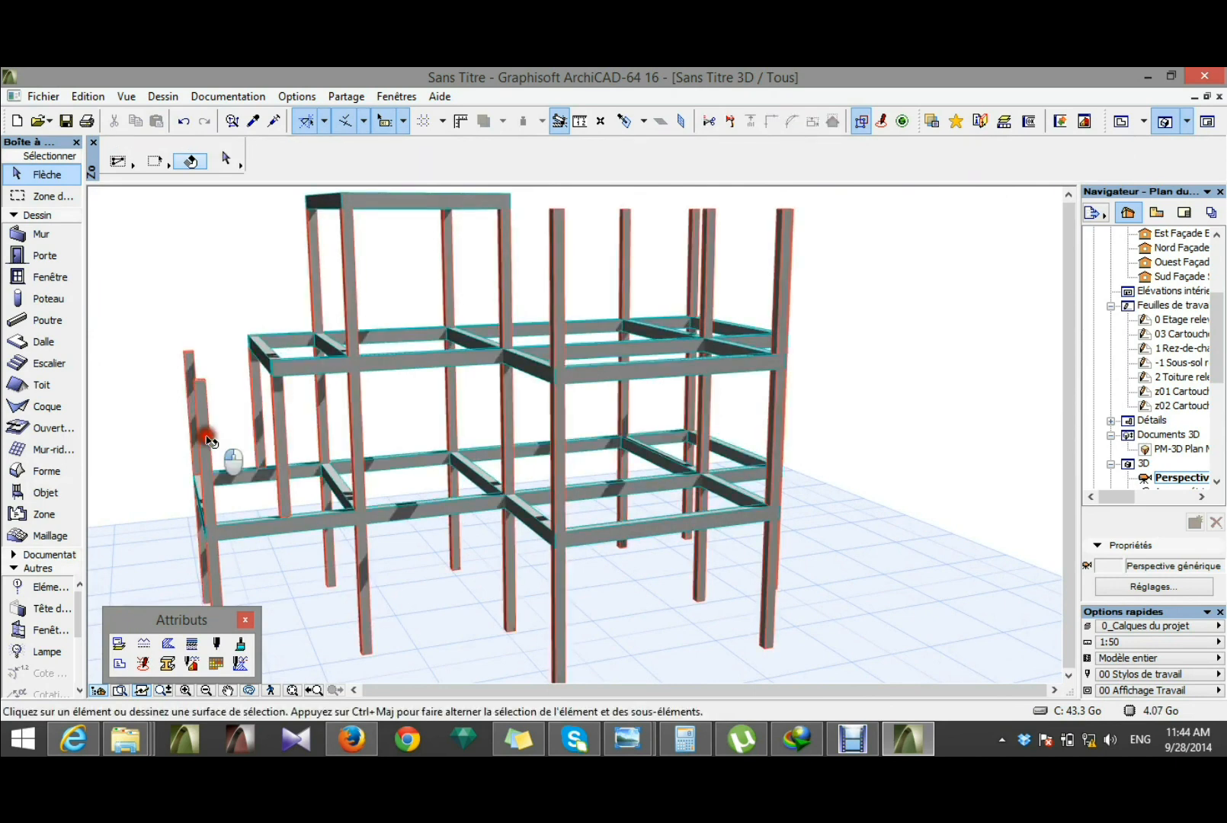
click(201, 435)
shift+click(192, 366)
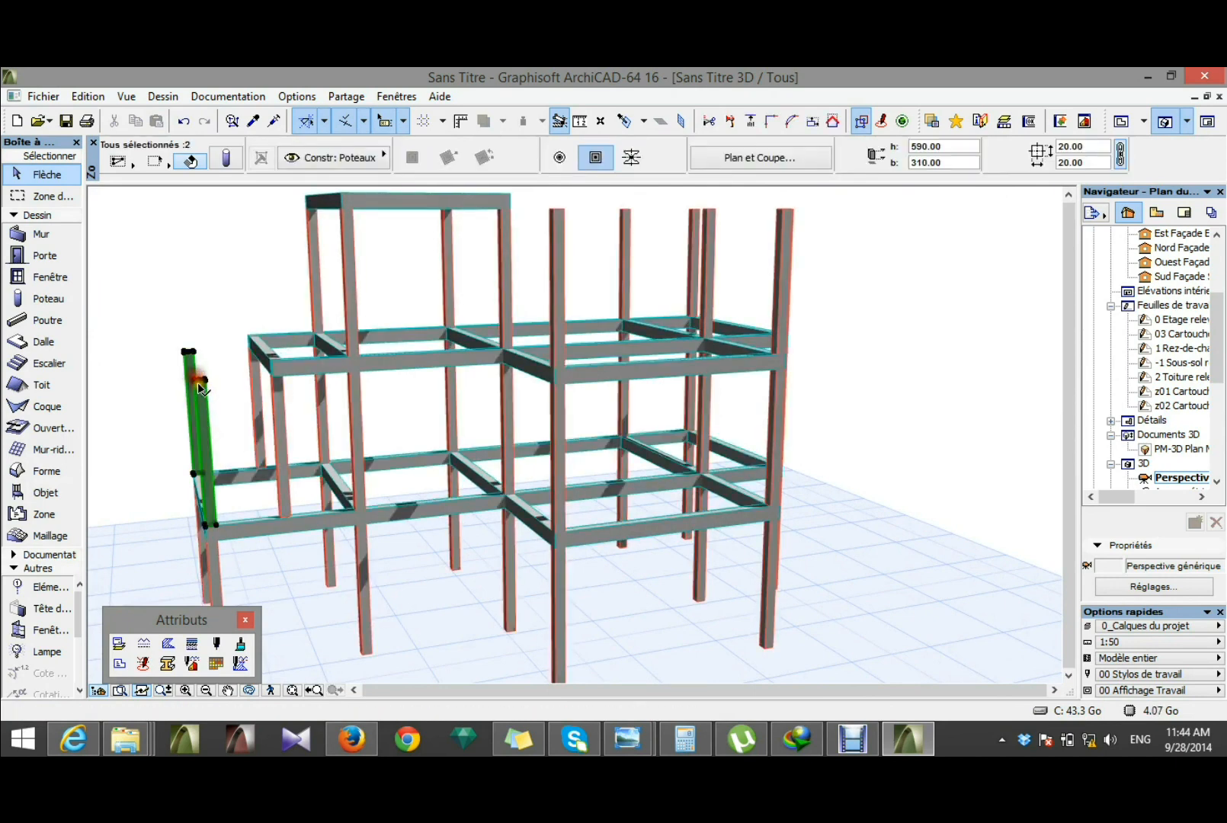
click(225, 156)
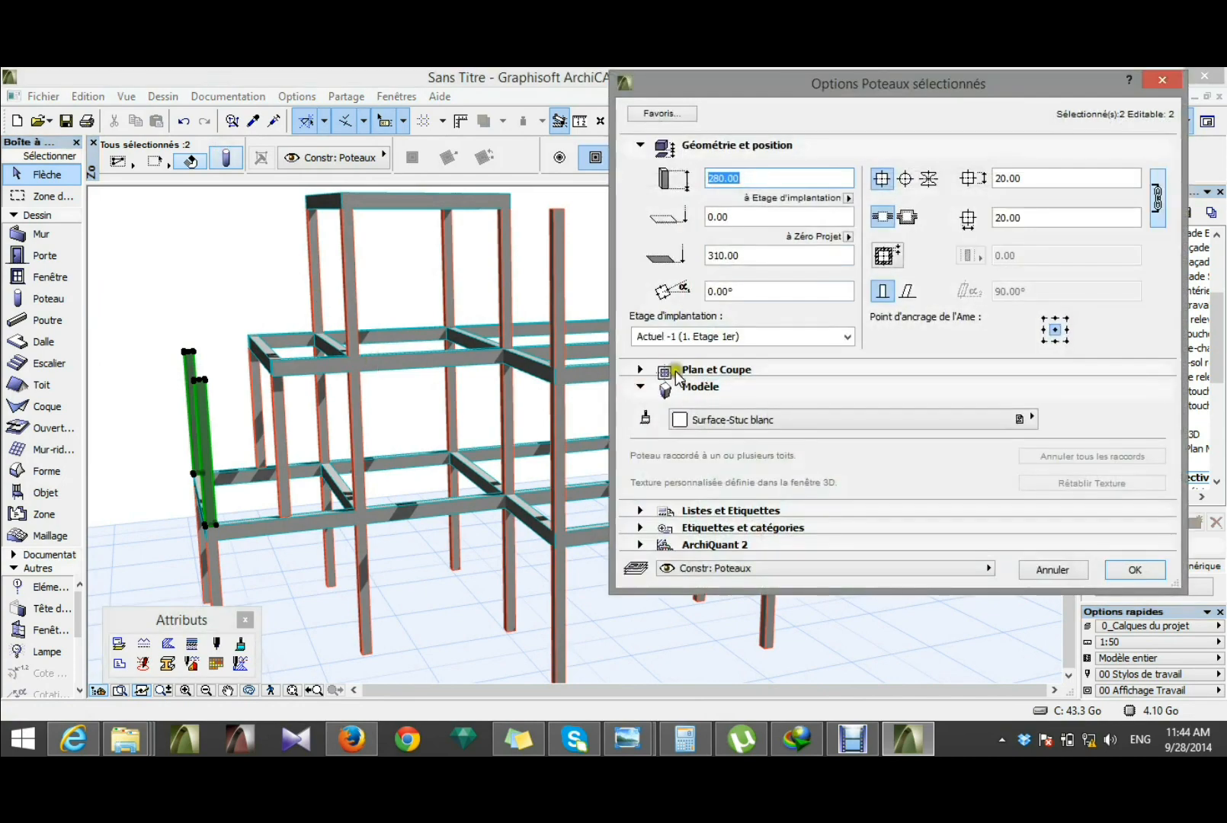
text(90)
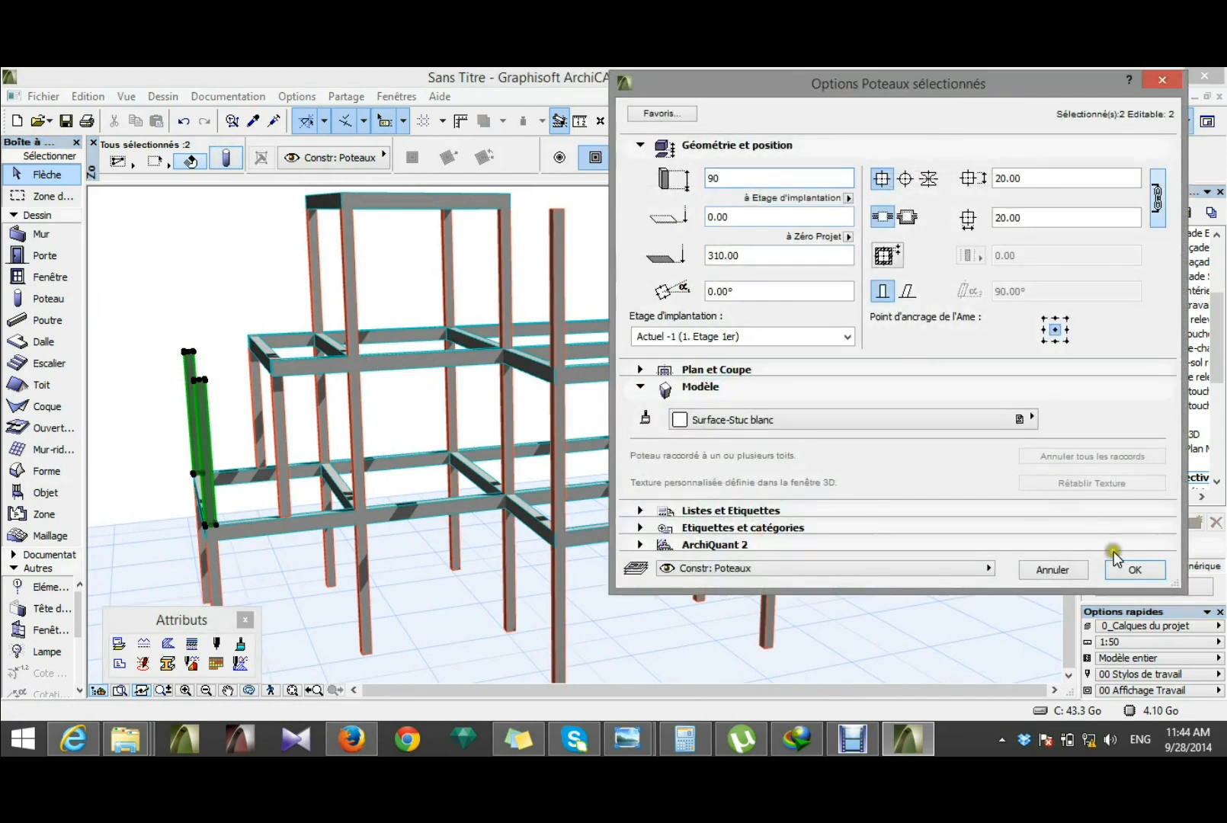
click(1135, 570)
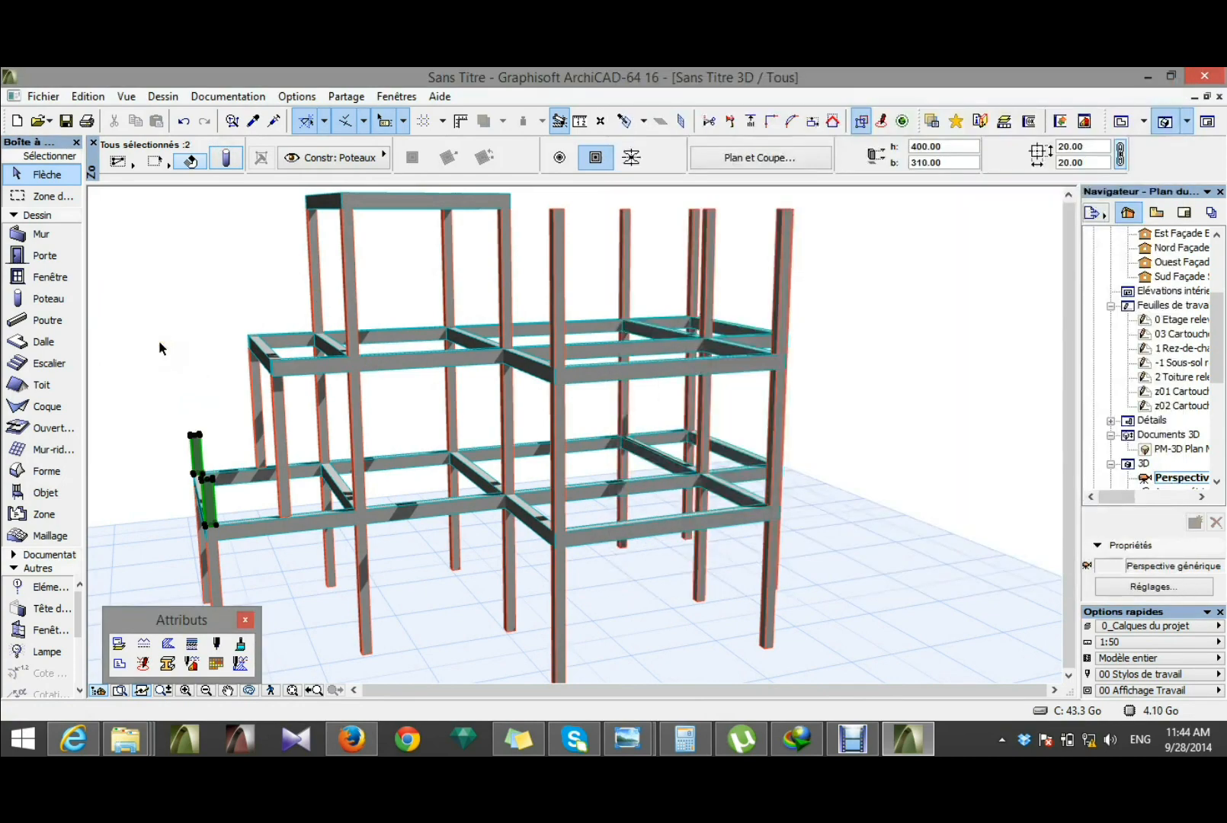
click(855, 467)
Step: Set the height of the two Etage 2e columns on the outer edge of the bay in front of the tower to 90
scroll(392, 465, down, 2)
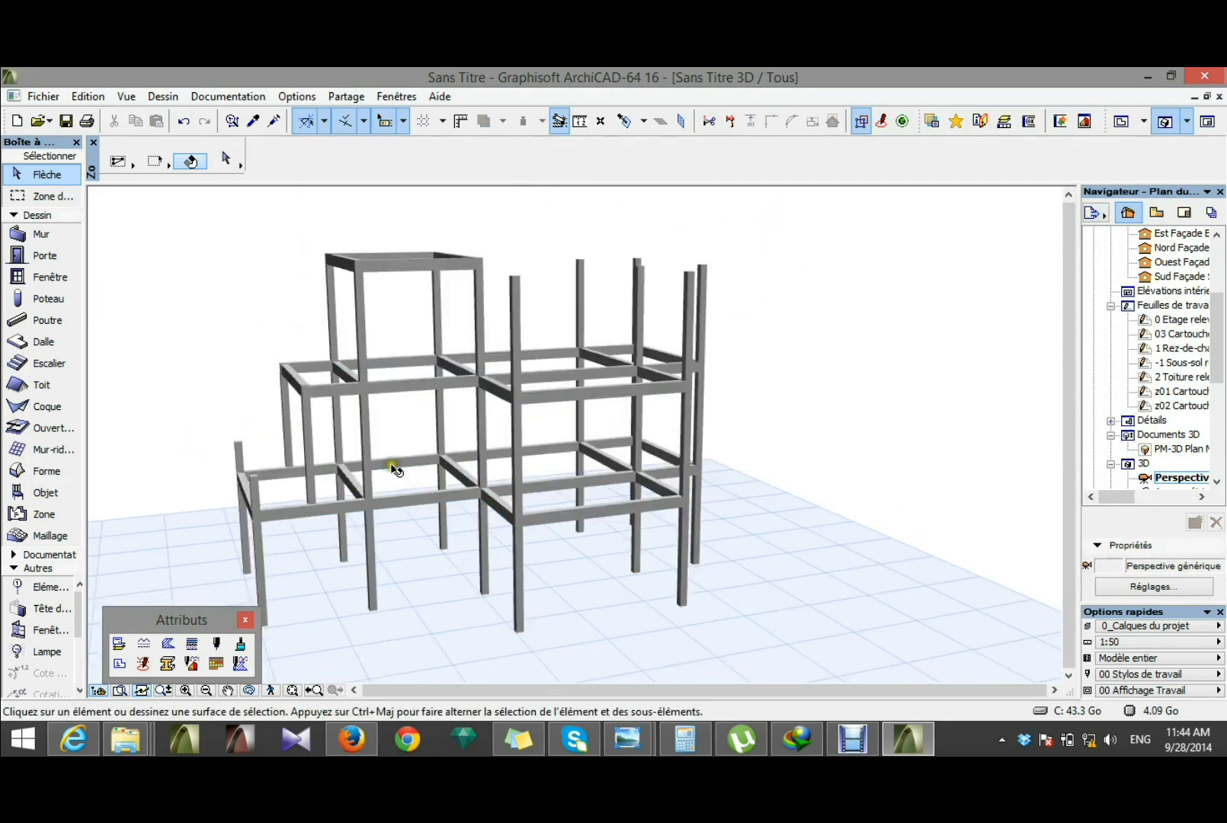
shift+middle_drag(707, 386, 573, 450)
scroll(573, 450, up, 2)
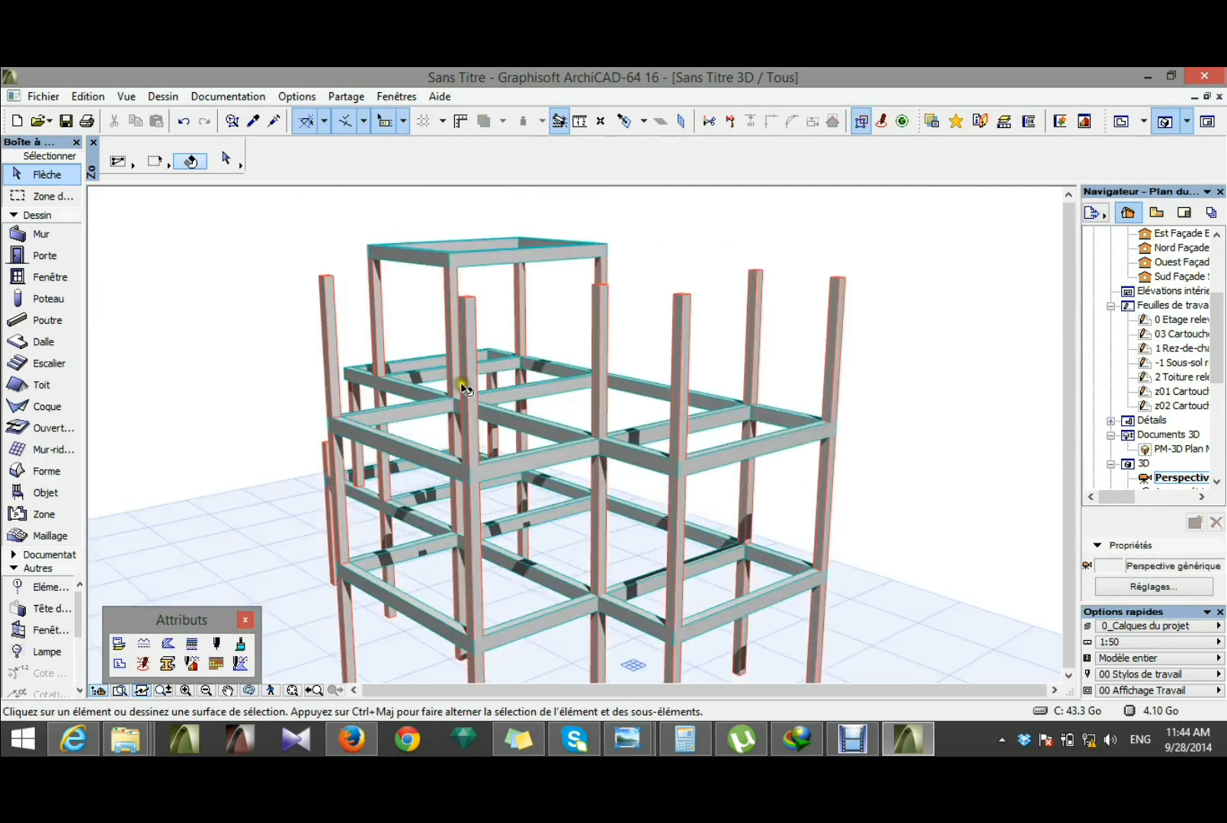
click(474, 385)
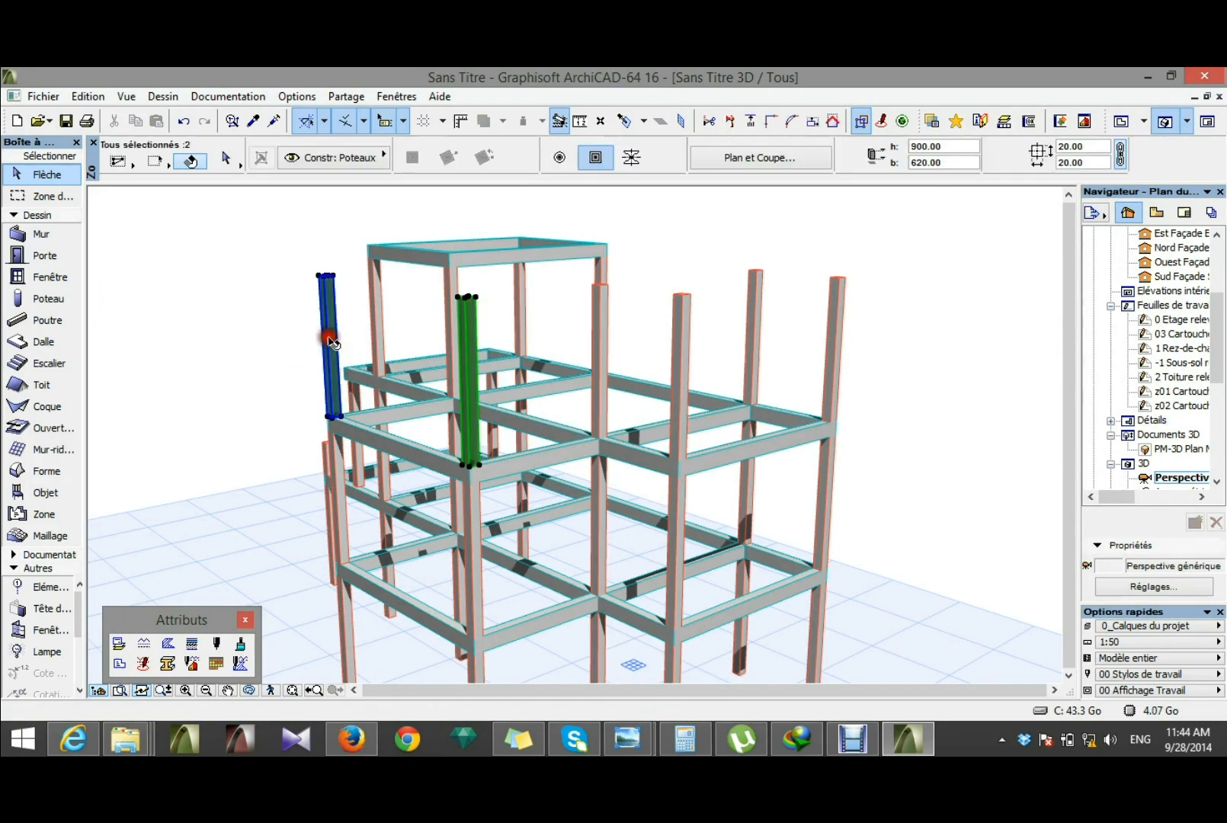
shift+click(314, 341)
click(219, 165)
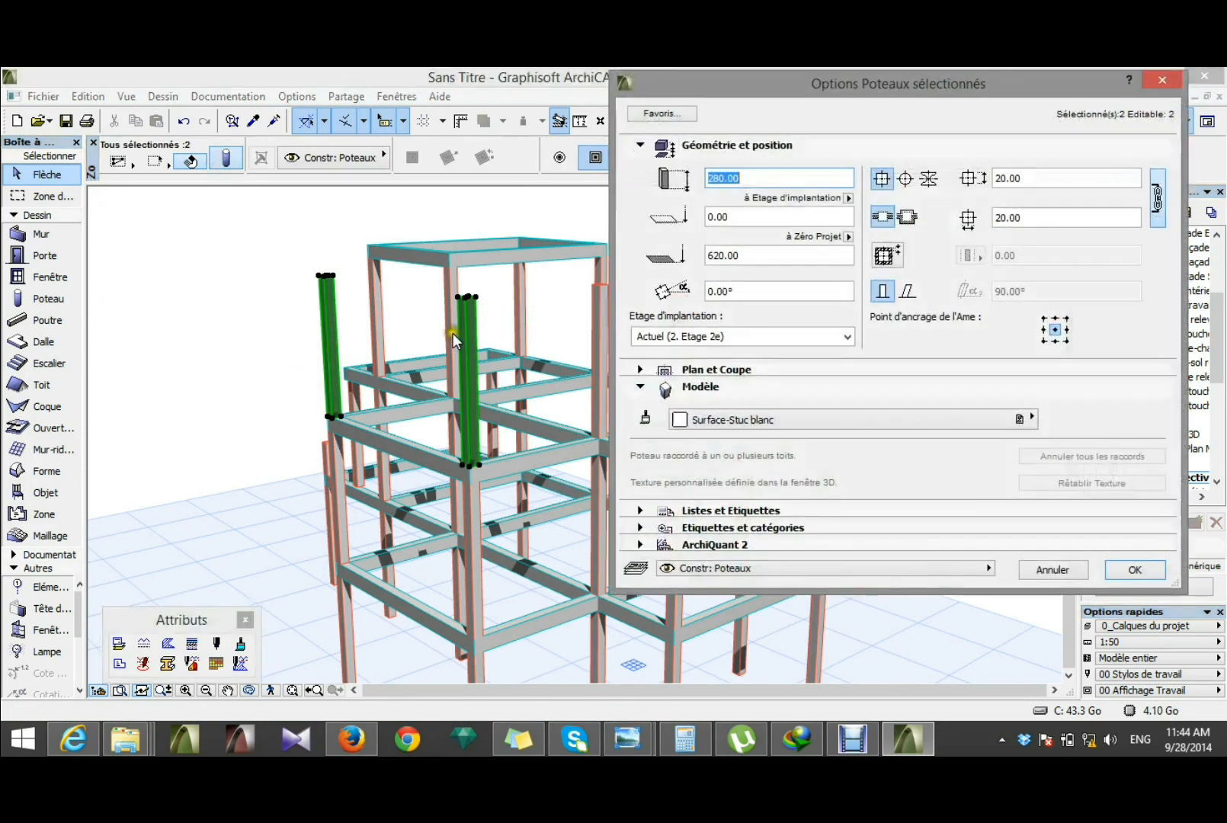
text(90)
key(Return)
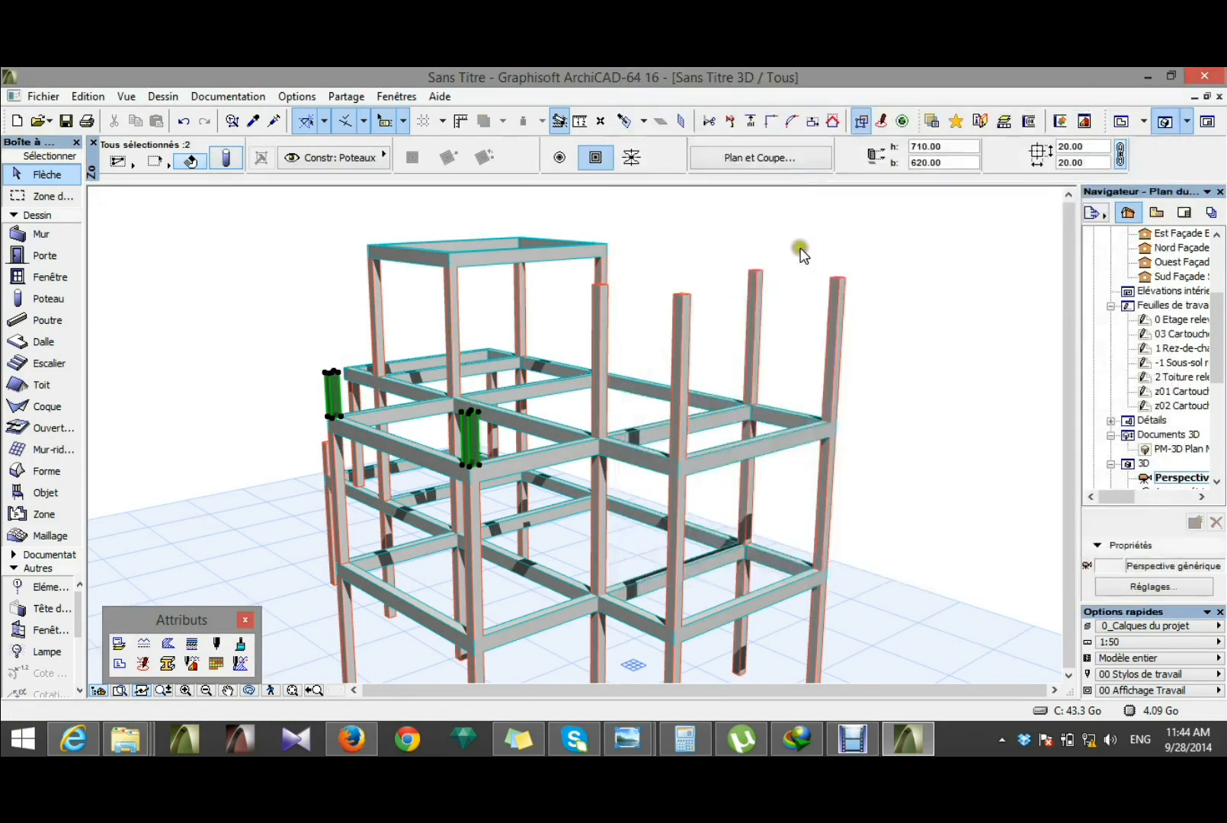
click(859, 381)
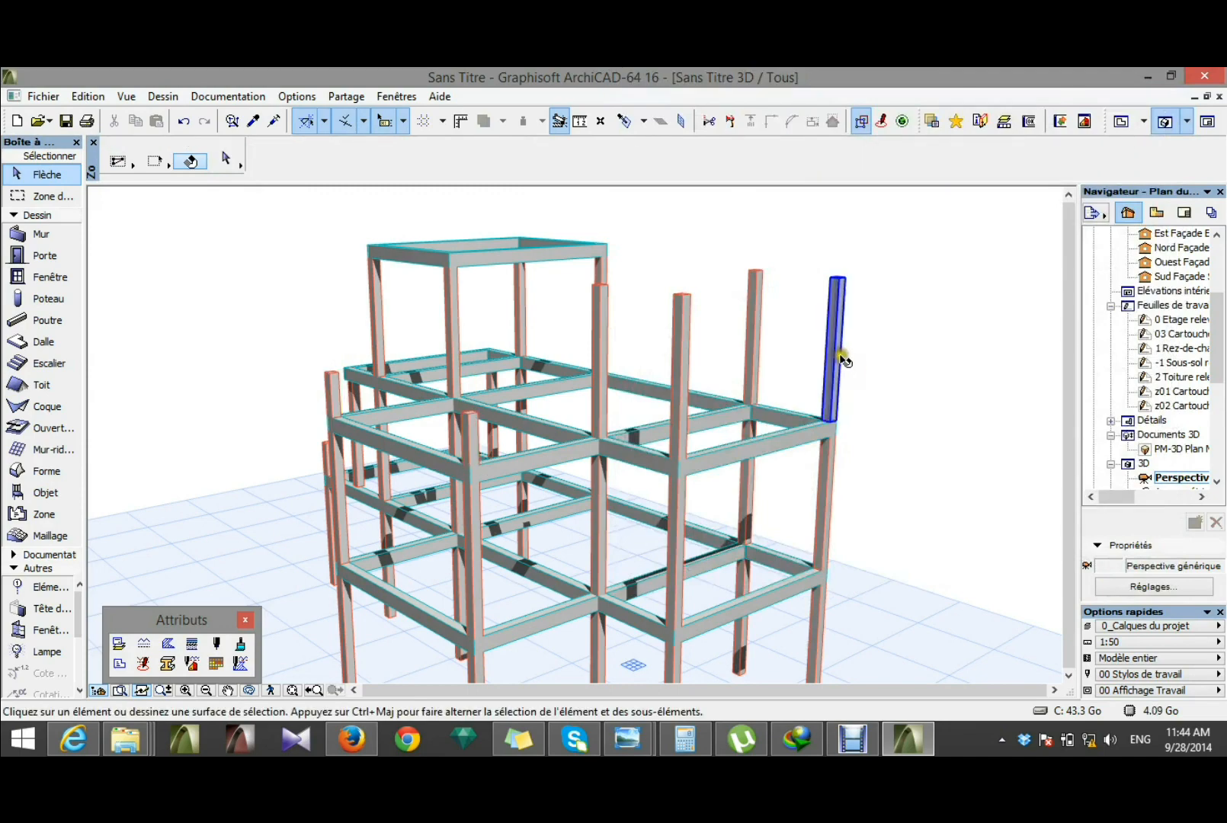
Step: Set the height of the two Etage 2e columns at the end farthest from the tower to 50
click(843, 358)
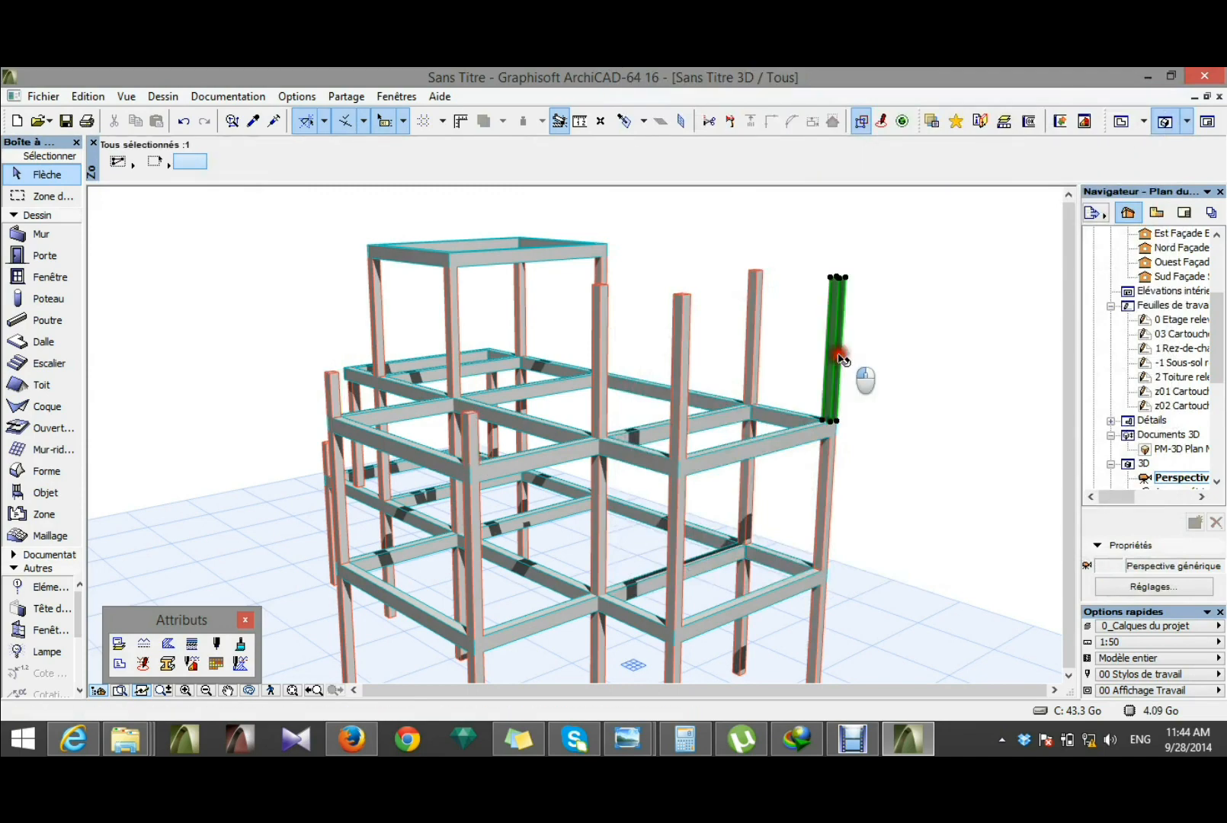
shift+click(756, 328)
key(ctrl+t)
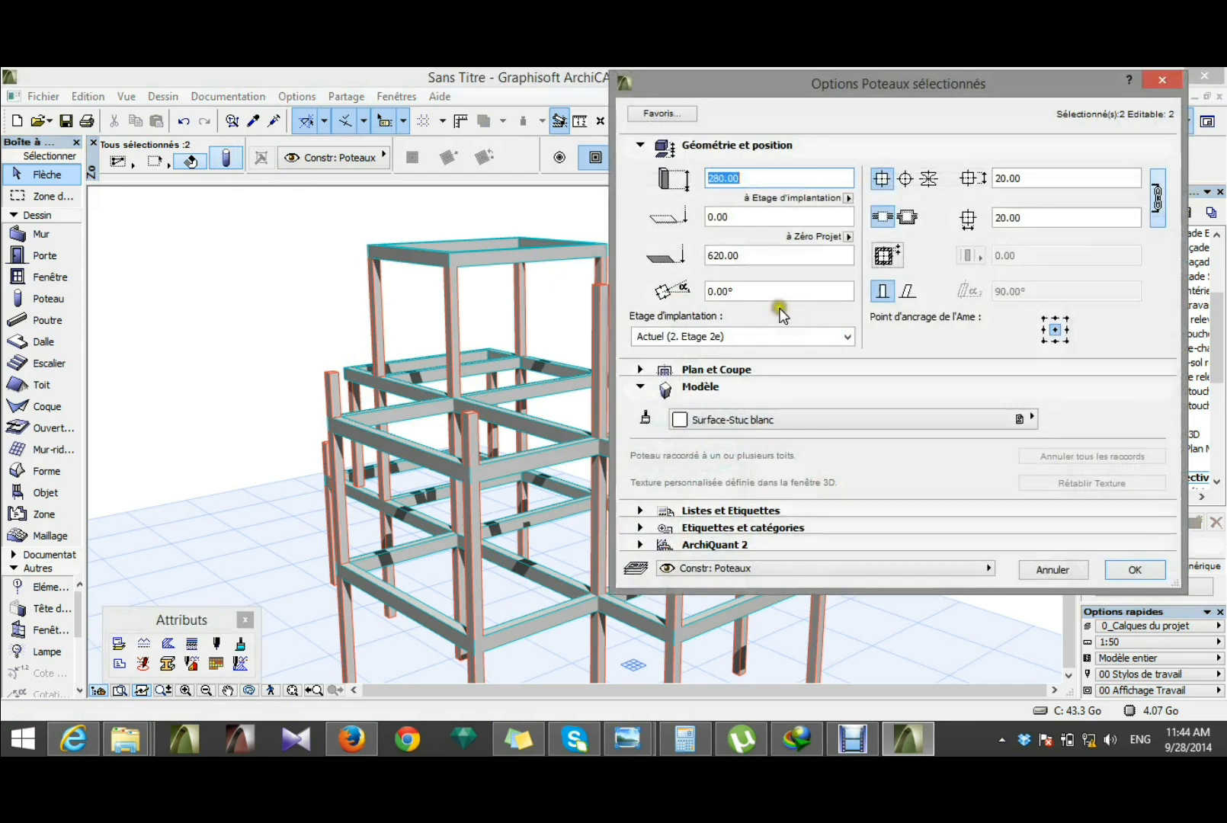
text(50)
key(Return)
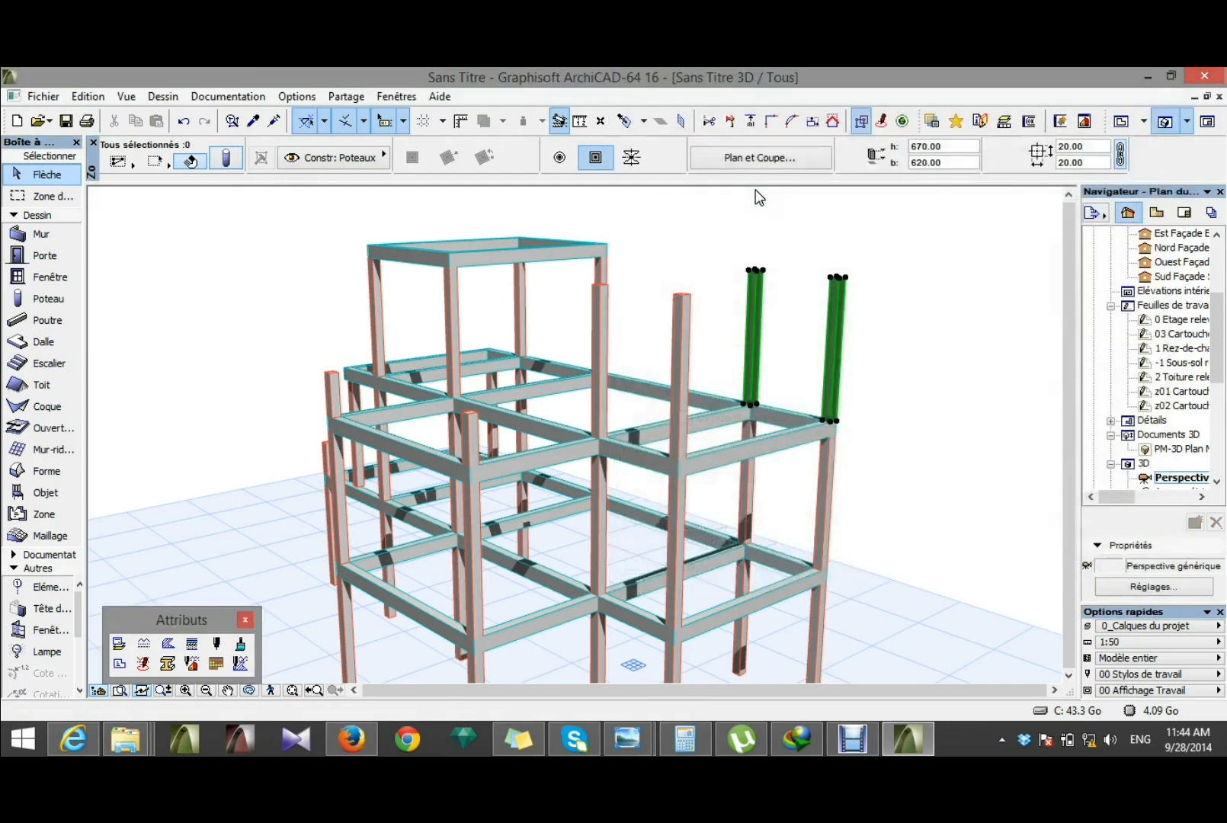
click(956, 392)
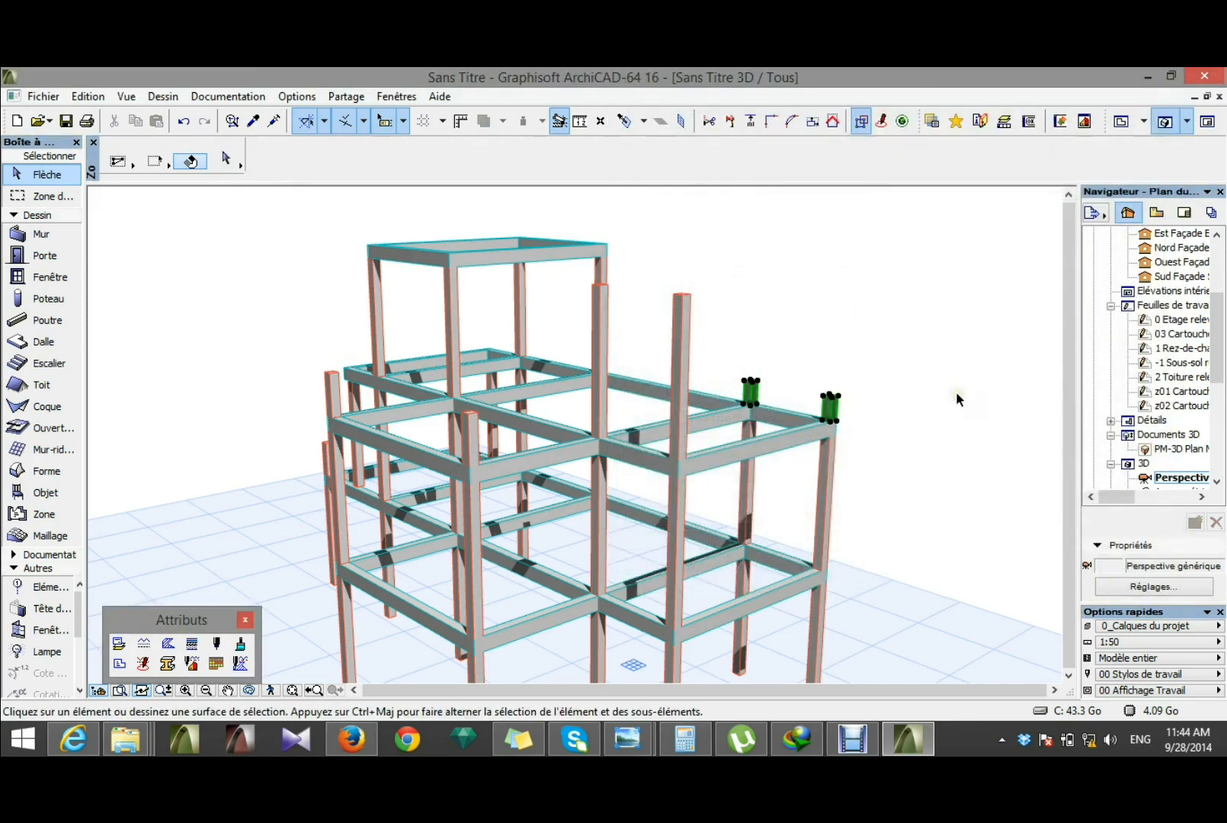
Step: Set the height of the two remaining tall Etage 2e columns, between the already shortened pairs, to 90
click(689, 366)
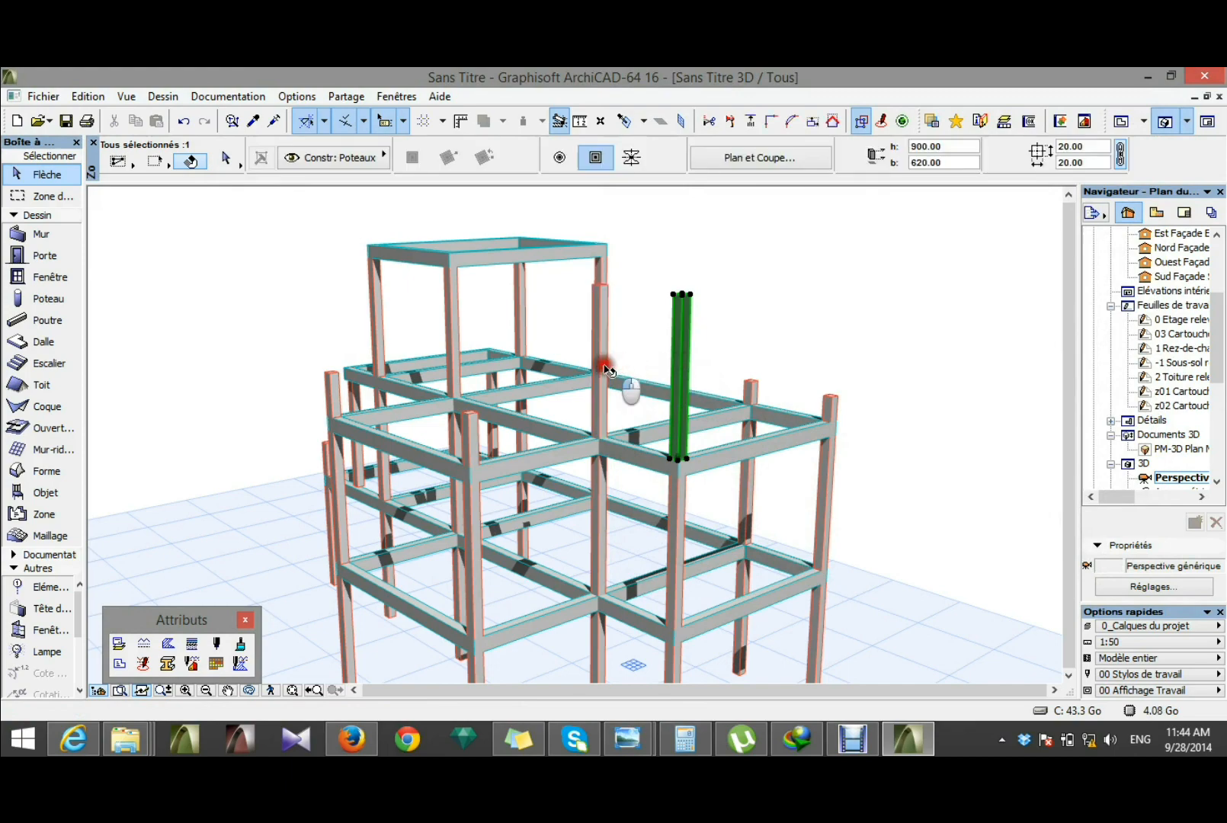
shift+click(605, 368)
click(226, 157)
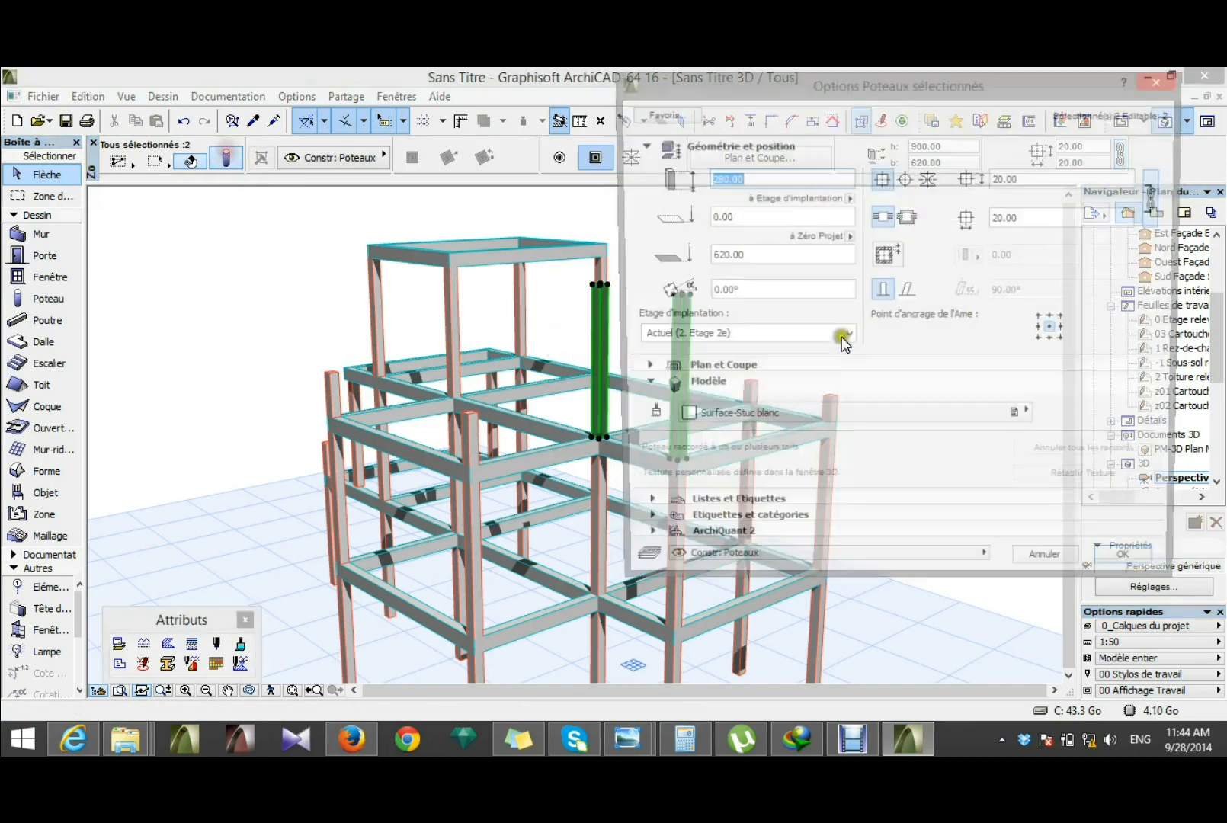
text(90)
key(Return)
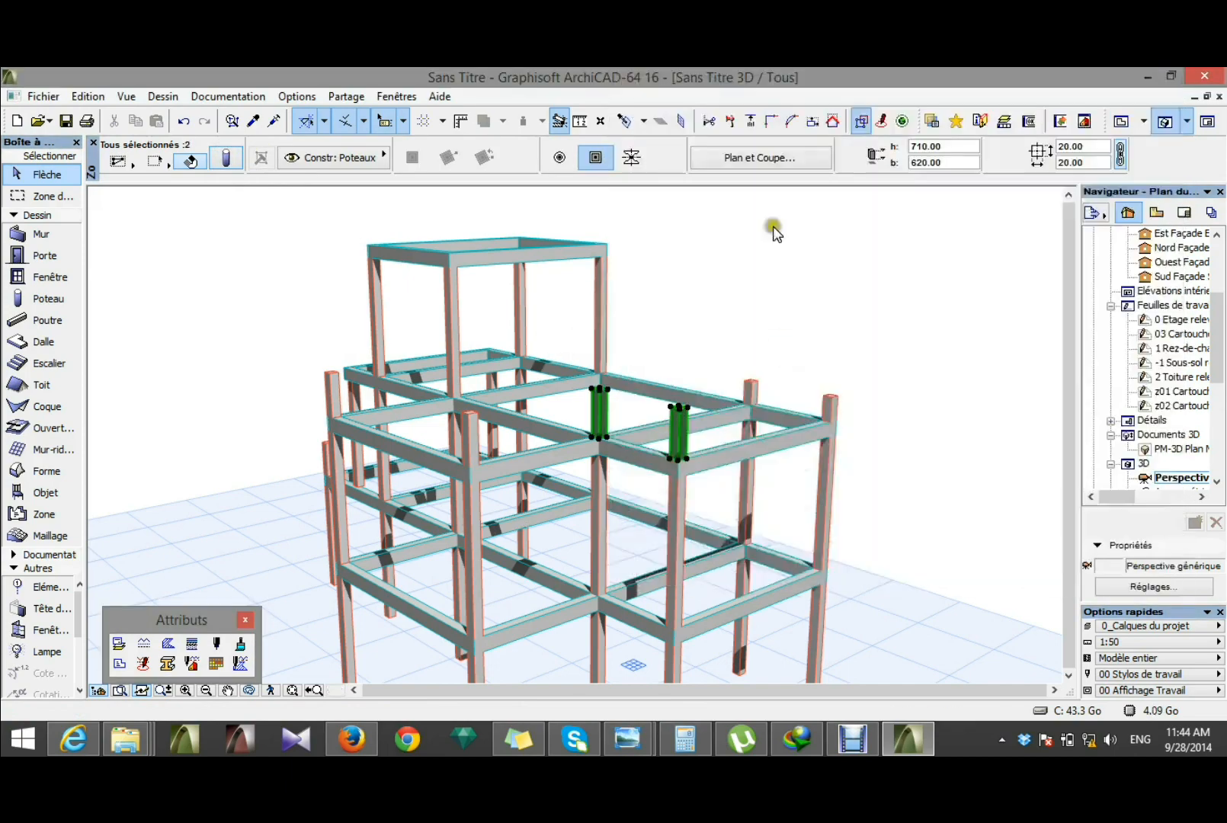
click(913, 419)
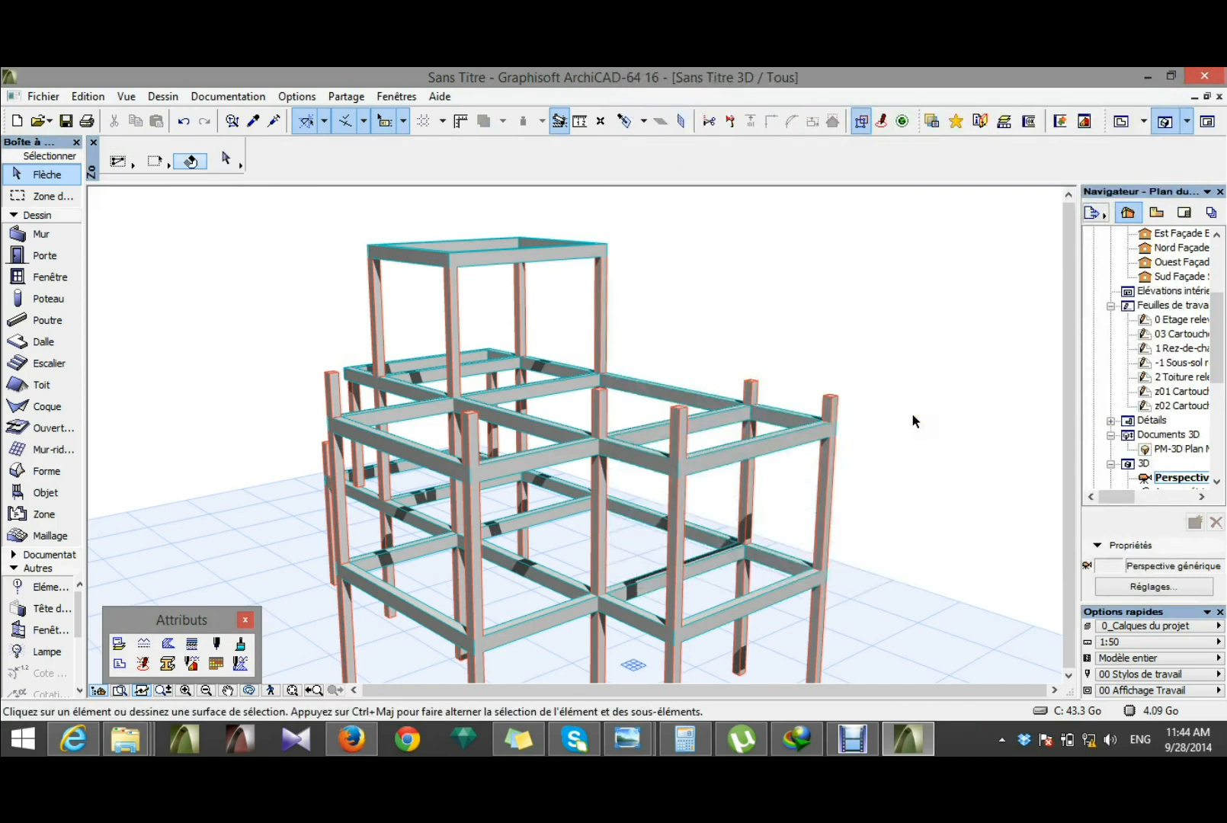
Step: Orbit around the complete frame to inspect the shortened columns and the supported overhang from several sides
shift+middle_drag(913, 418, 734, 346)
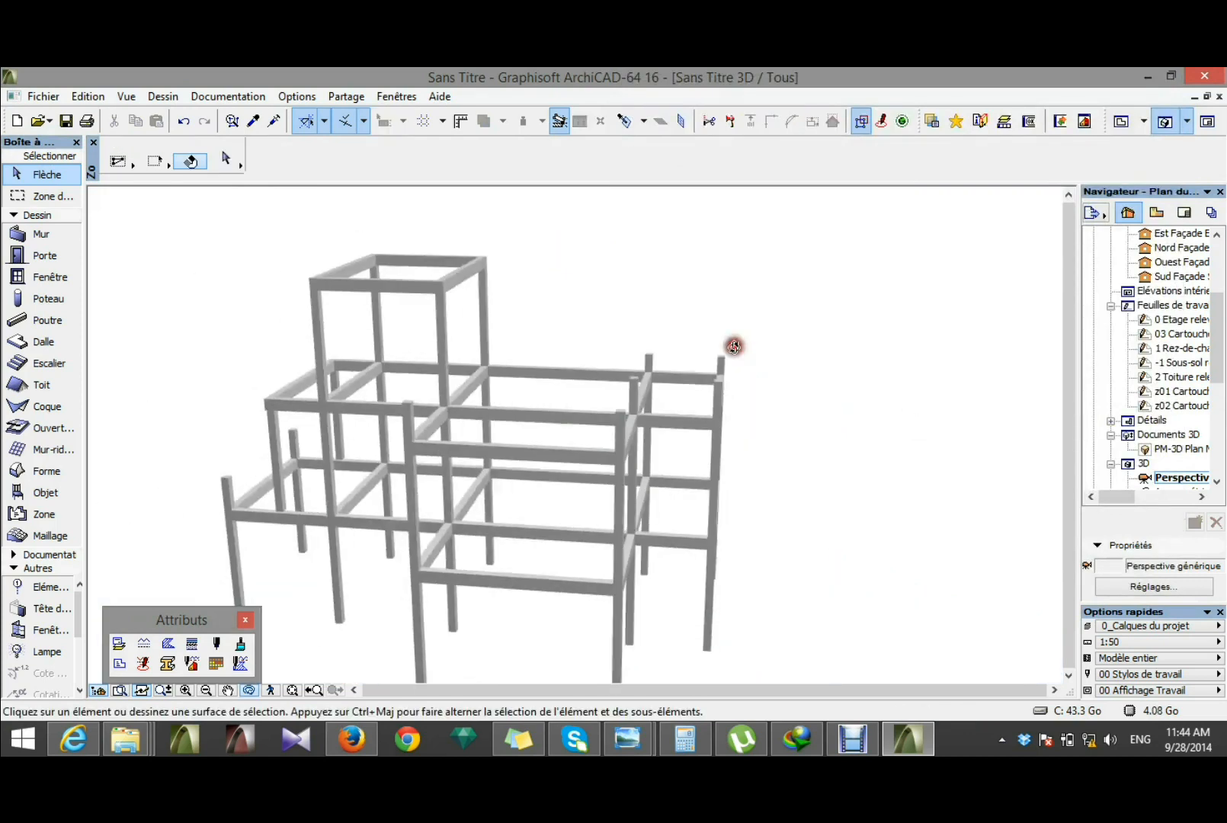
shift+middle_drag(496, 495, 553, 539)
mouse_move(570, 425)
shift+middle_down()
mouse_move(557, 497)
mouse_move(706, 478)
mouse_move(471, 500)
mouse_move(424, 487)
shift+middle_up()
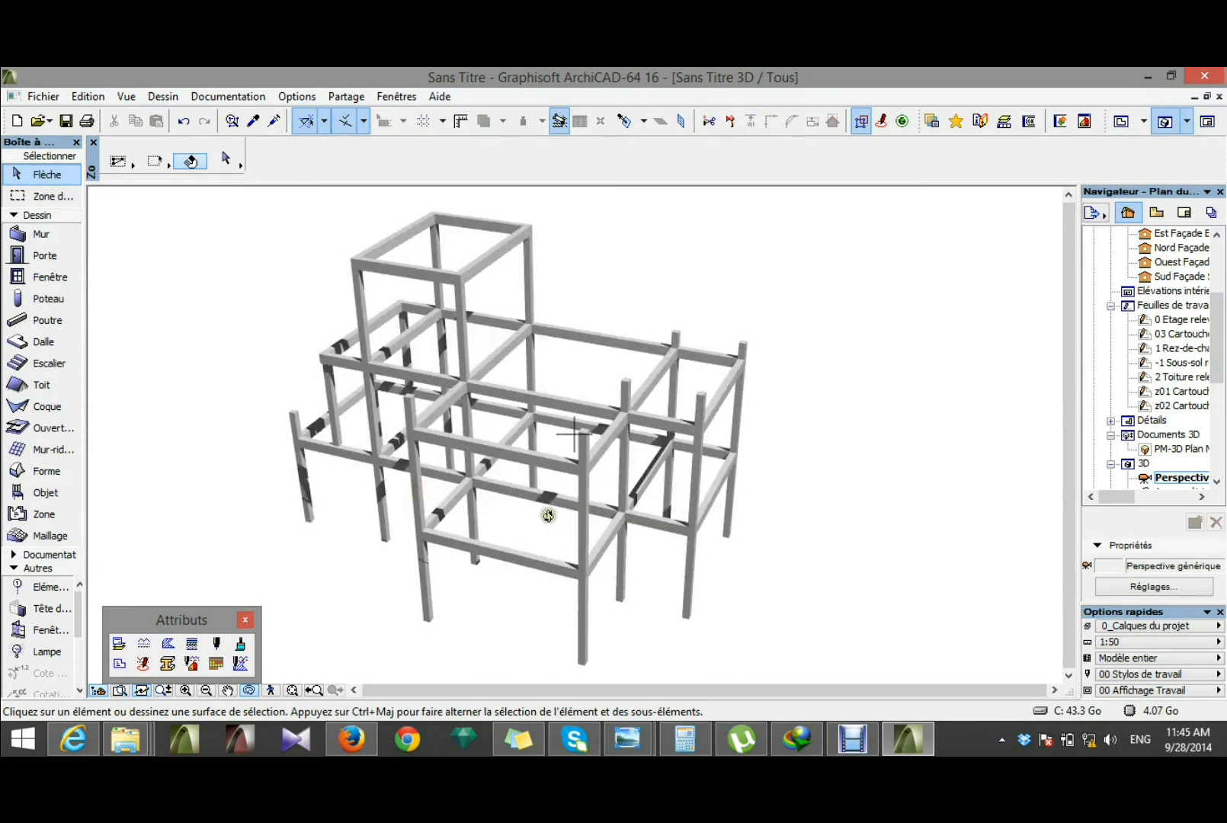
shift+middle_drag(510, 523, 610, 441)
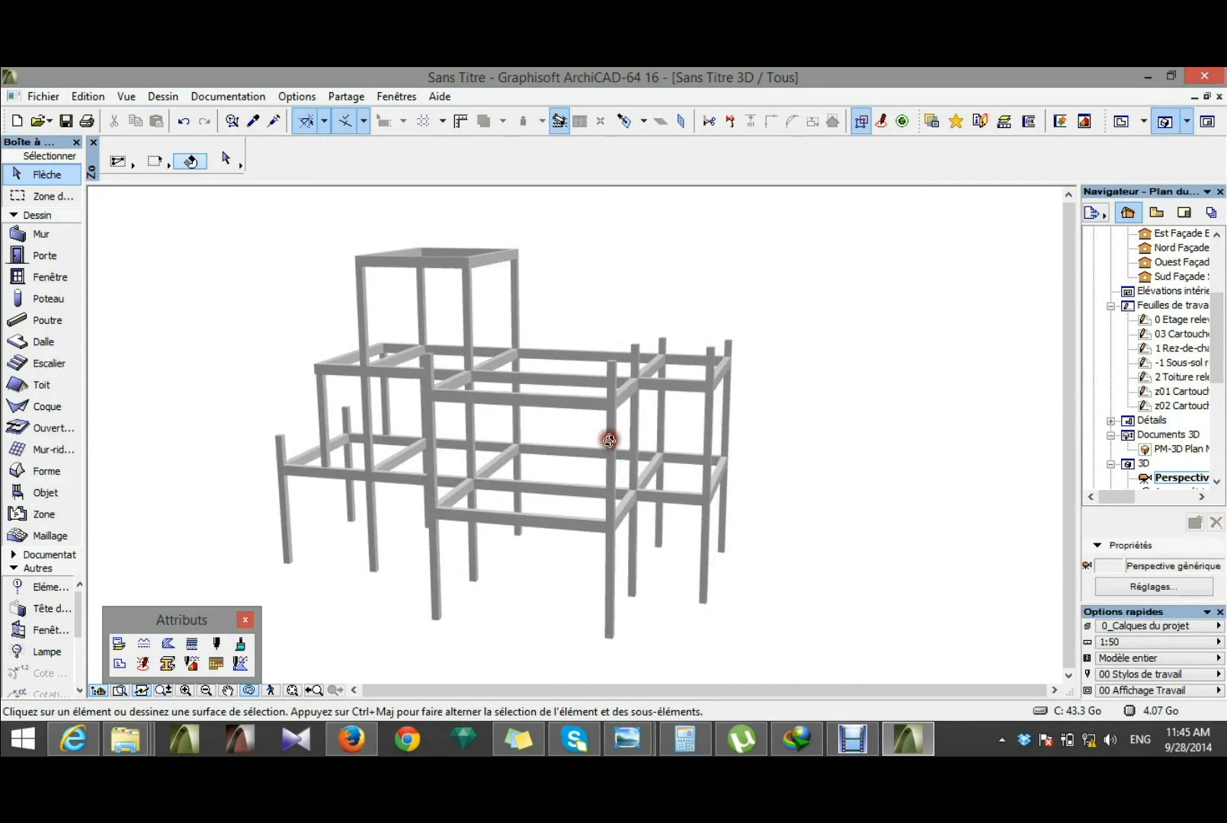